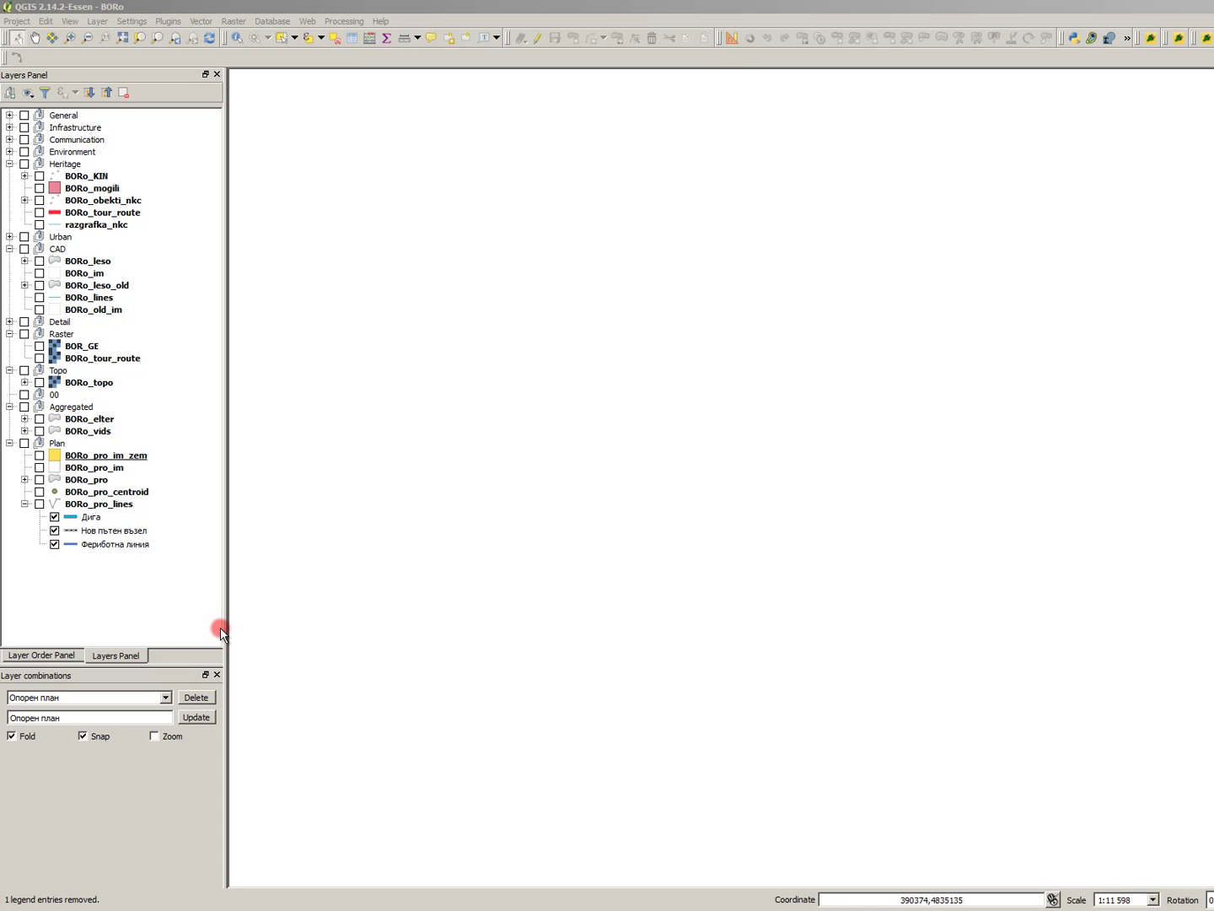
- Display the BORo_im layer in the CAD group so its whole extent is in view
left_click(136, 455)
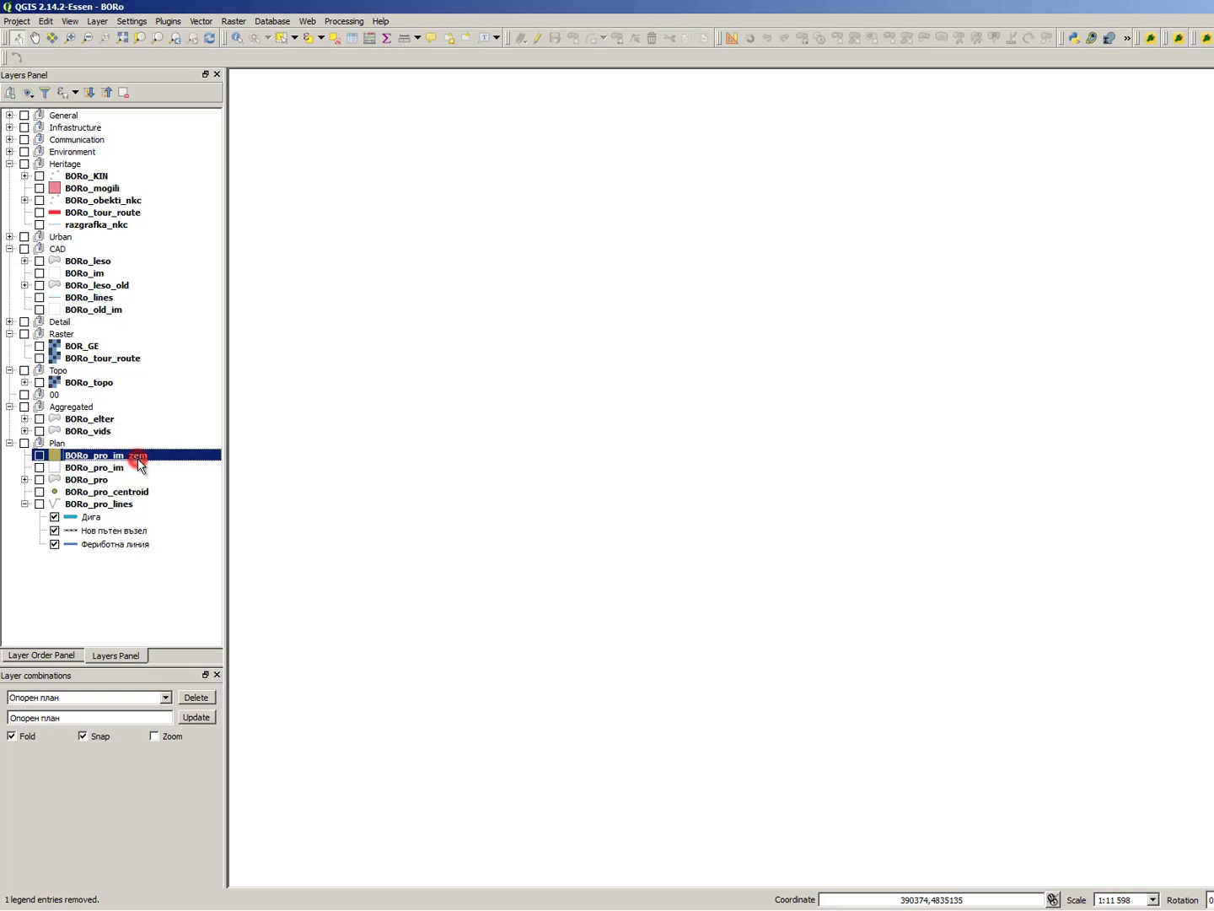
left_click(137, 467)
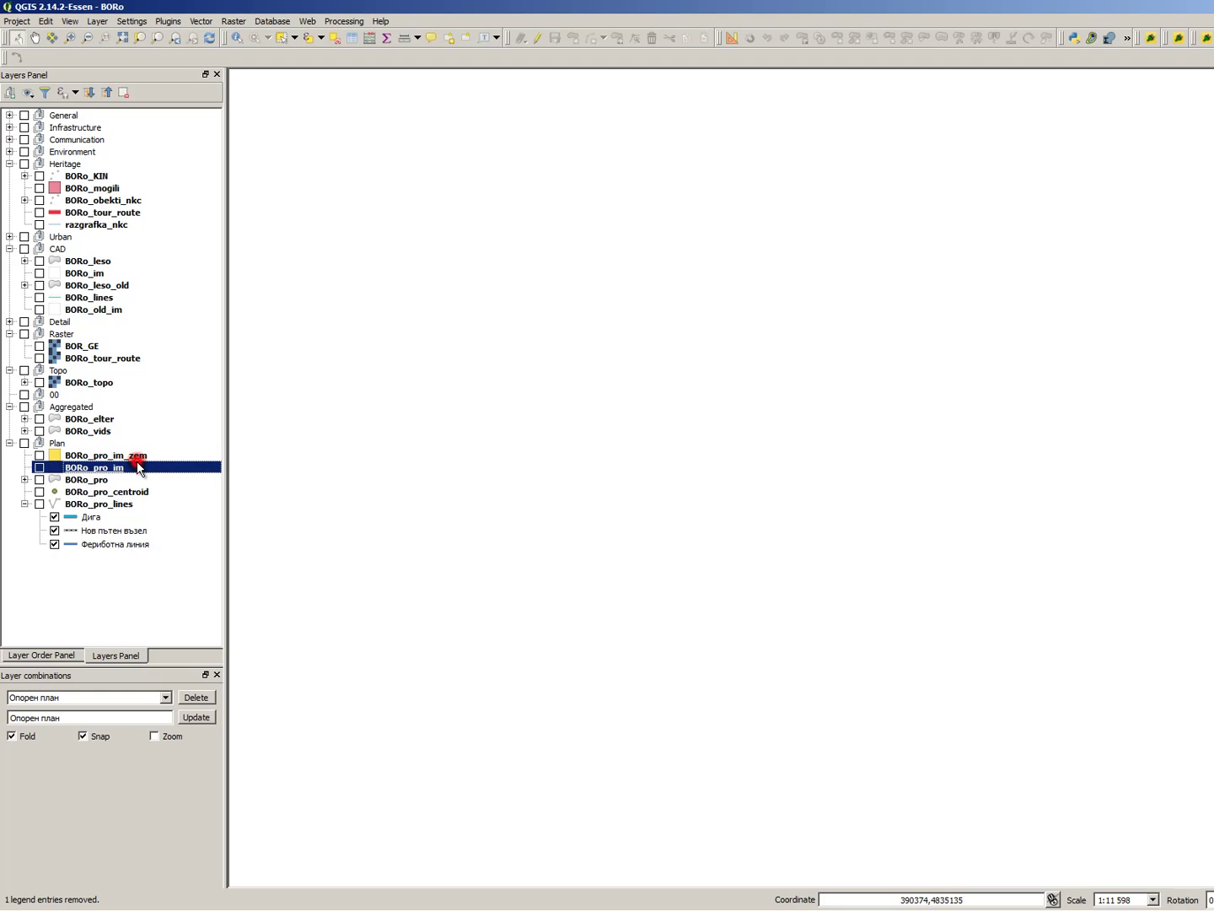
left_click(126, 359)
left_click(87, 276)
left_click(39, 273)
scroll(710, 426, "down", 5)
scroll(756, 530, "up", 2)
scroll(800, 542, "down", 1)
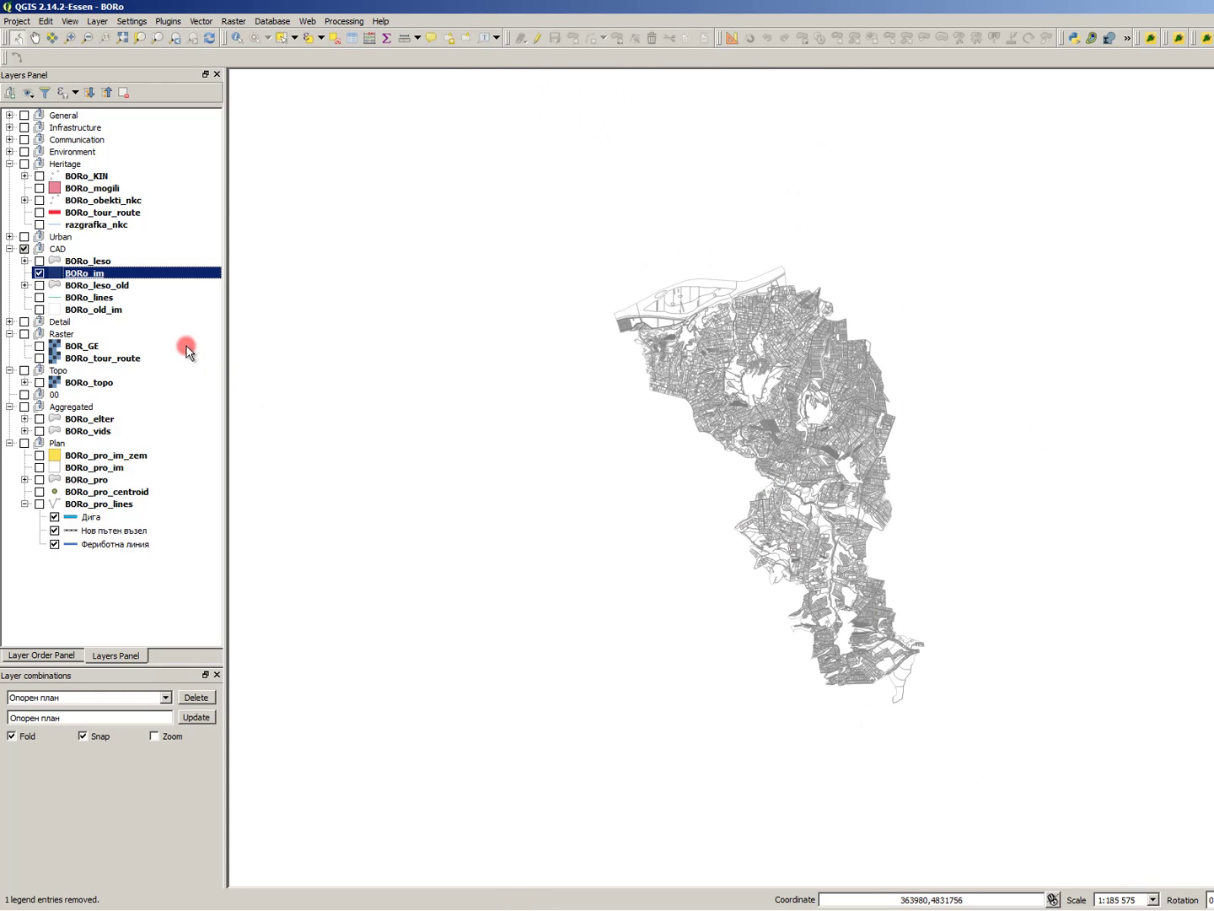
- Display the BORo_pro layer in the Plan group over the cadastral parcels and inspect its zones up close
left_click(119, 283)
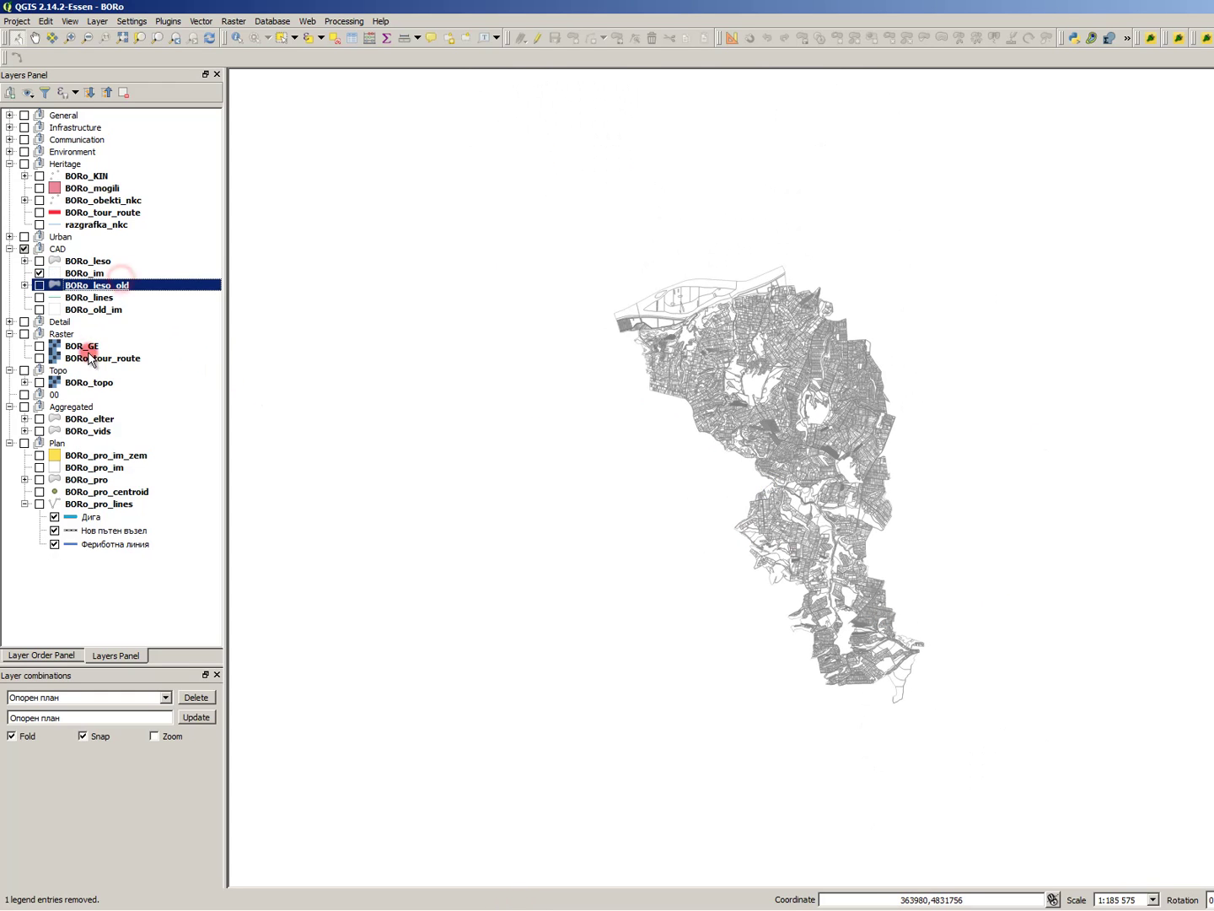
left_click(39, 478)
scroll(782, 415, "up", 2)
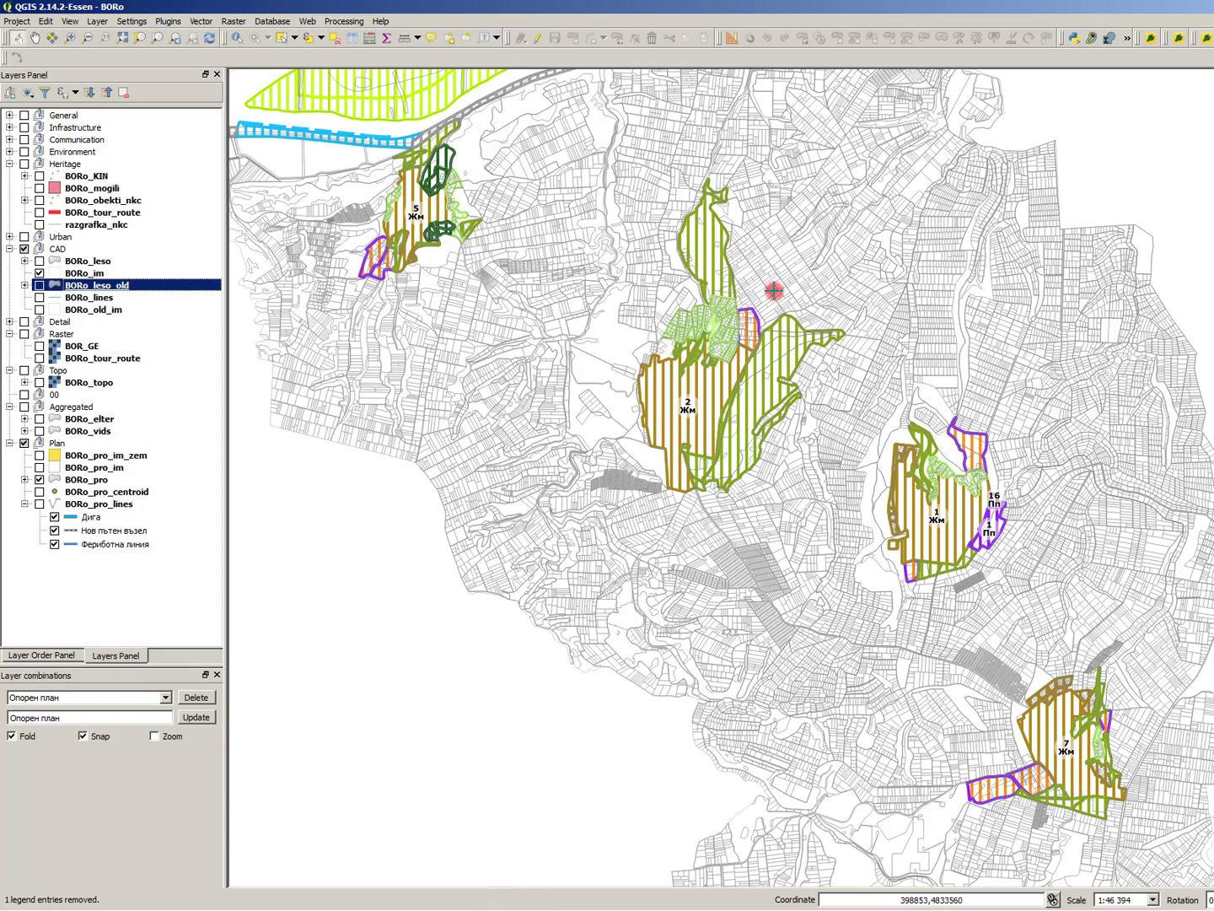
scroll(770, 381, "up", 1)
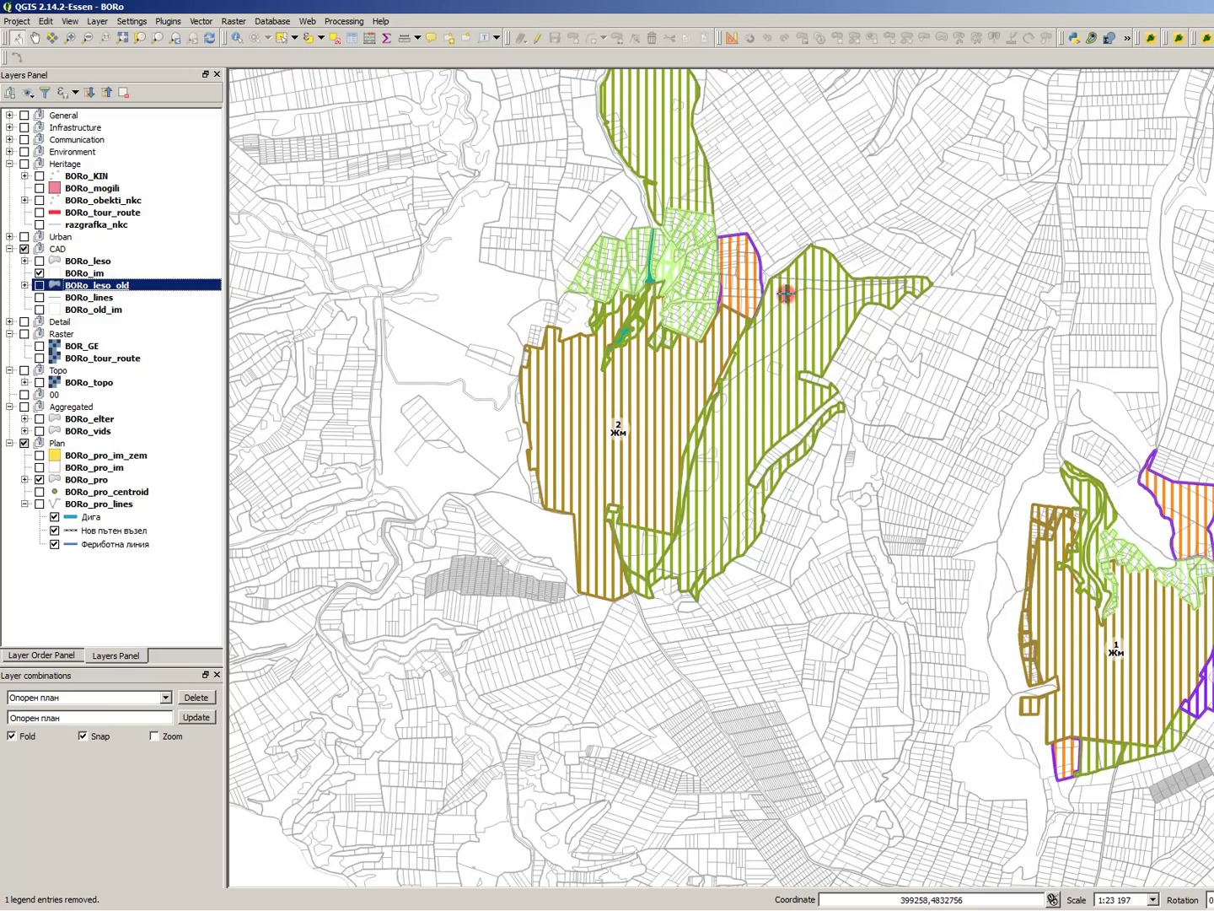
scroll(792, 287, "down", 1)
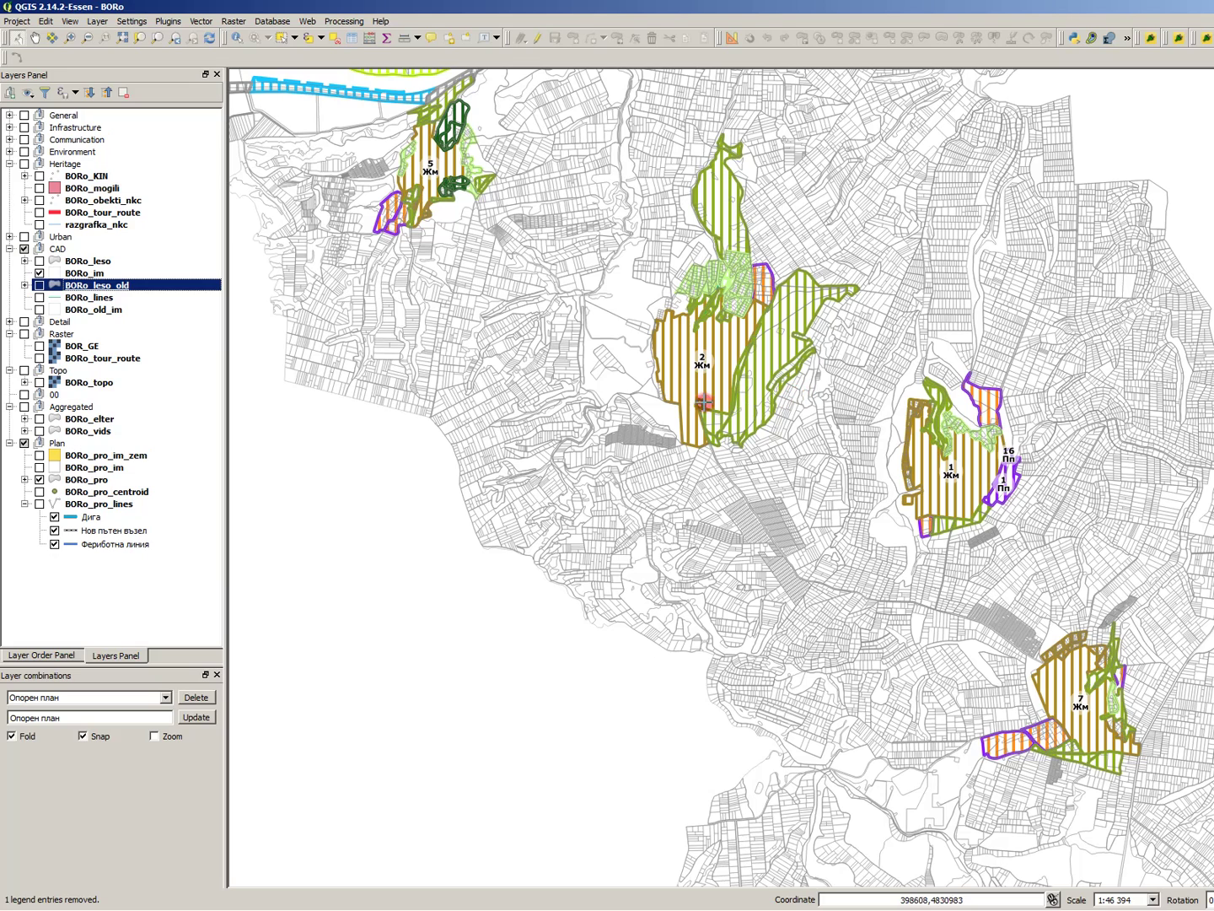
- Make BORo_pro_im visible and hide the BORo_im and BORo_pro layers
left_click(39, 272)
left_click(40, 467)
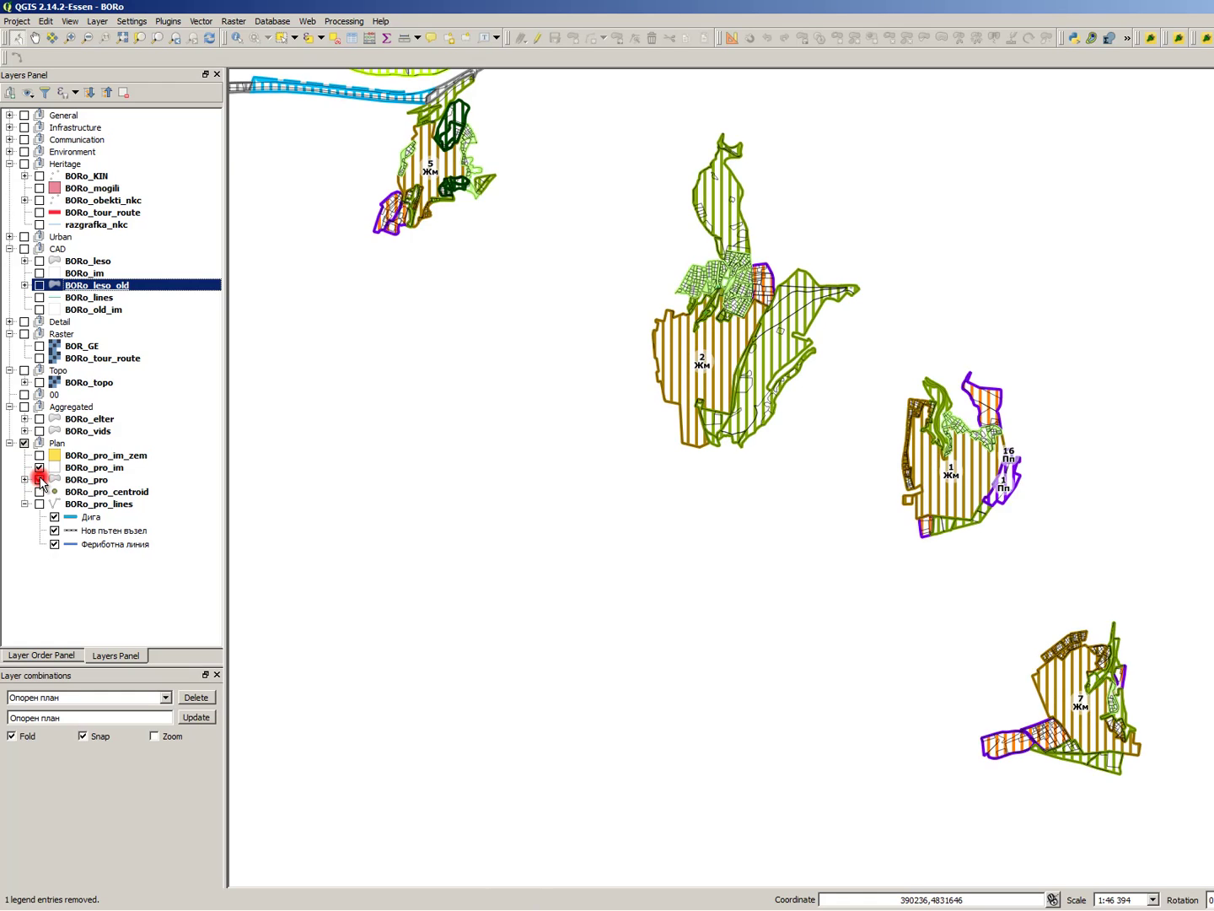
left_click(39, 479)
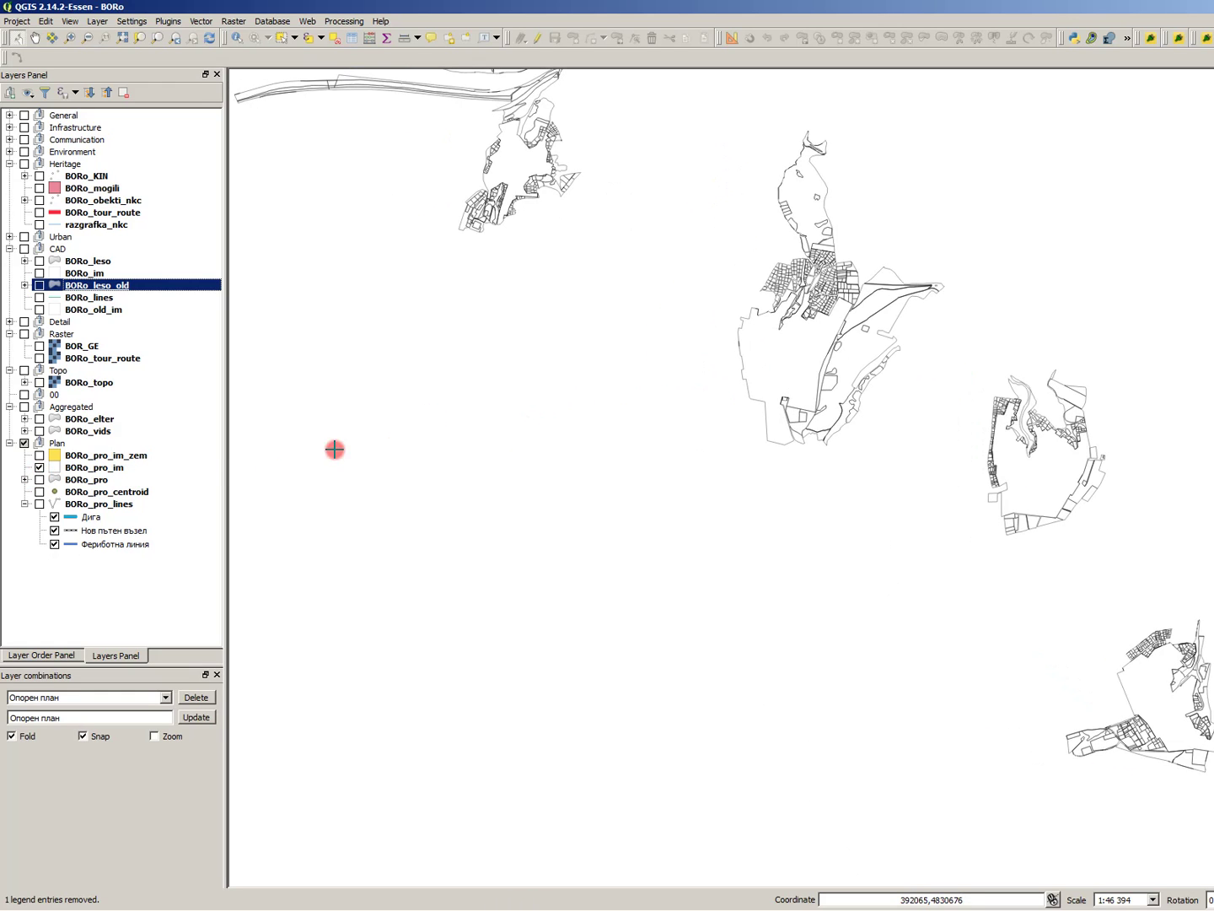
- Open the attribute table of BORo_pro_im, widen the NTP column, and sort the records by NTP
left_click(137, 455)
left_click(143, 467)
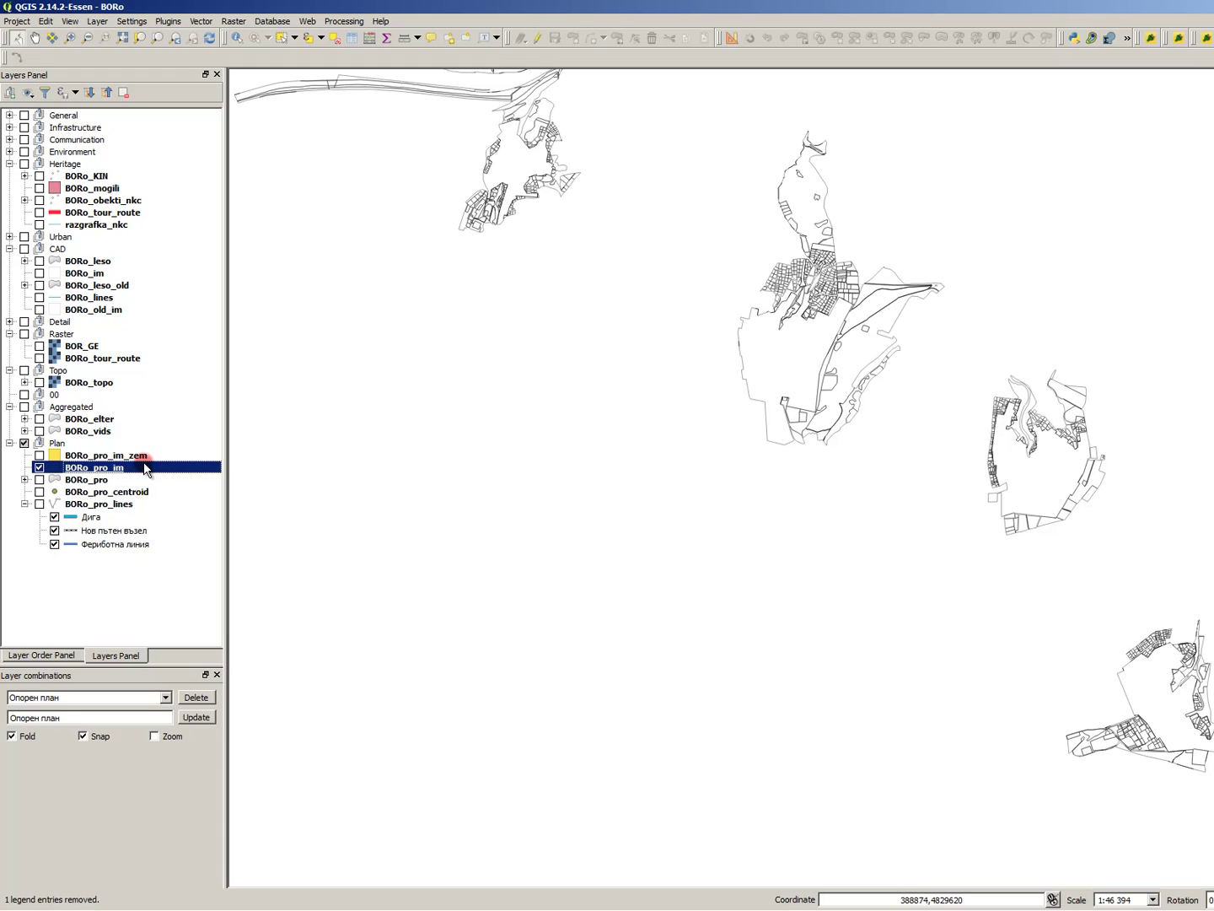
key("F6")
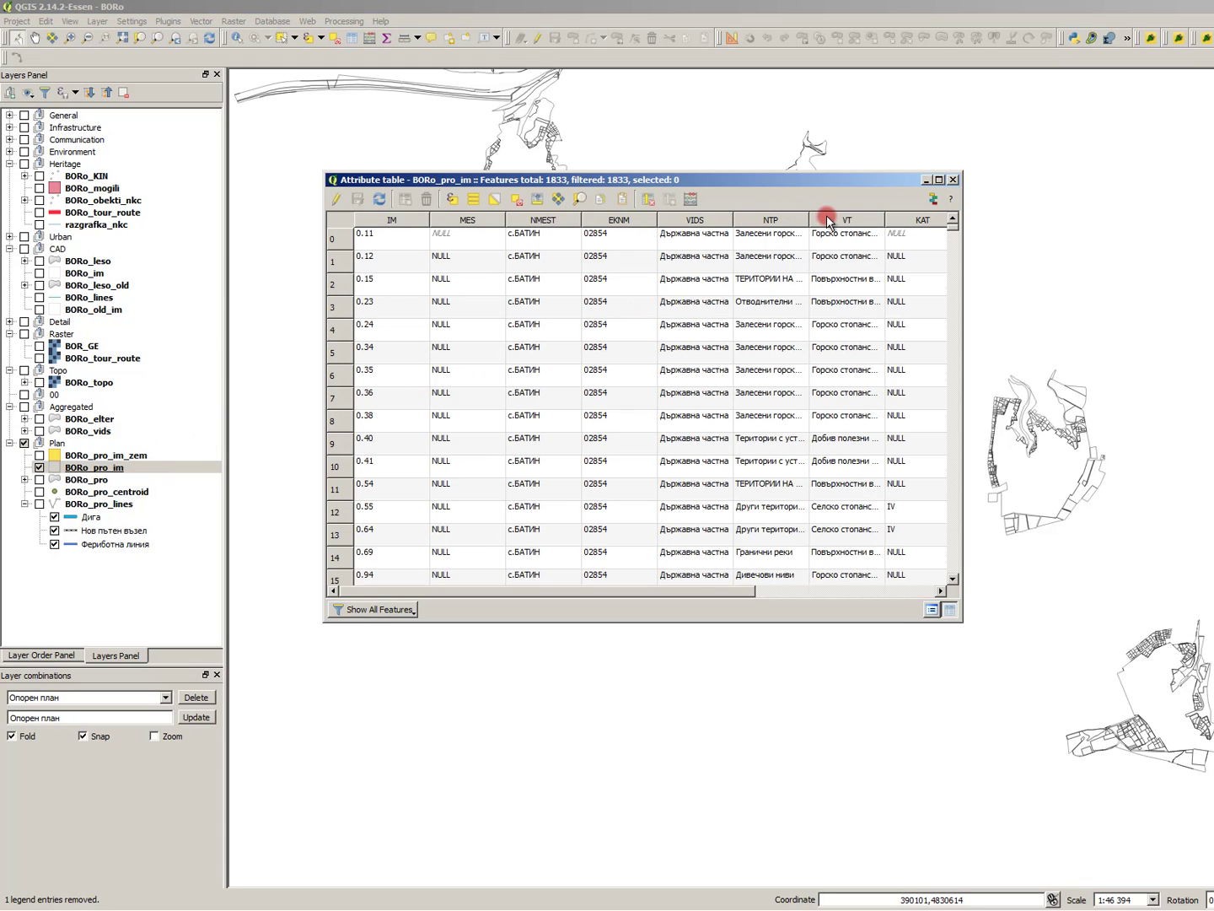
left_click_drag(808, 216, 901, 216)
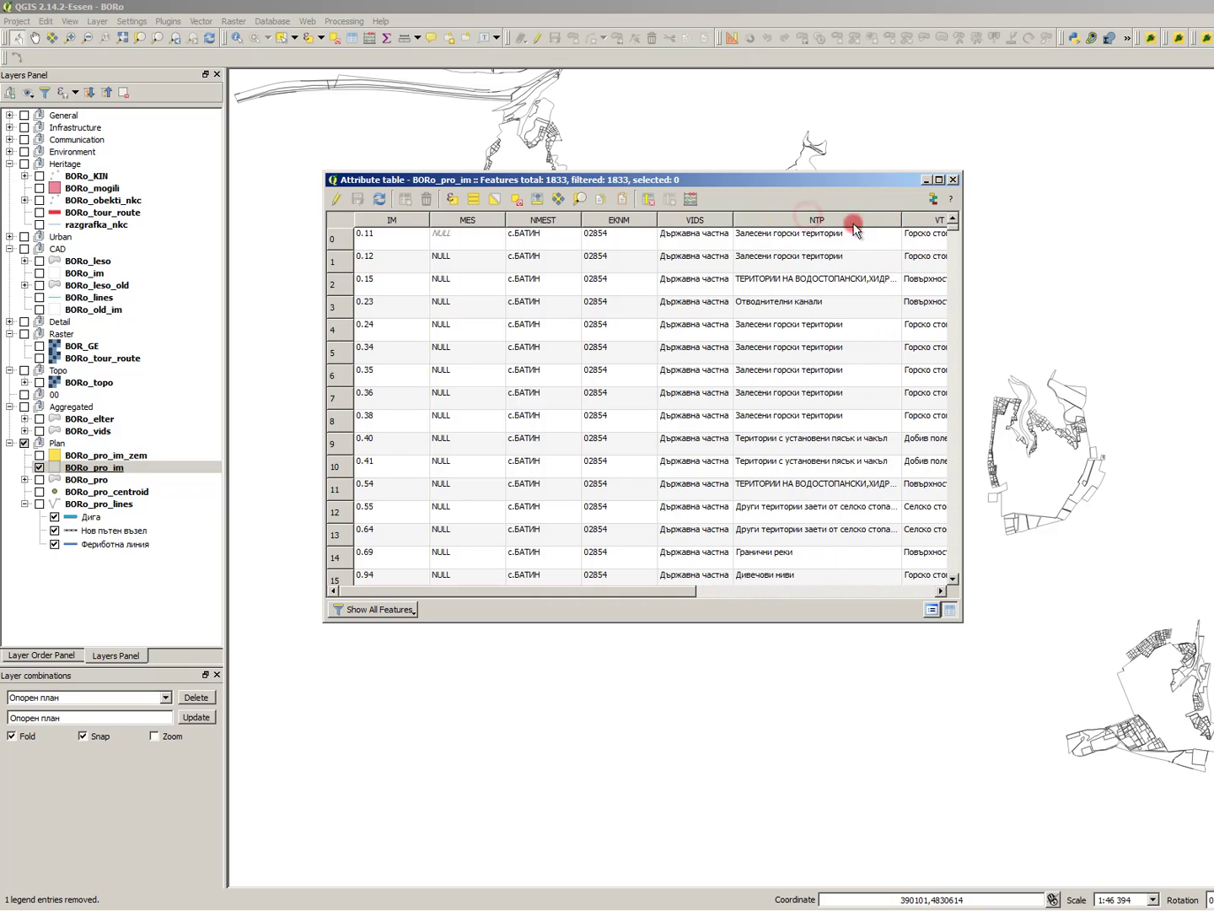
left_click(811, 222)
scroll(734, 497, "down", 2)
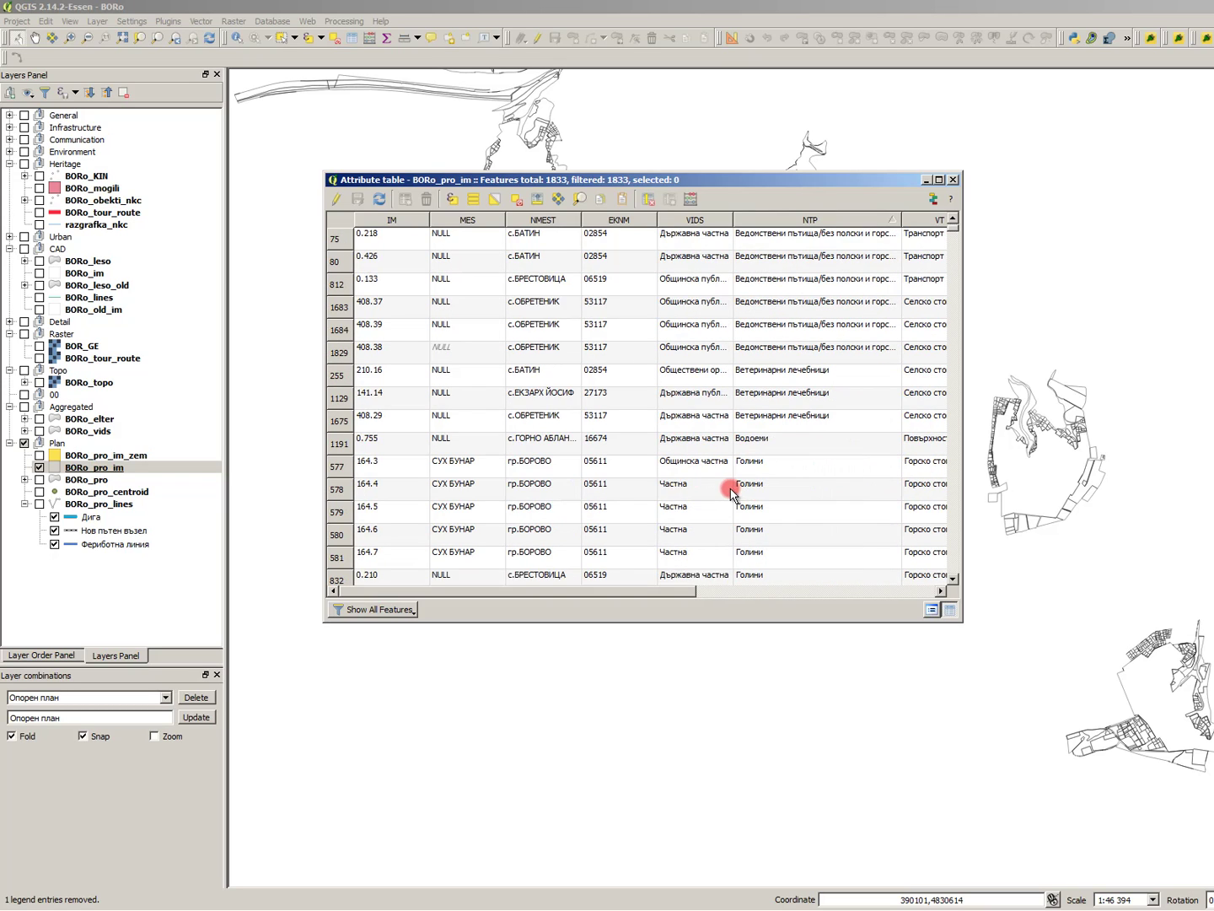
scroll(746, 353, "up", 1)
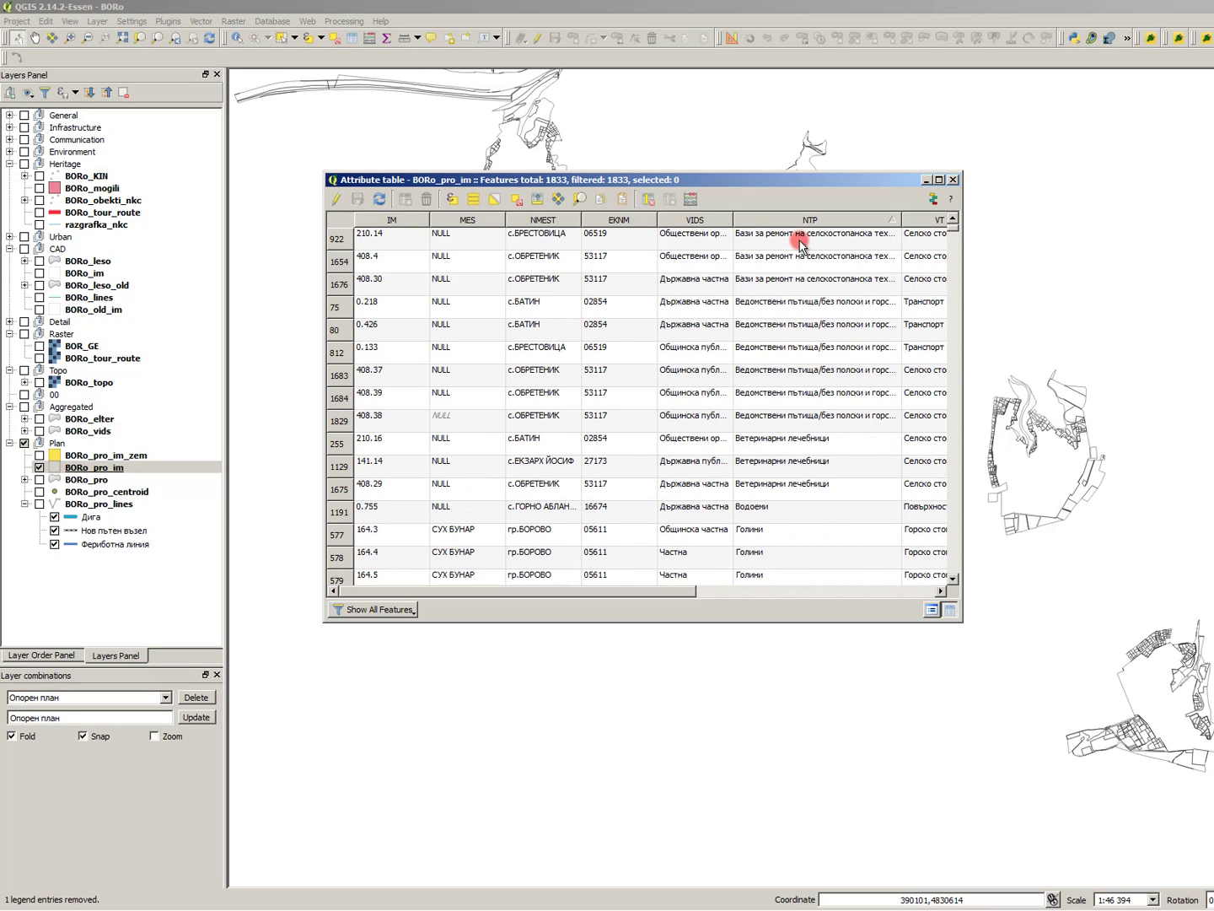
scroll(814, 319, "up", 1)
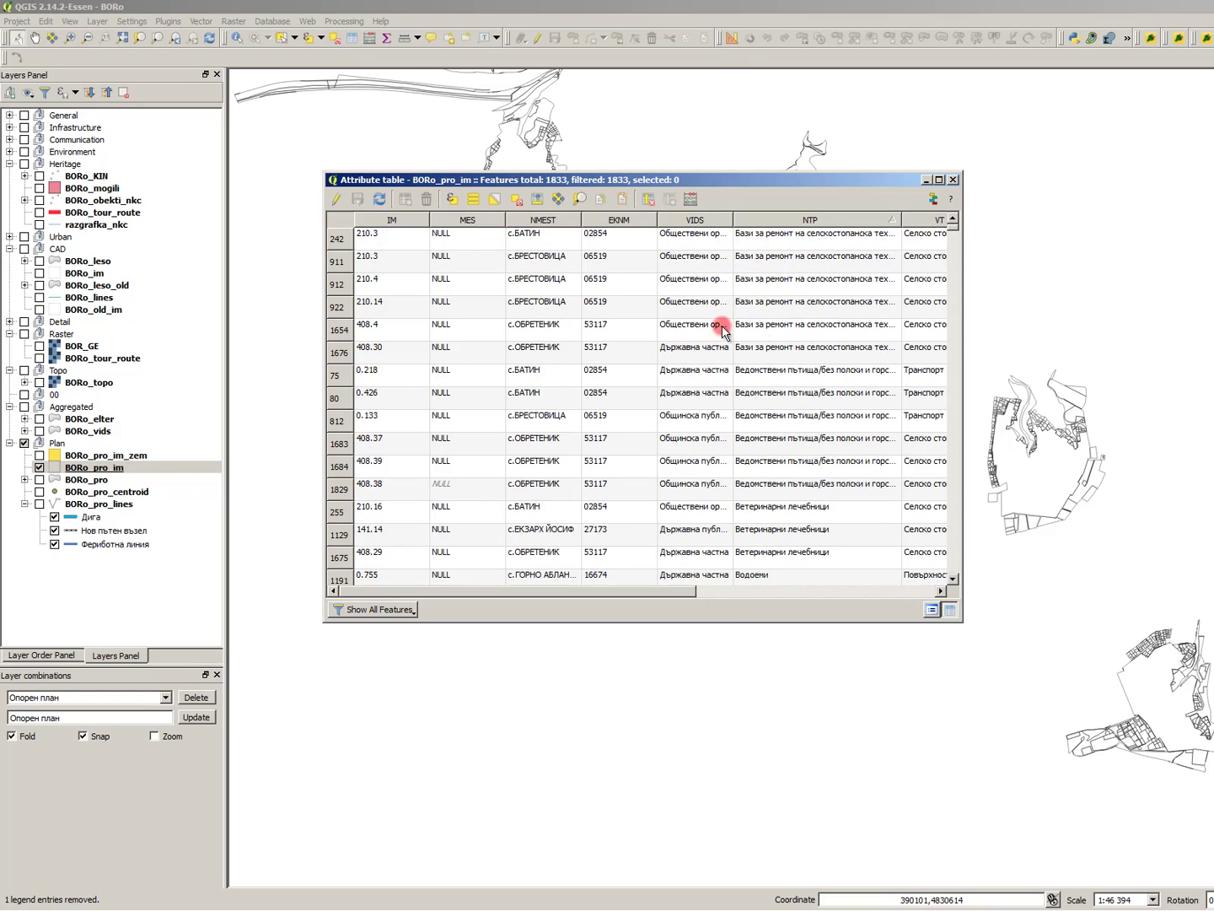
- Select the records with NTP "Бази за ремонт на селскостопанска тех...", and in their place those with "Ведомствени пътища/без полски и горс..."
left_click(341, 239)
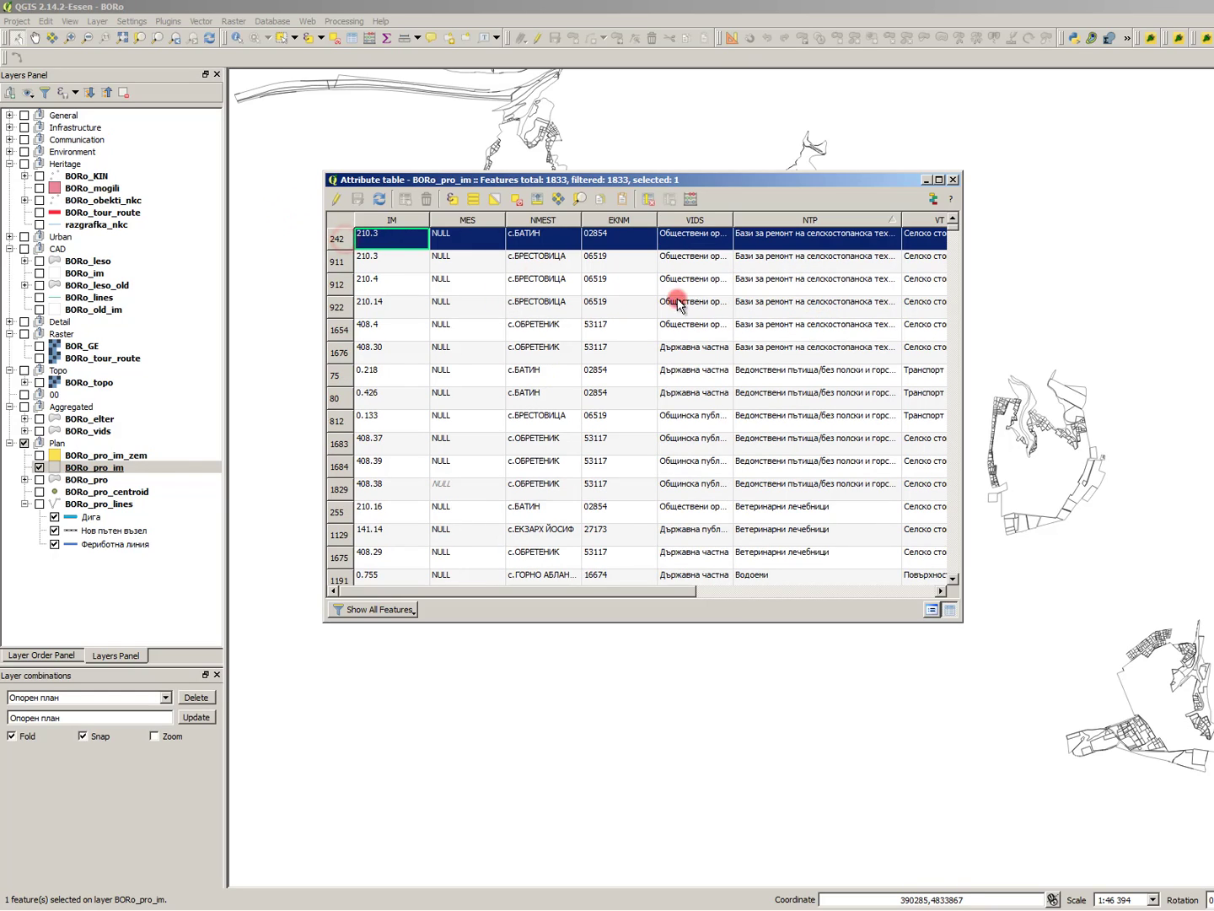
left_click(339, 352, "shift")
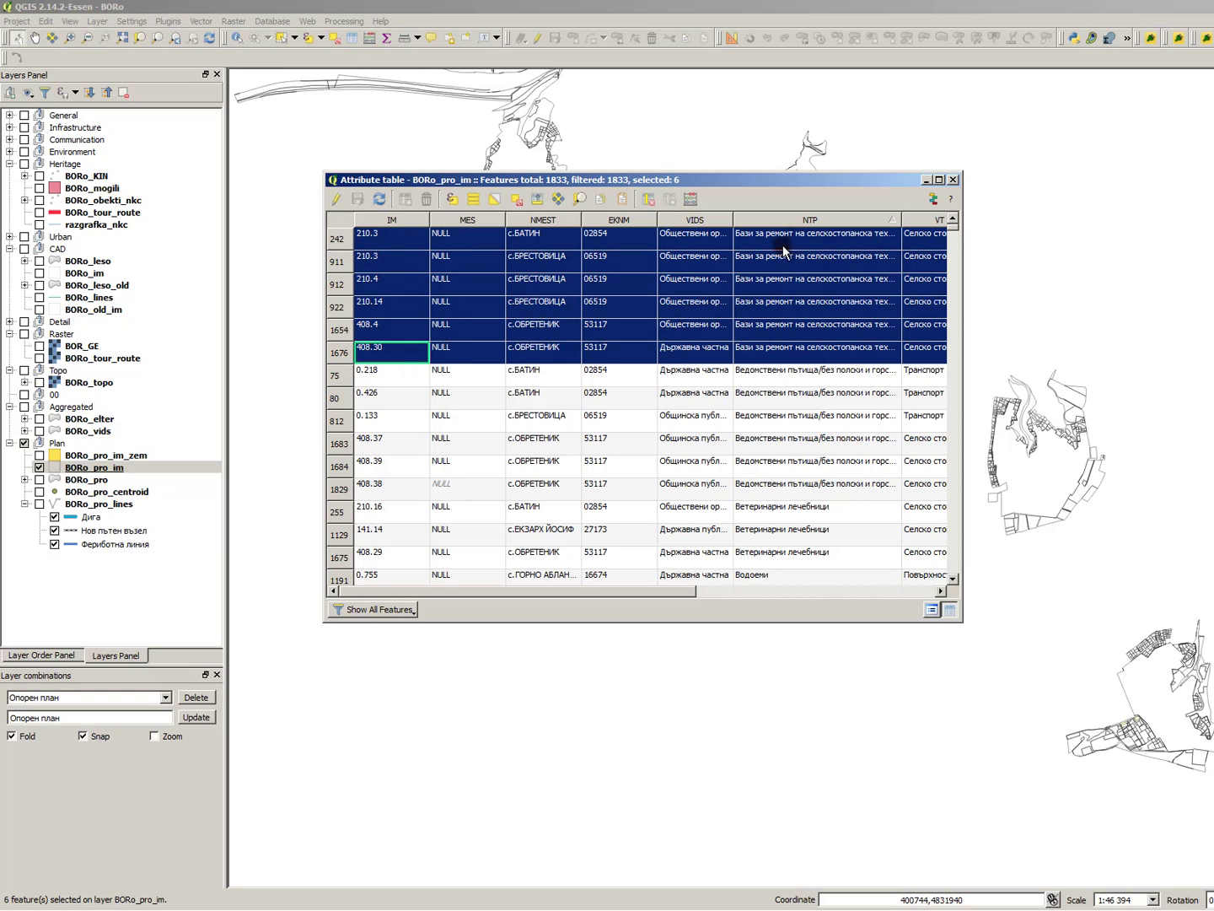
left_click(339, 375)
left_click(339, 489, "shift")
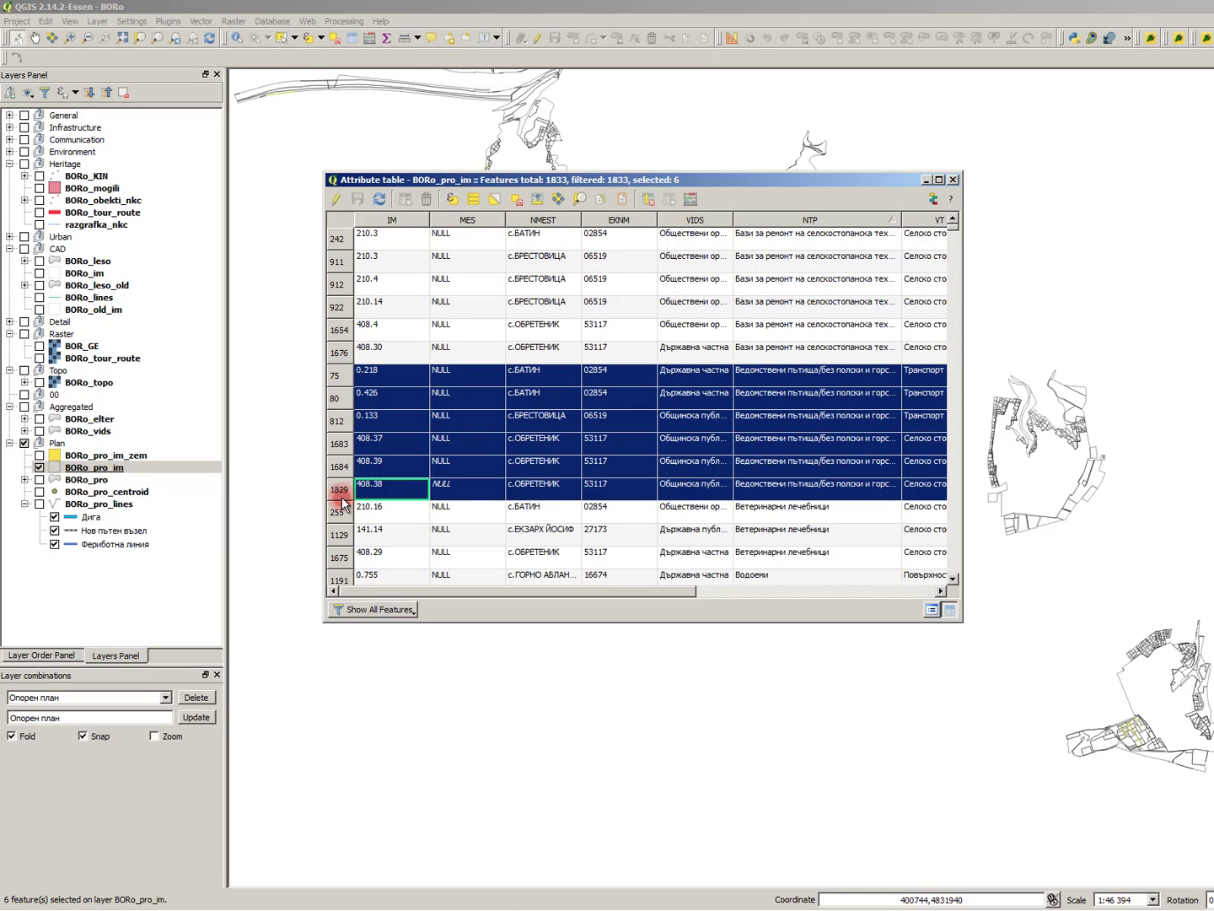
- Examine the AREADKA and area_dka columns of the records, and close the attribute table
left_click(780, 314)
left_click_drag(668, 587, 872, 563)
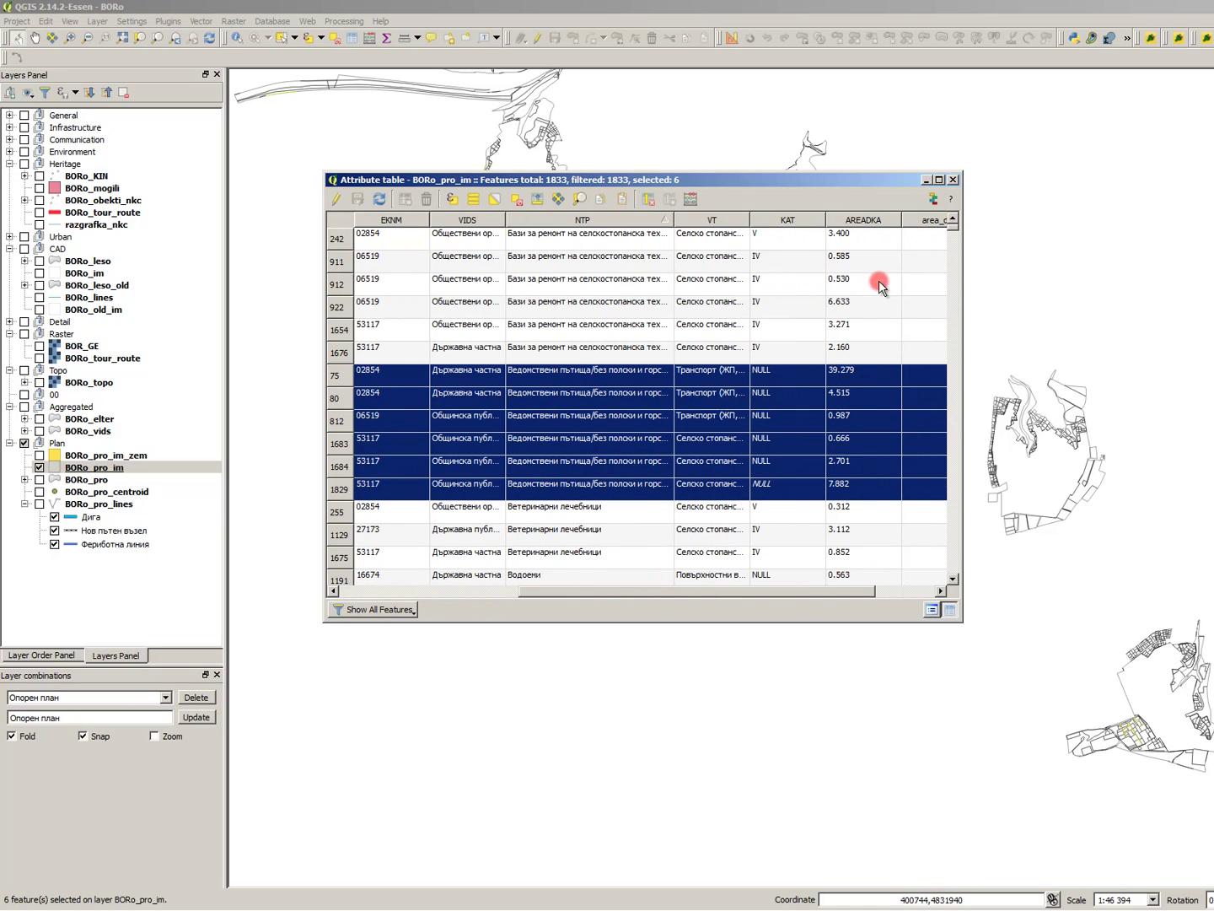
left_click_drag(806, 593, 933, 443)
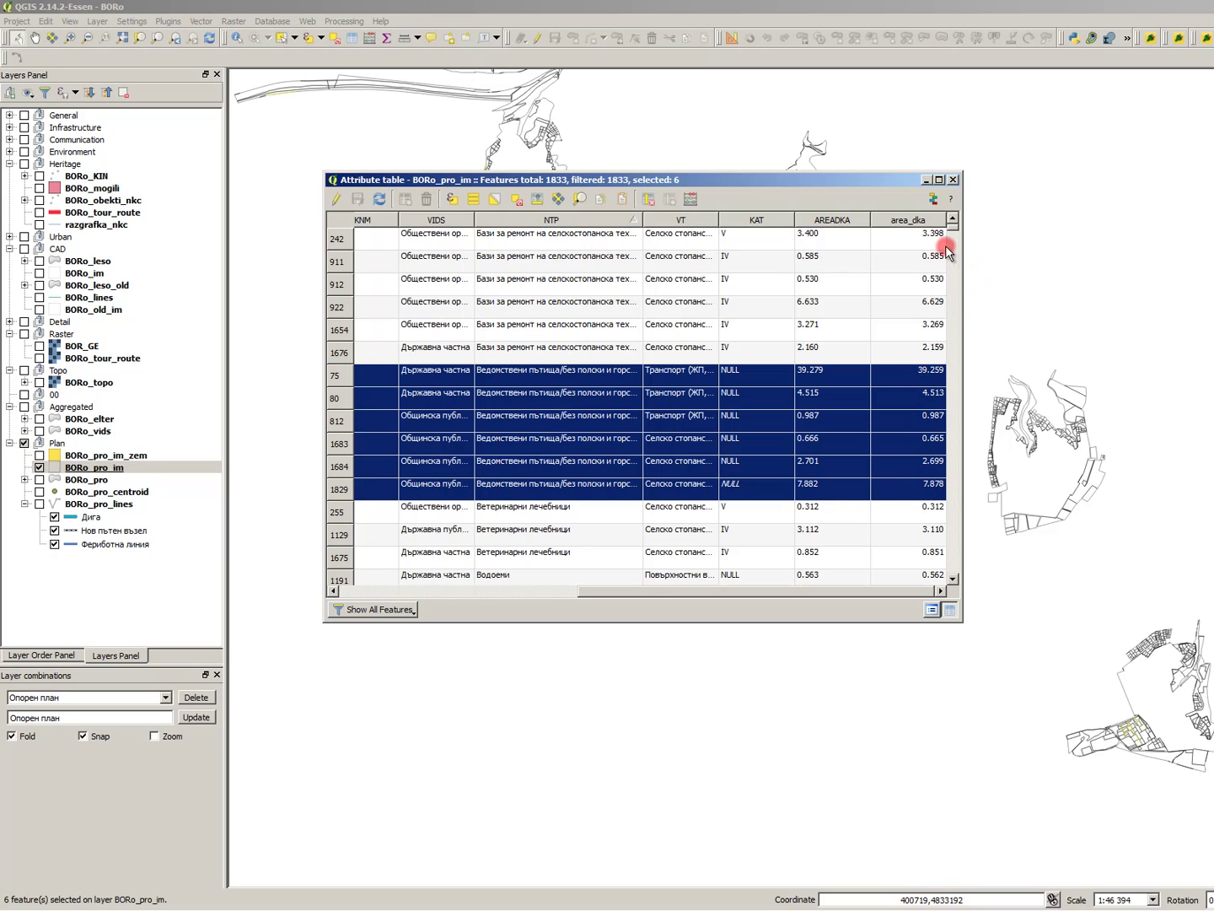
left_click(953, 180)
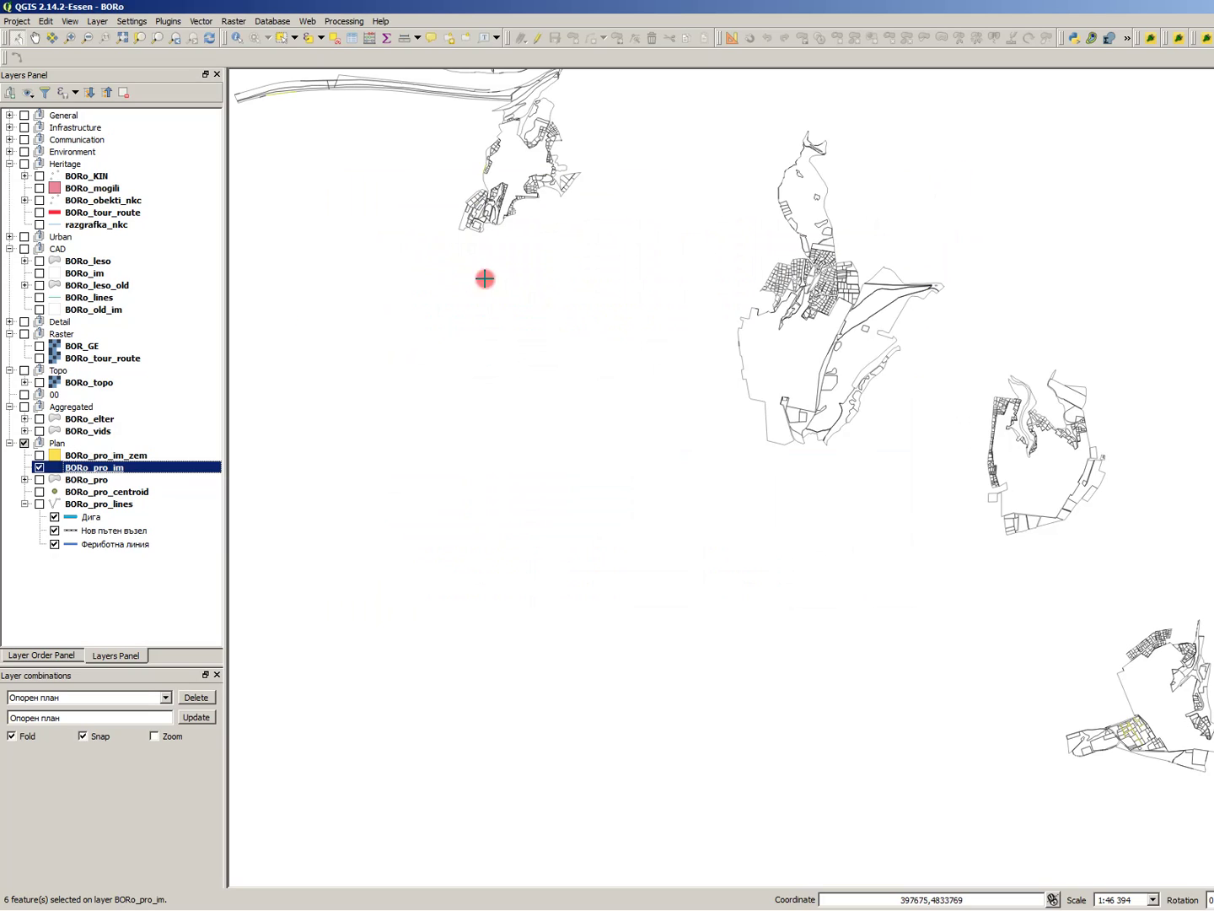
- Reopen the attribute table of BORo_pro_im and sort it by the NTP field
left_click(117, 466)
key("F6")
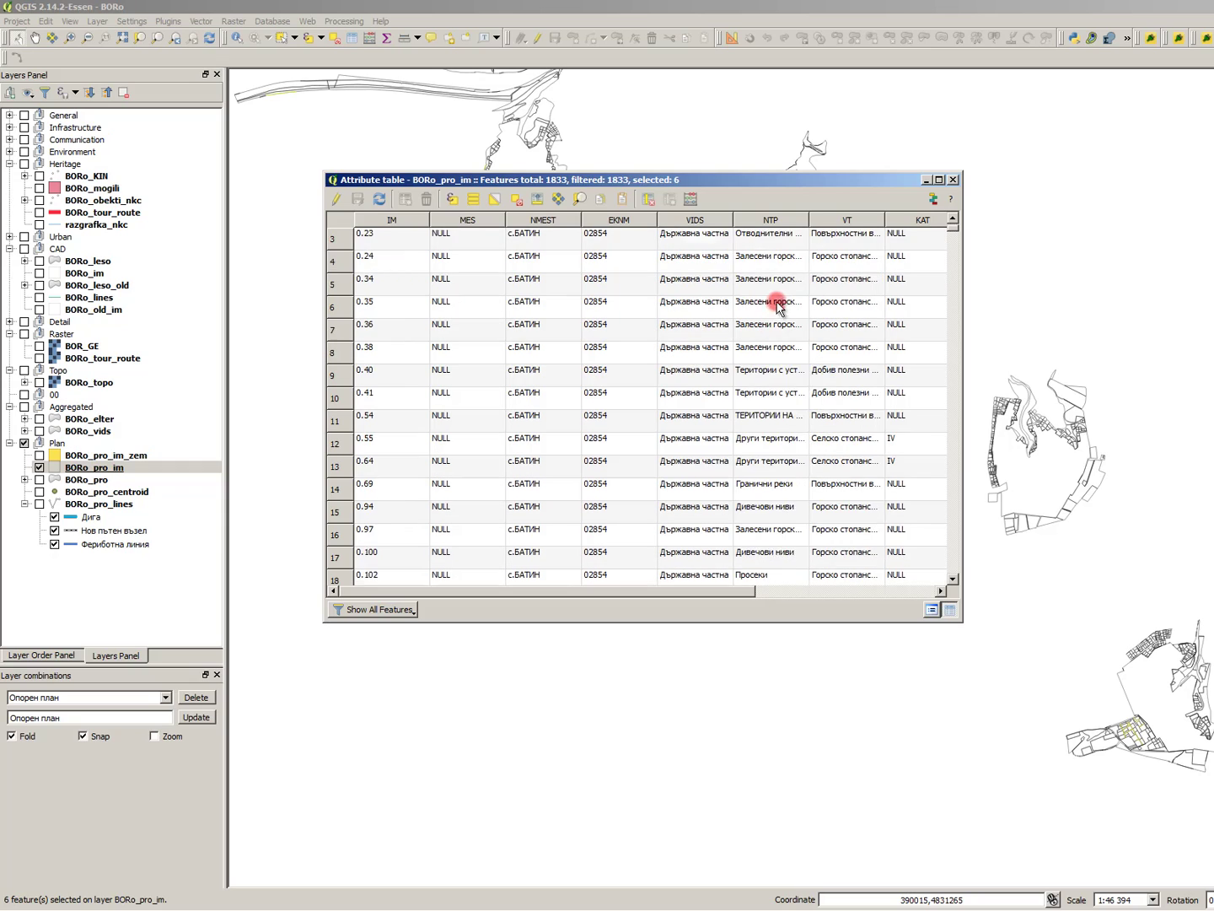
left_click(763, 220)
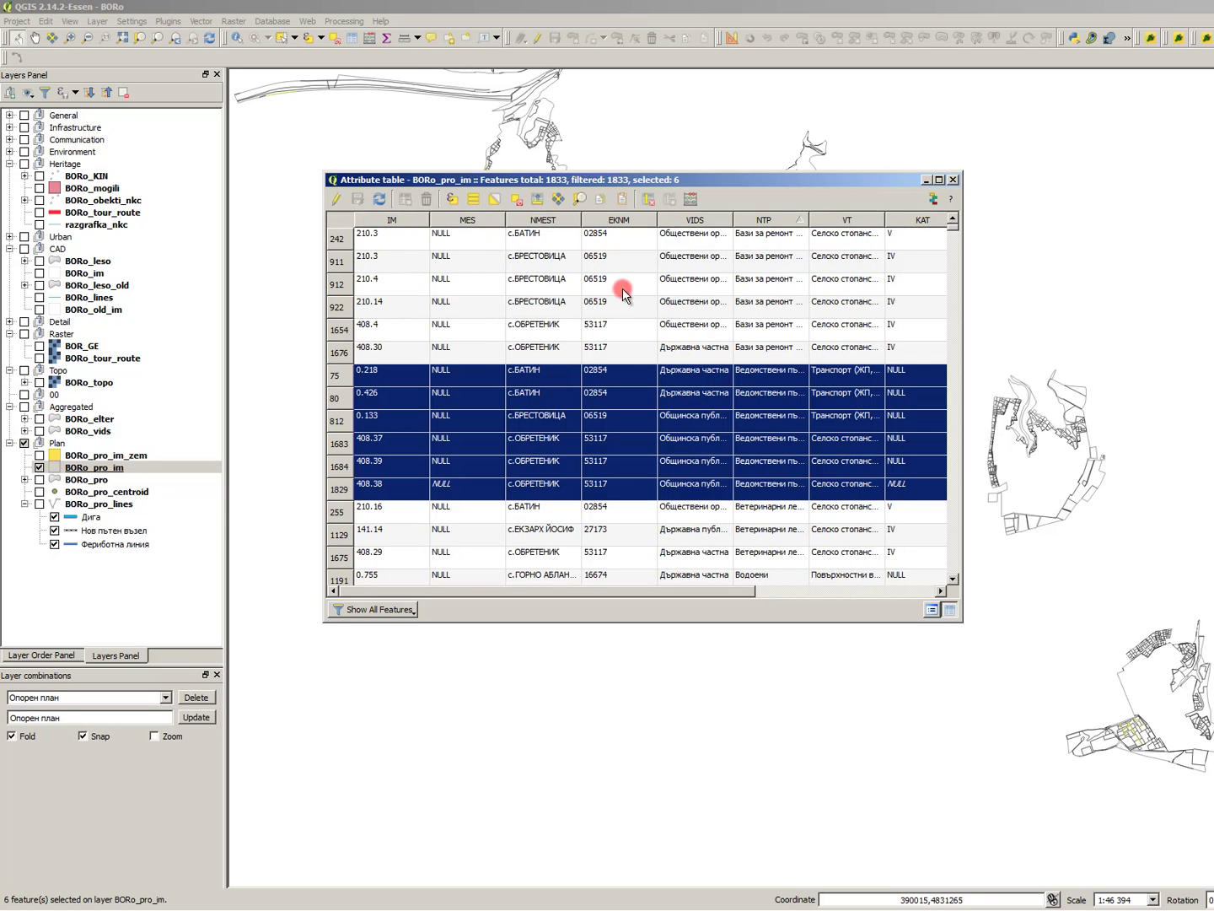
- Select all records with NTP "Бази за ремонт на селскостопанска техник" and fit the NTP column width to its contents
left_click(340, 241)
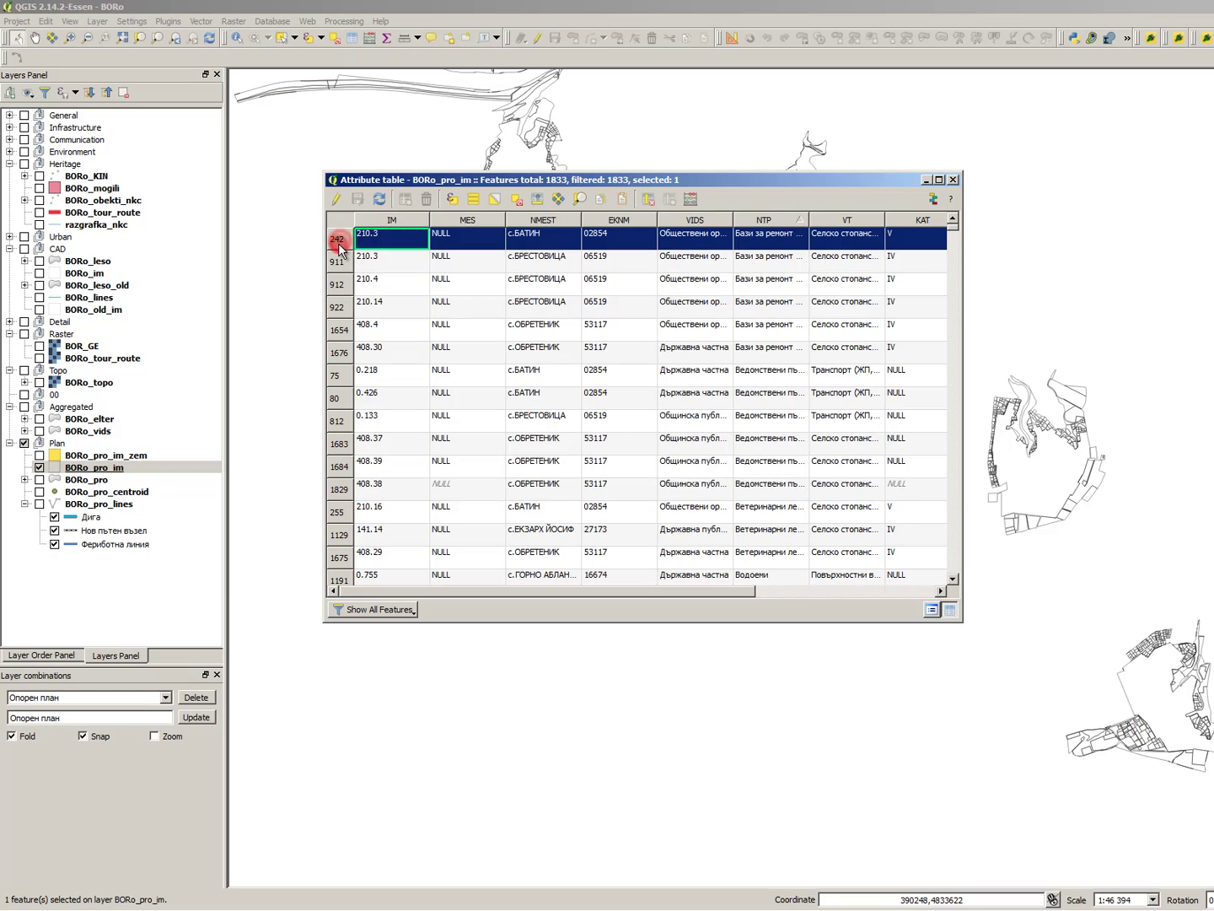
left_click(338, 352, "shift")
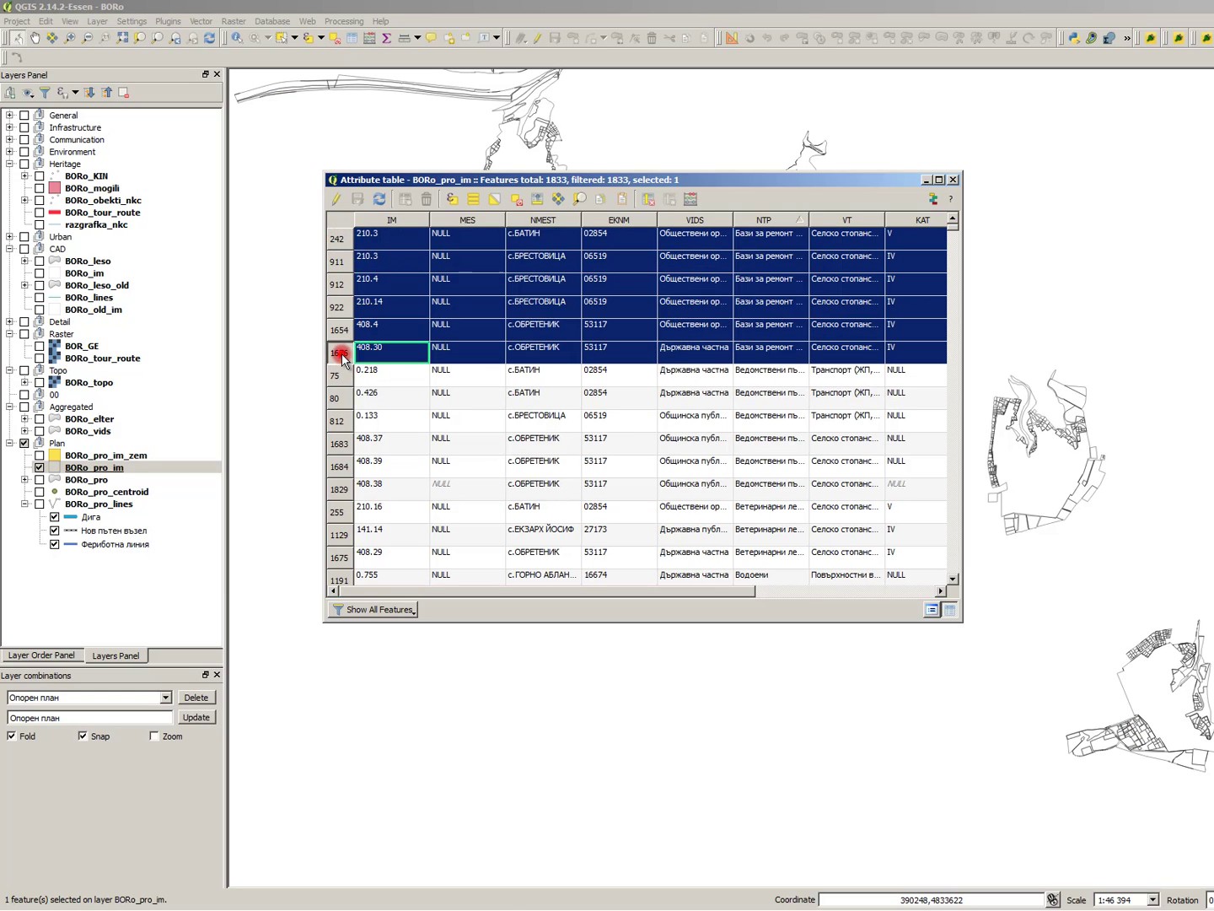
double_click(810, 221)
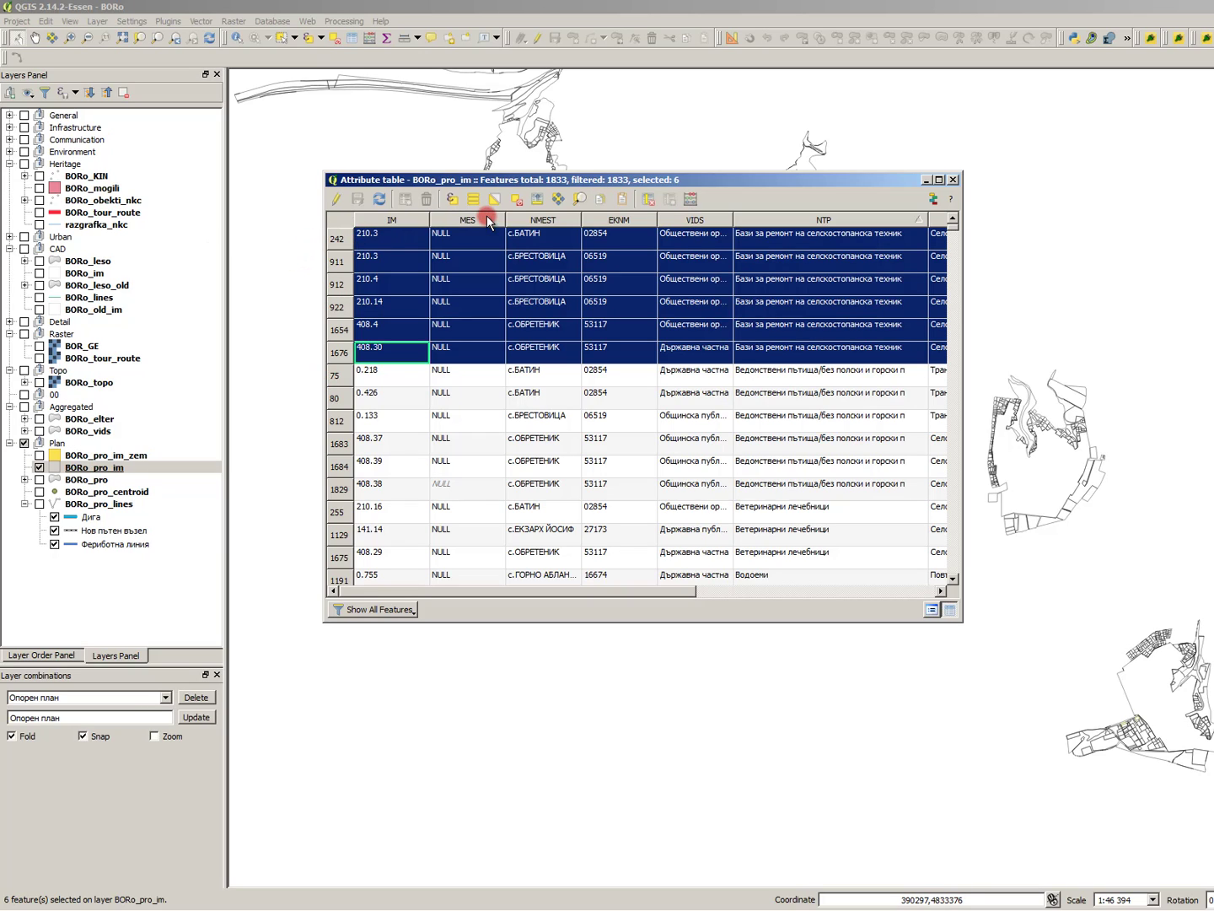
- Select features by the expression "NTP" = 'Бази за ремонт на селскостопанска техник'
left_click(453, 199)
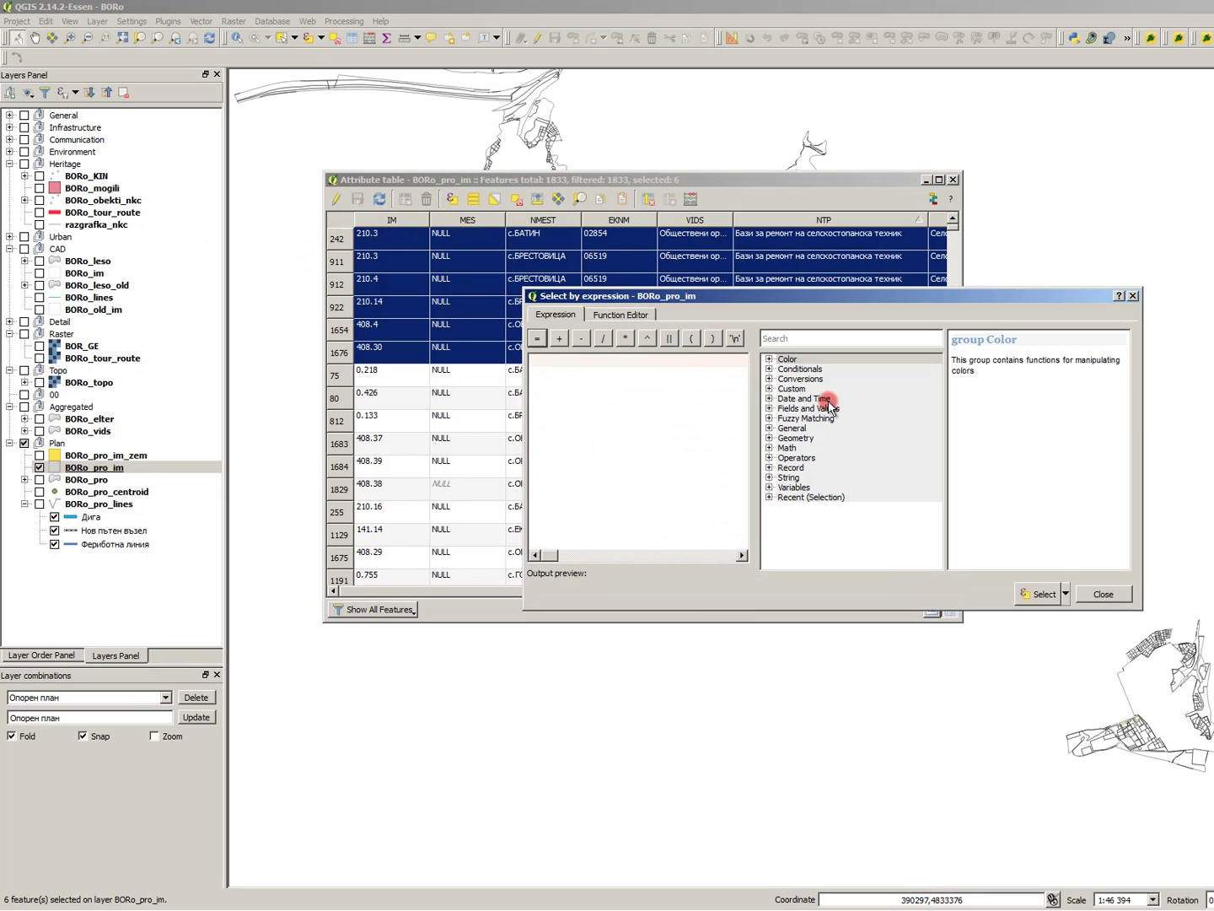
double_click(826, 409)
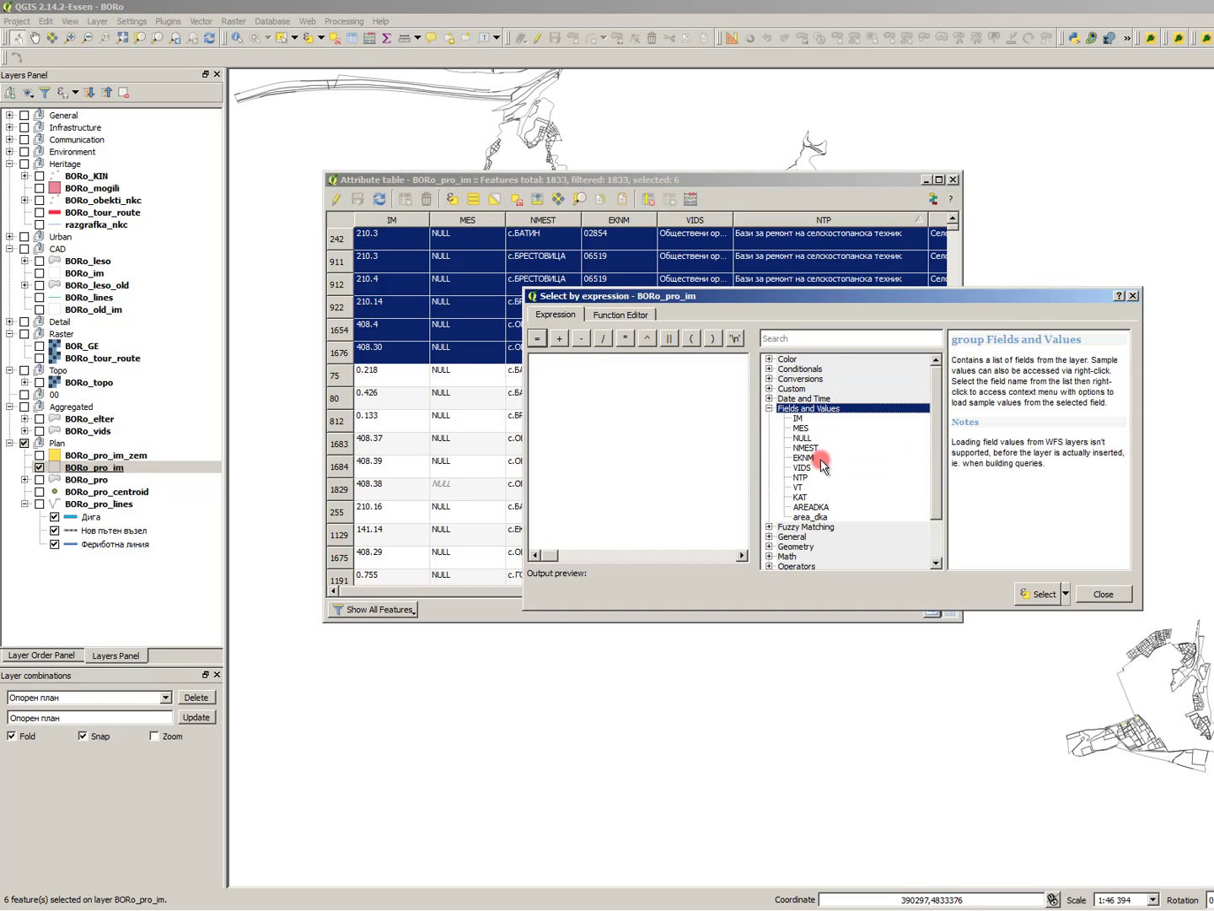
double_click(813, 478)
type("=")
left_click(1021, 563)
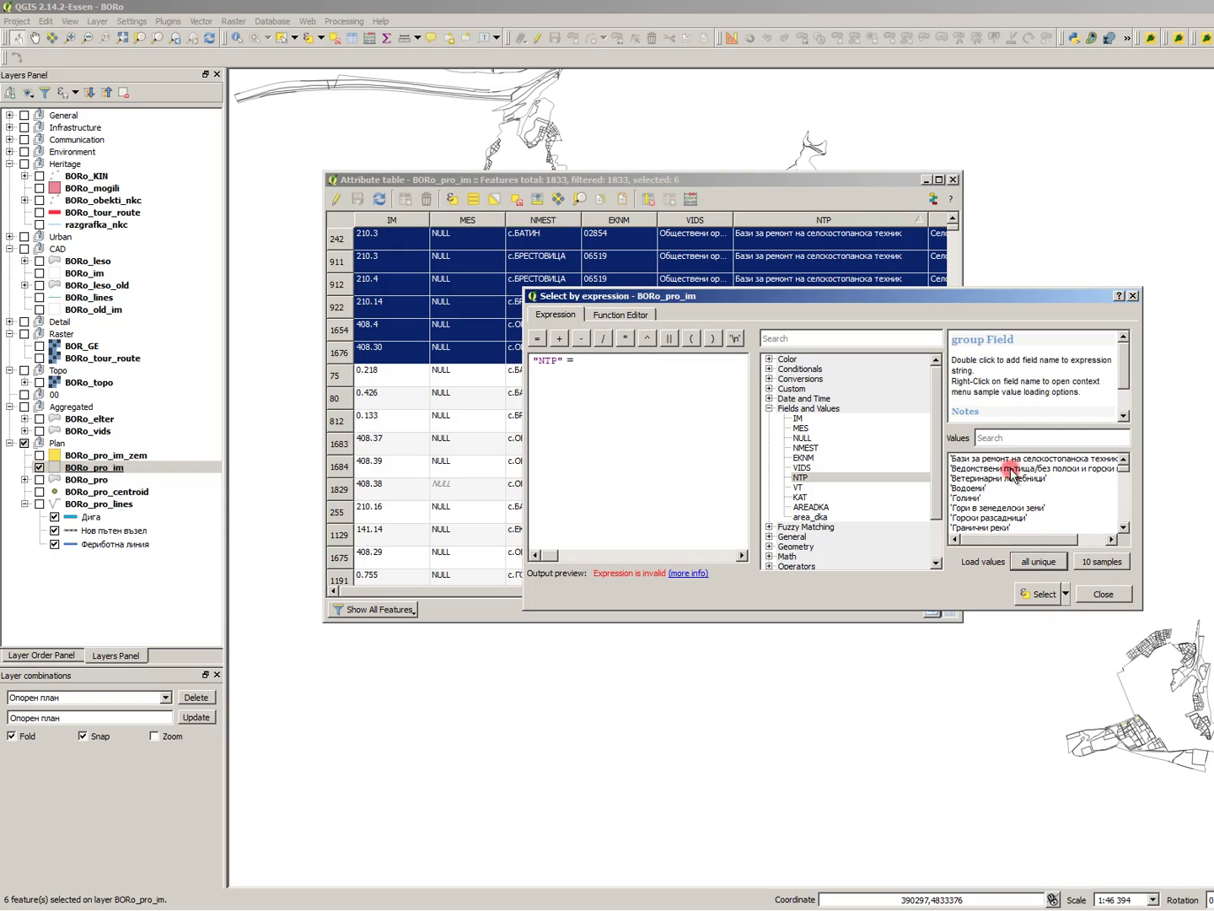
double_click(1008, 459)
left_click(1030, 589)
left_click(1110, 594)
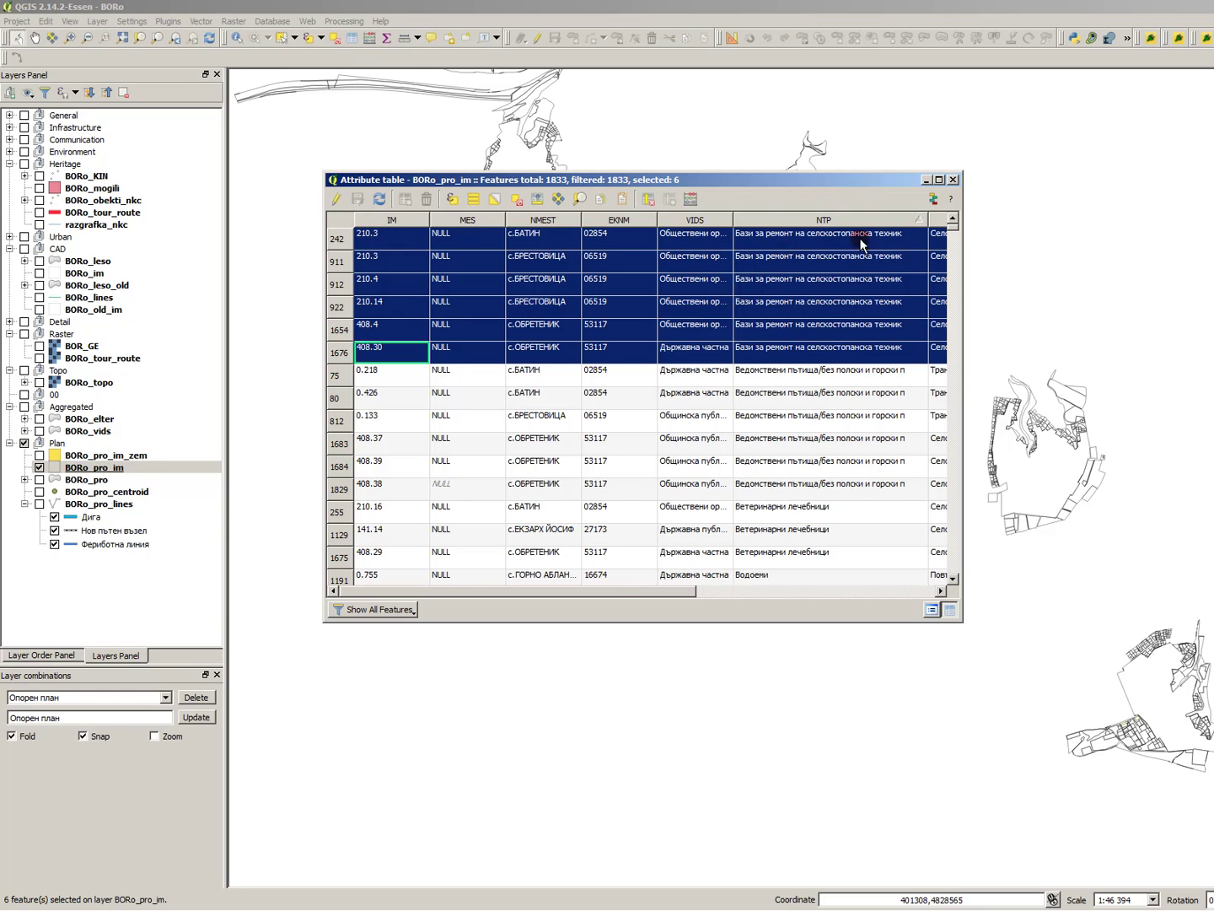
- Enable editing on BORo_pro_im and merge the selected features, using Sum for the area_dka attribute
left_click(335, 199)
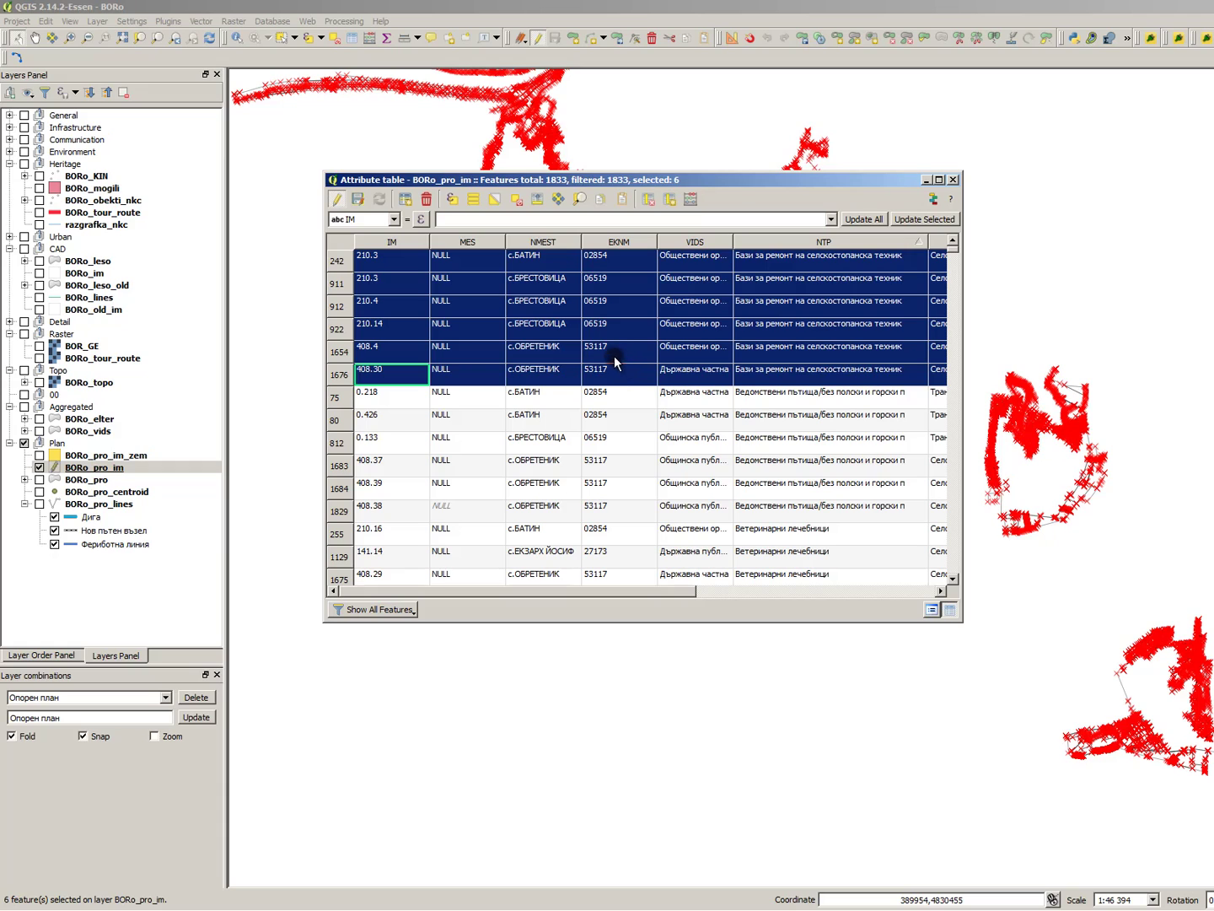
left_click(316, 186)
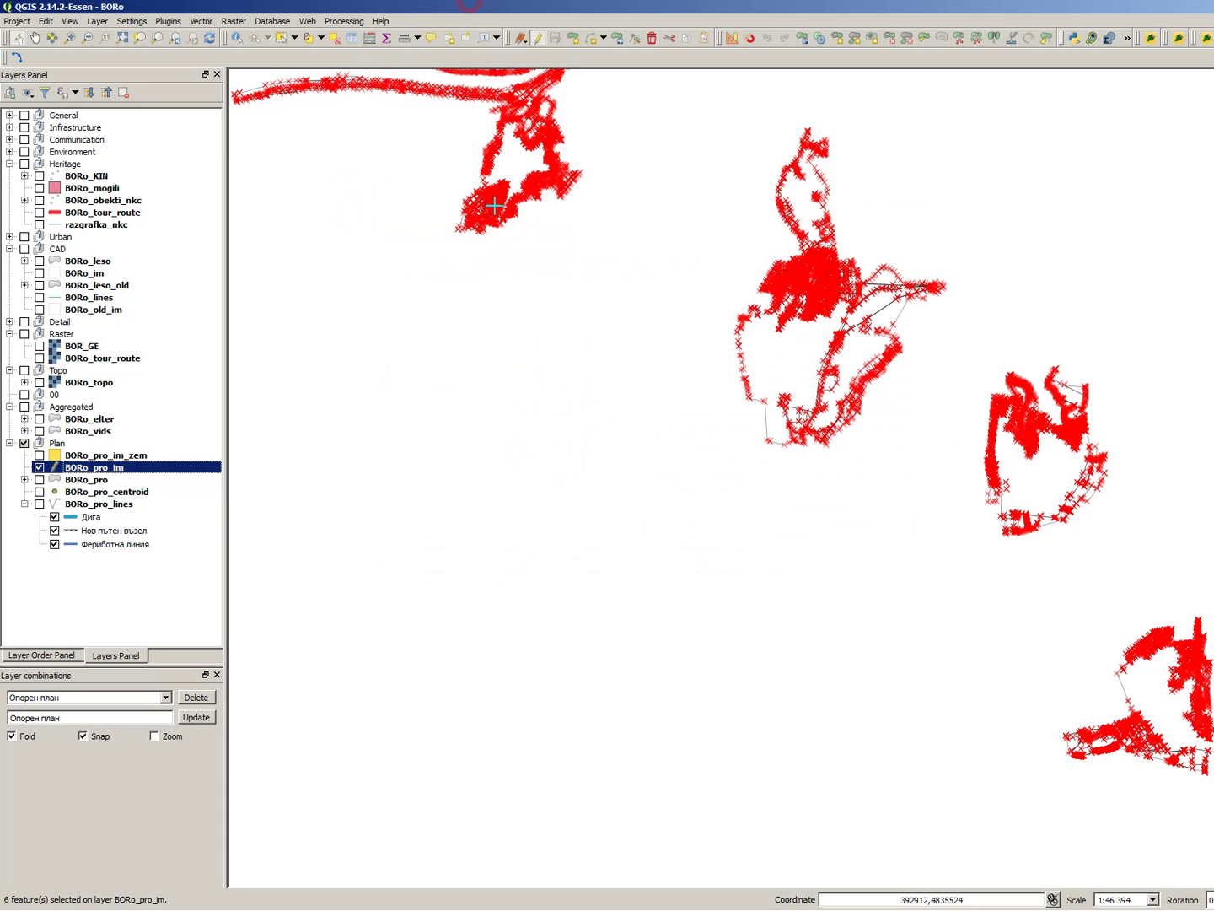
left_click_drag(505, 294, 672, 253)
left_click(664, 434)
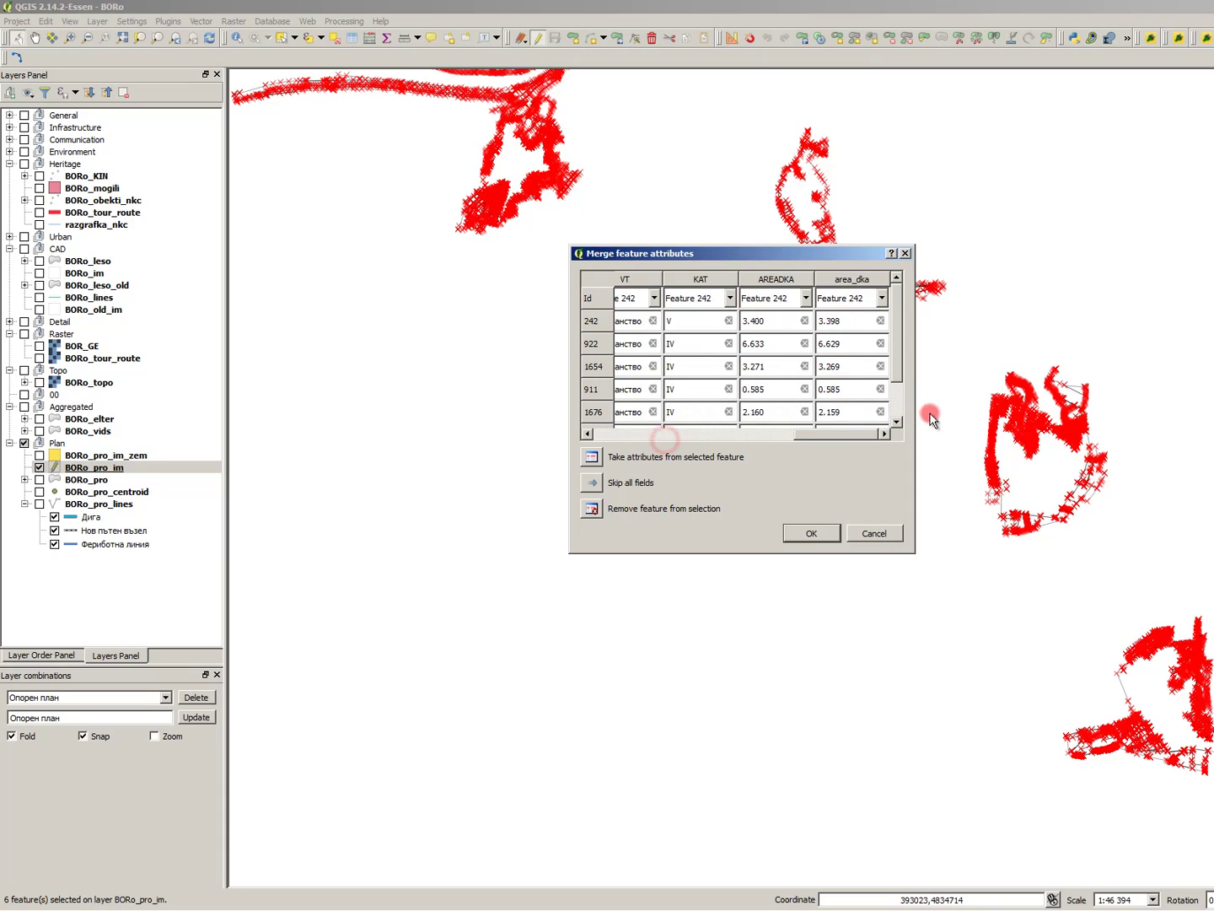
left_click(842, 299)
left_click(838, 384)
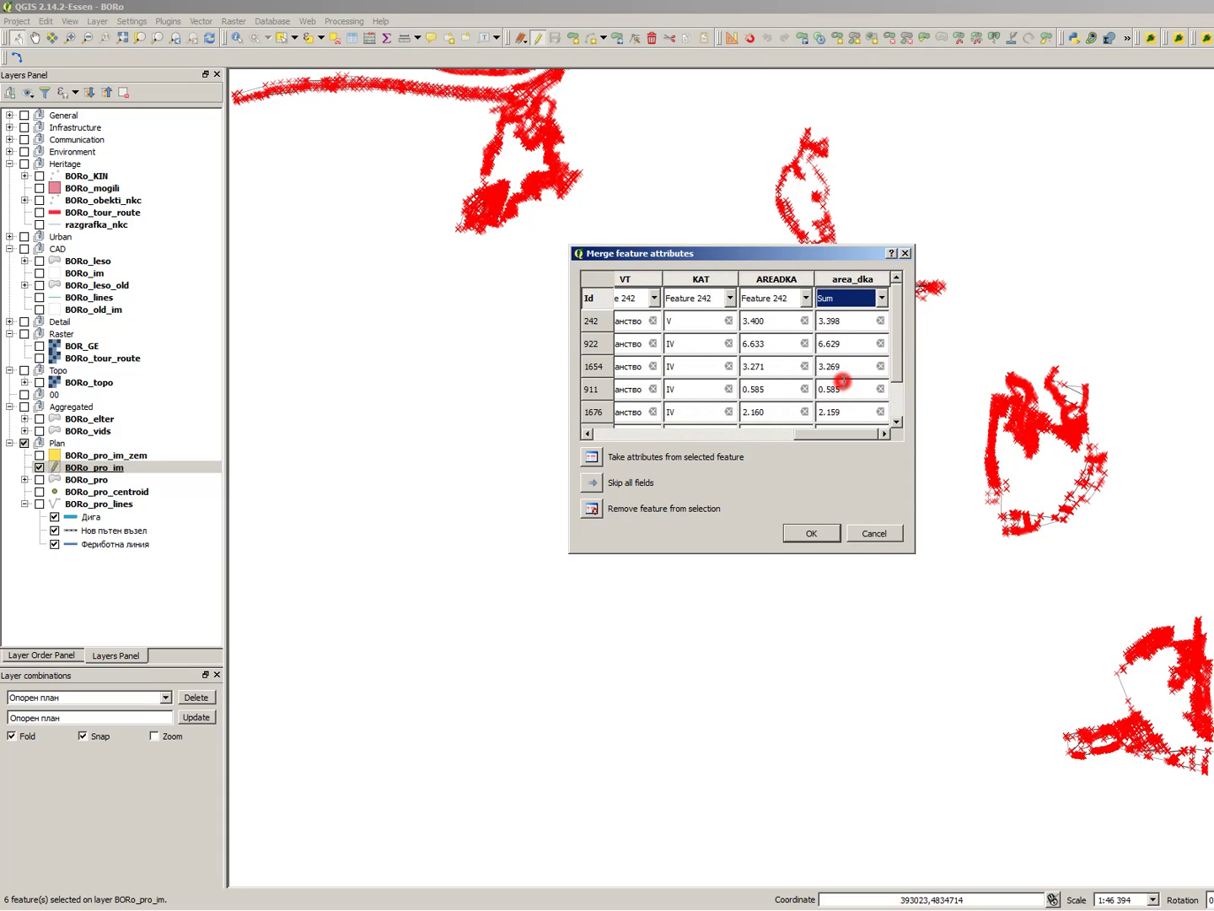
scroll(900, 333, "down", 1)
left_click(814, 536)
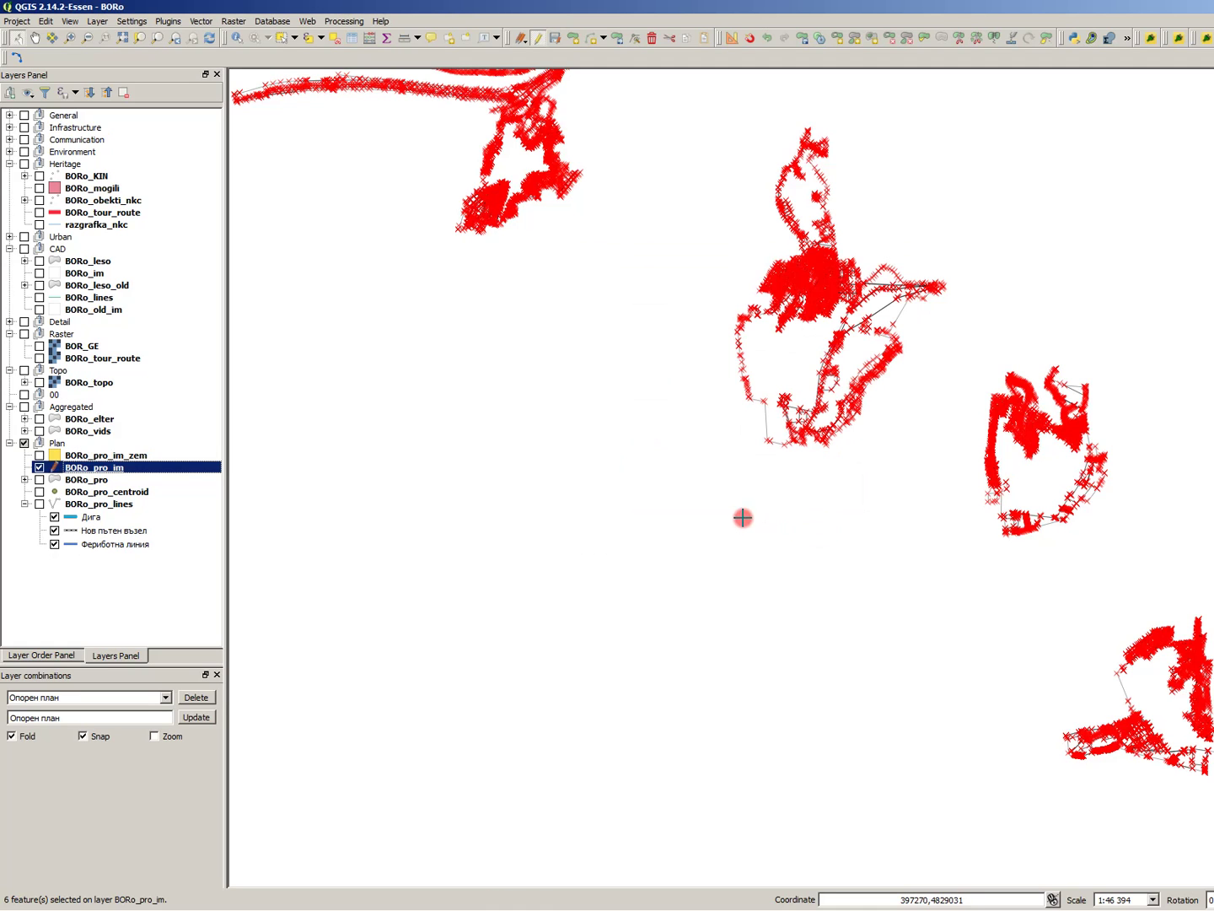
- Open the BORo_pro_im attribute table and examine the merged record's NTP and area_dka values against the other records
key("F6")
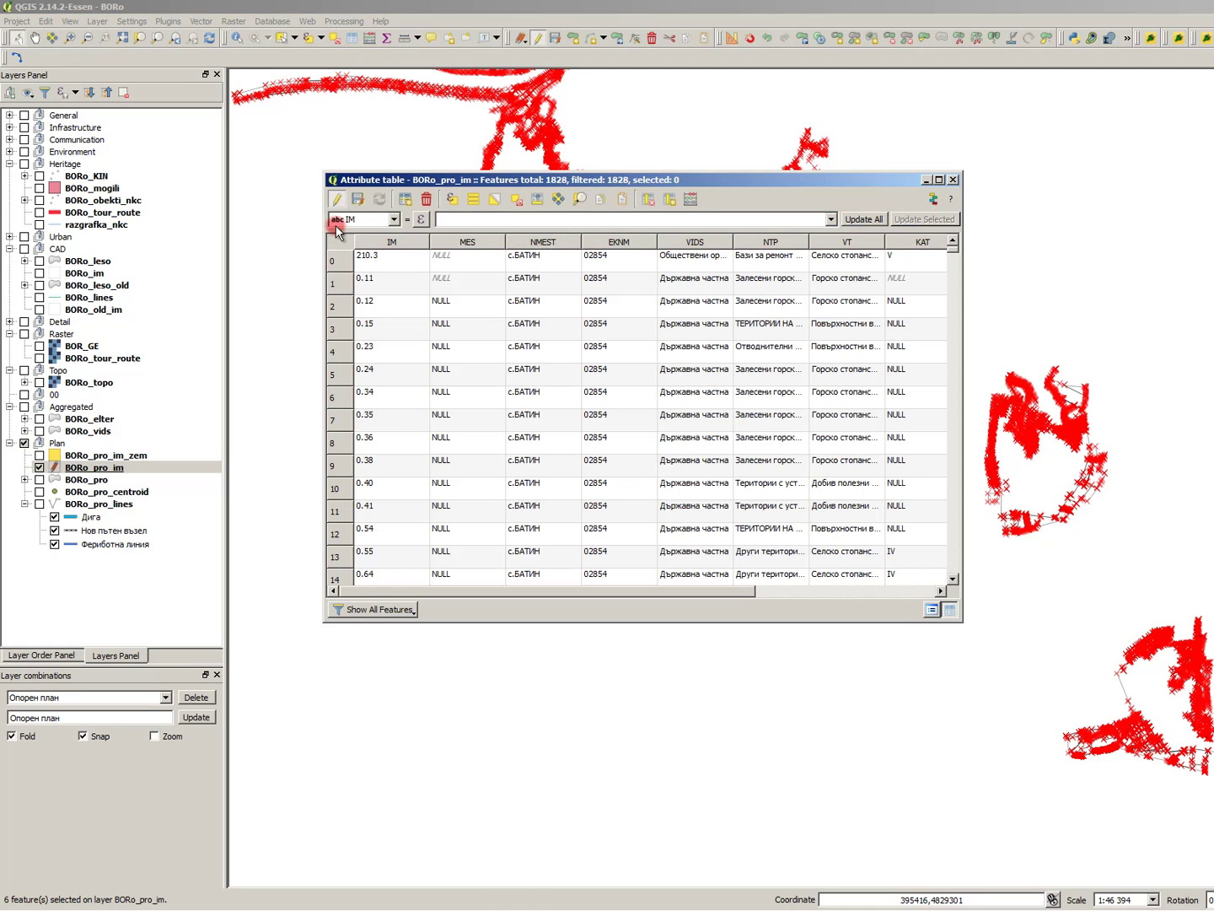
left_click(337, 260)
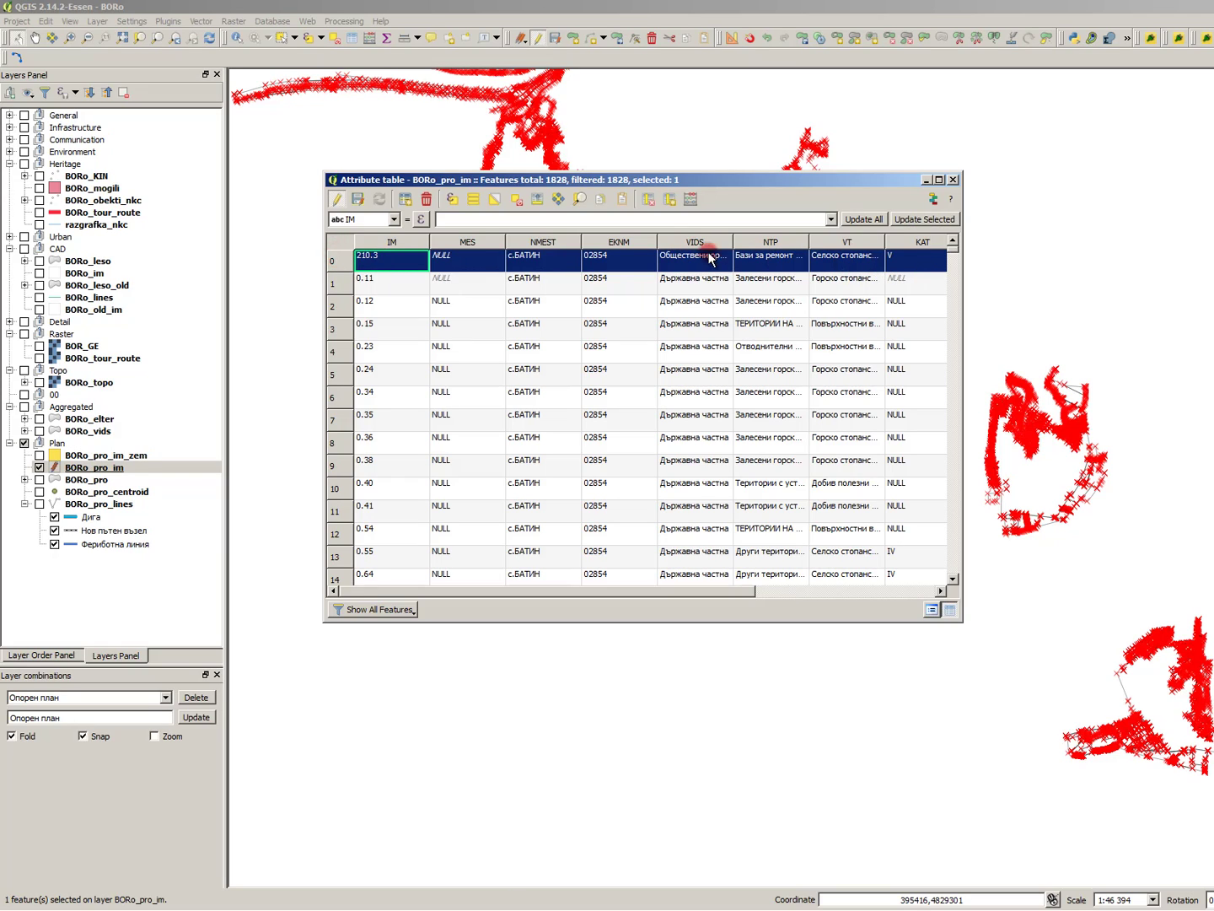
left_click(765, 261)
left_click(762, 595)
left_click_drag(698, 594, 856, 595)
scroll(533, 327, "down", 4)
scroll(533, 326, "down", 8)
scroll(534, 333, "up", 6)
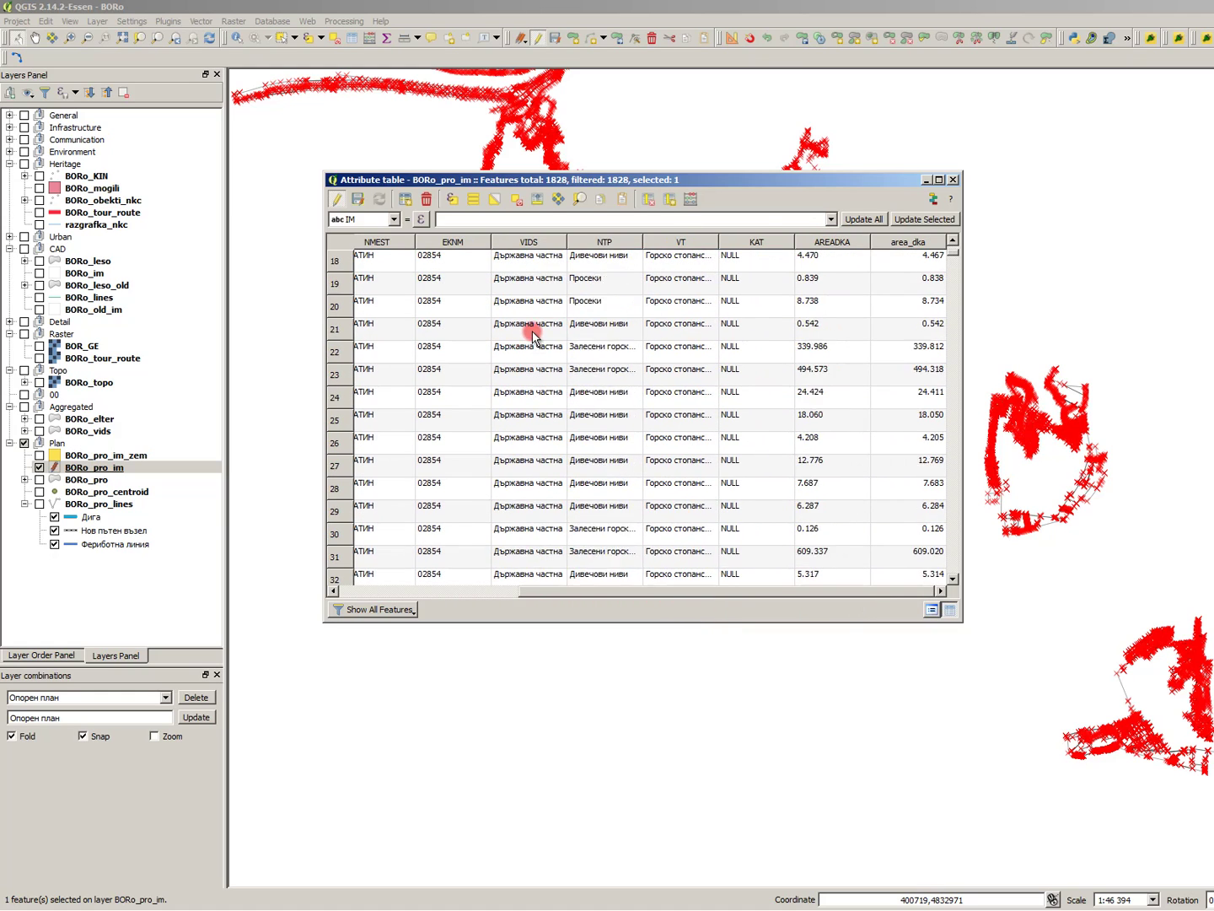
scroll(532, 333, "up", 8)
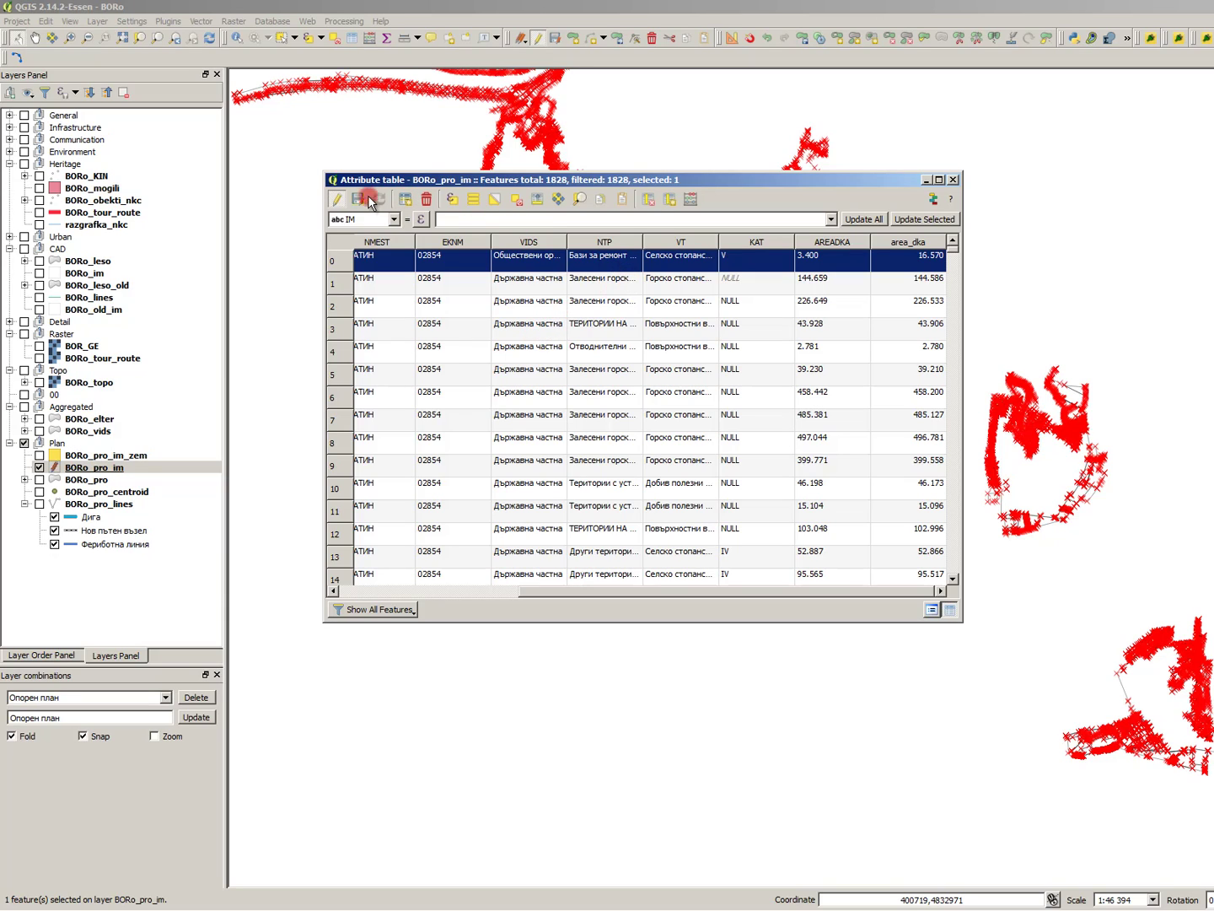
- Stop editing BORo_pro_im, discarding the merge, and close its attribute table
left_click(335, 199)
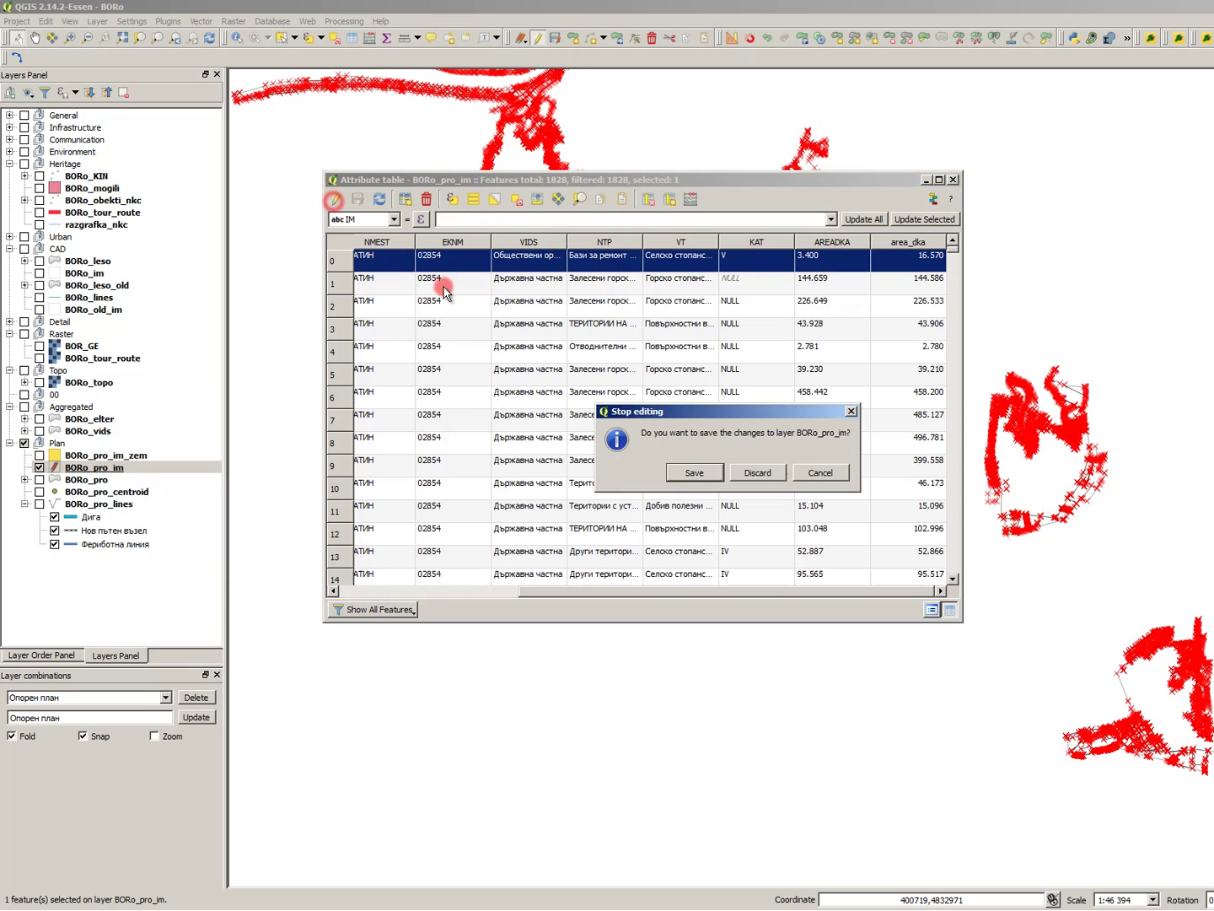
left_click(752, 469)
left_click(955, 179)
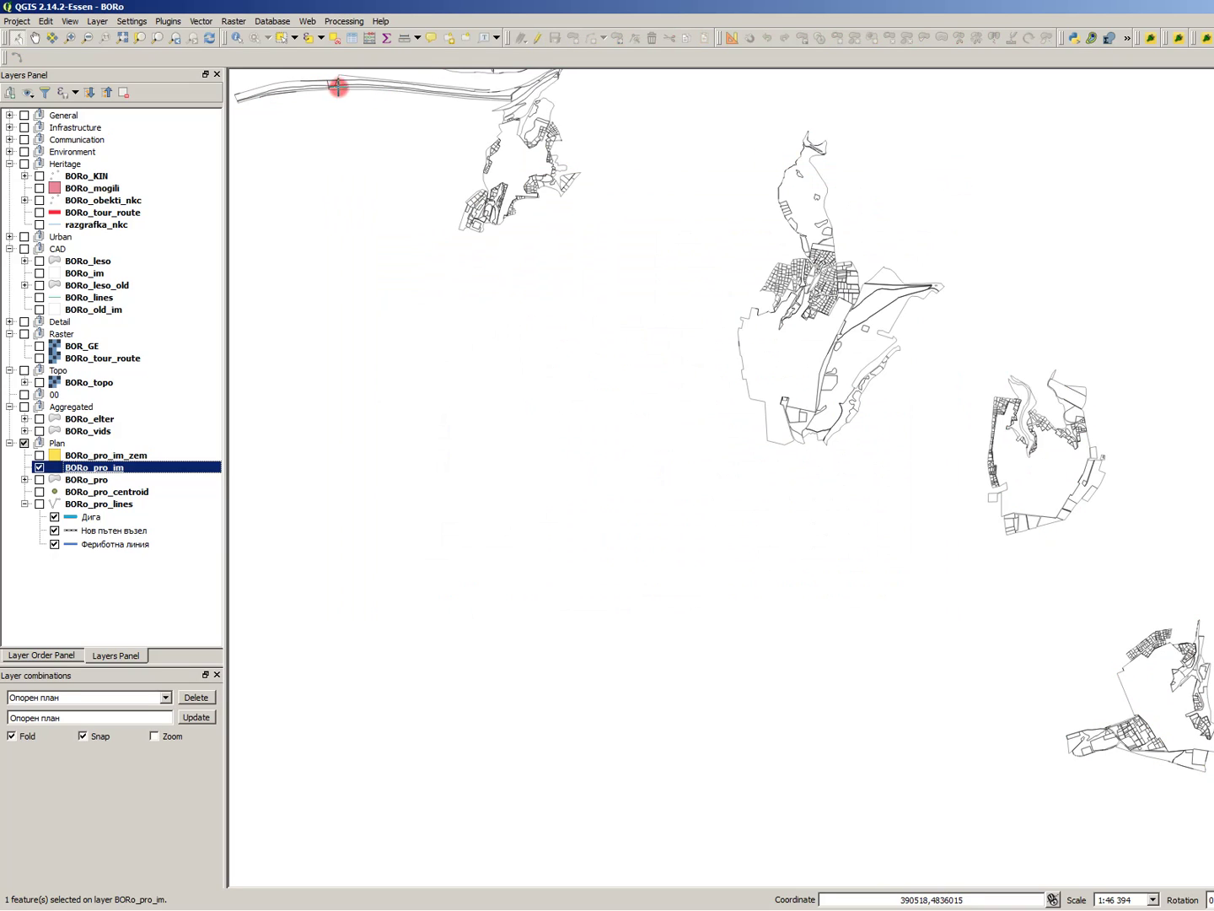
- Look up the Dissolve with stats plugin among the installed plugins and show its description
left_click(203, 21)
left_click(227, 52)
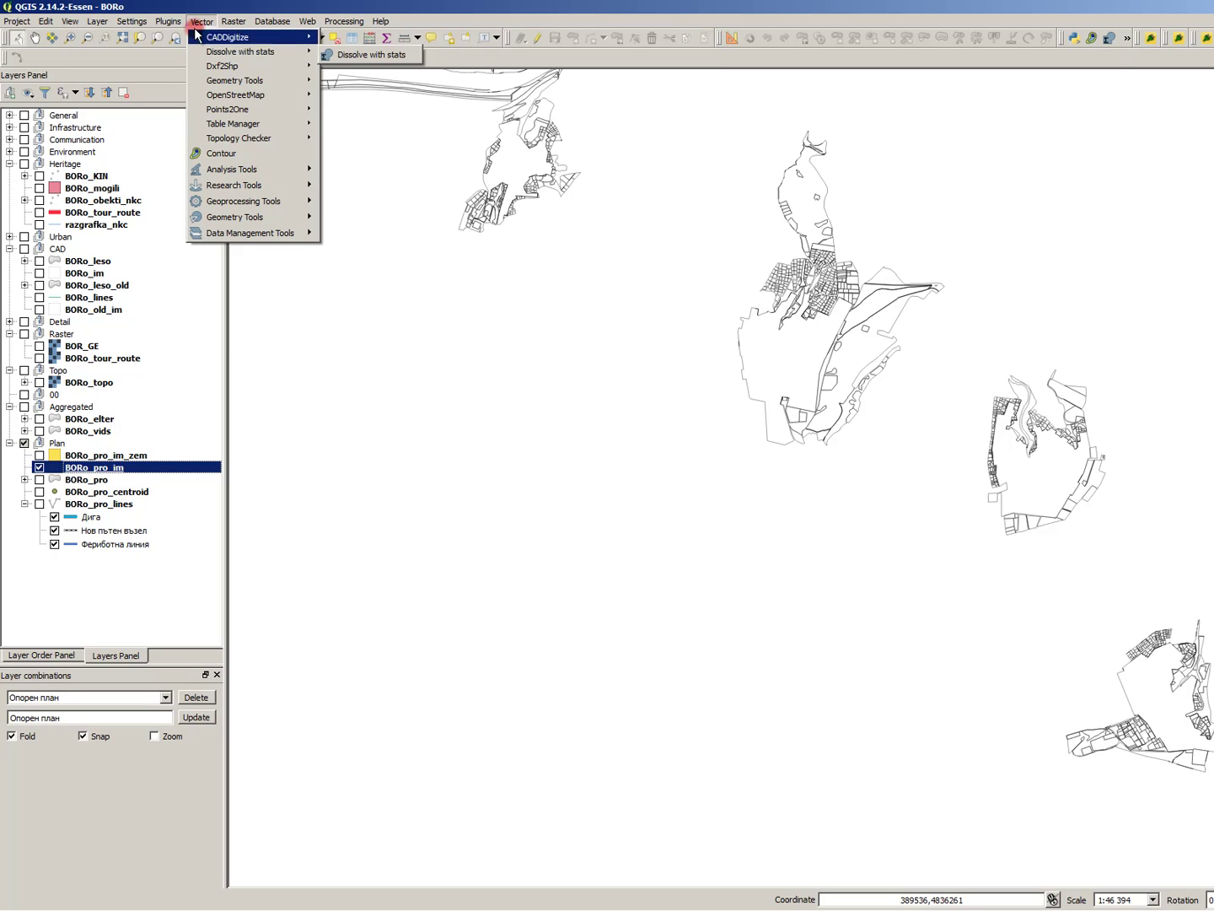
left_click(187, 38)
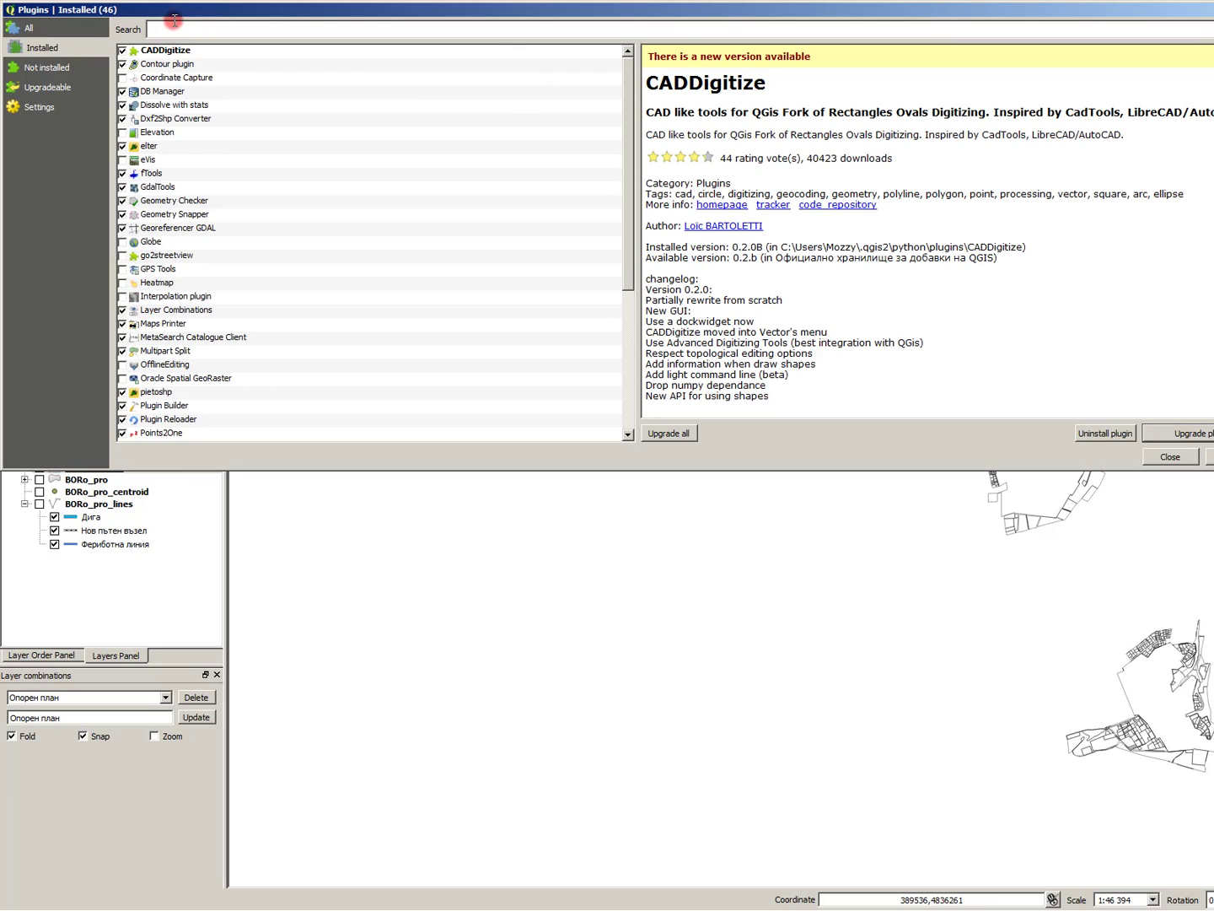
left_click_drag(426, 5, 496, 110)
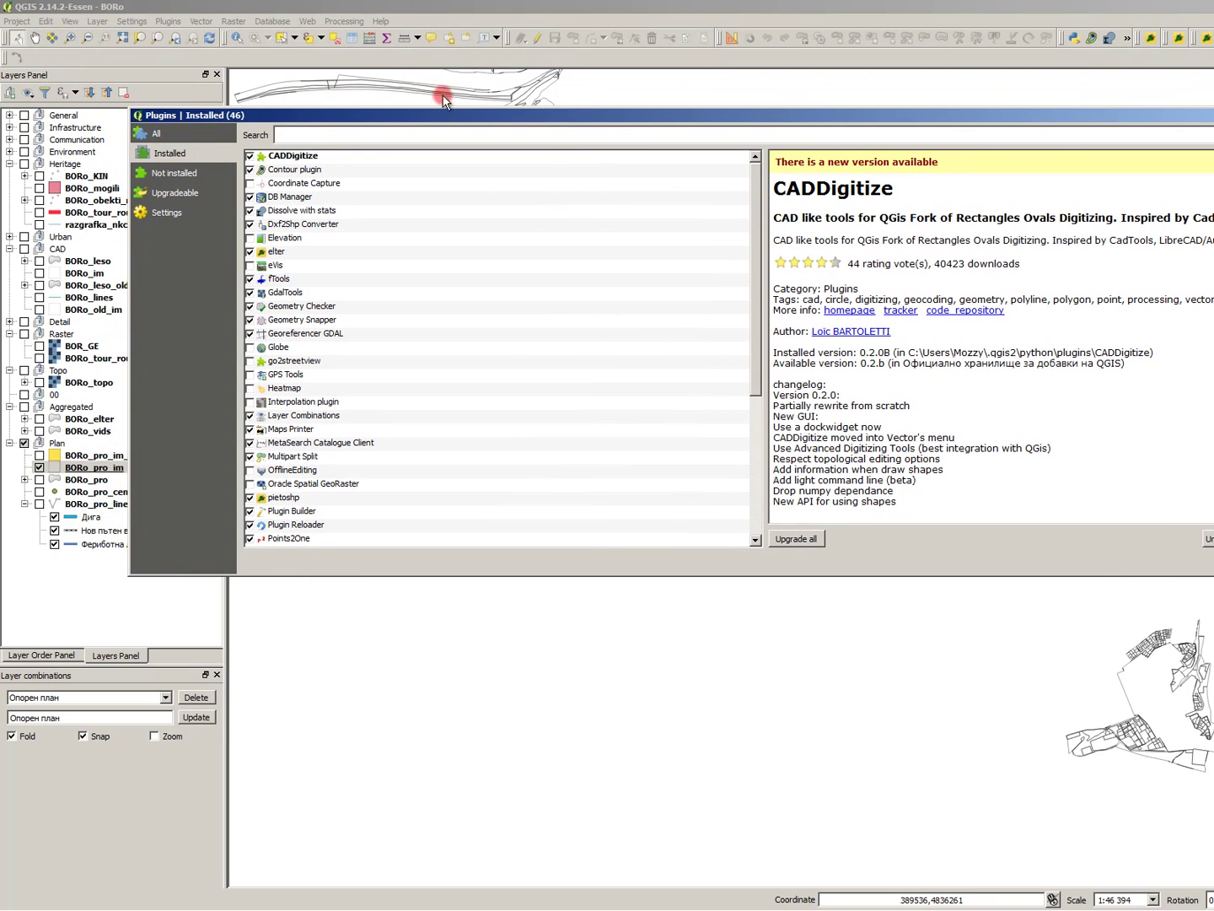
left_click(321, 208)
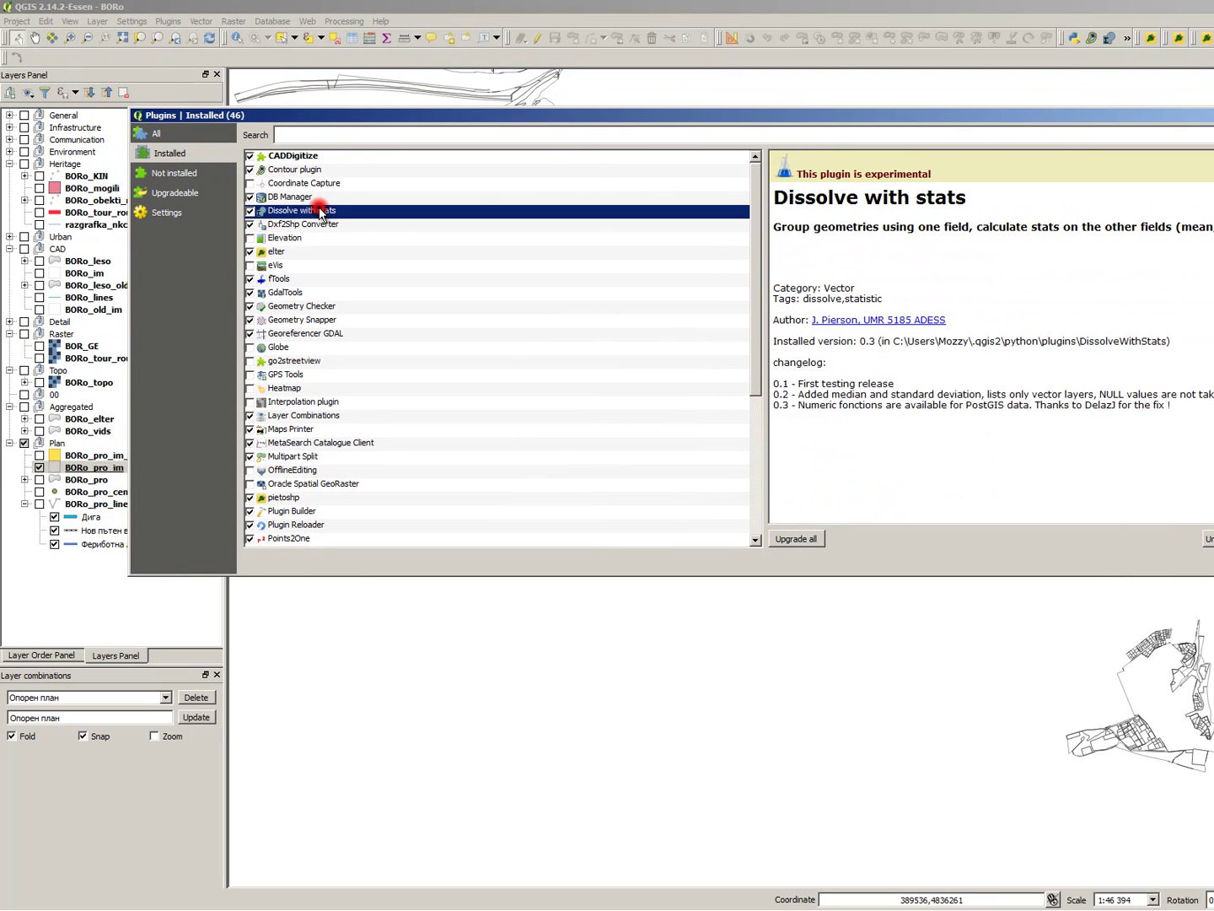
- Search the plugins that are not installed for "di"
left_click(194, 171)
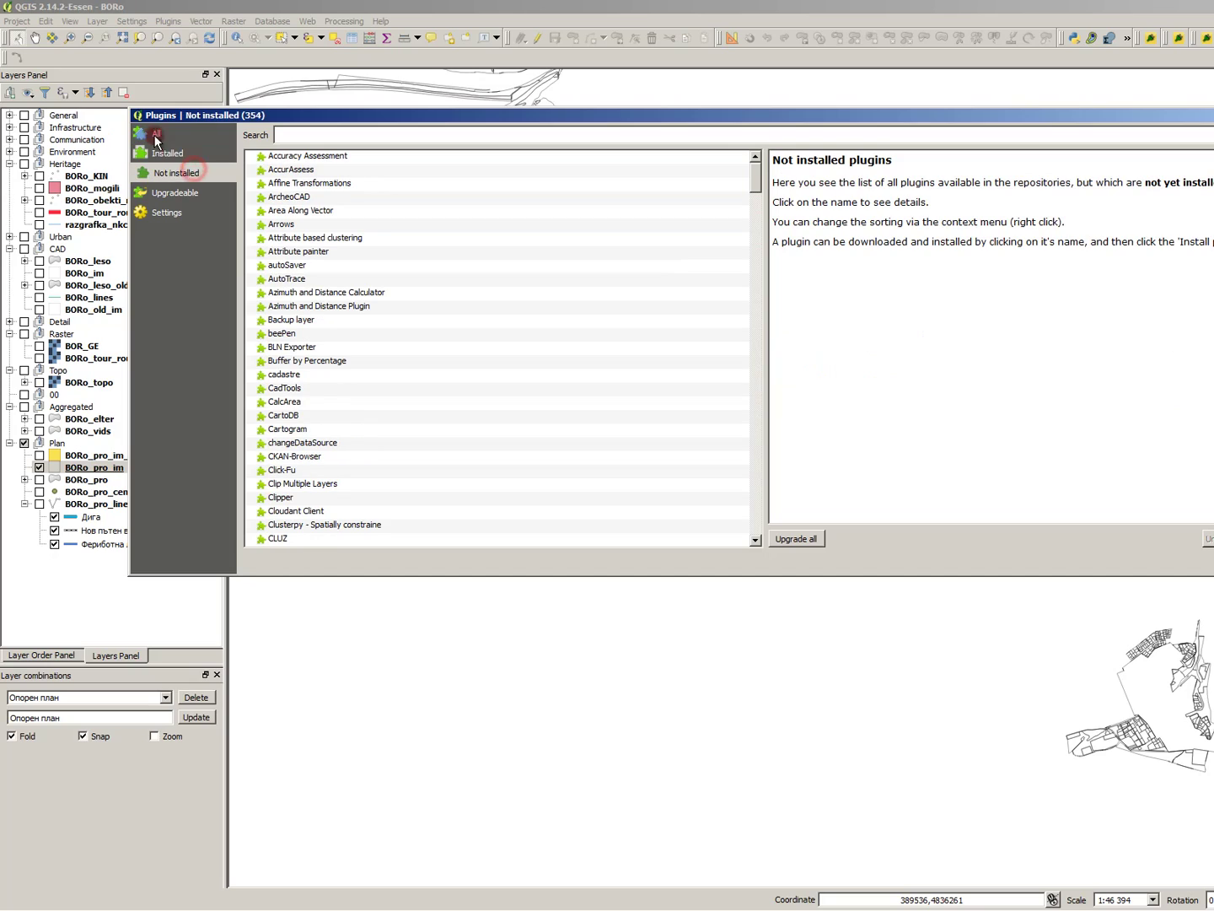
left_click(178, 156)
left_click(301, 148)
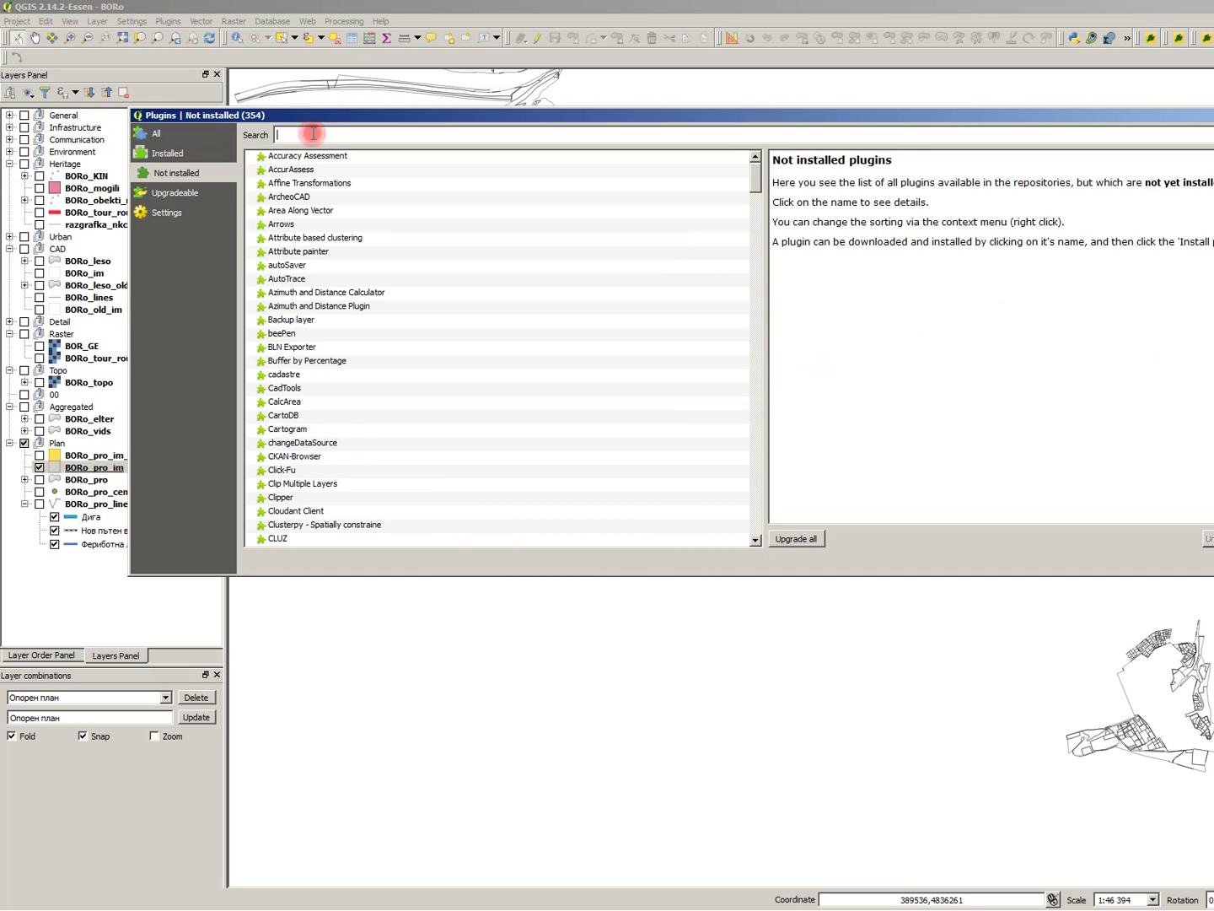
type("d")
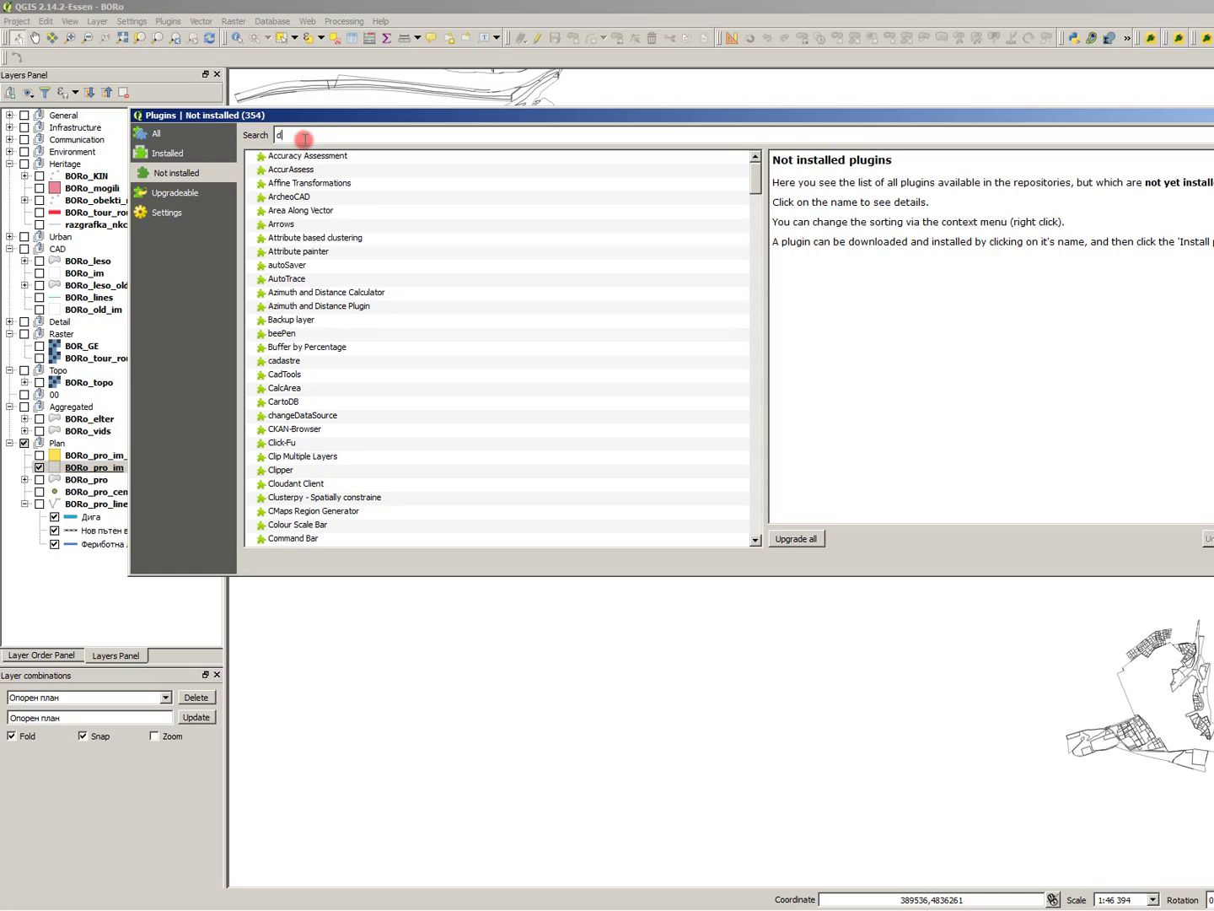
type("i")
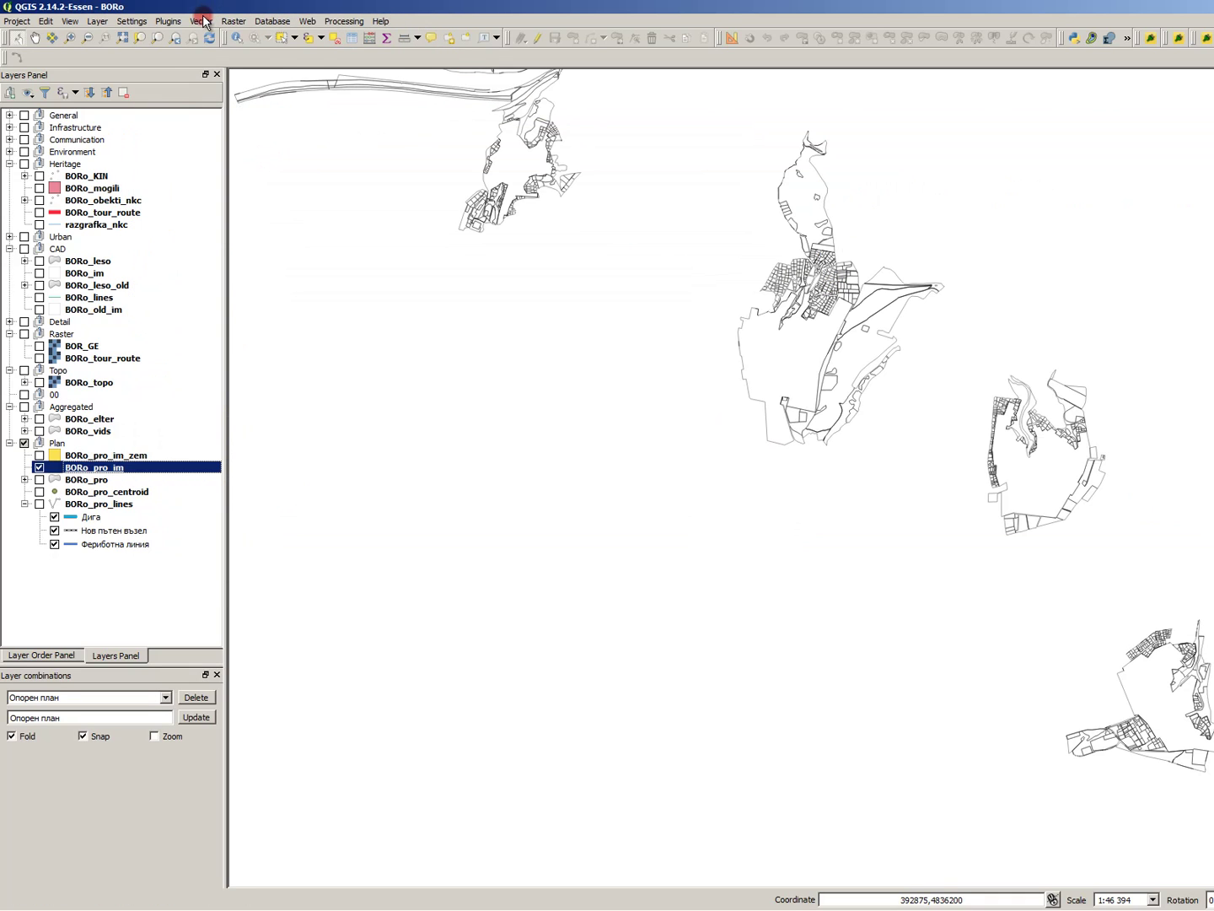
- Start Dissolve with stats and look for BORo_pro_im among the layers to dissolve
left_click(201, 20)
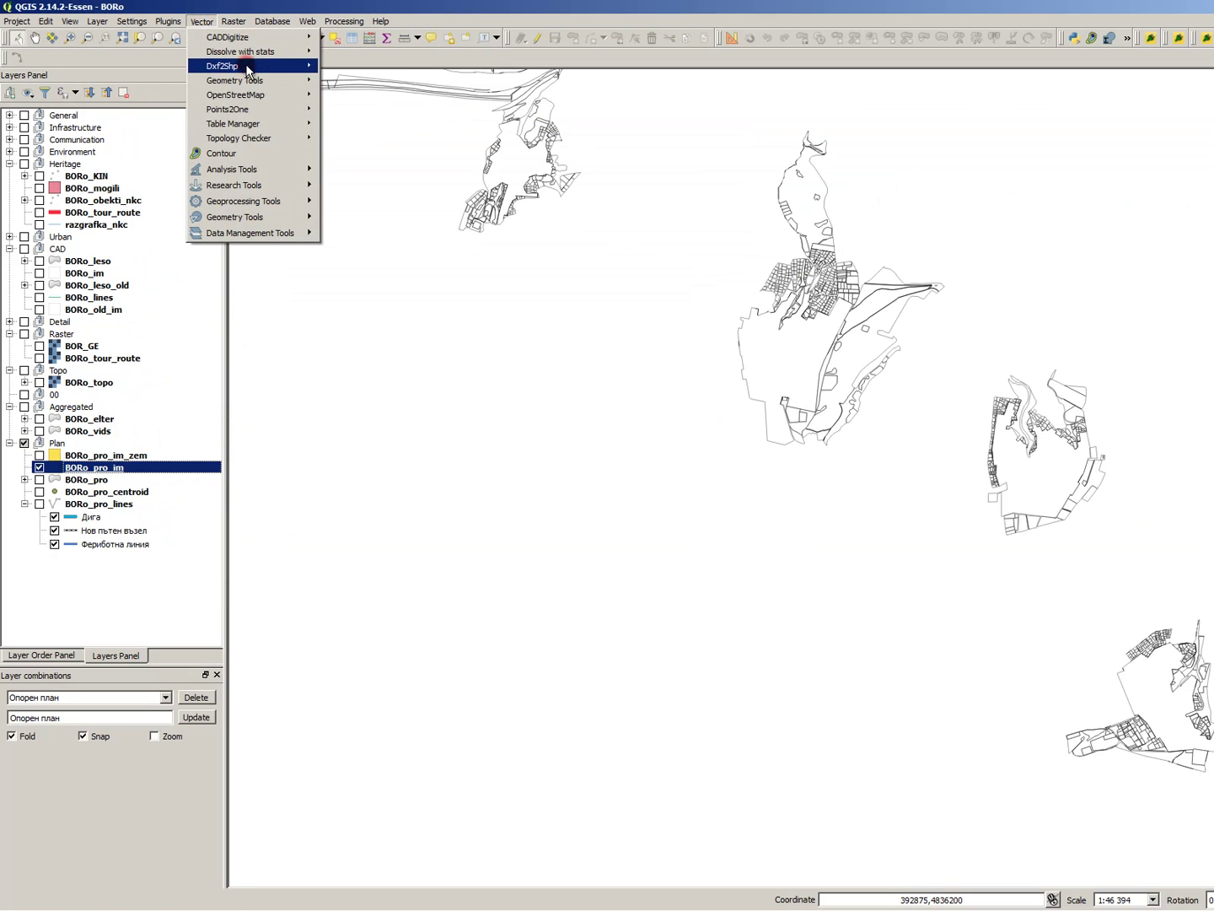
mouse_move(253, 51)
left_click(390, 56)
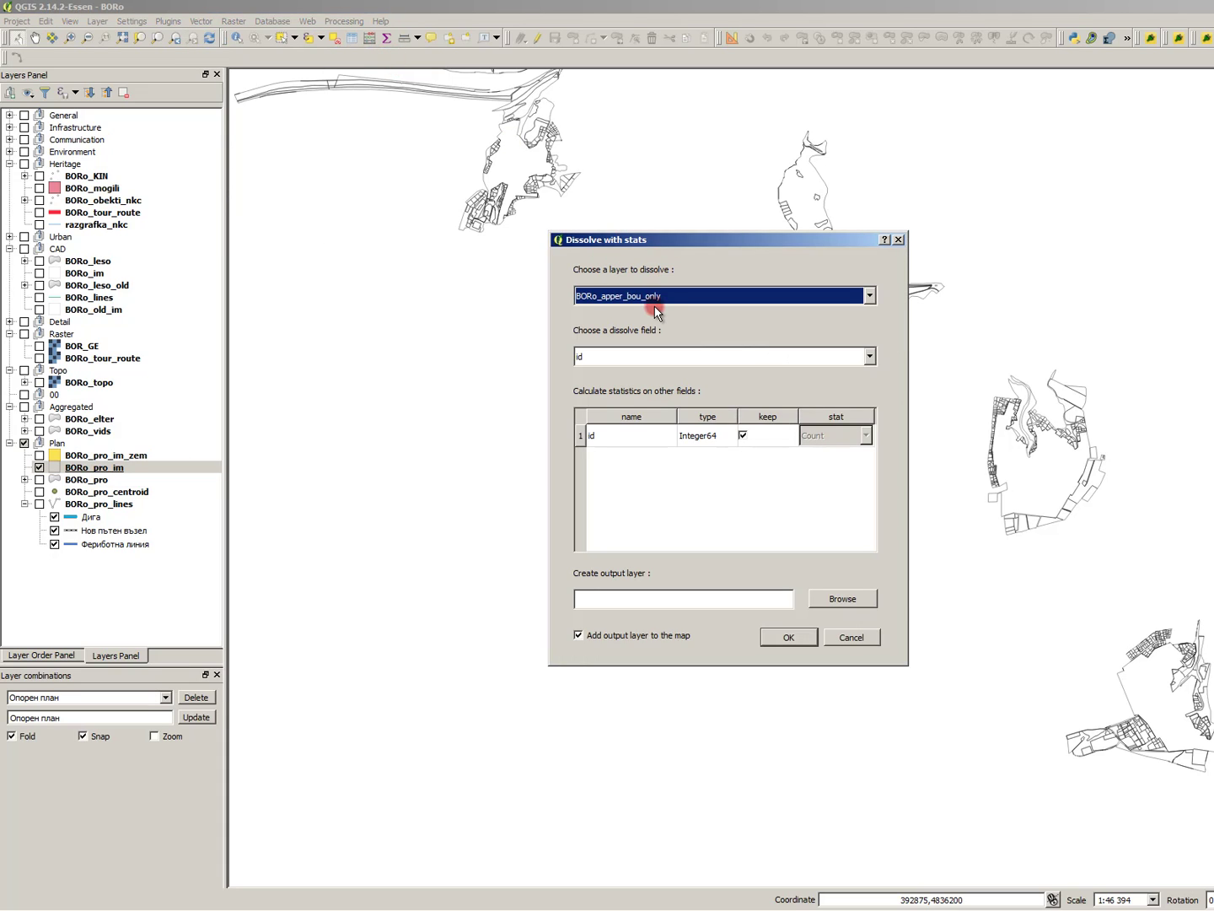
left_click(656, 313)
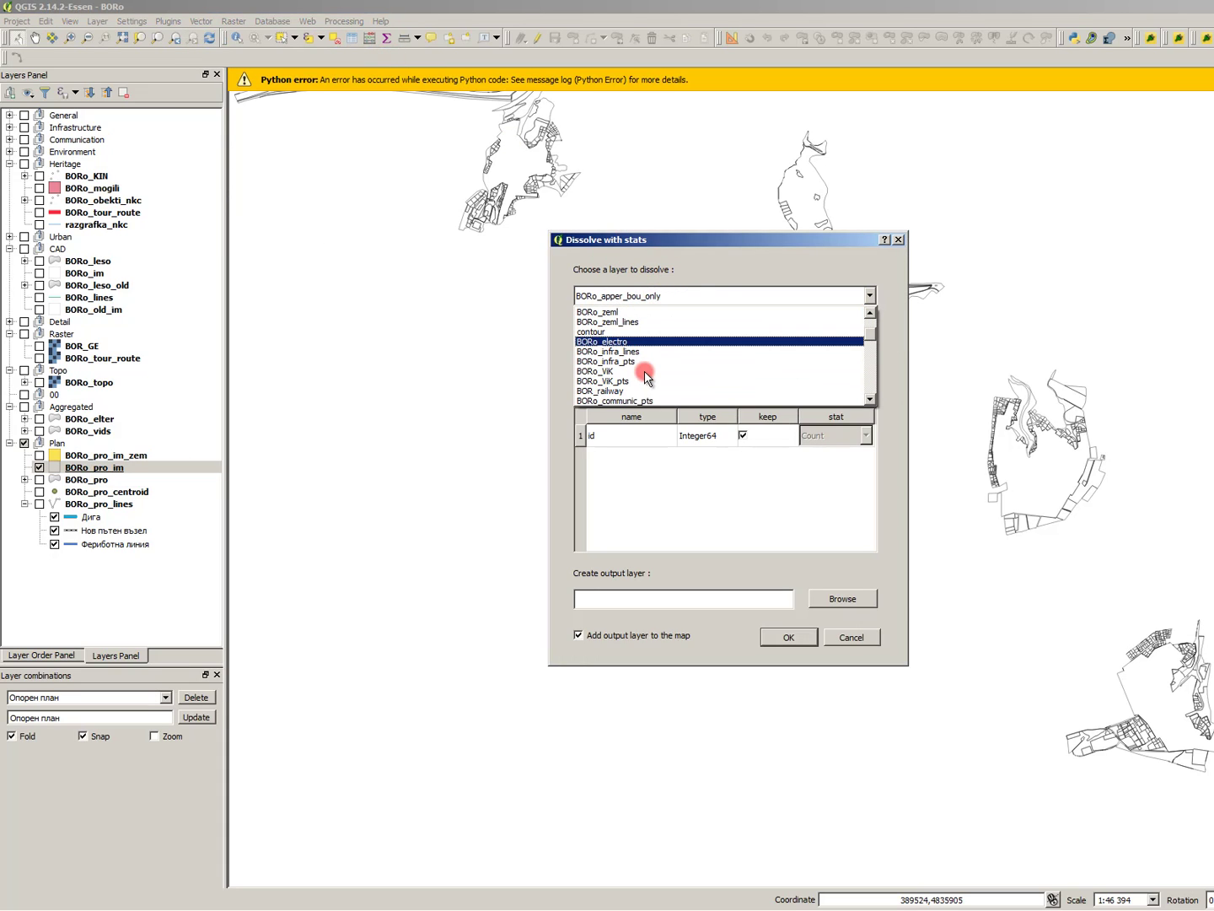
scroll(645, 375, "down", 3)
scroll(648, 362, "down", 3)
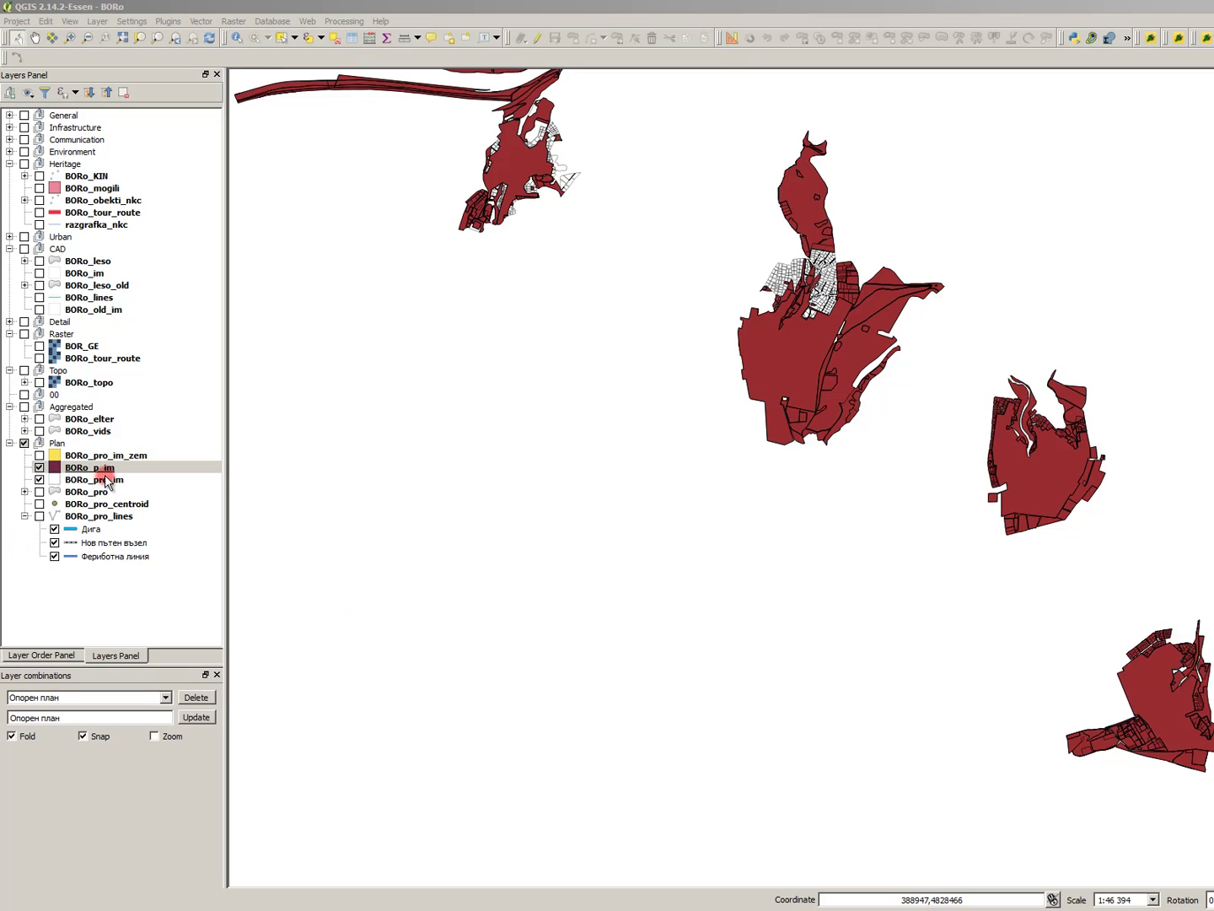
- Examine the attribute table of BORo_p_im with the NTP and area_dka columns widened, and close it
left_click(102, 468)
double_click(108, 474)
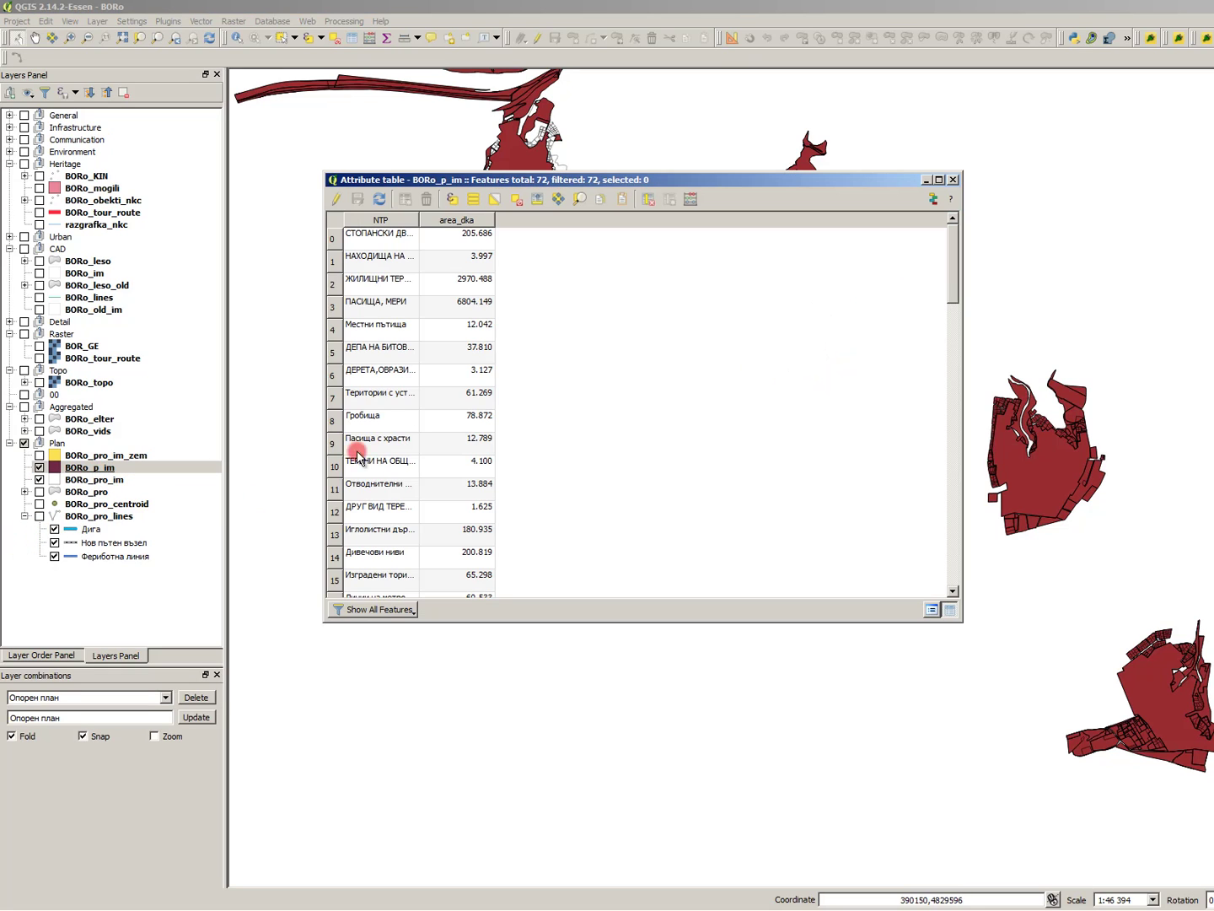
double_click(419, 217)
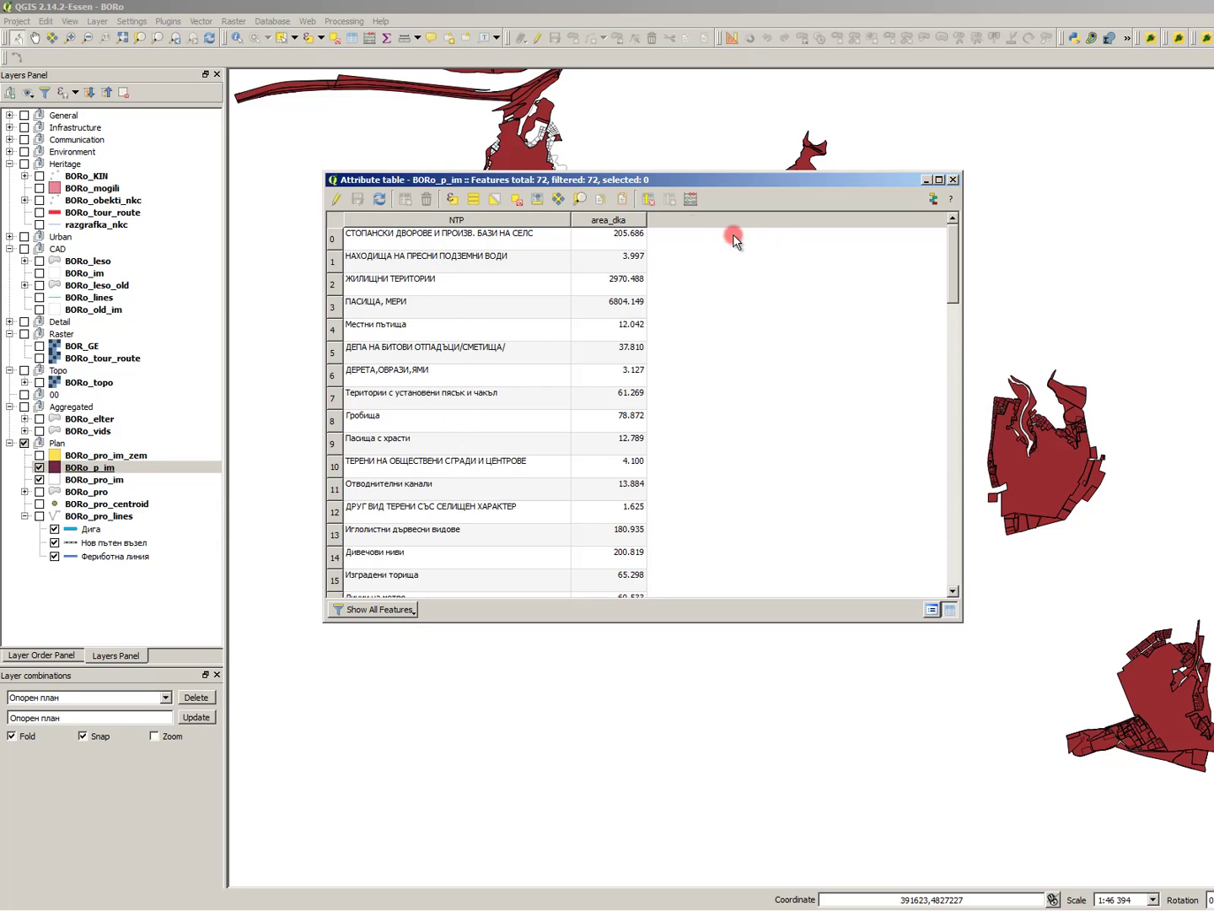
left_click_drag(645, 219, 726, 221)
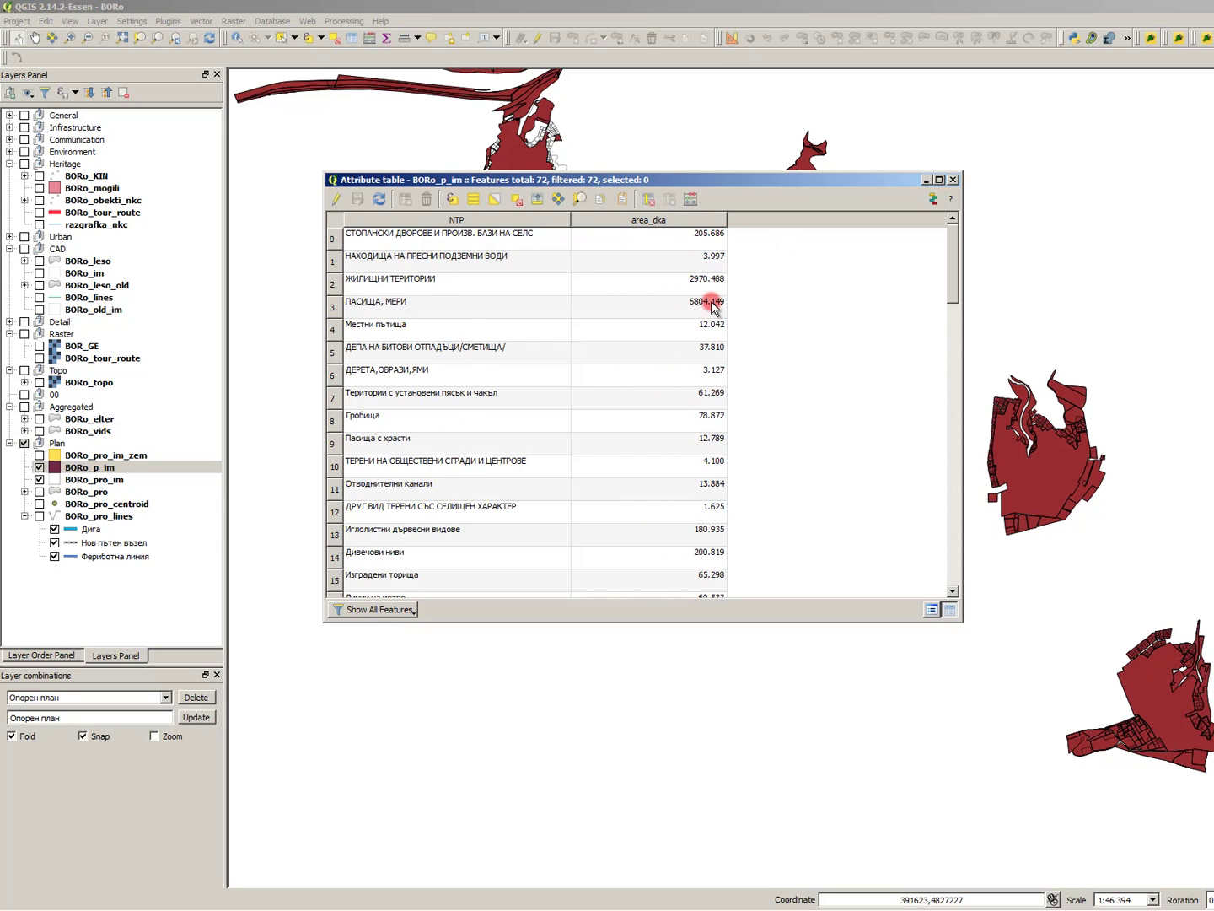
left_click(955, 180)
- Style the BORo_p_im layer as Outline: Simple line with a pen width of 0.1 mm
left_click(111, 459)
left_click(122, 481)
left_click(90, 469)
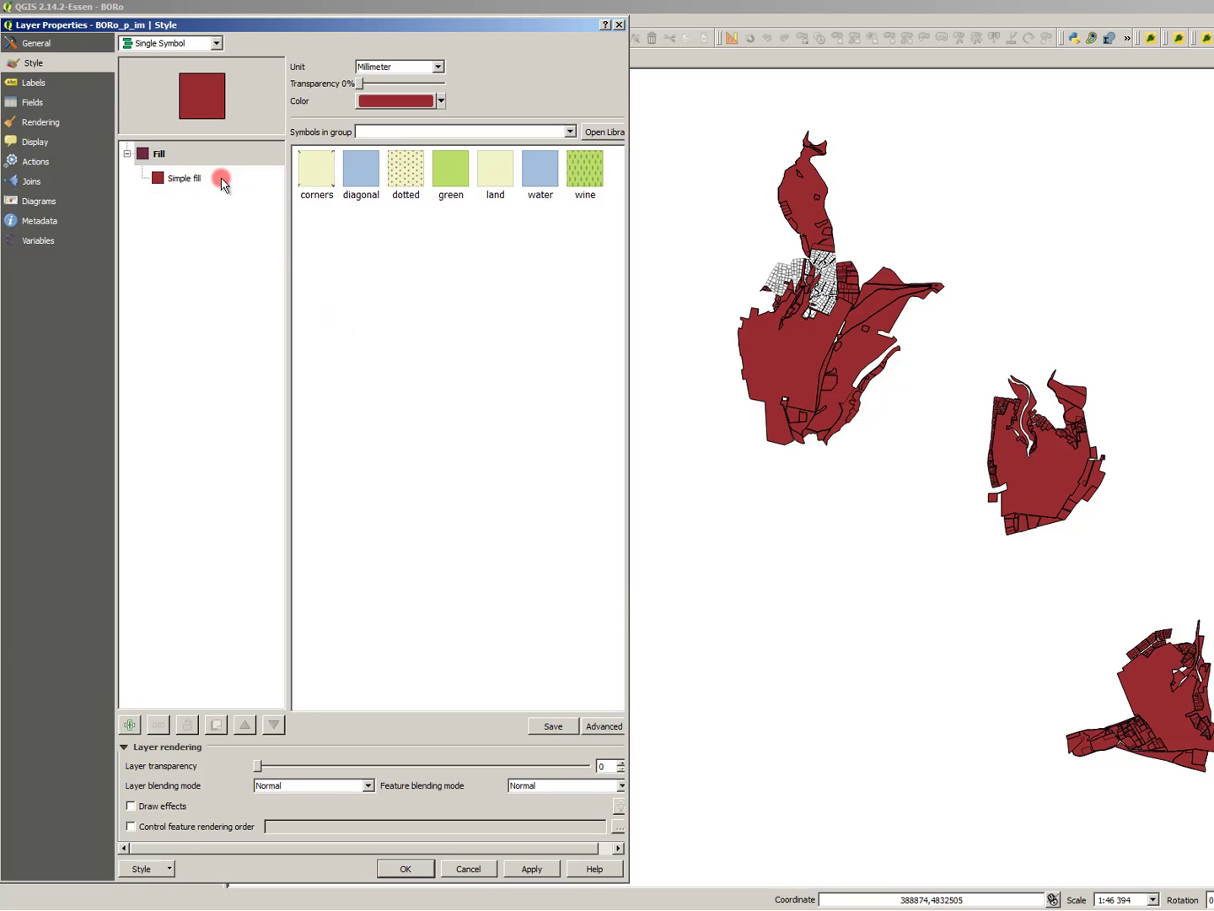
left_click(220, 179)
left_click(543, 65)
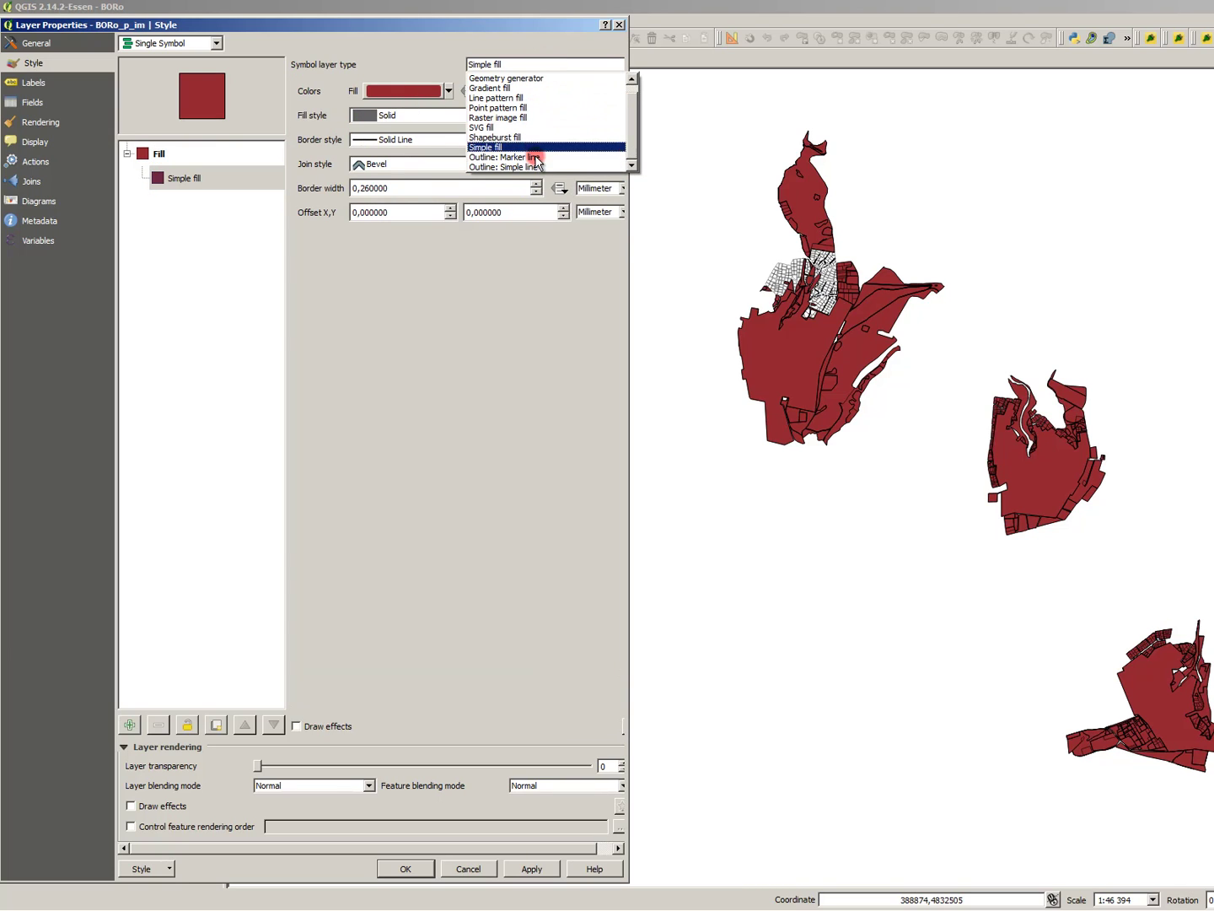
left_click(533, 163)
scroll(451, 119, "down", 1)
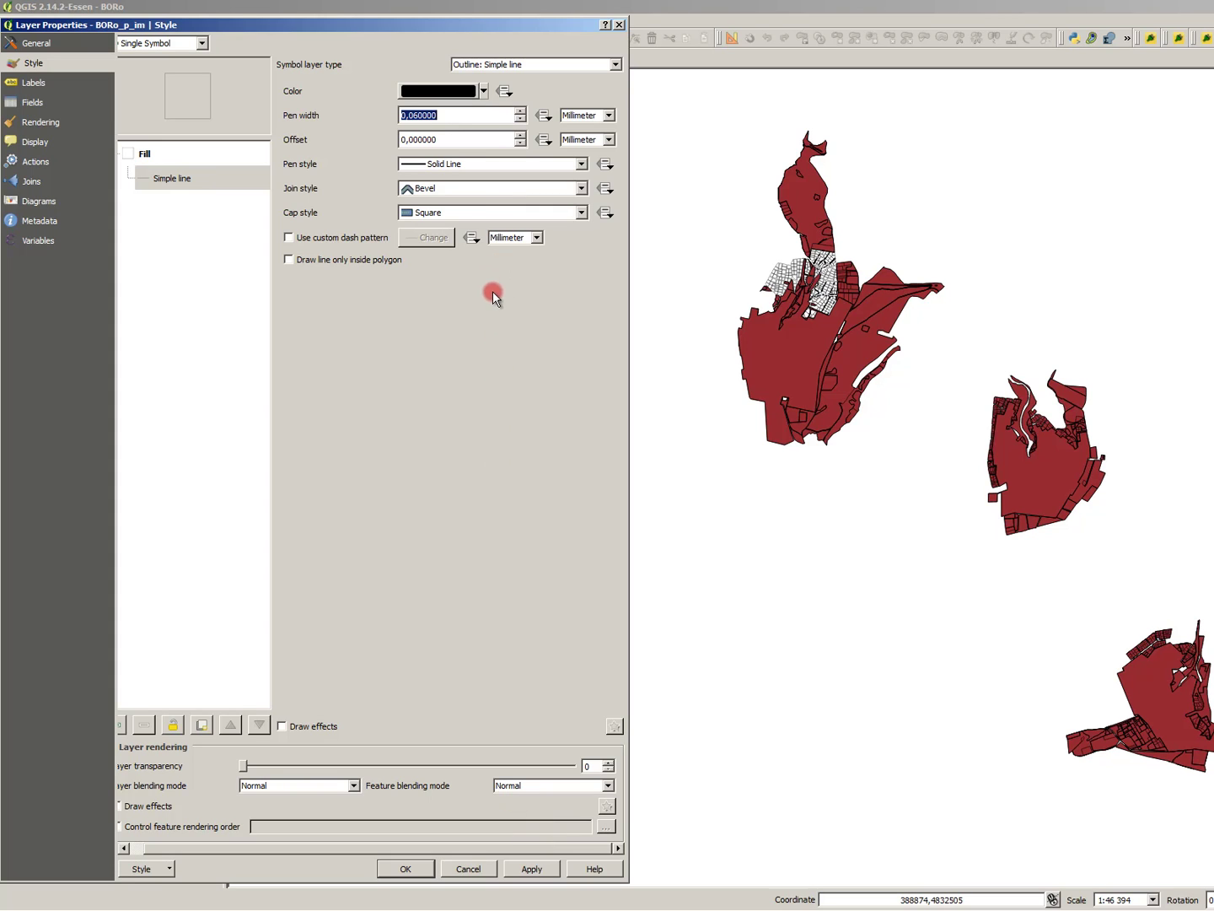
type("0,1")
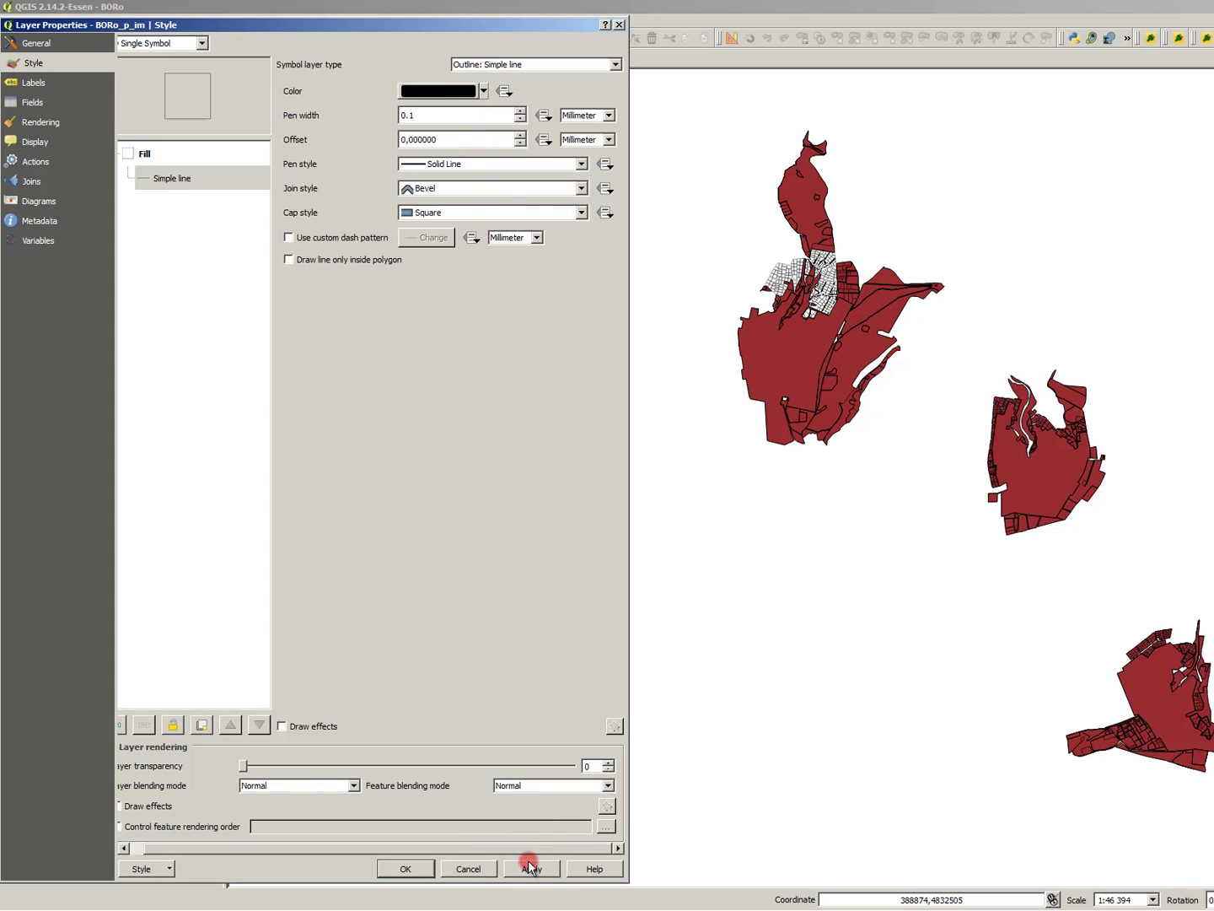
left_click(529, 868)
left_click(406, 866)
left_click(135, 469)
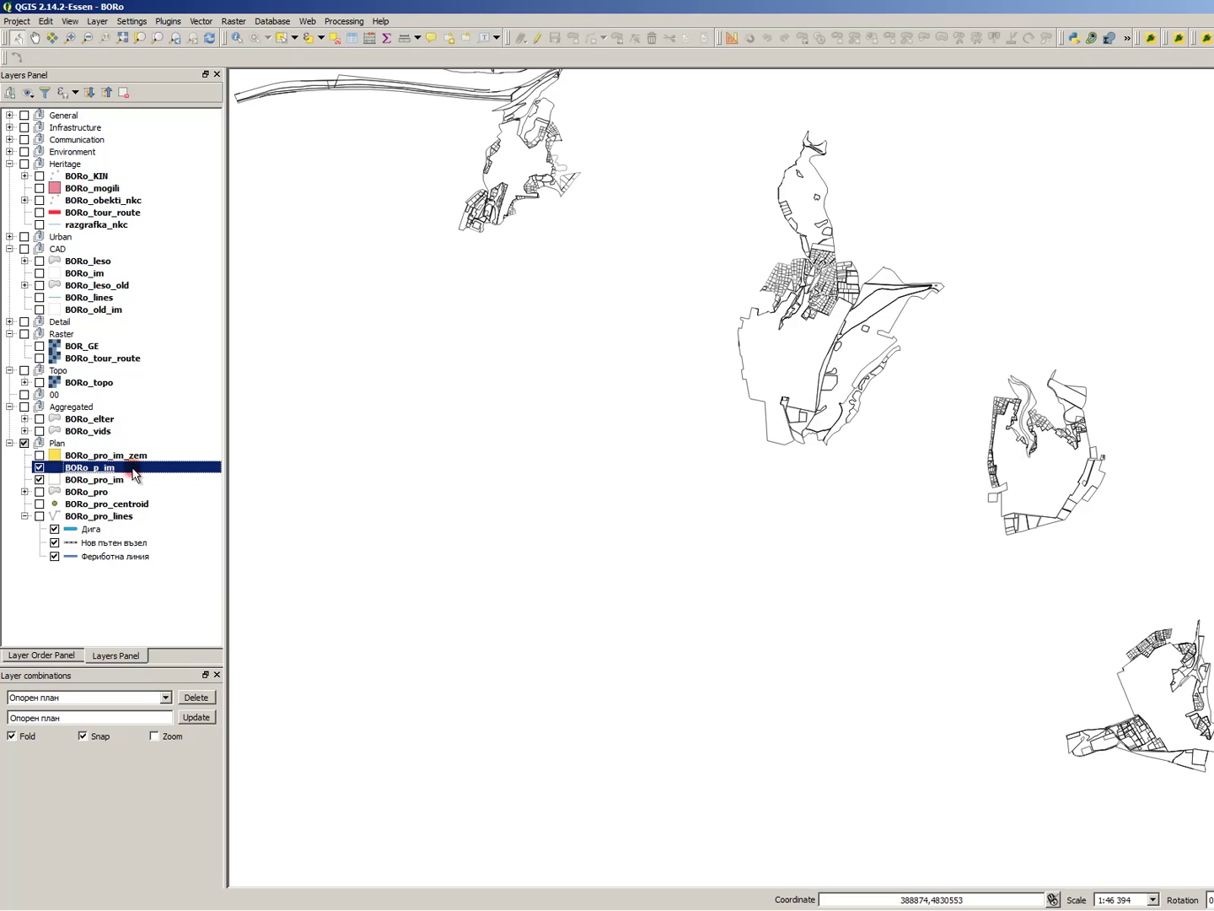
left_click(200, 22)
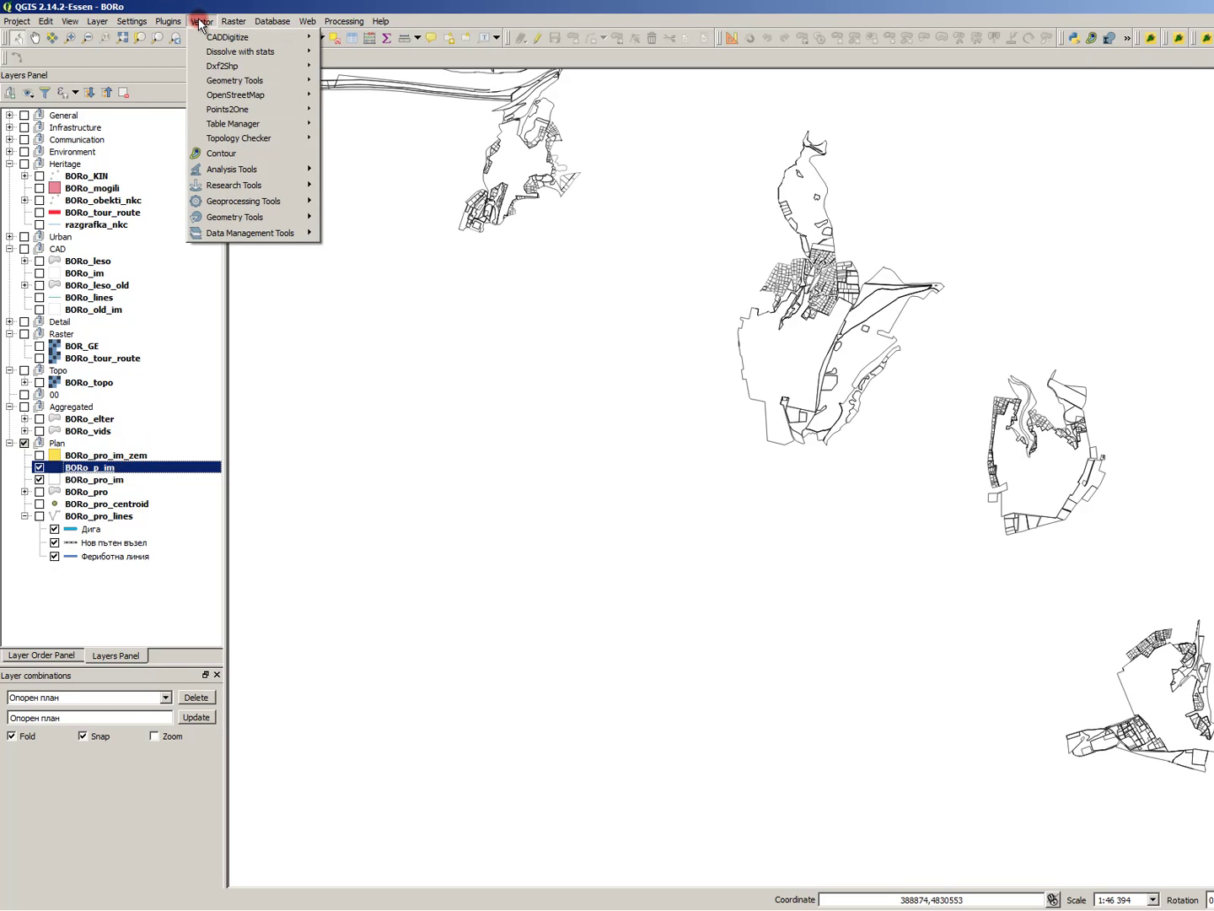
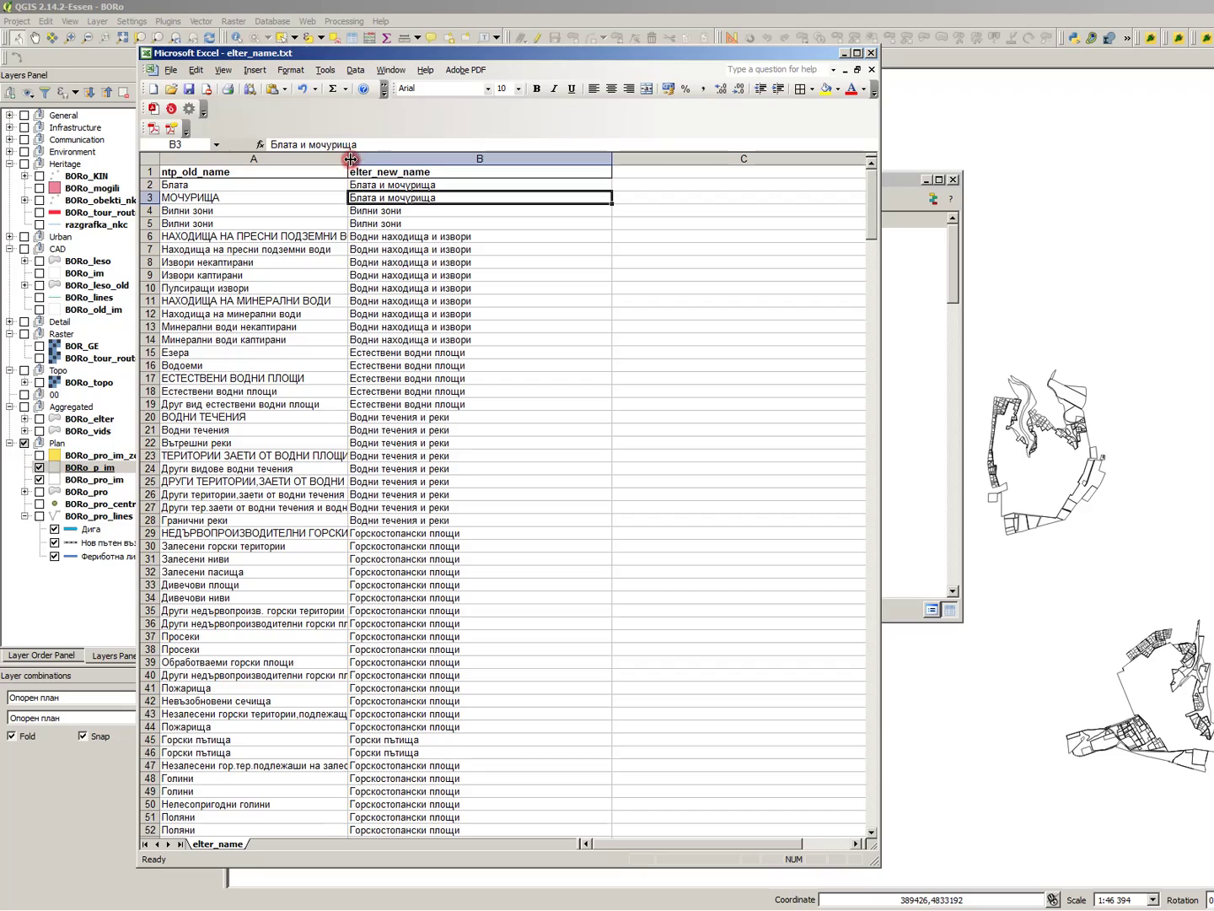
- Widen the ntp_old_name column of elter_name.txt in Excel and place the sheet below the BORo_p_im attribute table for comparison
left_click_drag(349, 155, 404, 160)
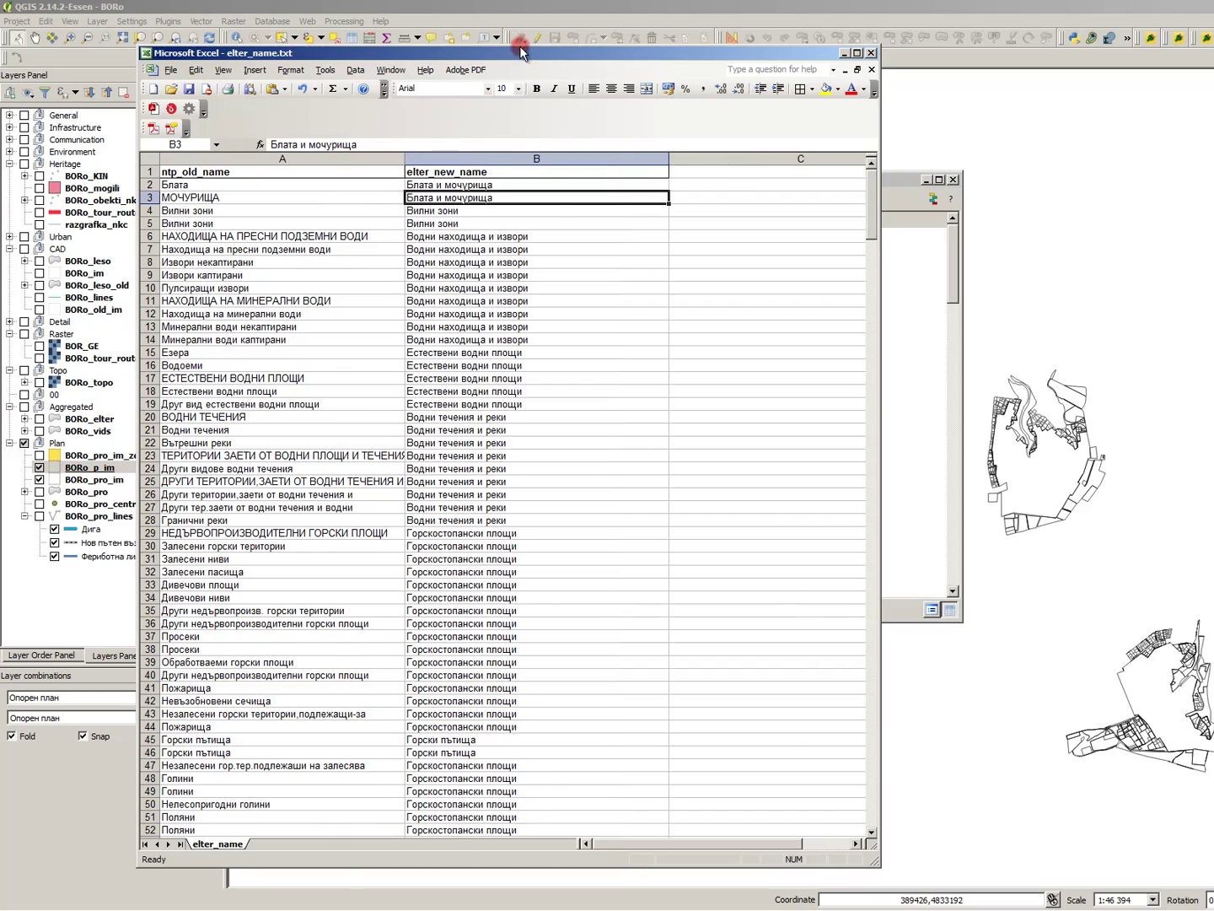
left_click_drag(520, 52, 625, 56)
left_click(369, 565)
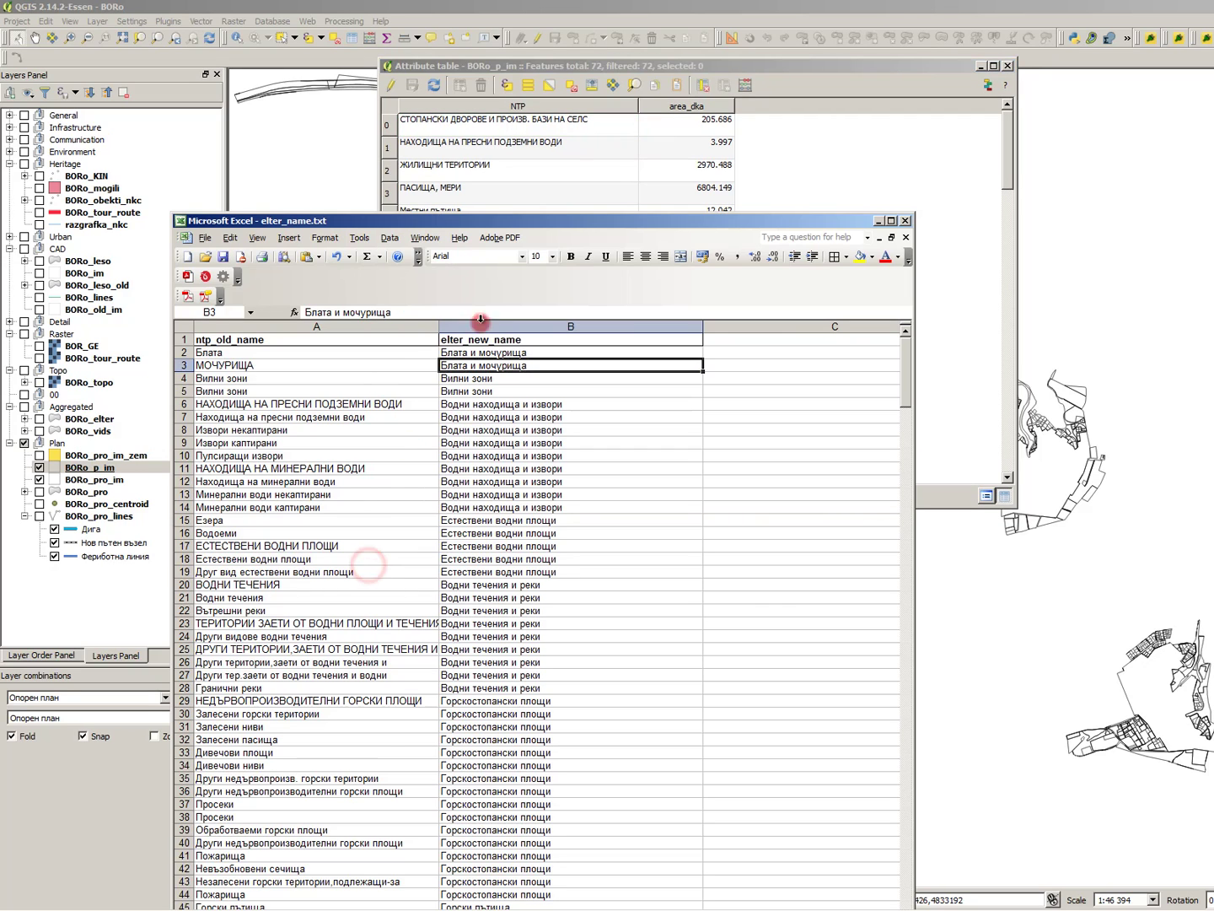
left_click(535, 419)
scroll(533, 434, "down", 2)
scroll(527, 337, "up", 2)
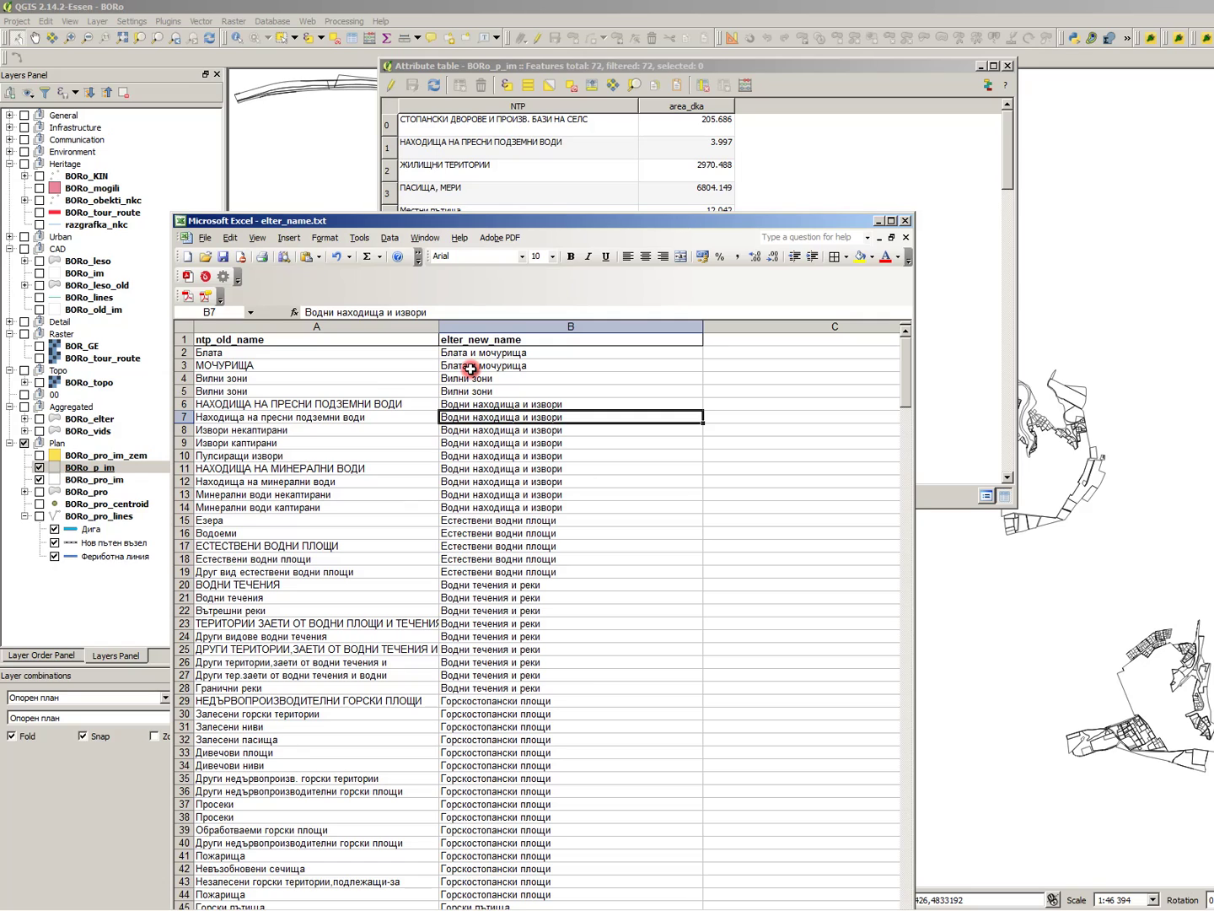
- Sort the elter_name rows by ntp_old_name in ascending order, treating the first row as the header
left_click(334, 325)
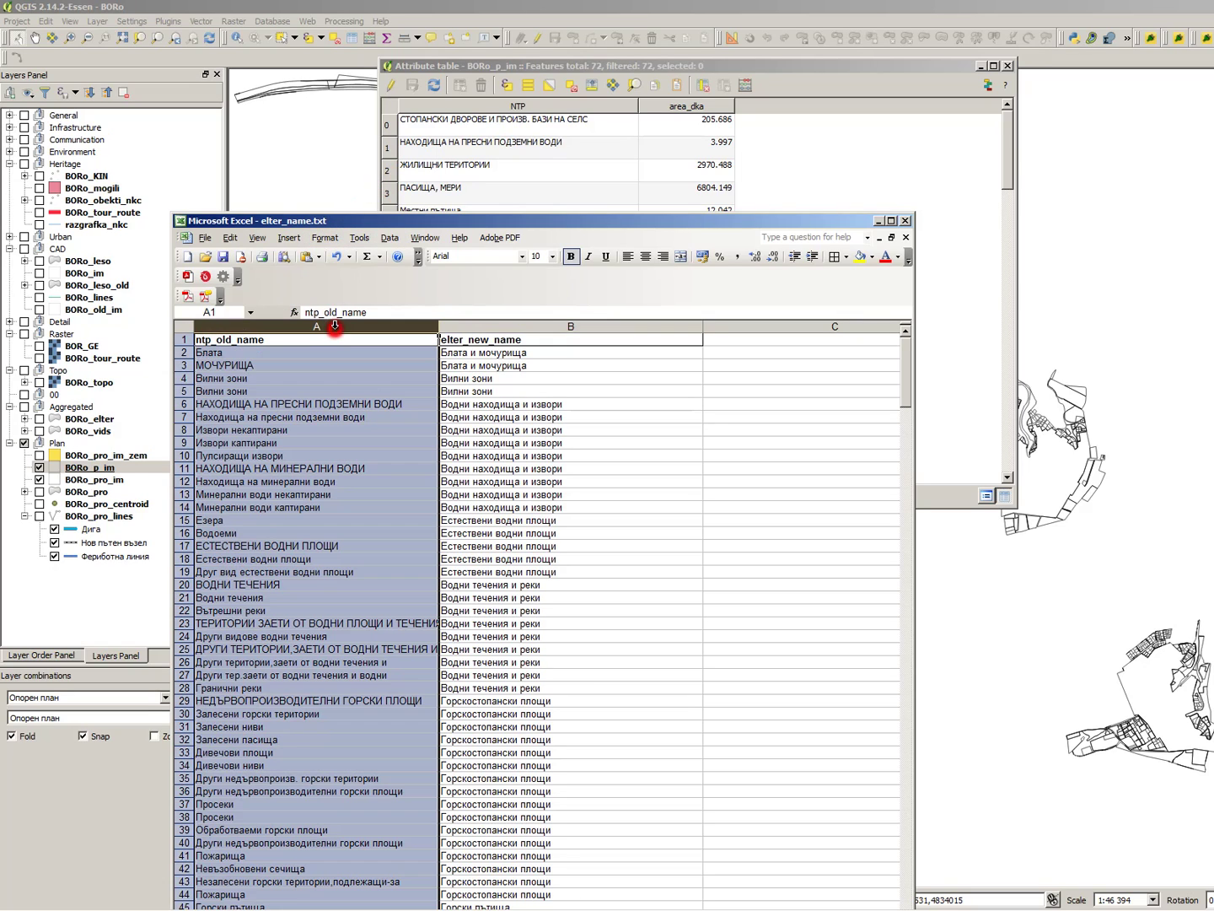
left_click(424, 239)
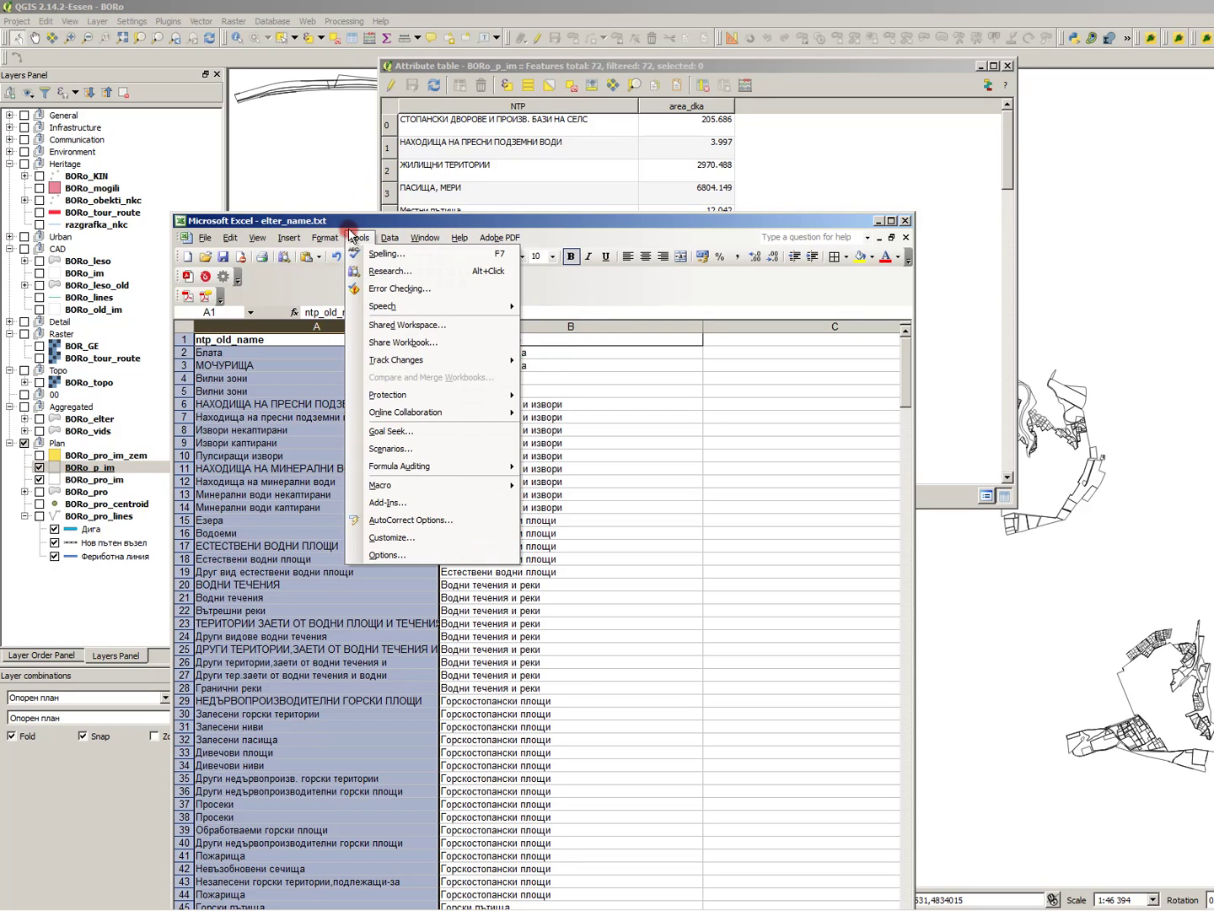
left_click(419, 251)
left_click(661, 628)
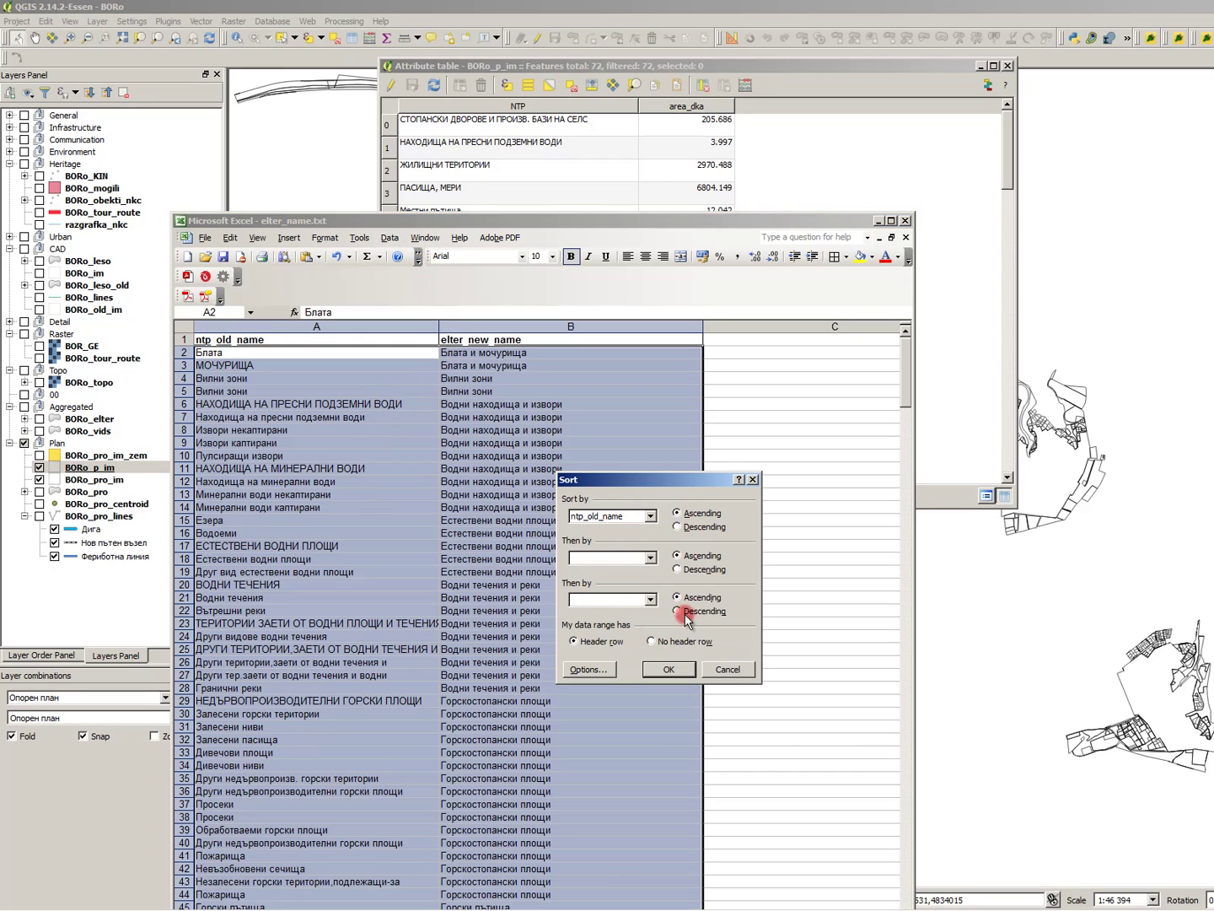
left_click(674, 667)
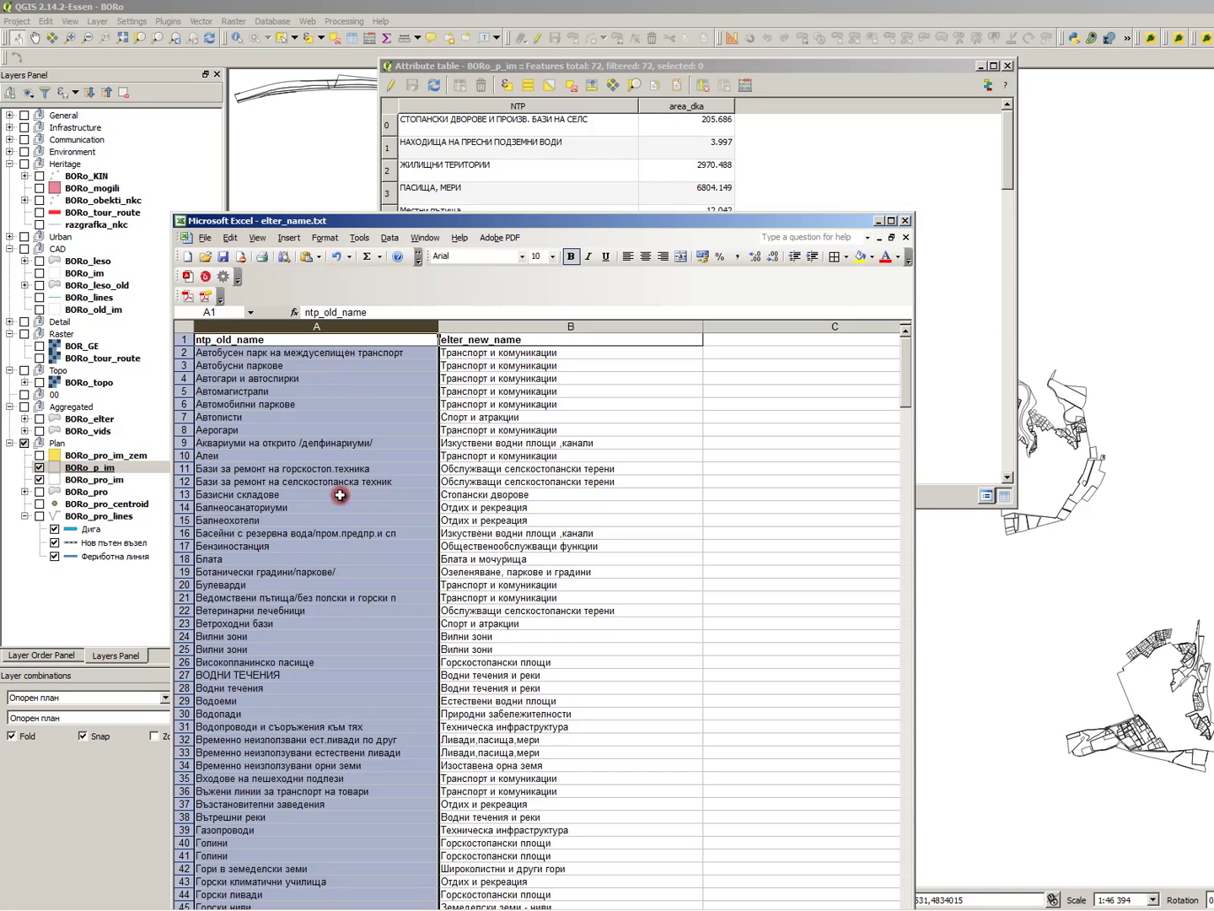
- Sort the BORo_p_im attribute table by the NTP column in ascending order
left_click(484, 144)
left_click(510, 106)
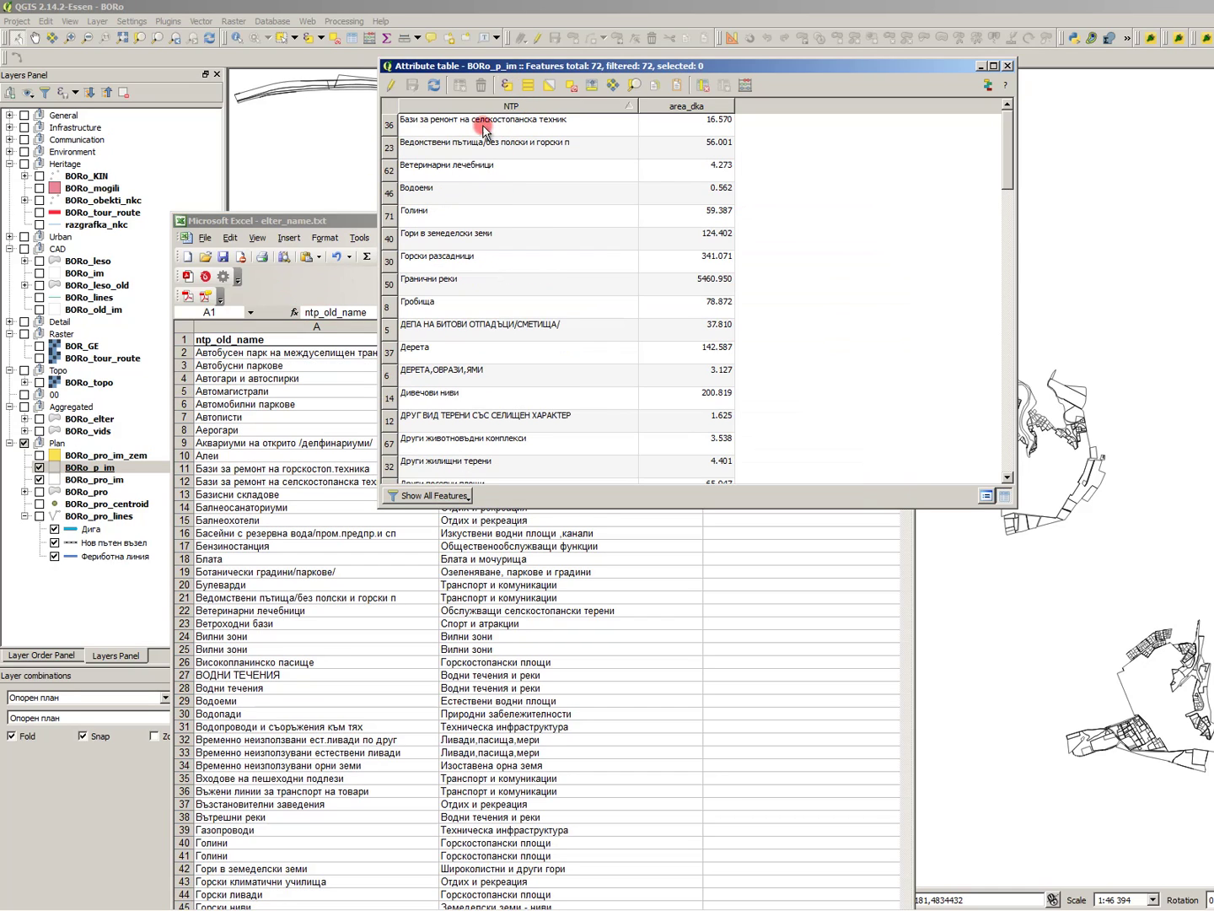
left_click(512, 86)
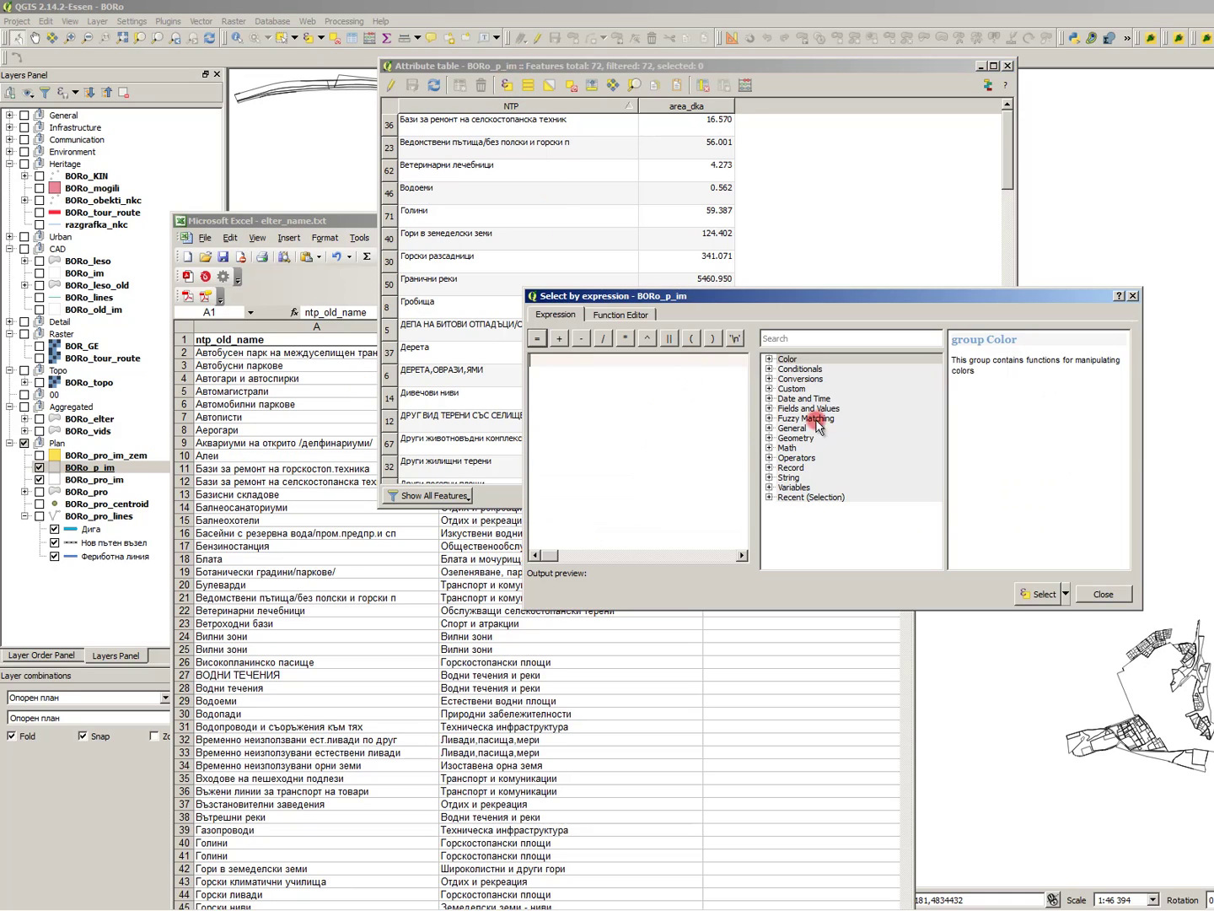
left_click(818, 409)
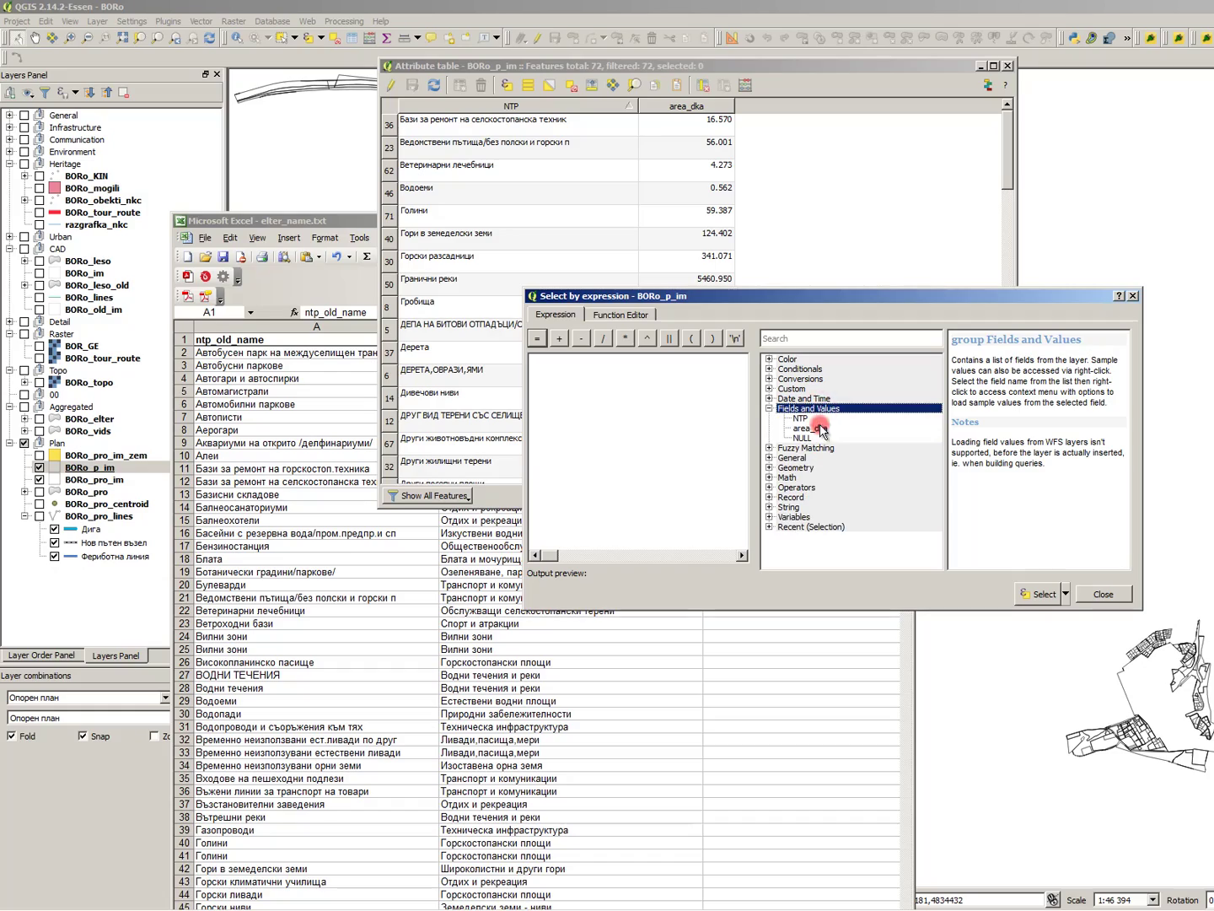
left_click(608, 404)
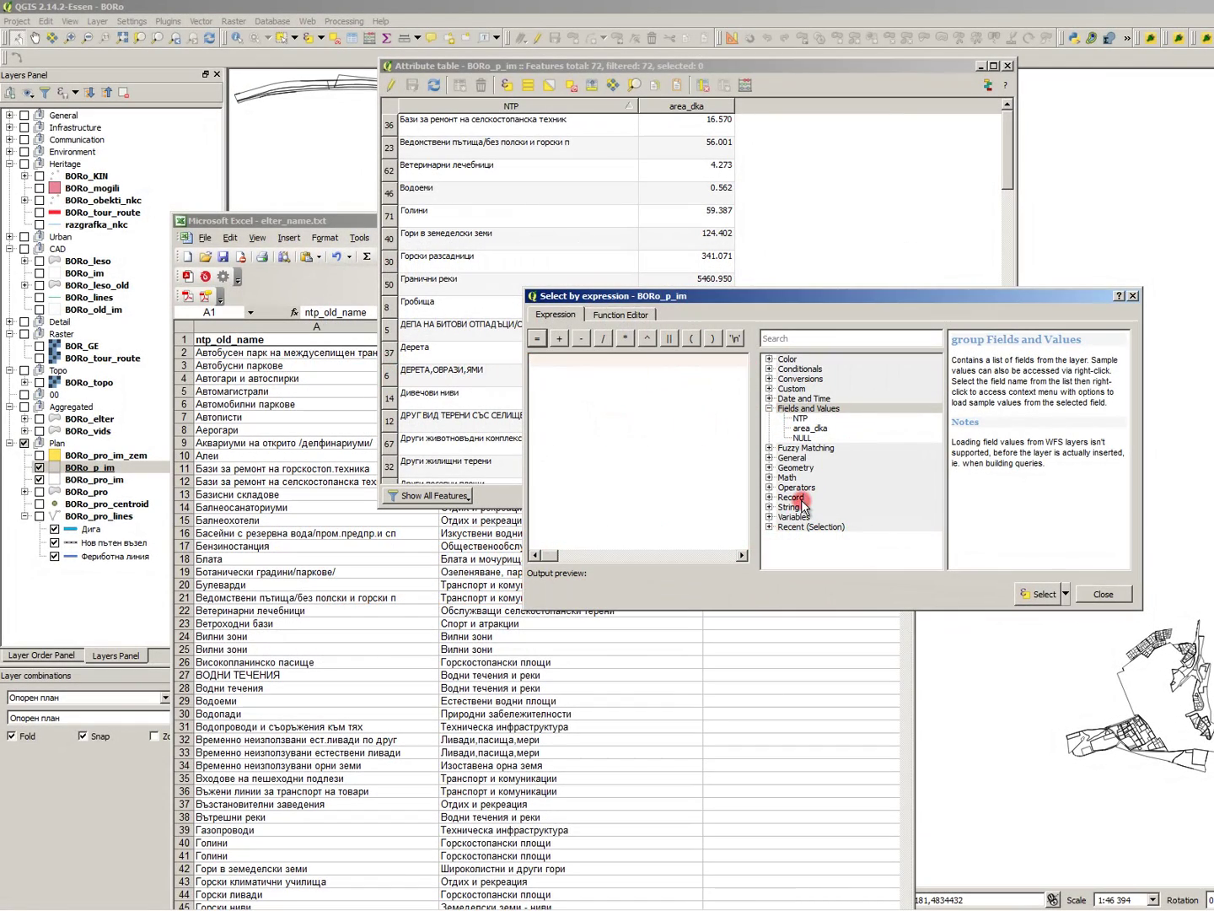
type("ASE WHEN")
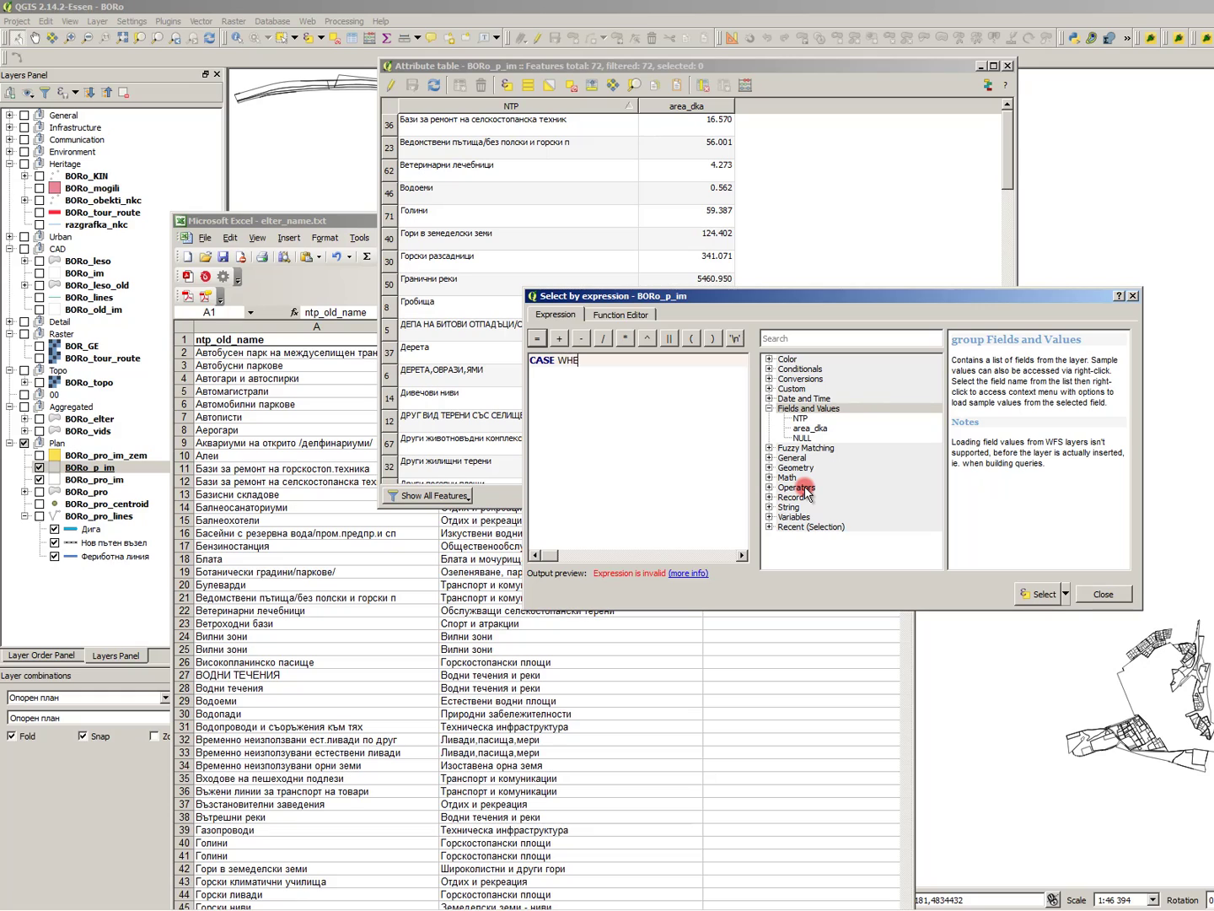
double_click(798, 416)
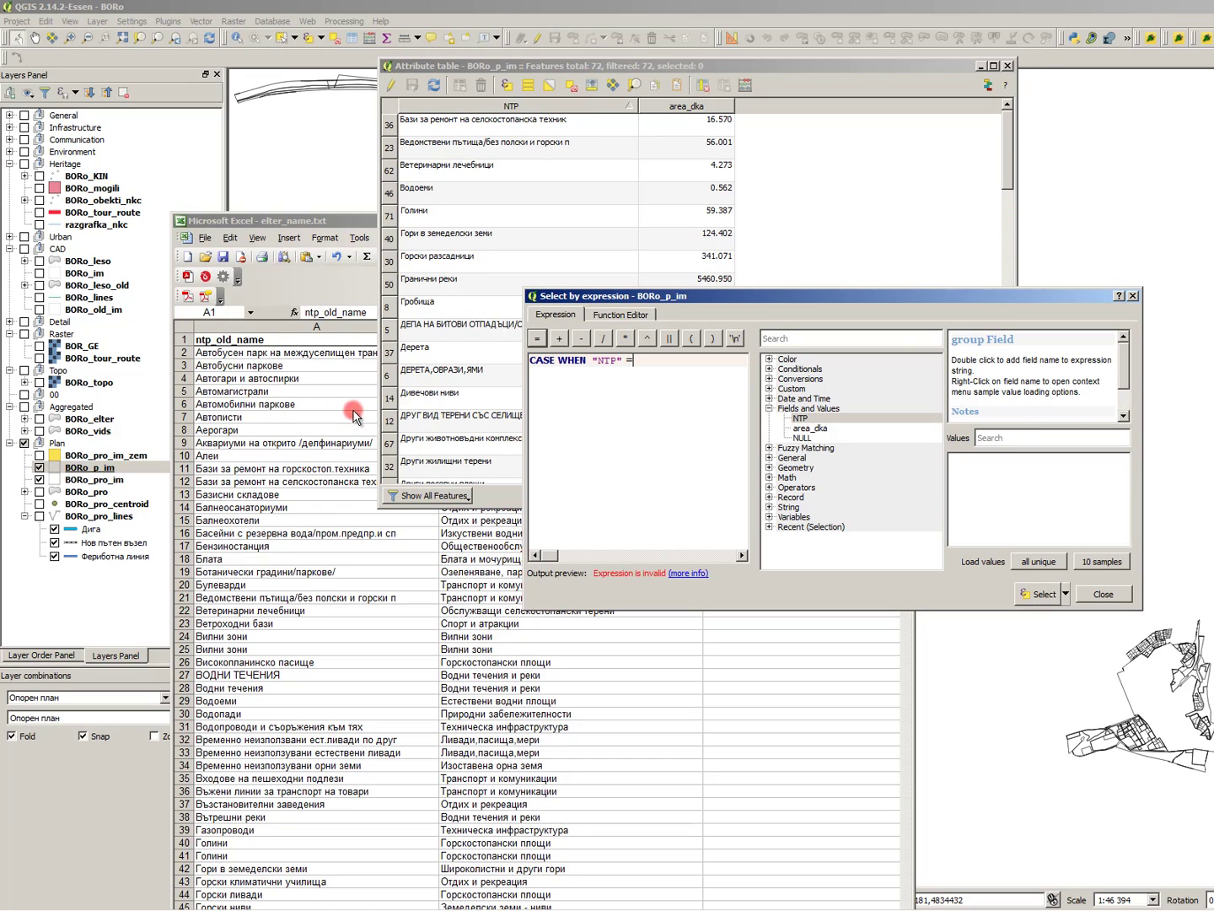
left_click(520, 119)
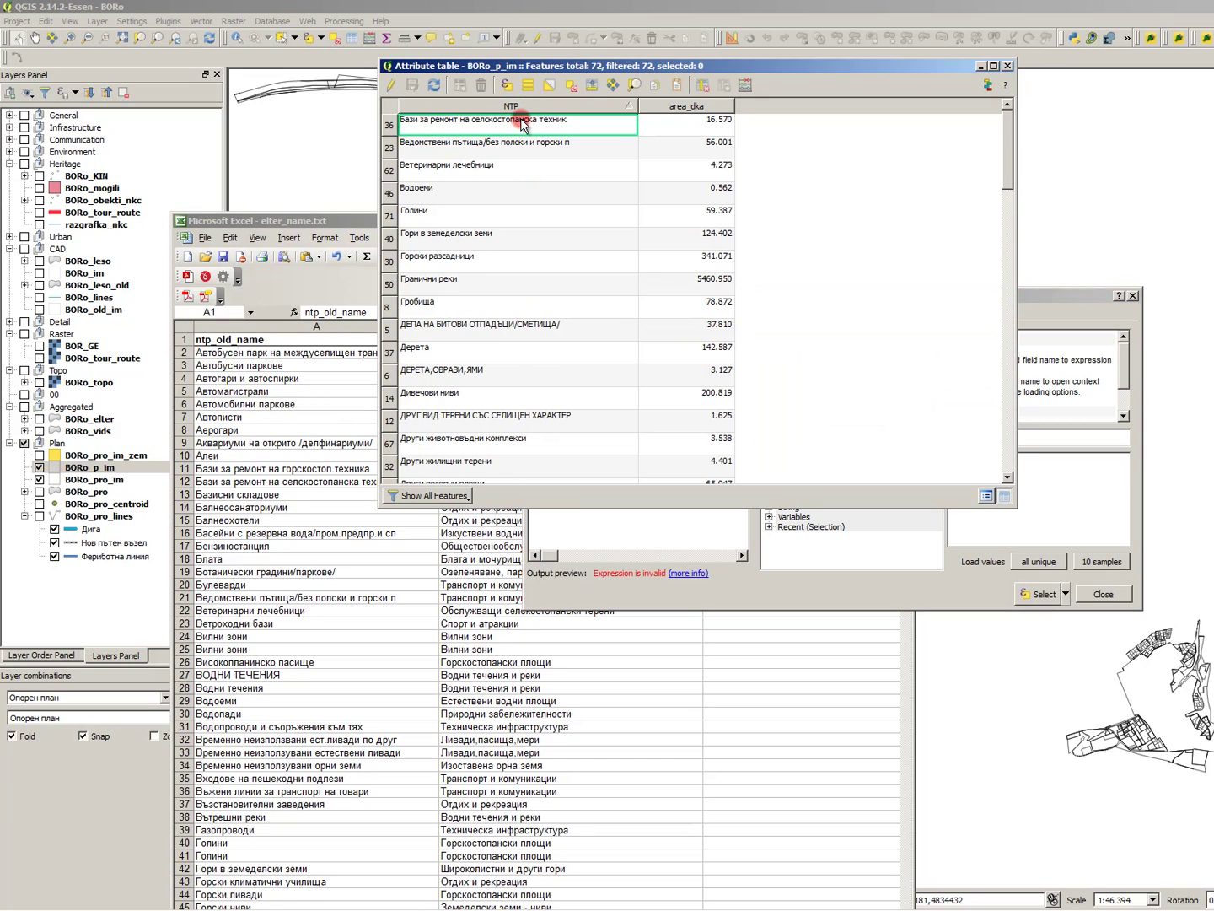
left_click(701, 546)
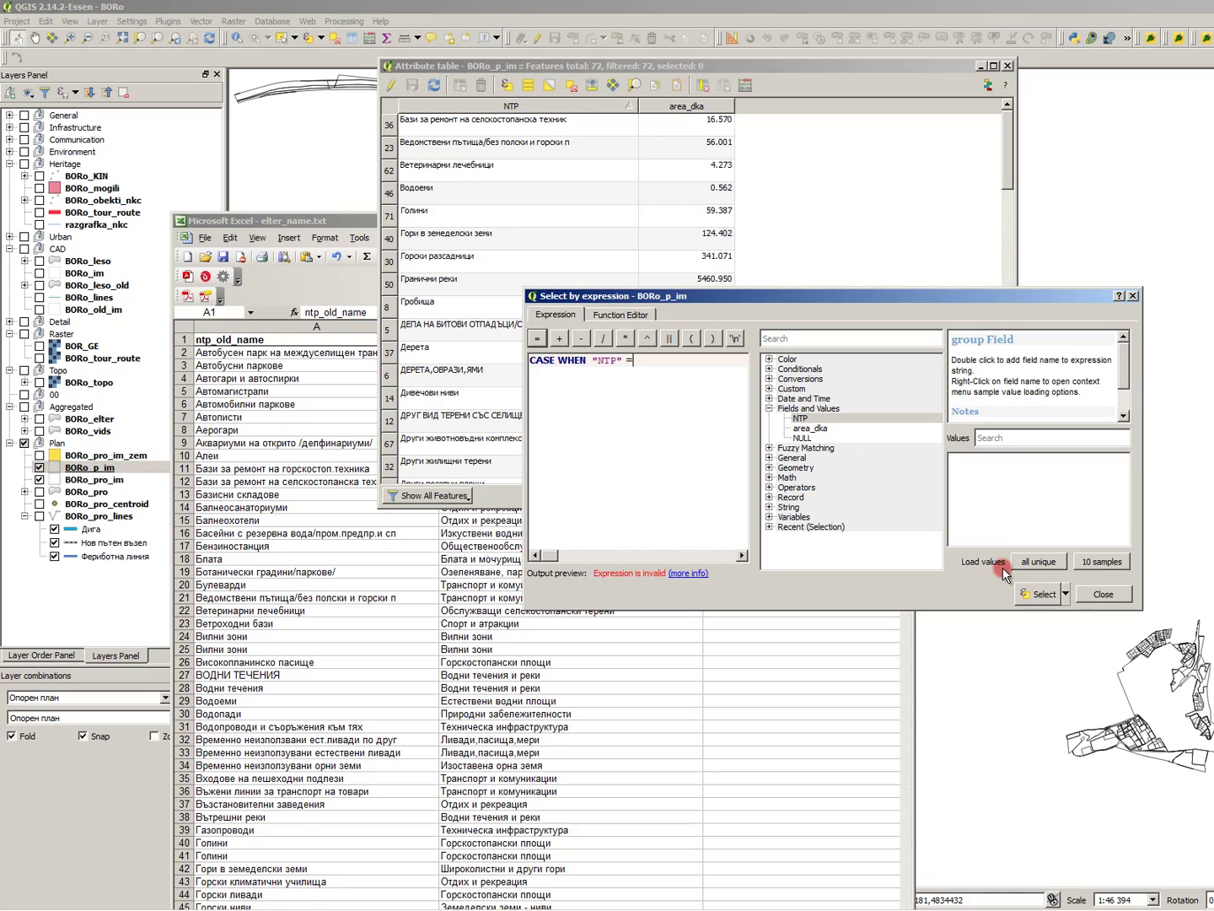
left_click(1020, 561)
double_click(1033, 458)
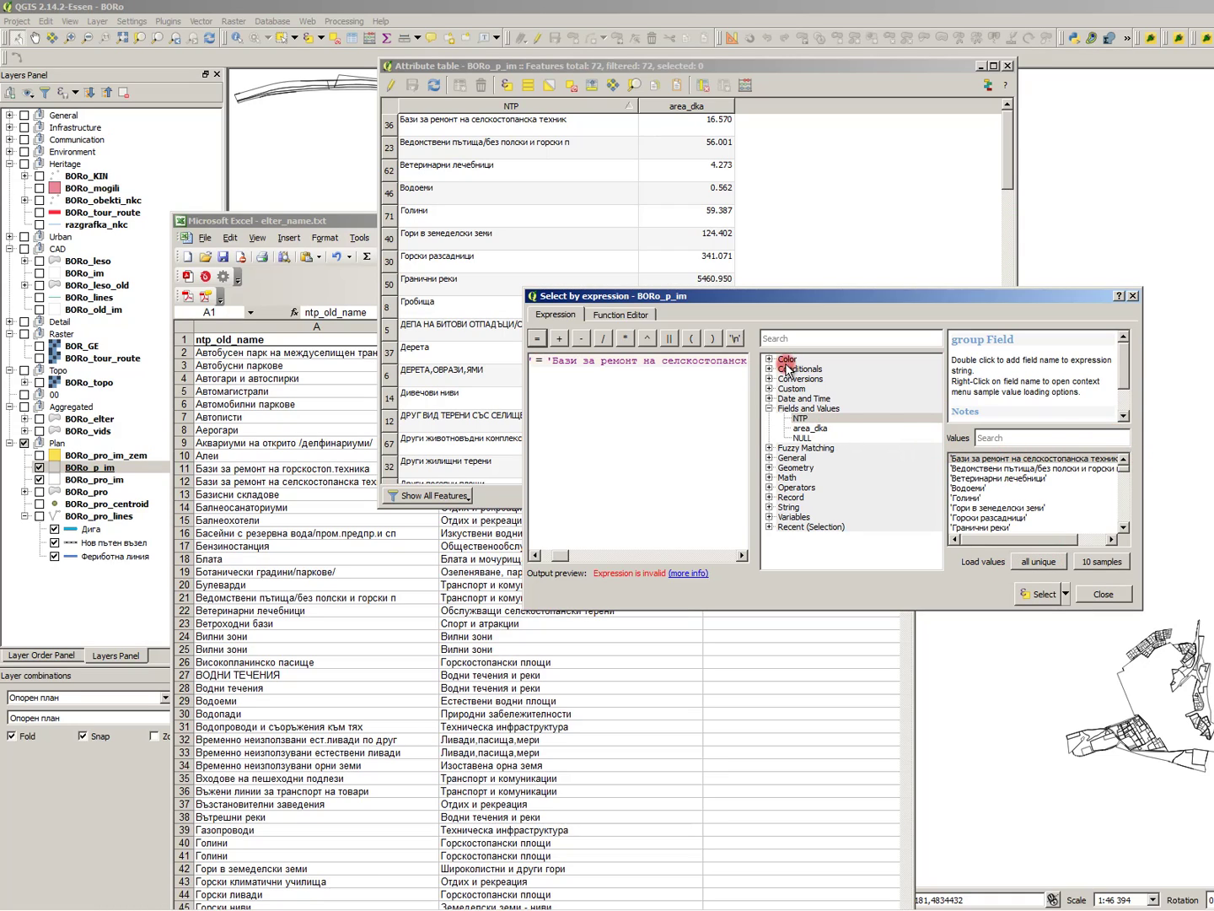
left_click_drag(783, 297, 497, 497)
left_click_drag(583, 435, 342, 556)
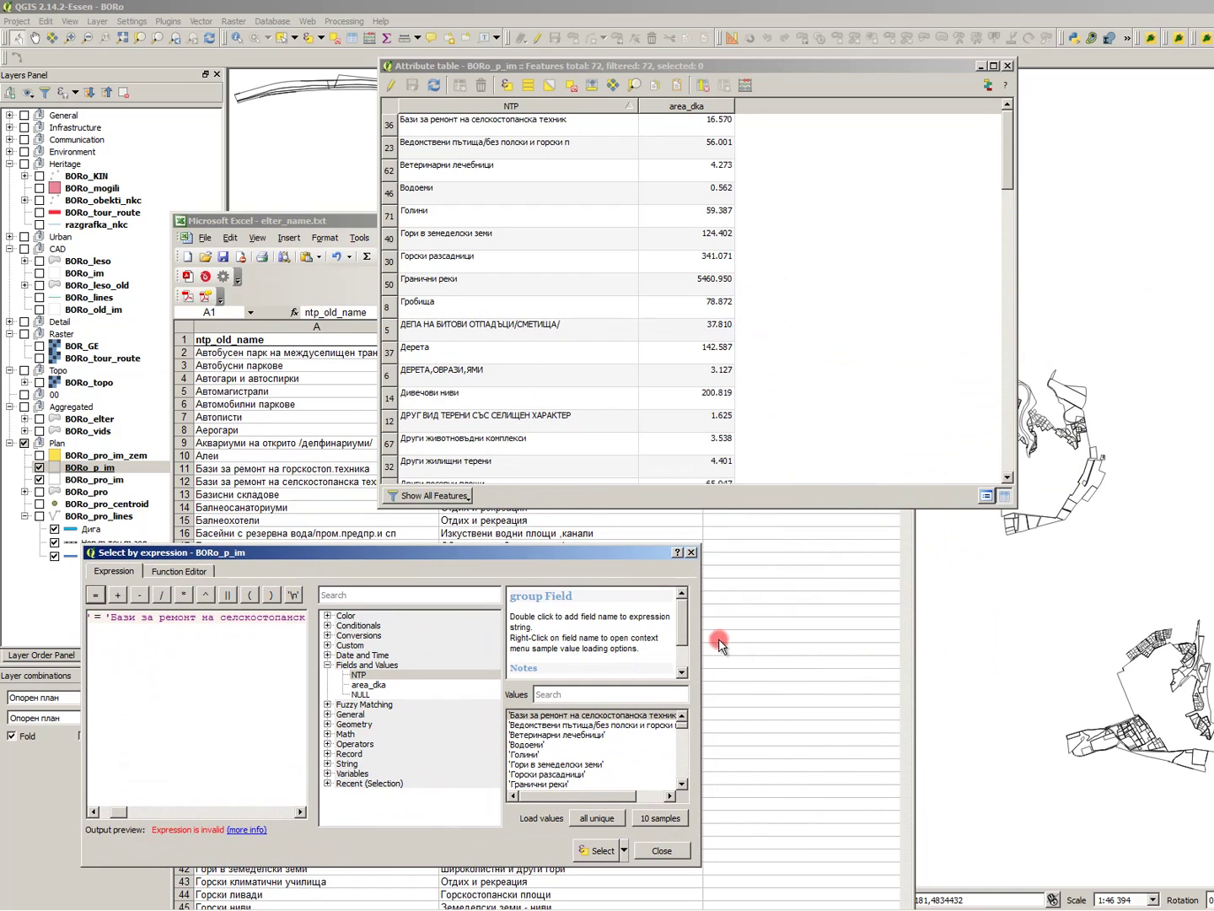
left_click_drag(712, 642, 1008, 642)
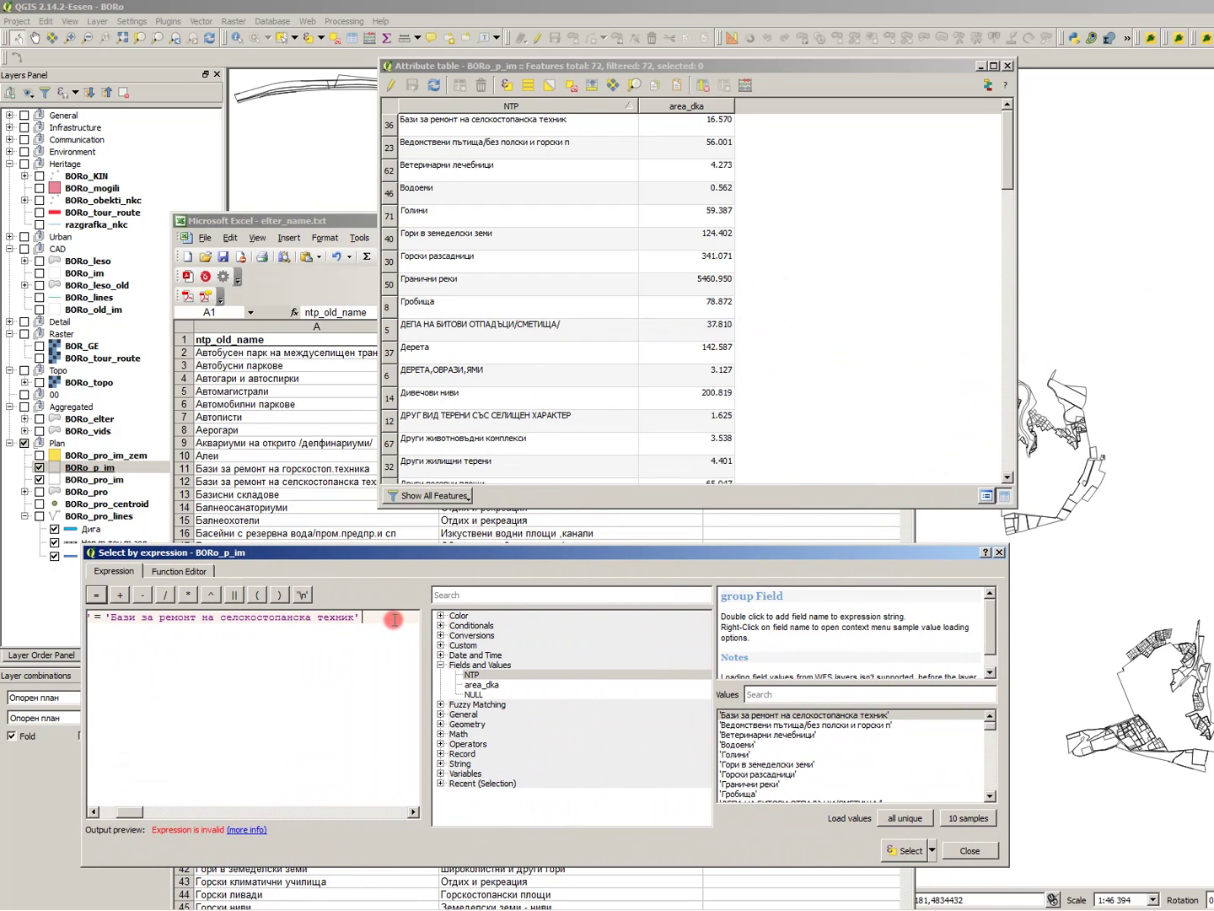
left_click_drag(430, 654, 624, 638)
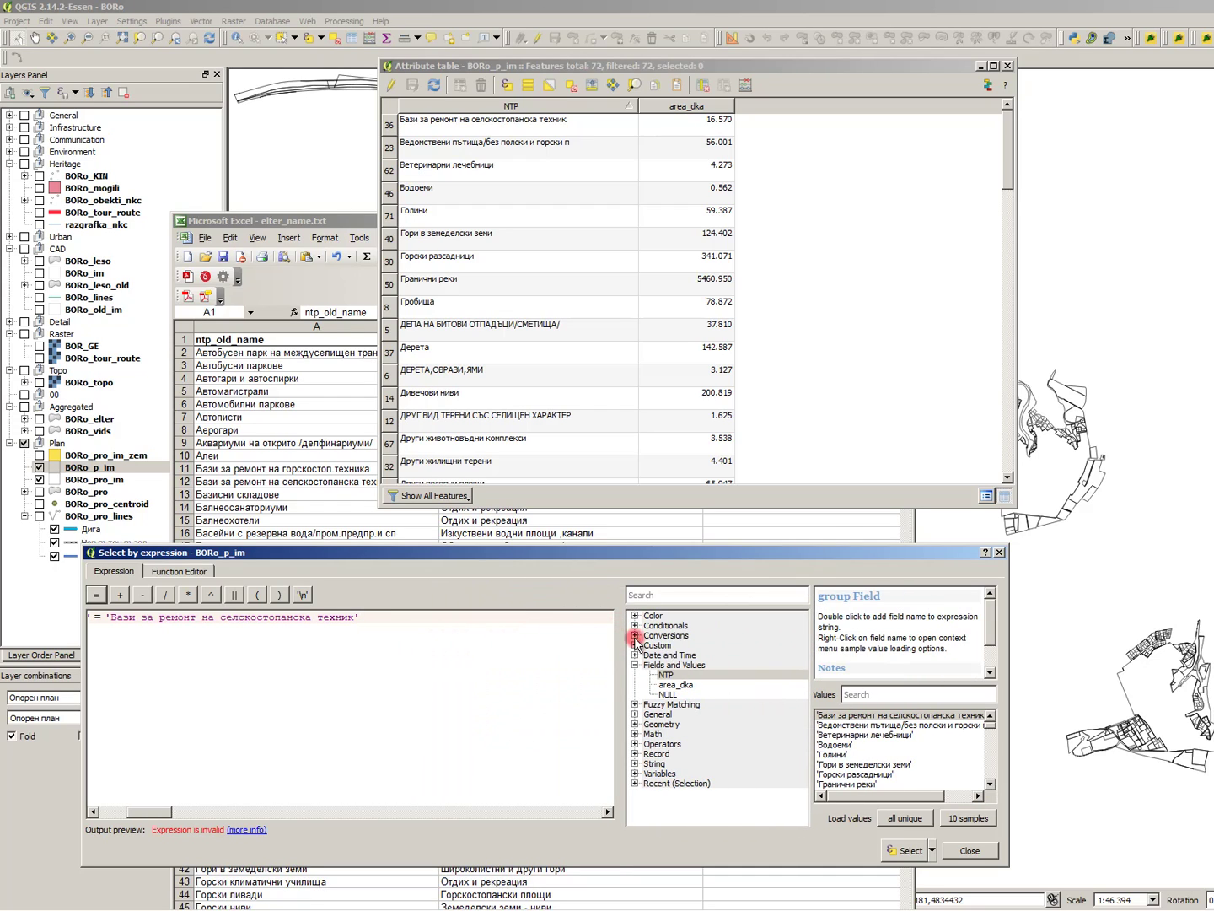
left_click_drag(808, 651, 700, 647)
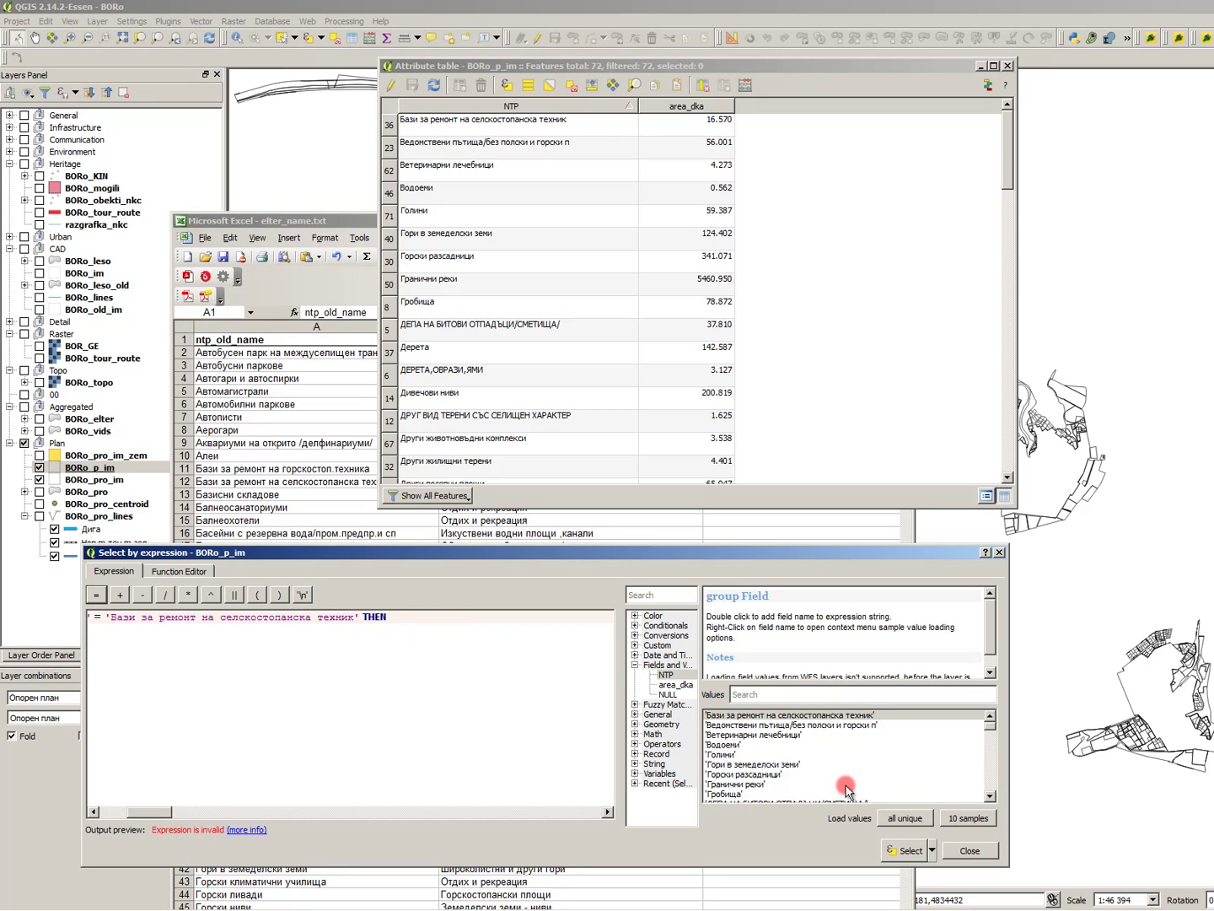
left_click(962, 848)
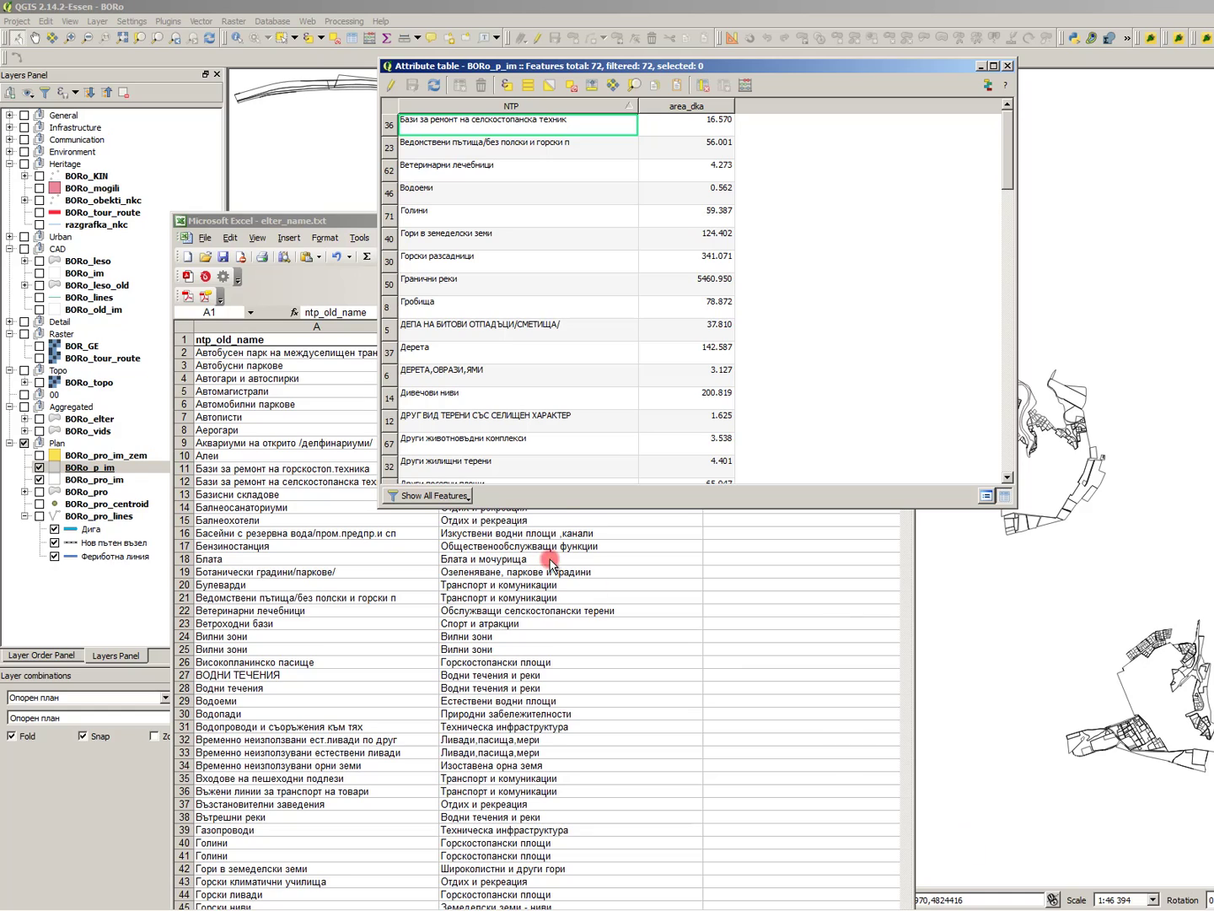
- Enable editing for BORo_p_im and add a Text (string) field named aggr_NTP with length 70
left_click(550, 303)
left_click(391, 85)
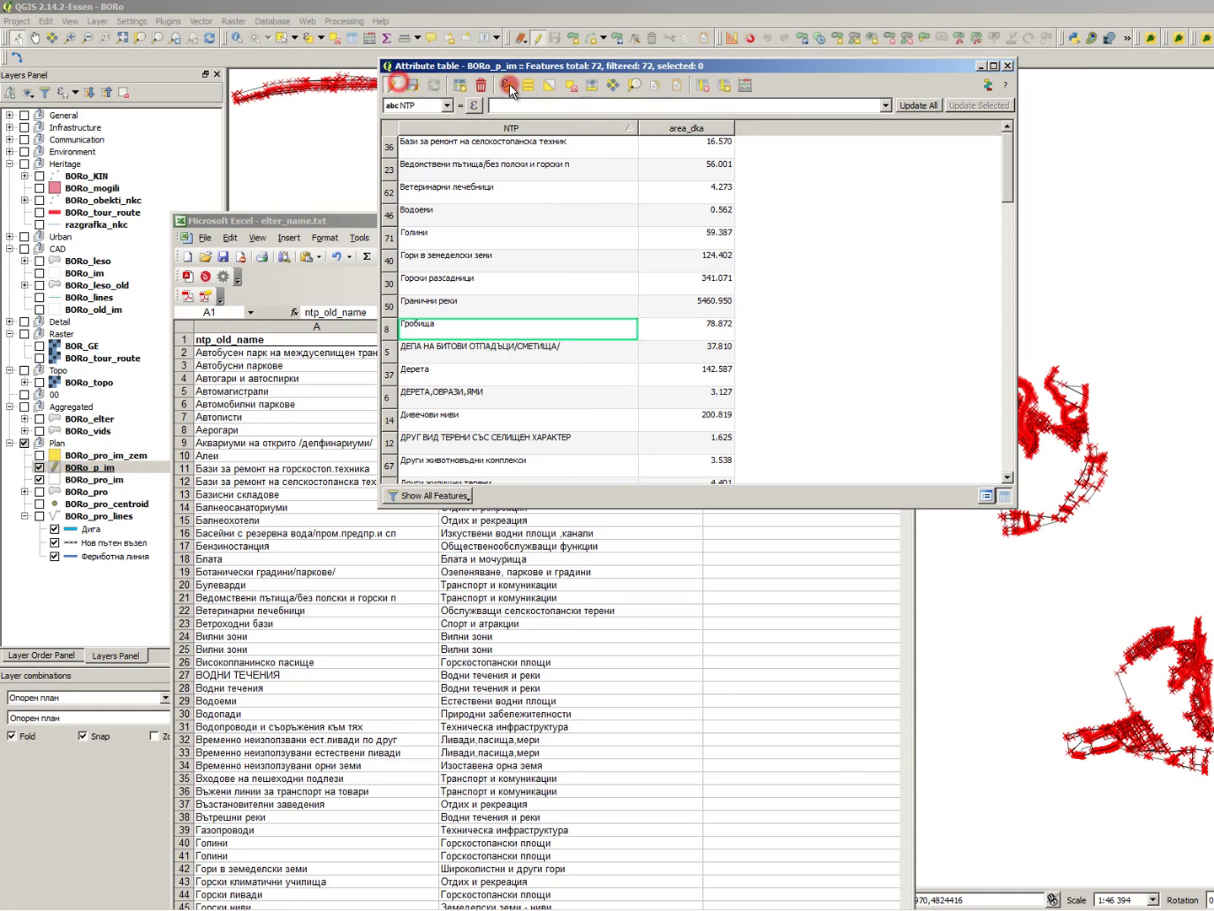
left_click(698, 85)
left_click(694, 230)
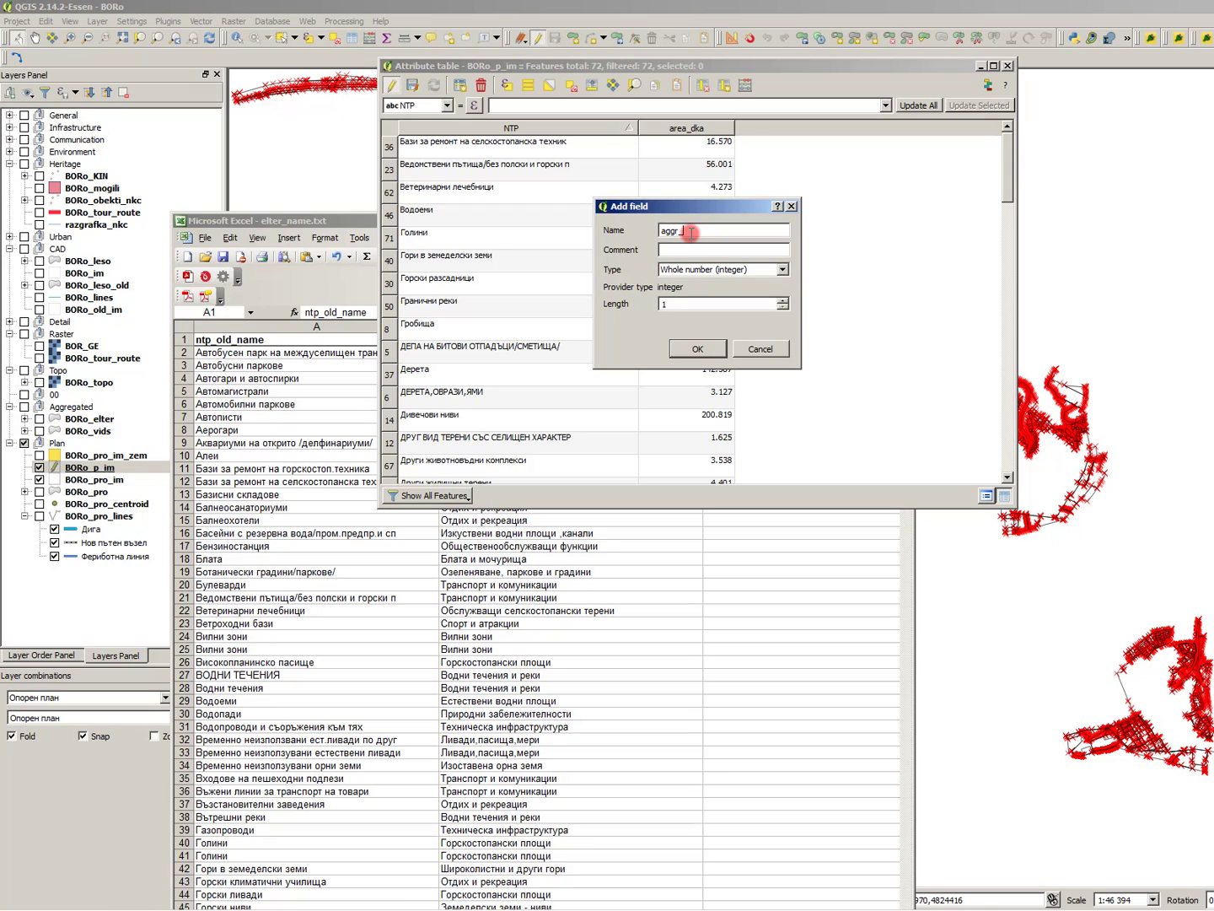
left_click(717, 268)
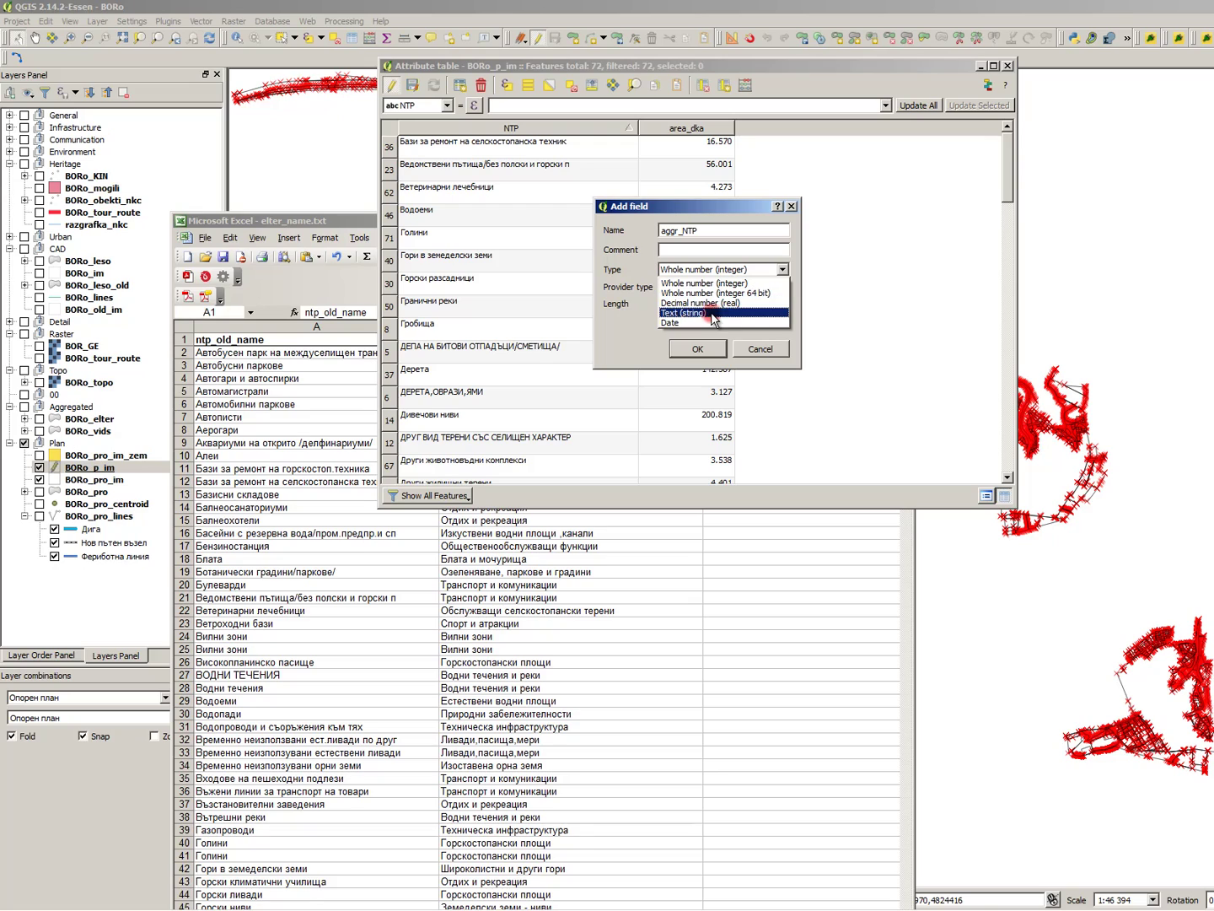
left_click(711, 313)
left_click_drag(703, 303, 702, 331)
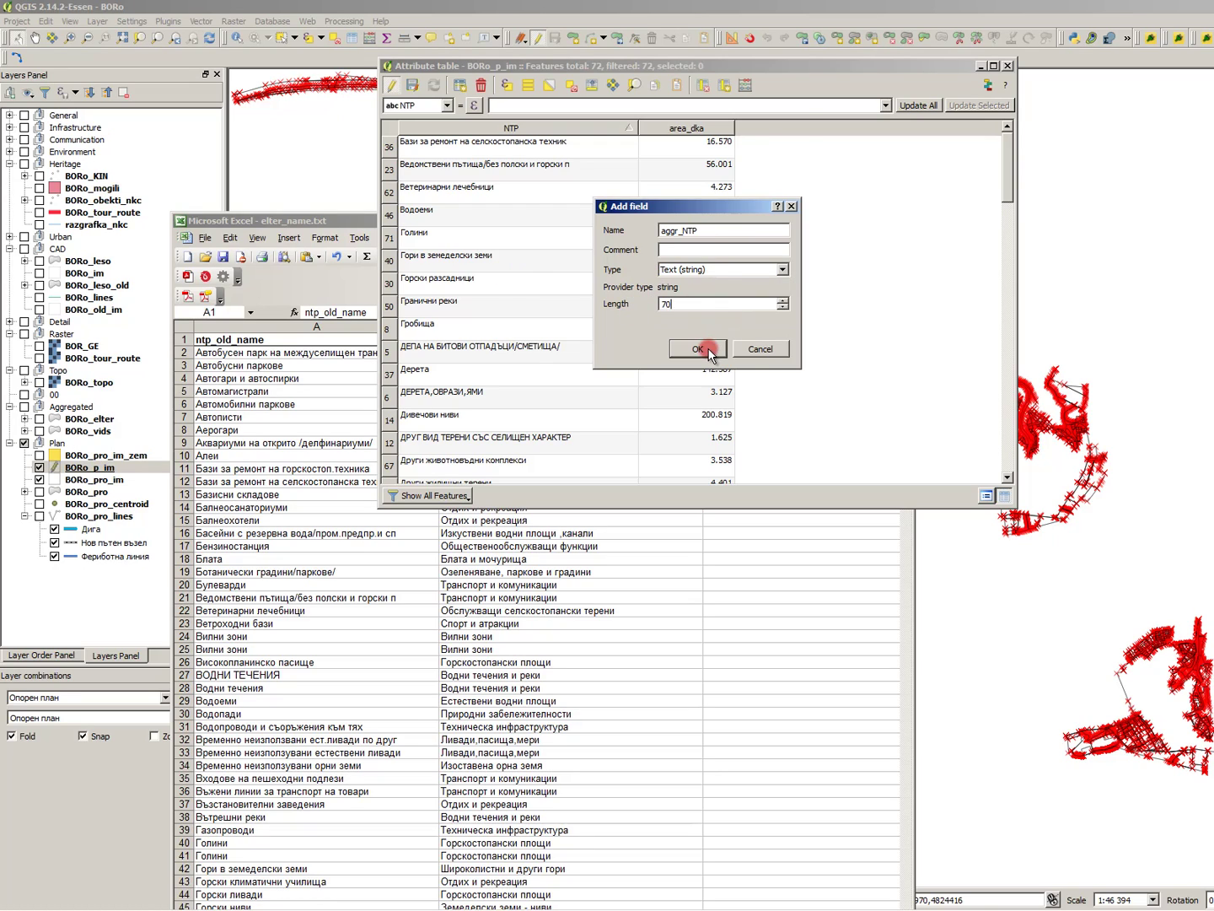
left_click(708, 349)
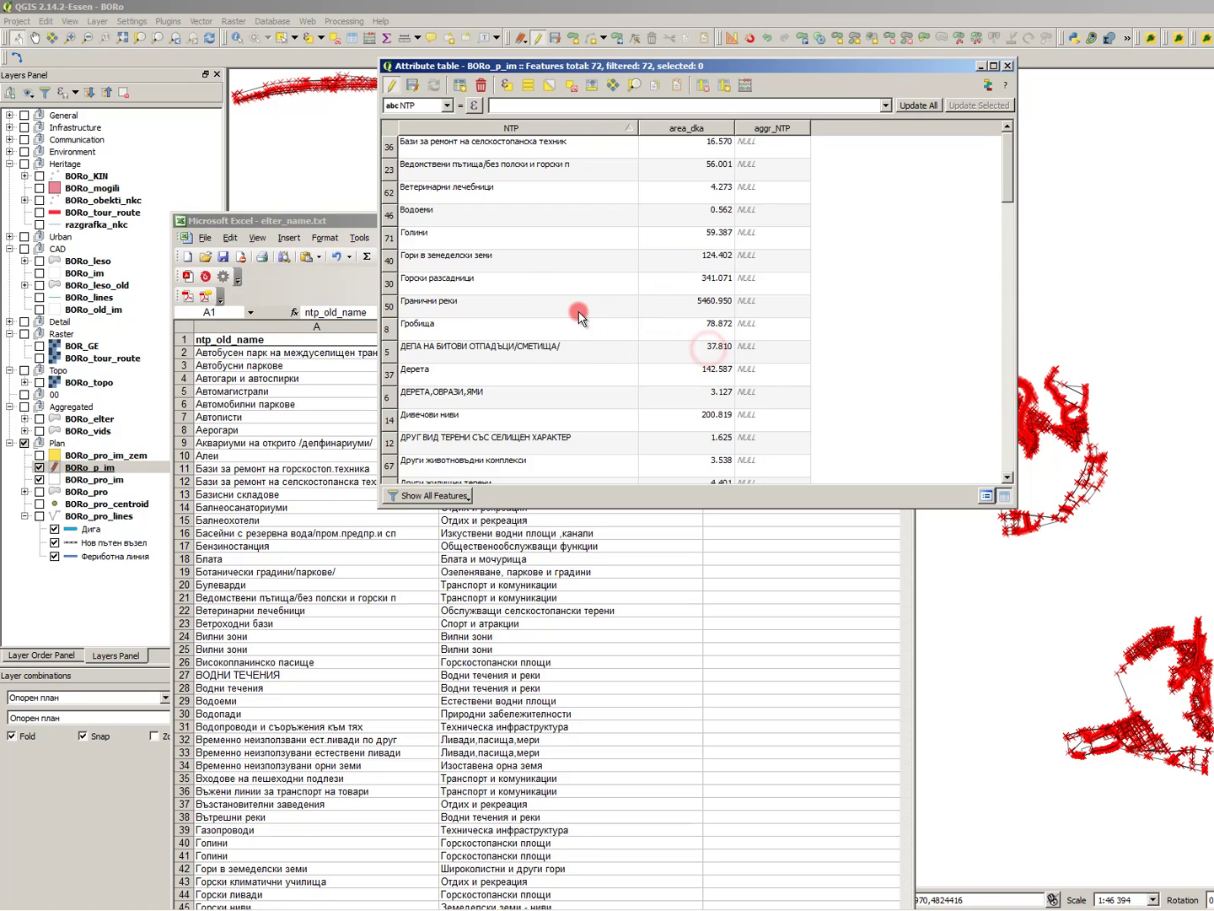
- Set up a field calculation that updates the existing field aggr_NTP
left_click(744, 85)
left_click(628, 287)
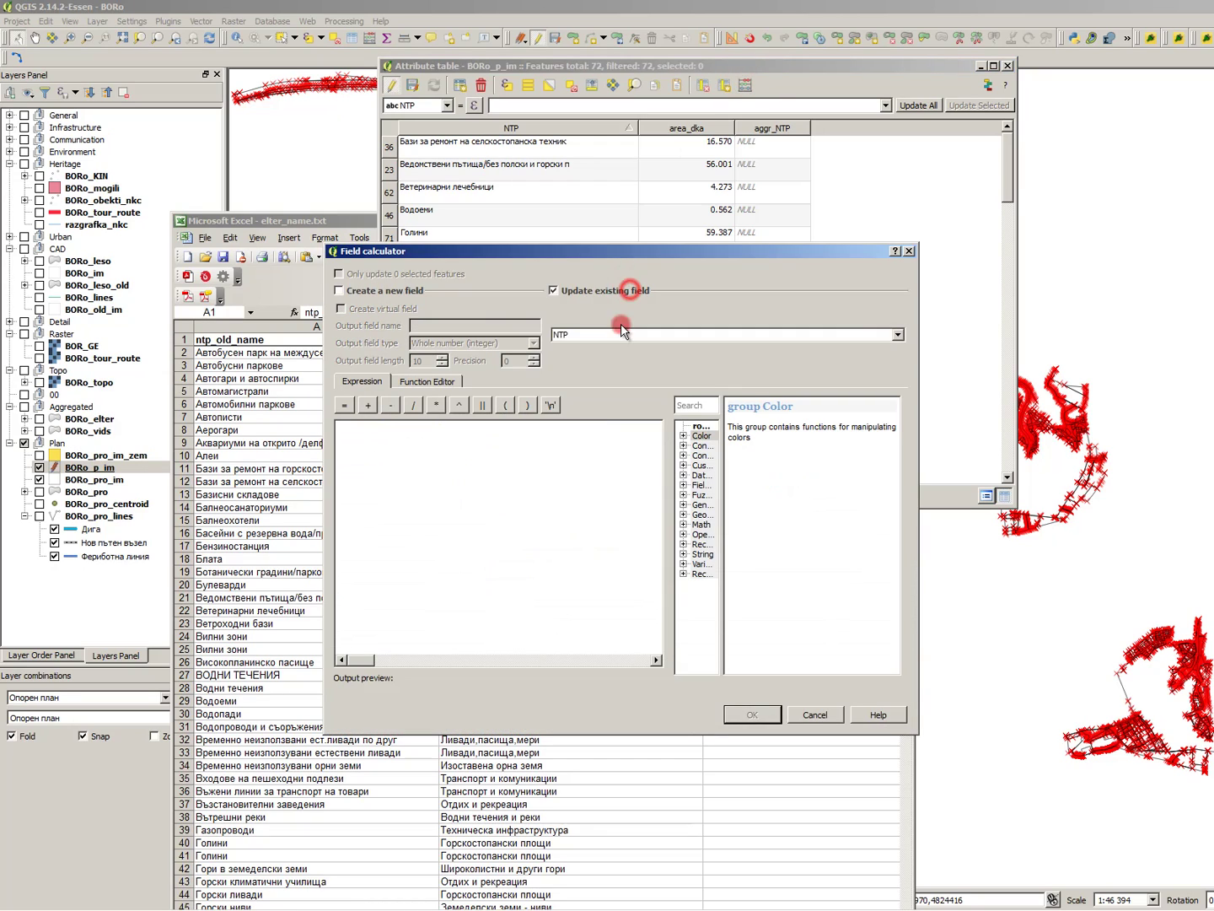
left_click(618, 334)
left_click(595, 369)
left_click(514, 501)
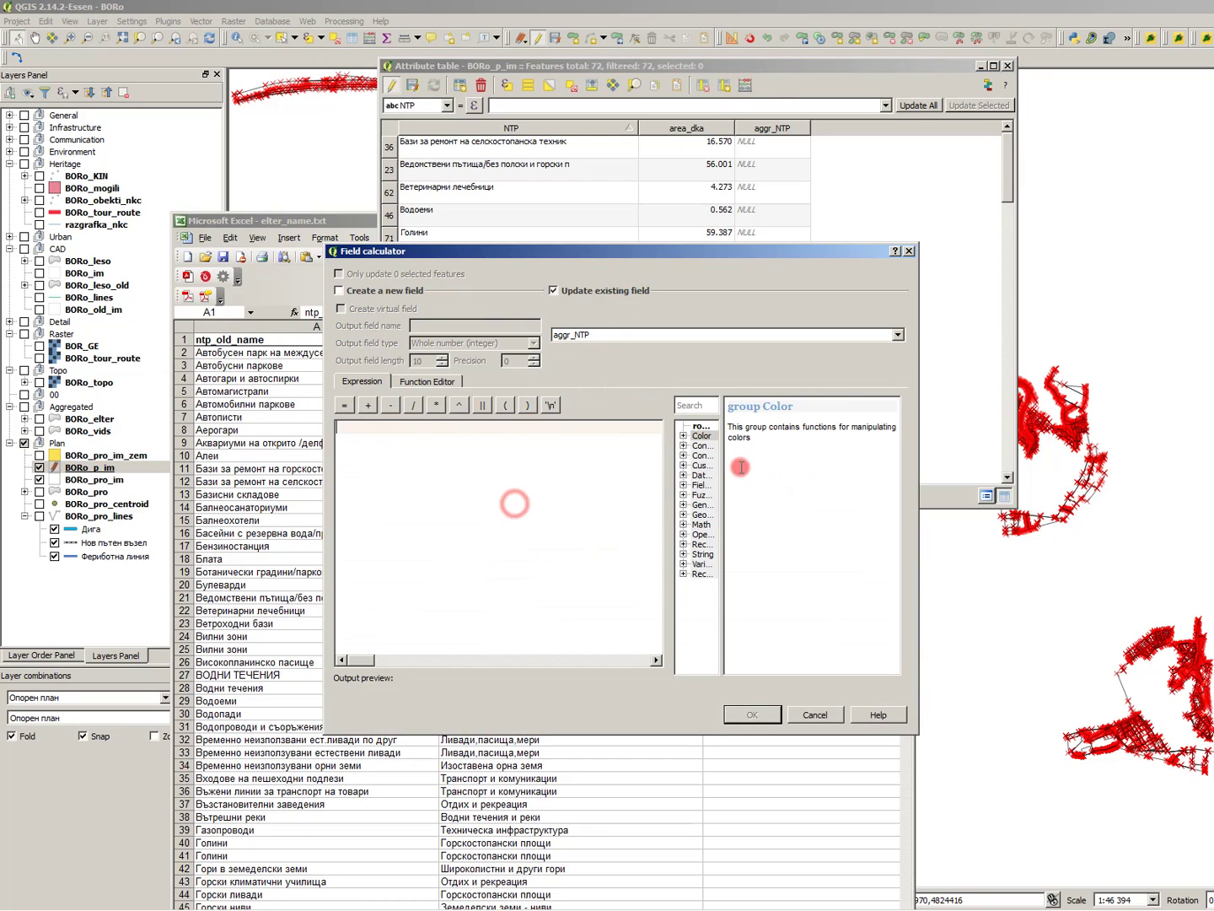
- Build the expression CASE WHEN "NTP" = 'Ведомствени пътища/без полски и горски п' THEN, taking the value from the field's unique values
left_click(701, 575)
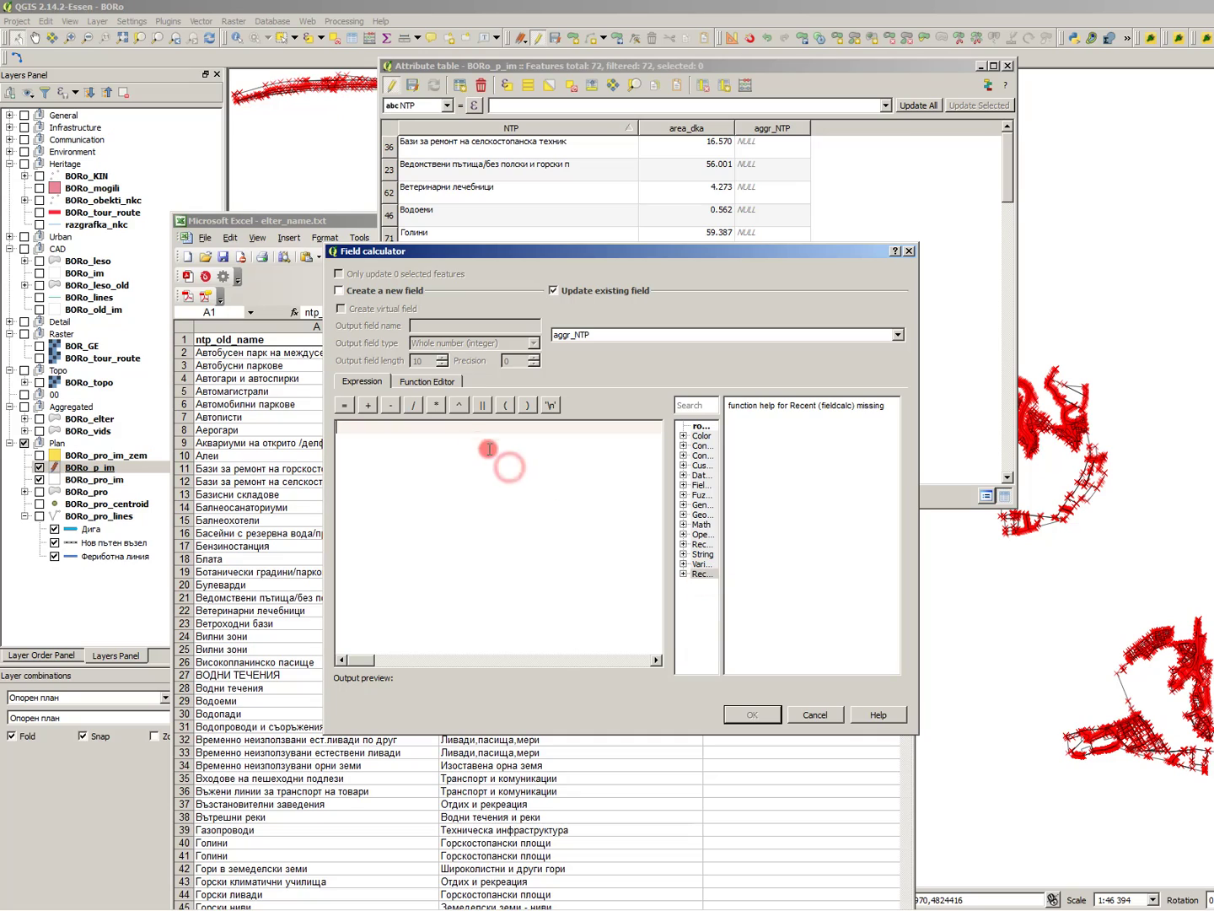
type("CASE WHEN")
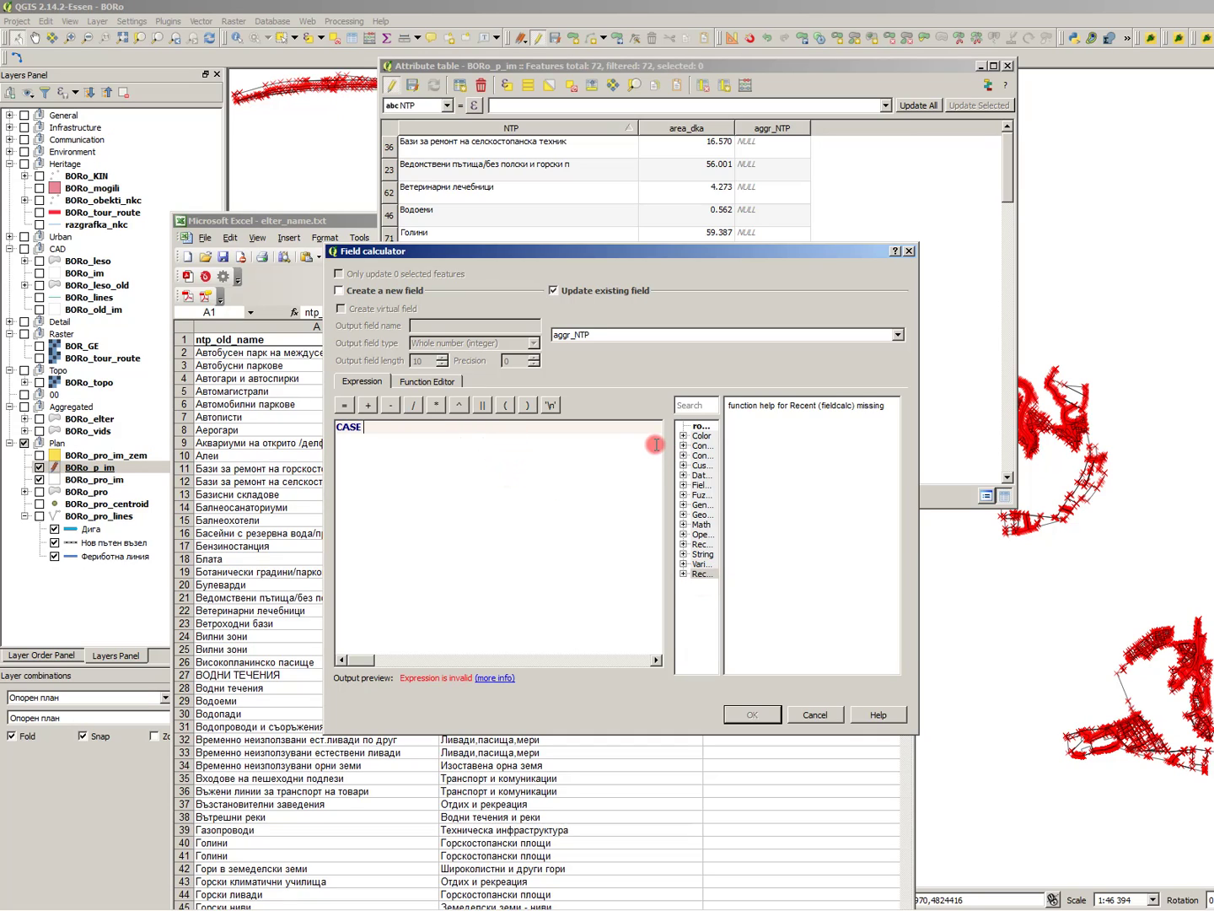
double_click(700, 484)
left_click_drag(719, 497, 730, 497)
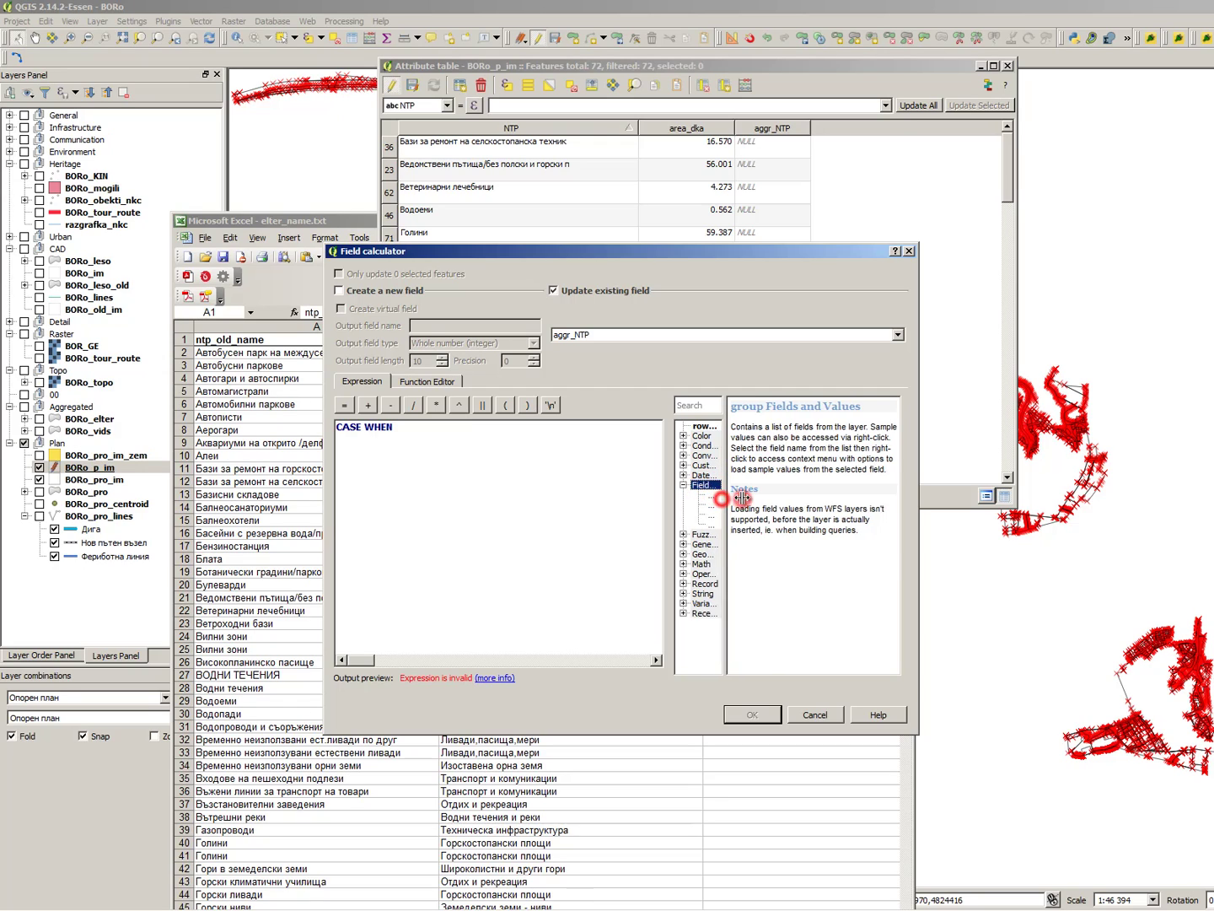
left_click(722, 496)
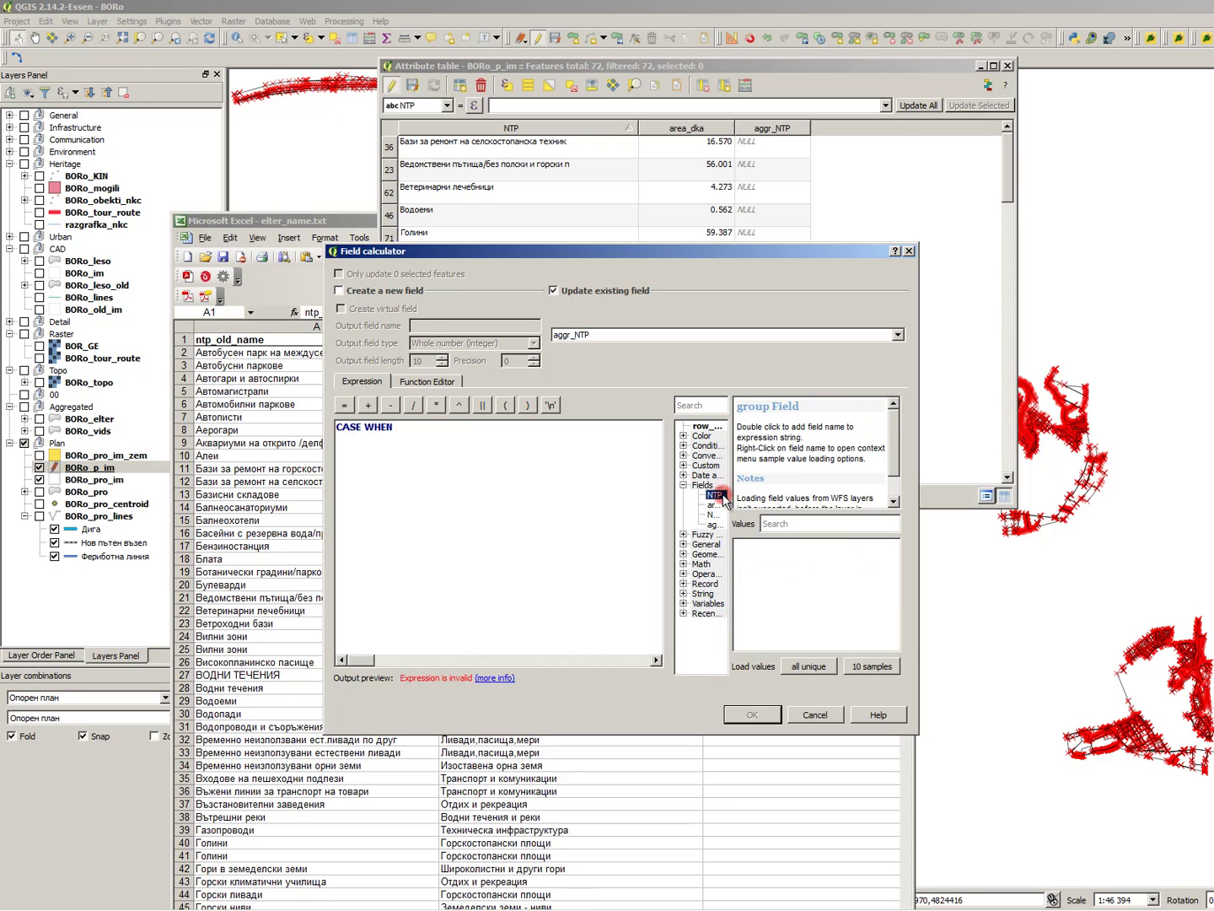
double_click(715, 496)
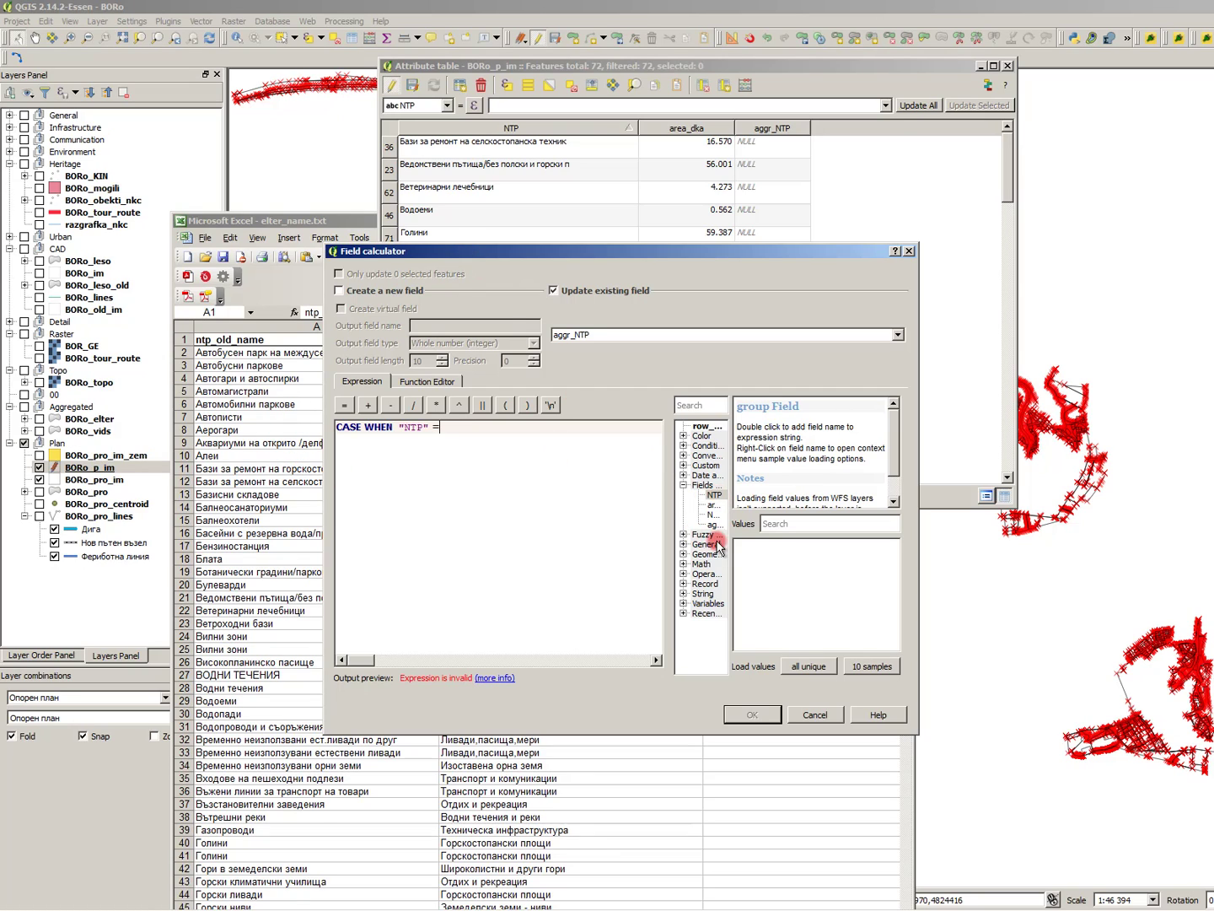
left_click(807, 665)
double_click(811, 554)
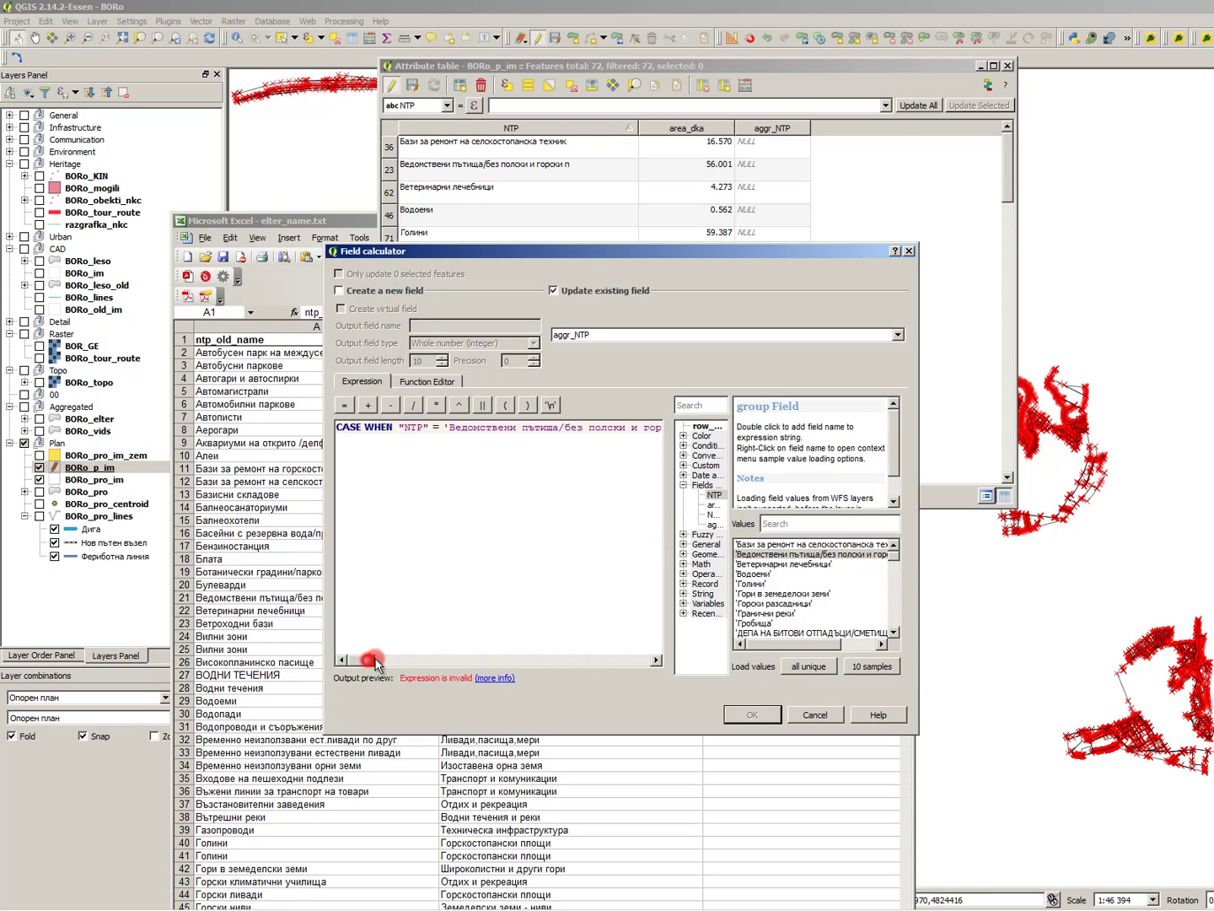
left_click_drag(376, 660, 418, 660)
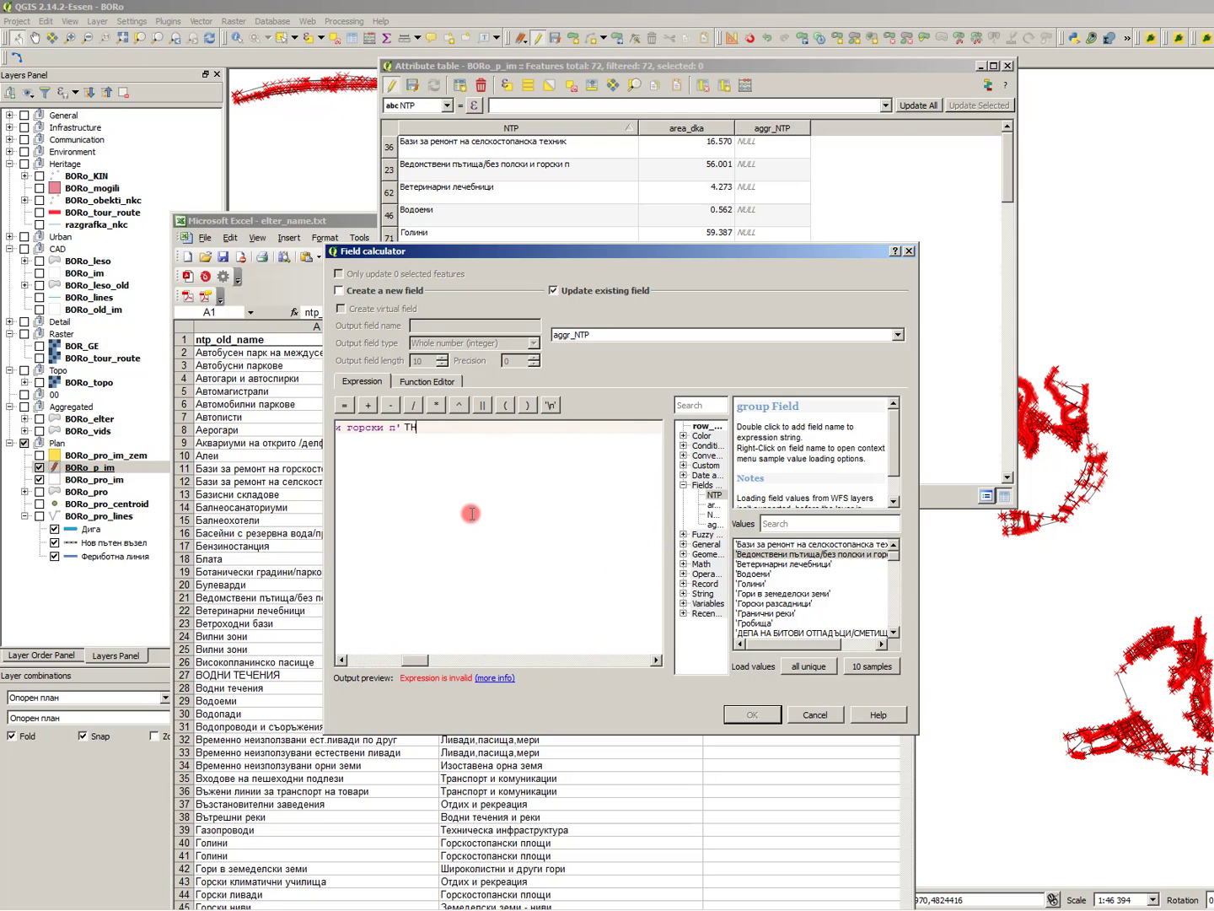
- Copy 'Обслужващи селскостопански терени' from cell B12 of elter_name.txt in Excel and paste it in single quotes as the expression's THEN result
left_click(259, 468)
left_click(311, 480)
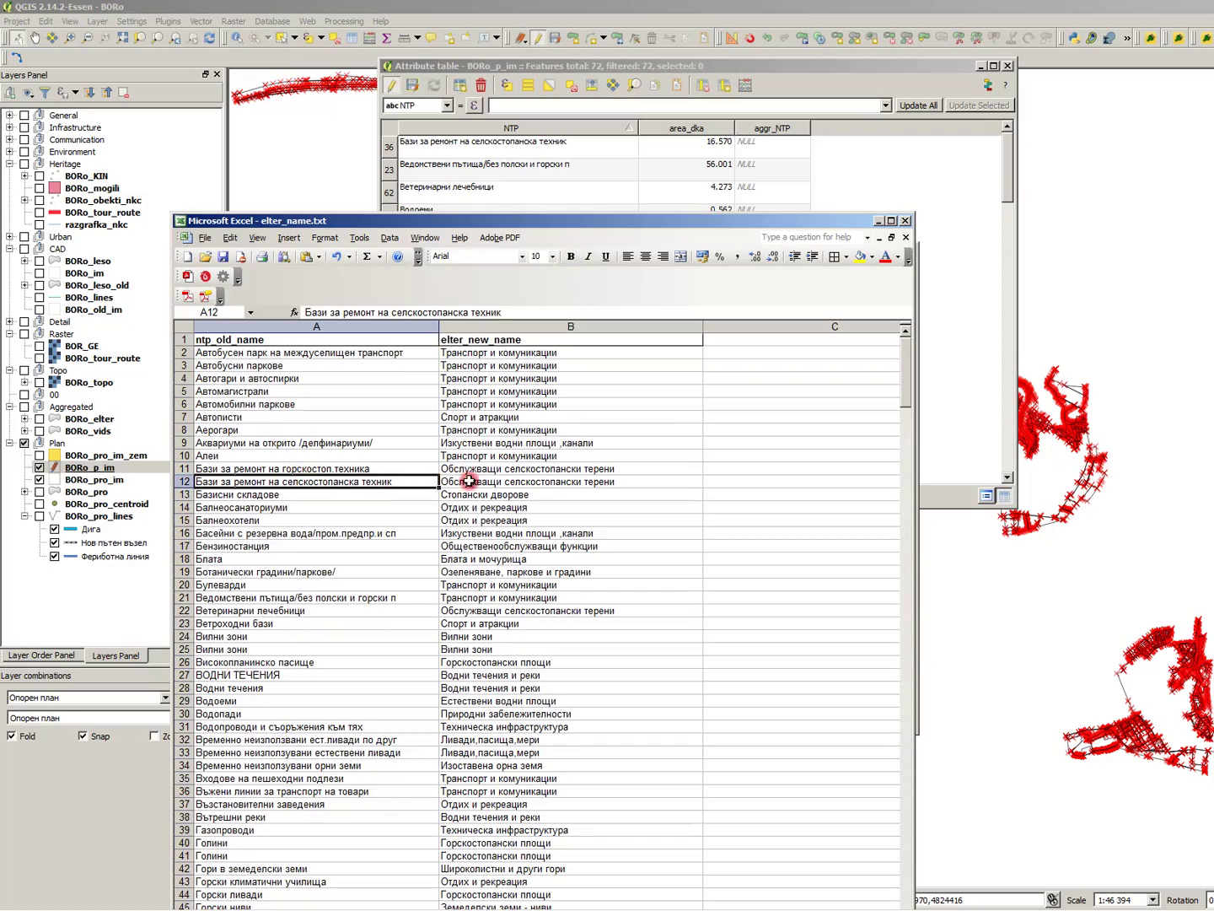
double_click(500, 482)
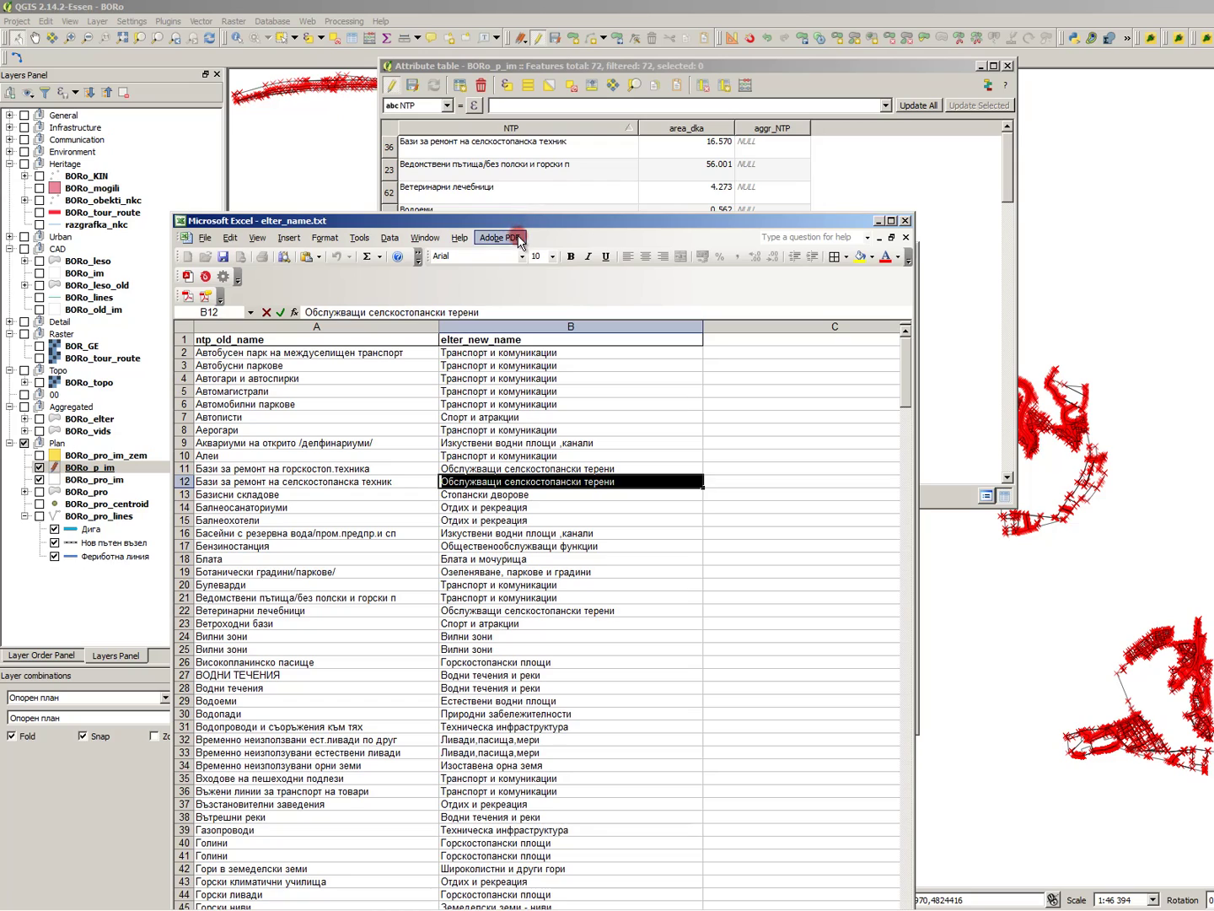
left_click(530, 186)
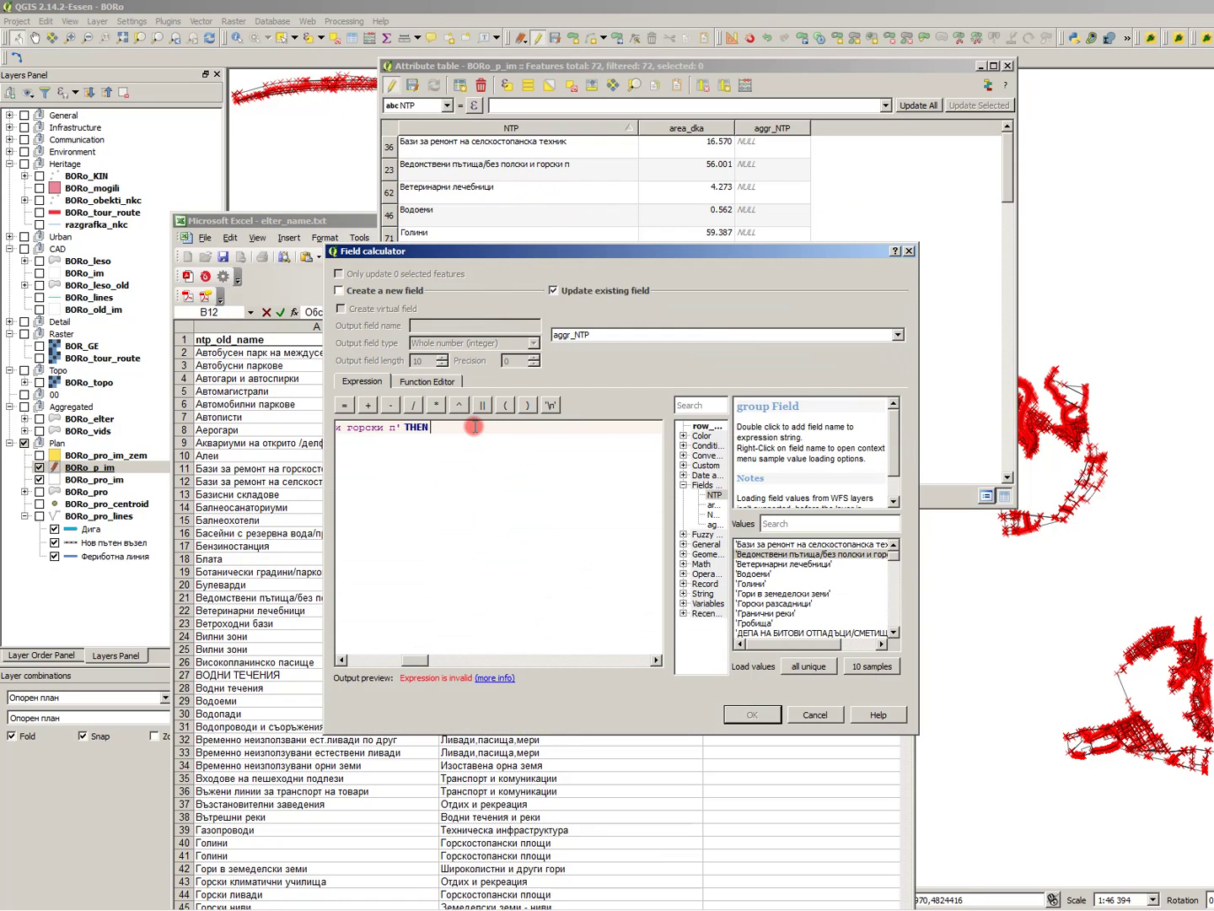
type("Обслужващи селскостопански терени")
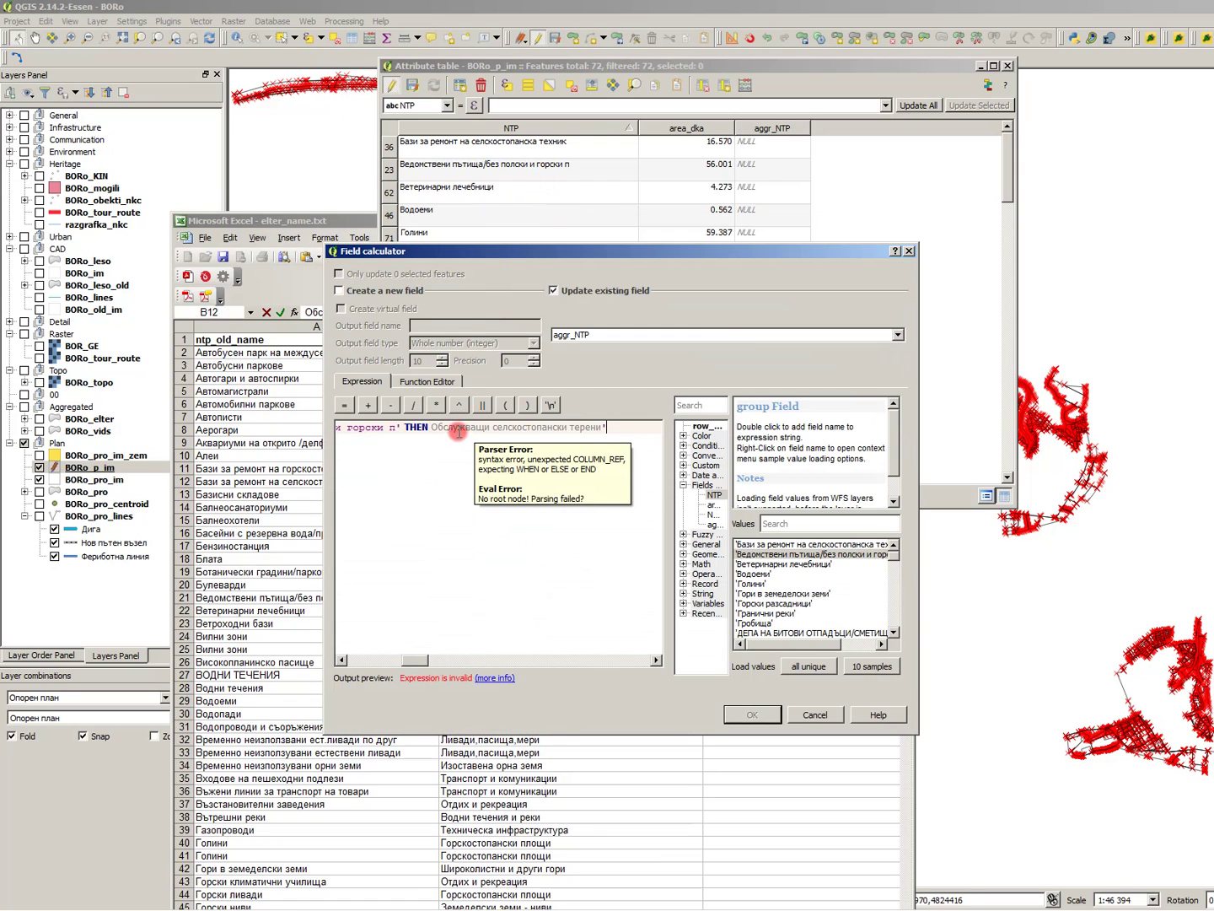
left_click(429, 426)
type("'")
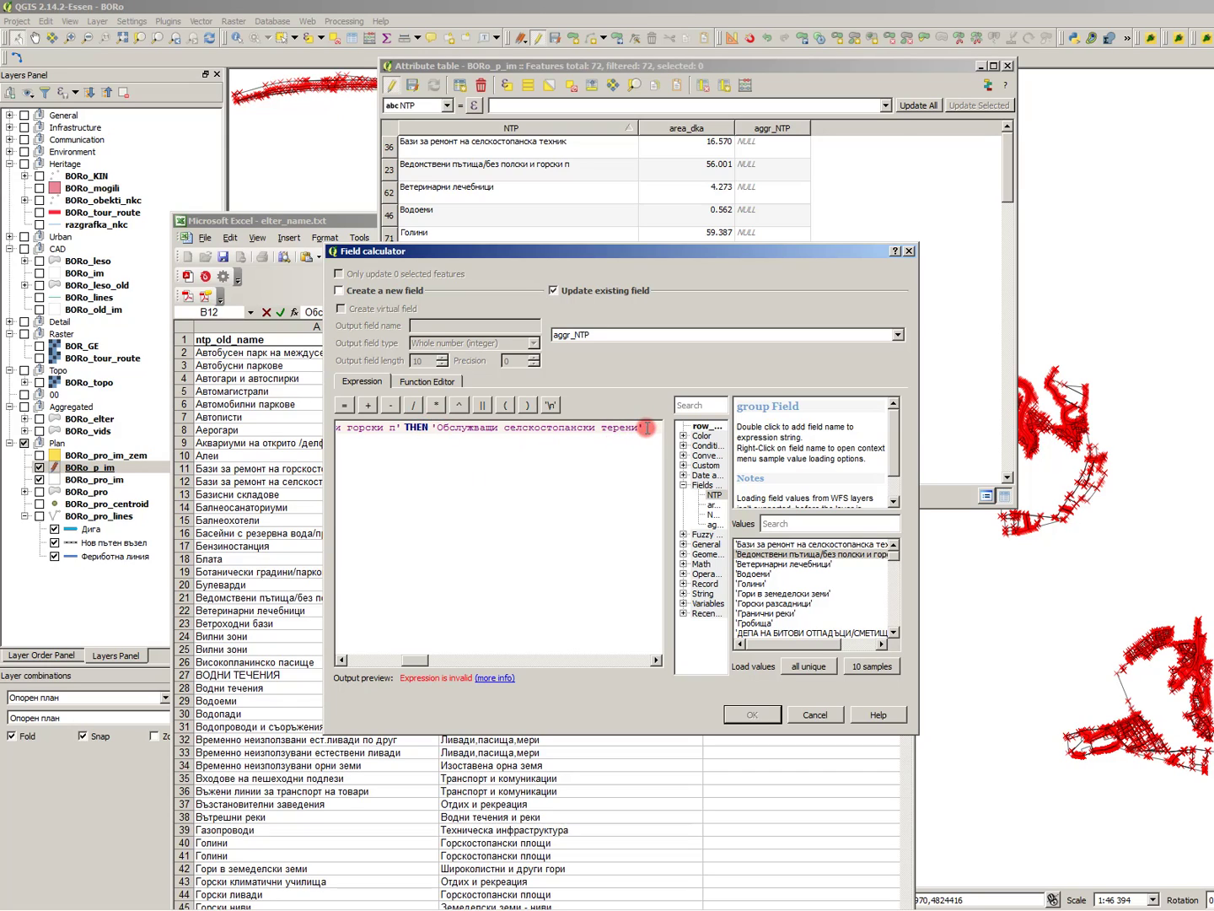
- Add a second condition line WHEN "NTP" = 'Ведомствени пътища/без полски и горски п', taking the value from the field's unique values
key("Return")
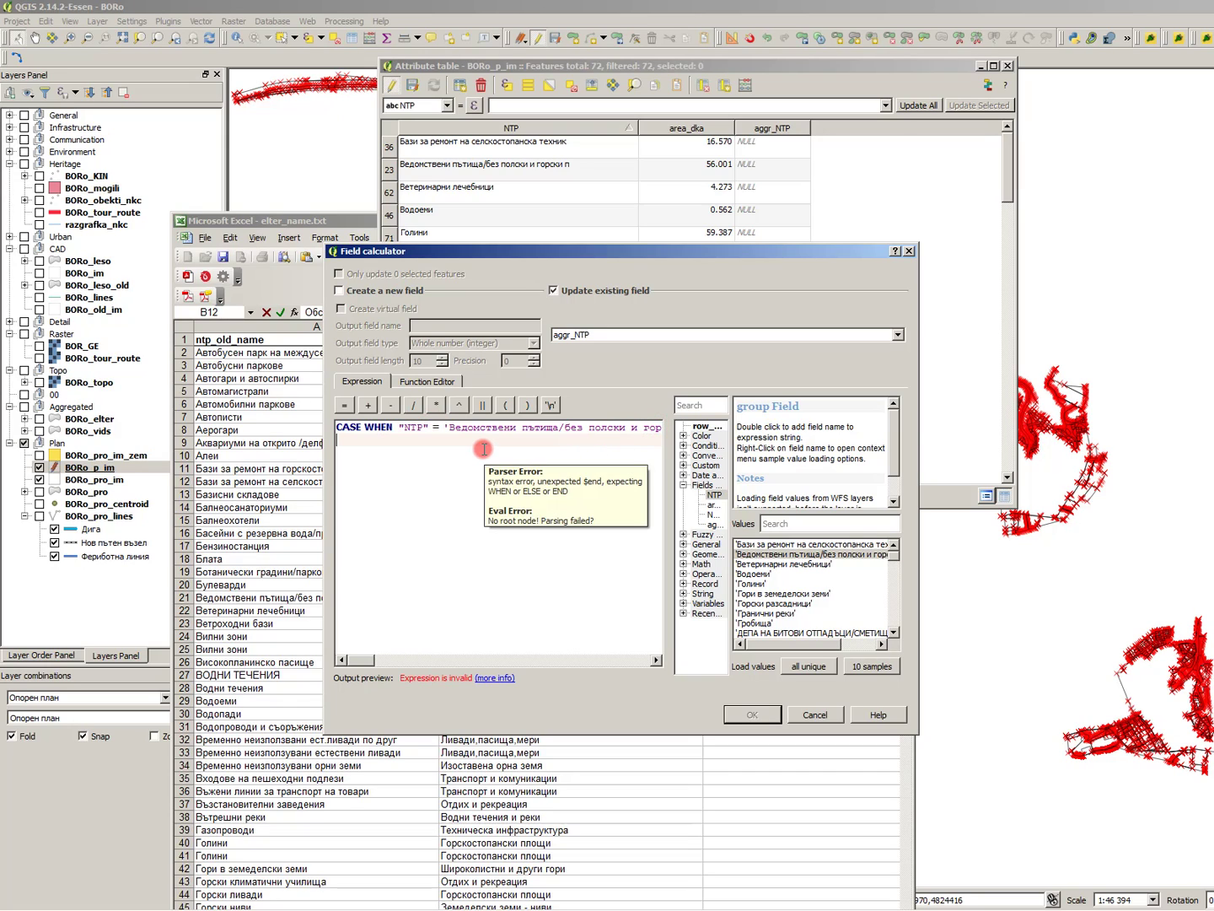
type("WHEN")
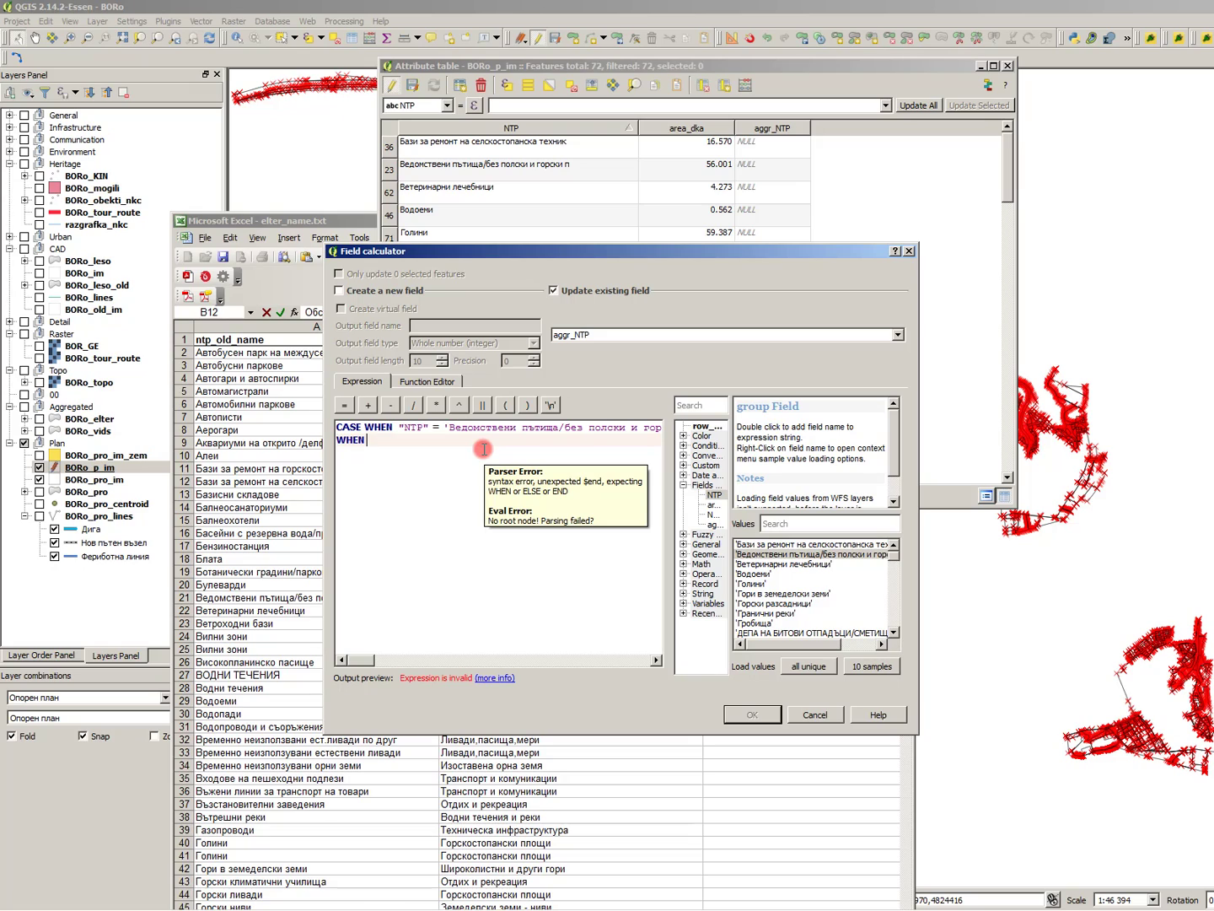
double_click(713, 495)
left_click(434, 472)
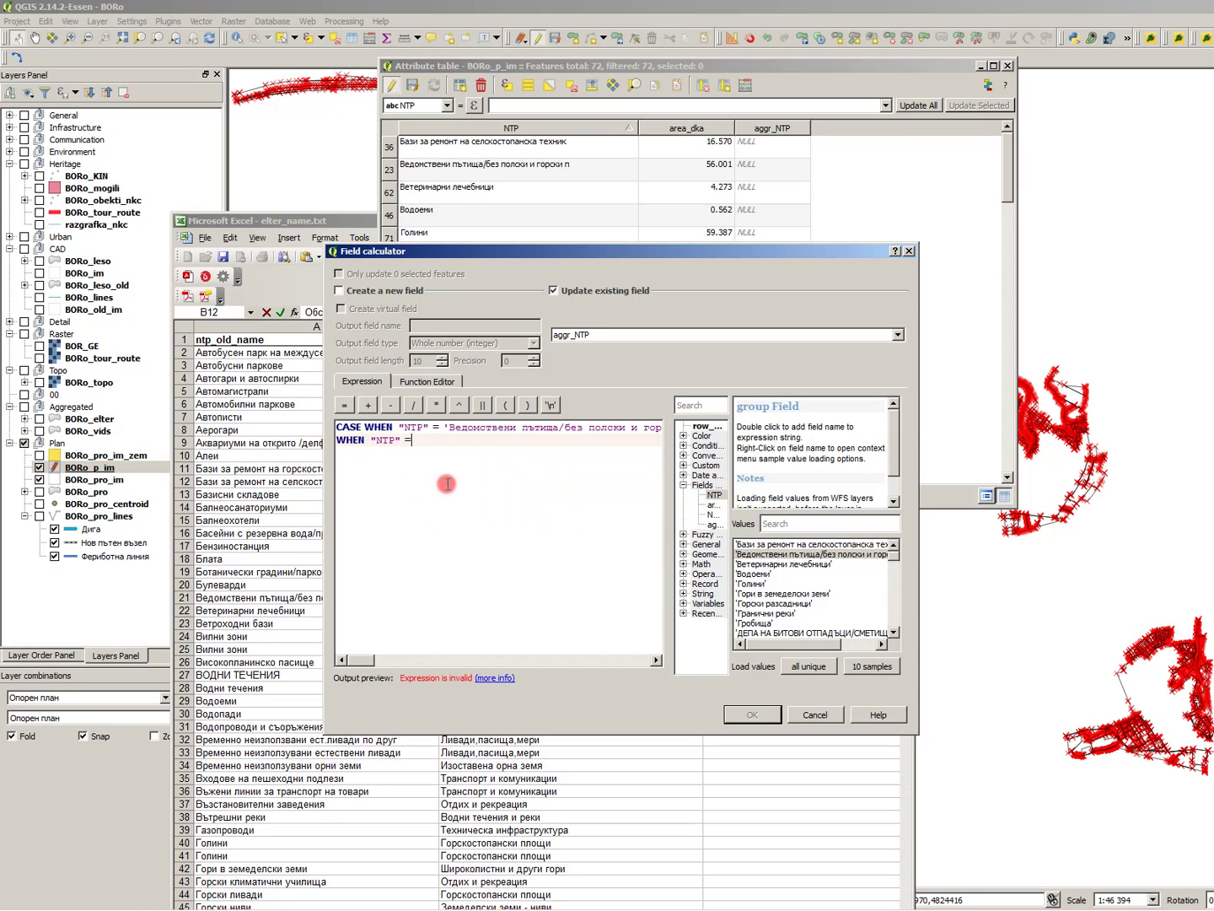
type("=")
double_click(797, 555)
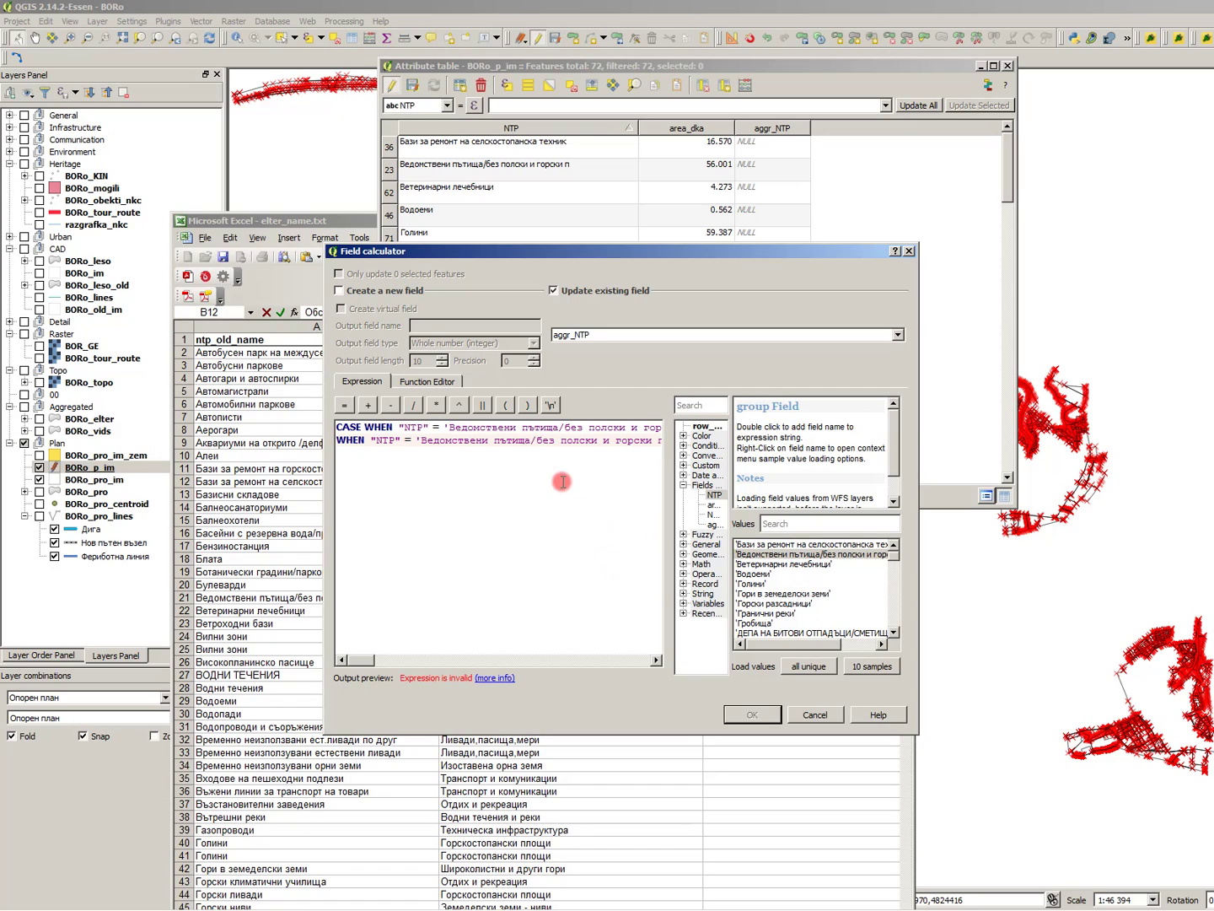
- Find 'Ведомствени пътища/без полски и горски п' in elter_name.txt in Excel and copy its new name from cell B21
left_click_drag(421, 440, 620, 438)
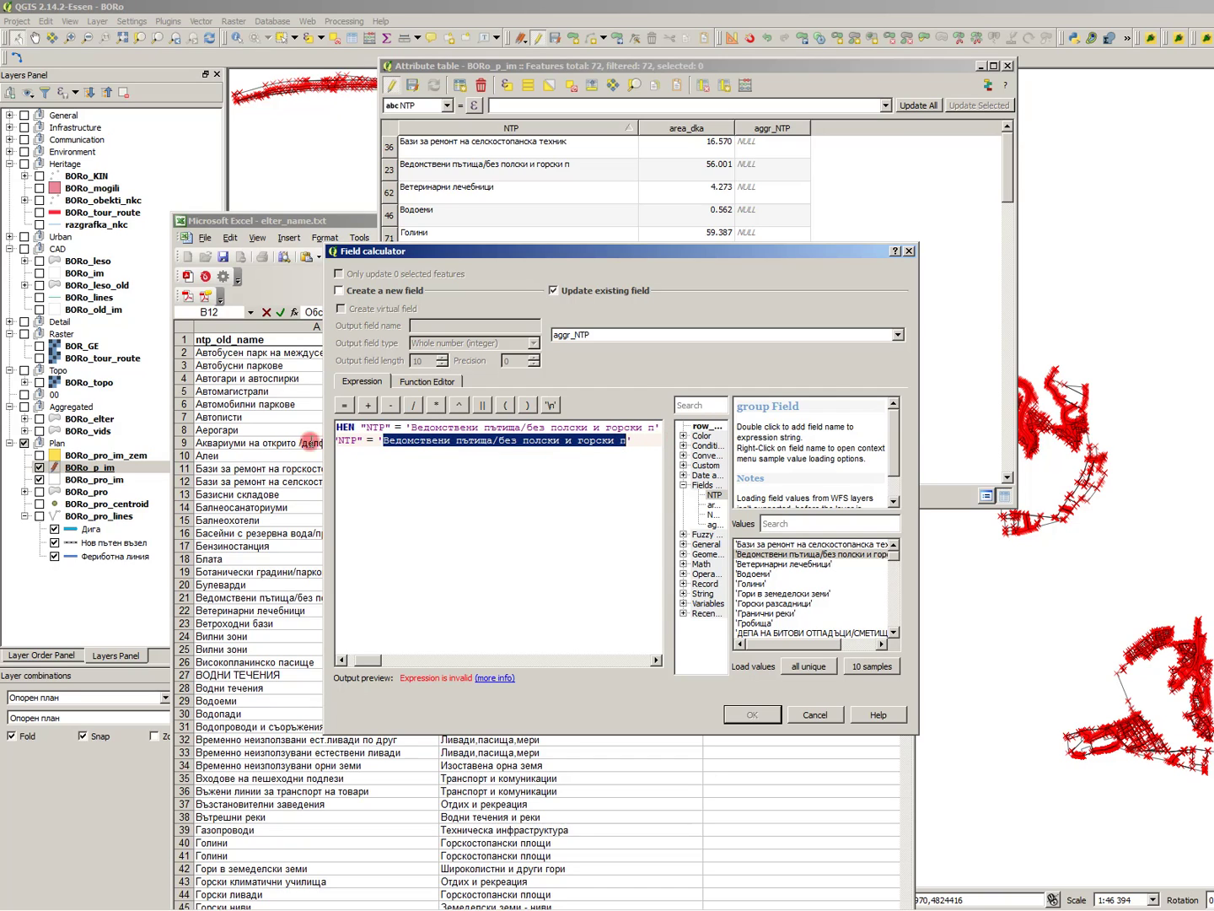
left_click(310, 442)
key("ctrl+f")
type("Ведомствени пътища/без полски и горски п")
left_click(721, 639)
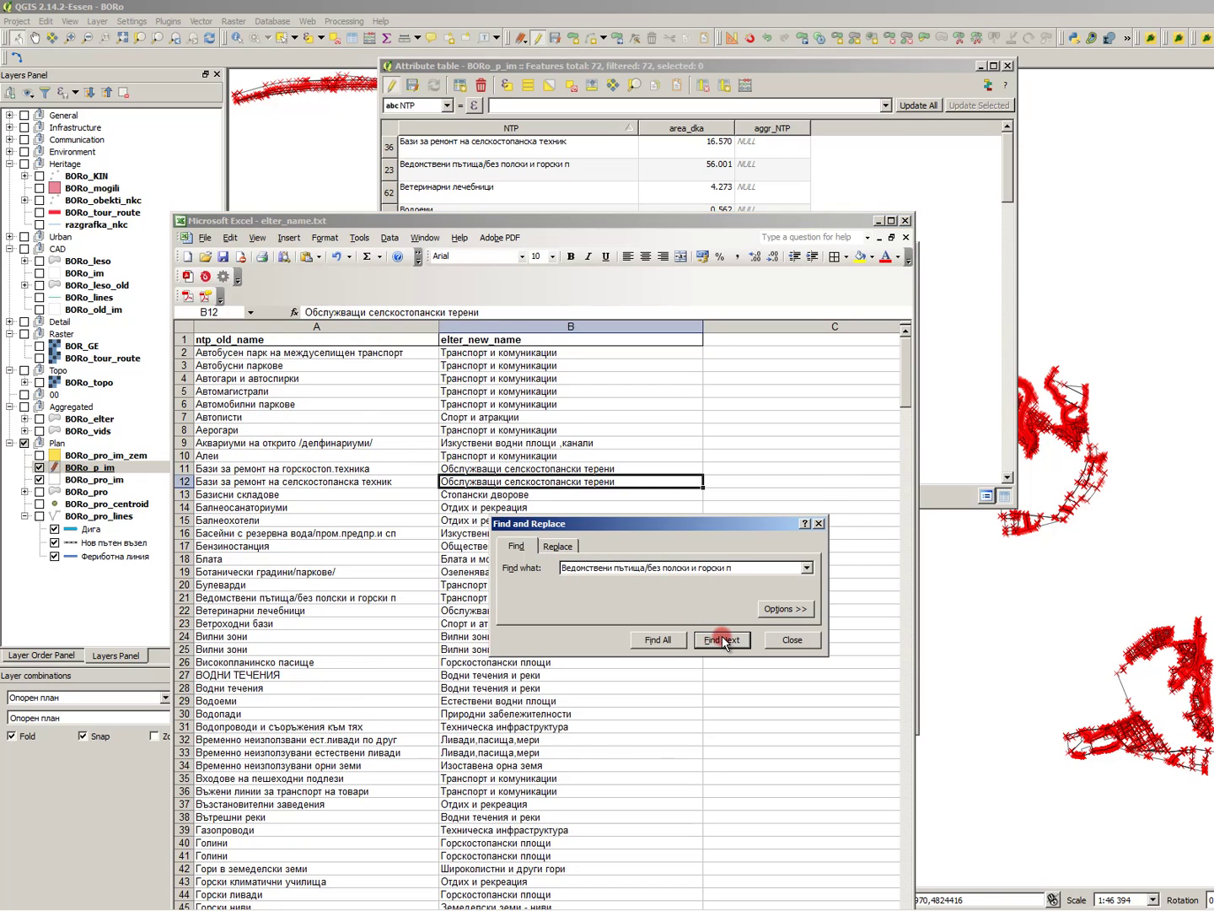
left_click(339, 597)
left_click(459, 598)
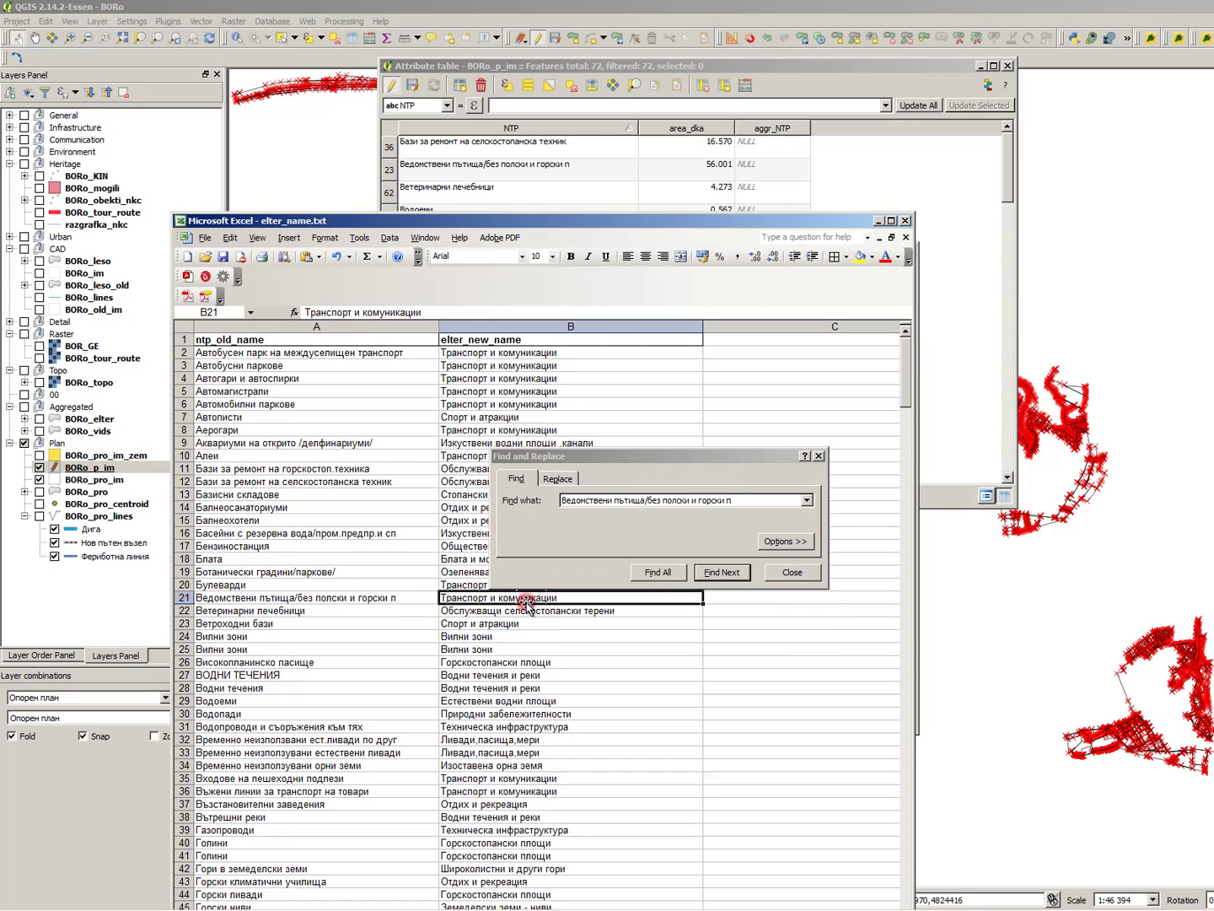
key("ctrl+c")
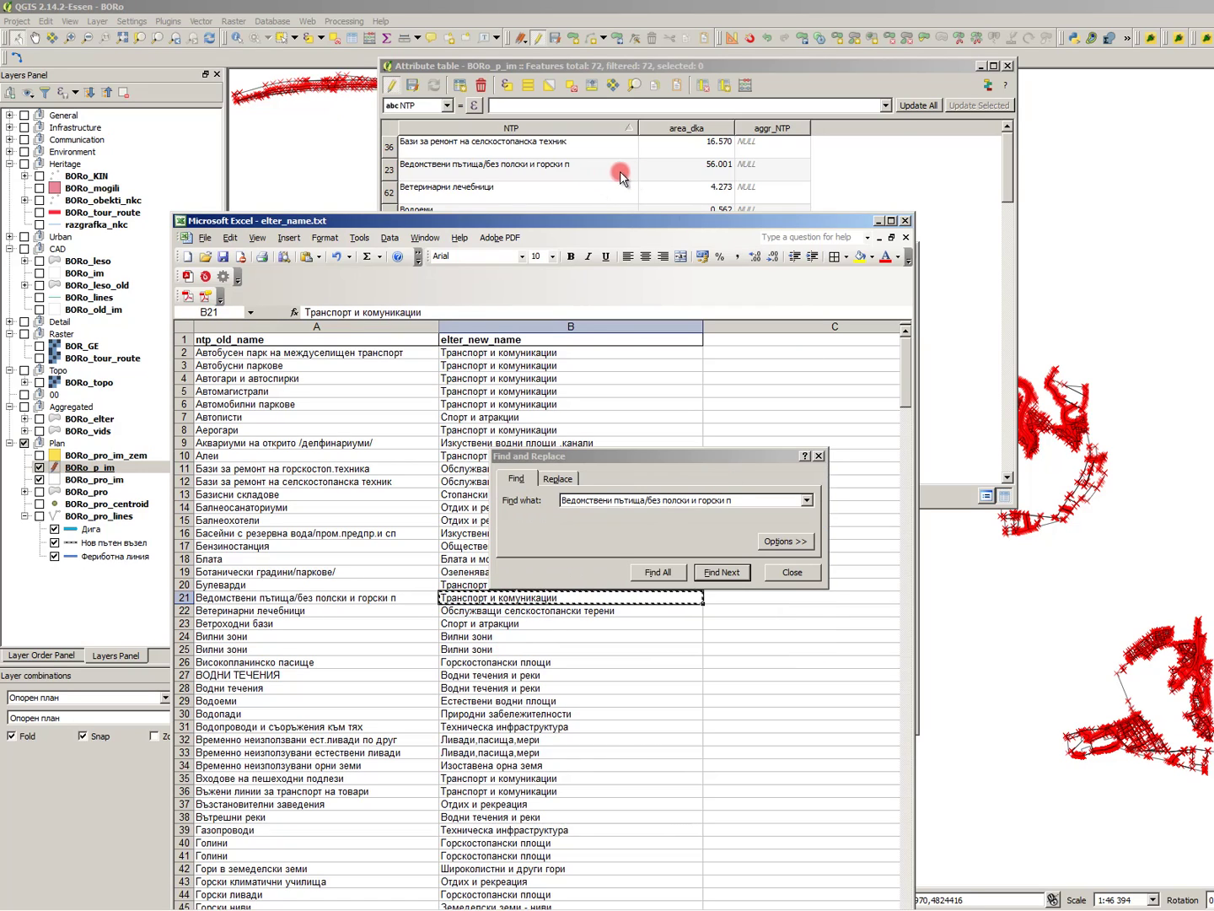
- Back in the QGIS field calculator, complete the second condition with THEN 'Транспорт и комуникации', enclosing the pasted name in single quotes
left_click(658, 169)
left_click(648, 447)
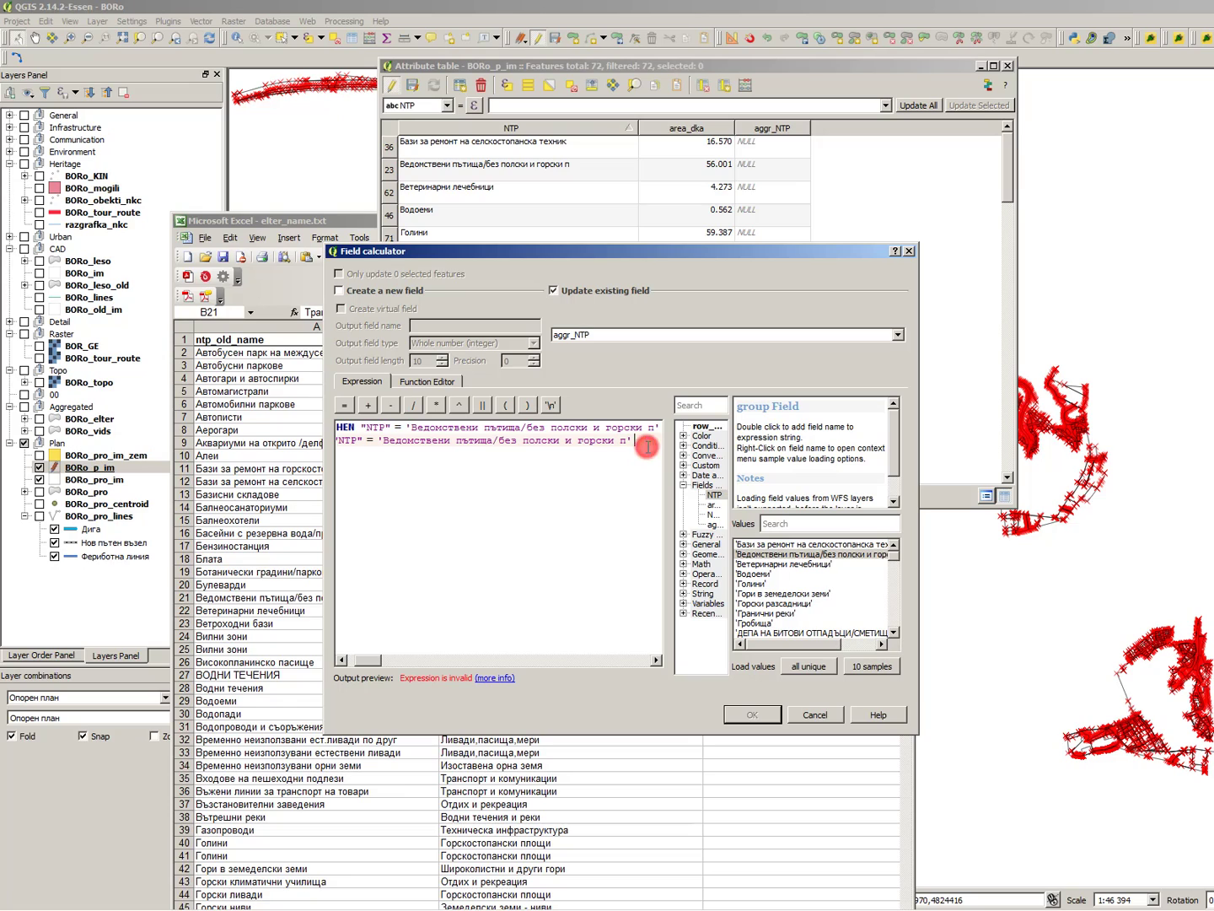
type("THEN")
key("Return")
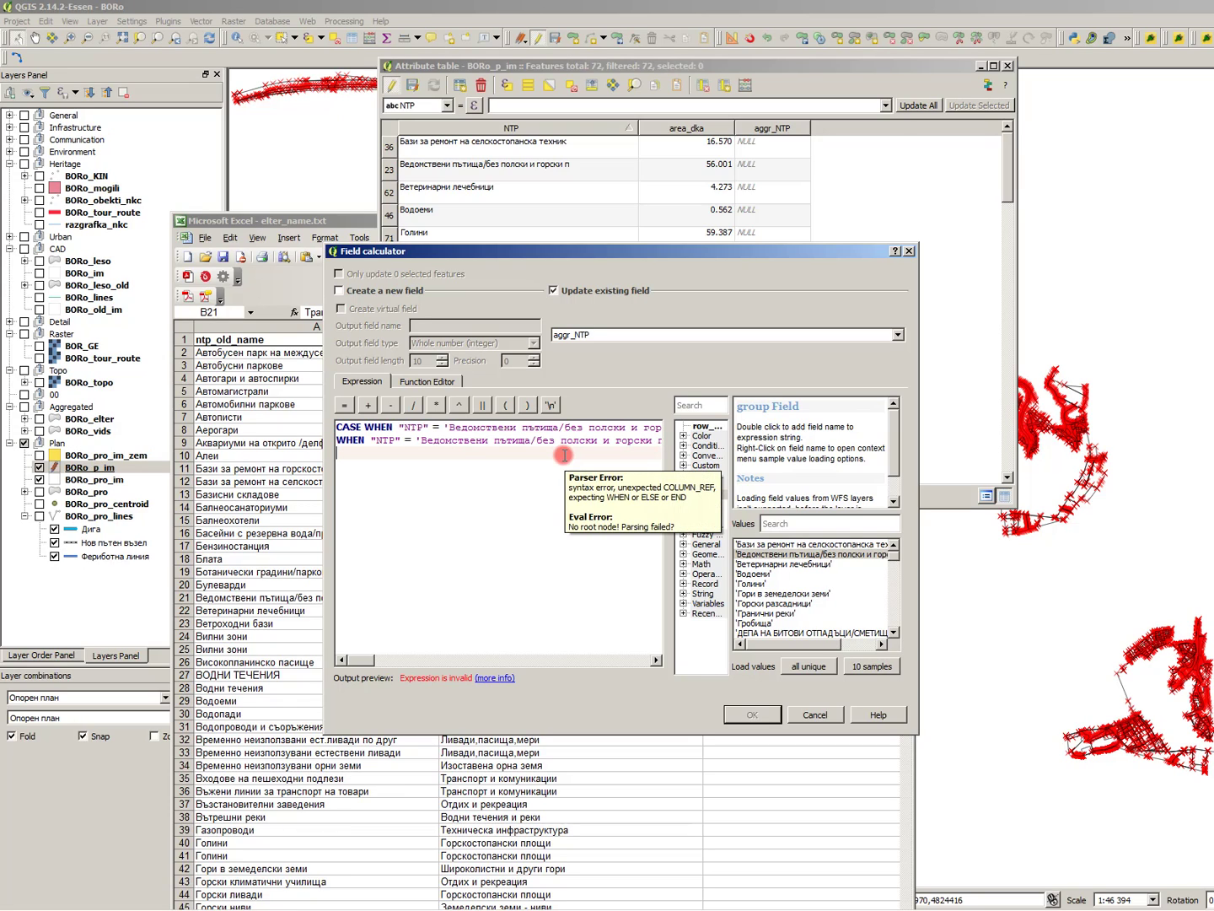
left_click_drag(371, 662, 434, 659)
left_click(528, 446)
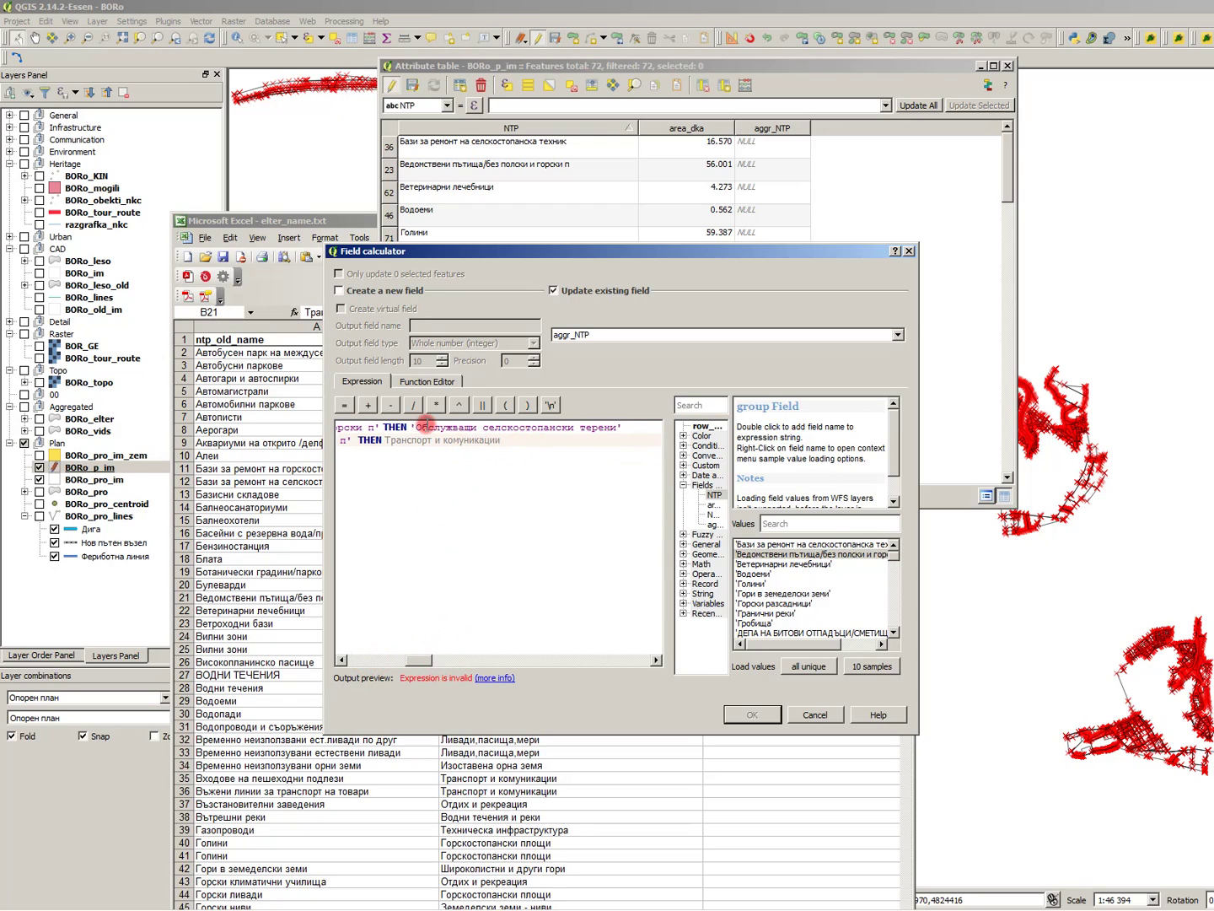
type("'")
left_click(389, 441)
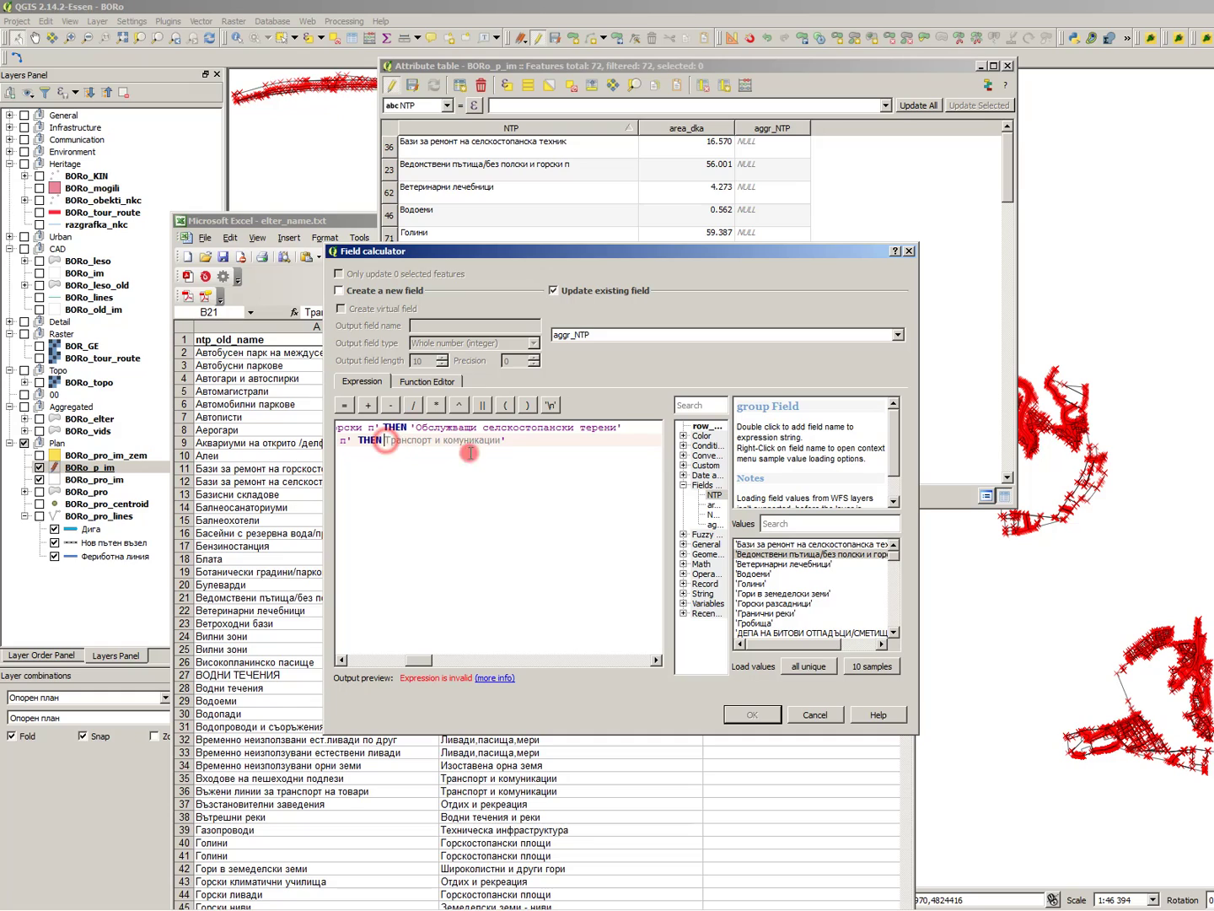
type("'")
- Add a third line WHEN "NTP" = 'Ветеринарни лечебници' THEN, taking the value from the field's unique values
key("Down")
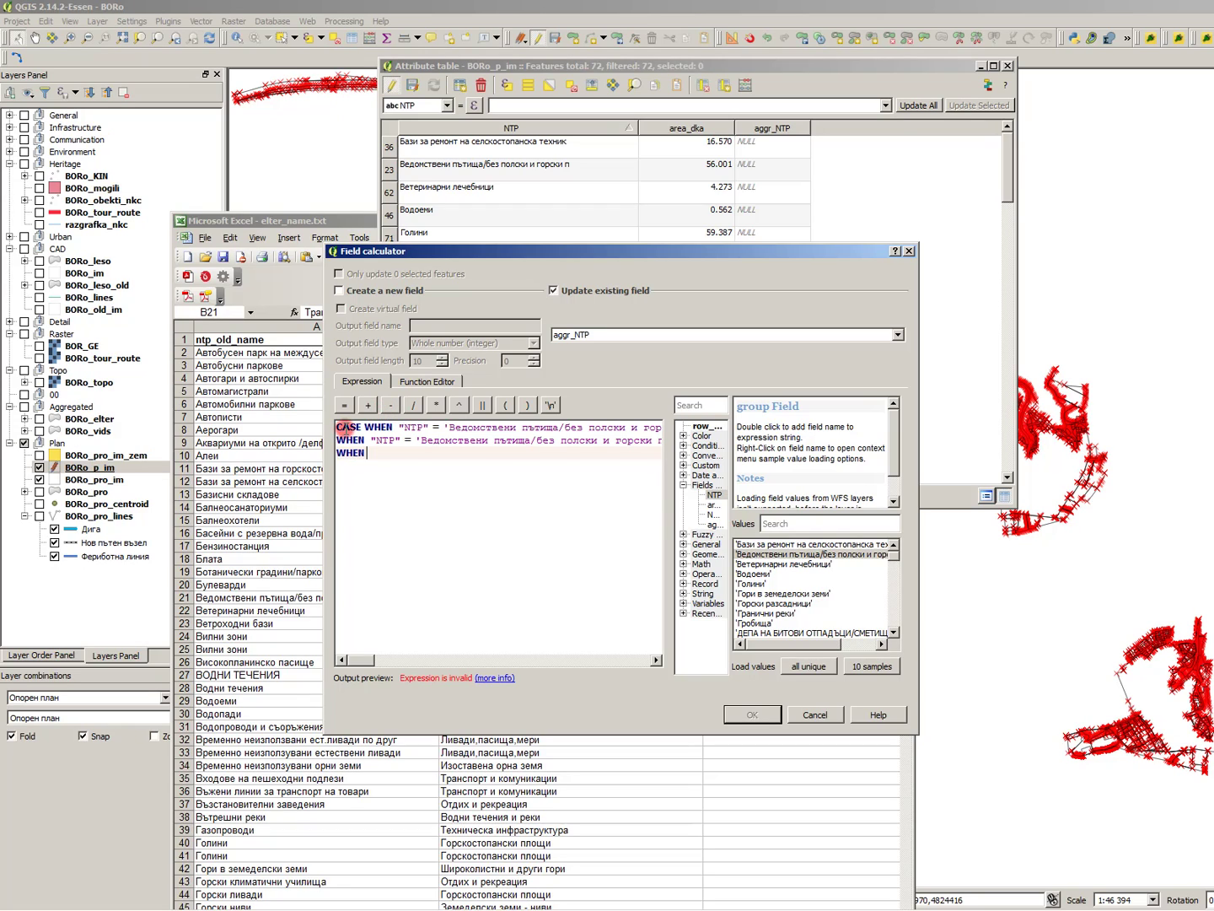
double_click(716, 496)
double_click(771, 563)
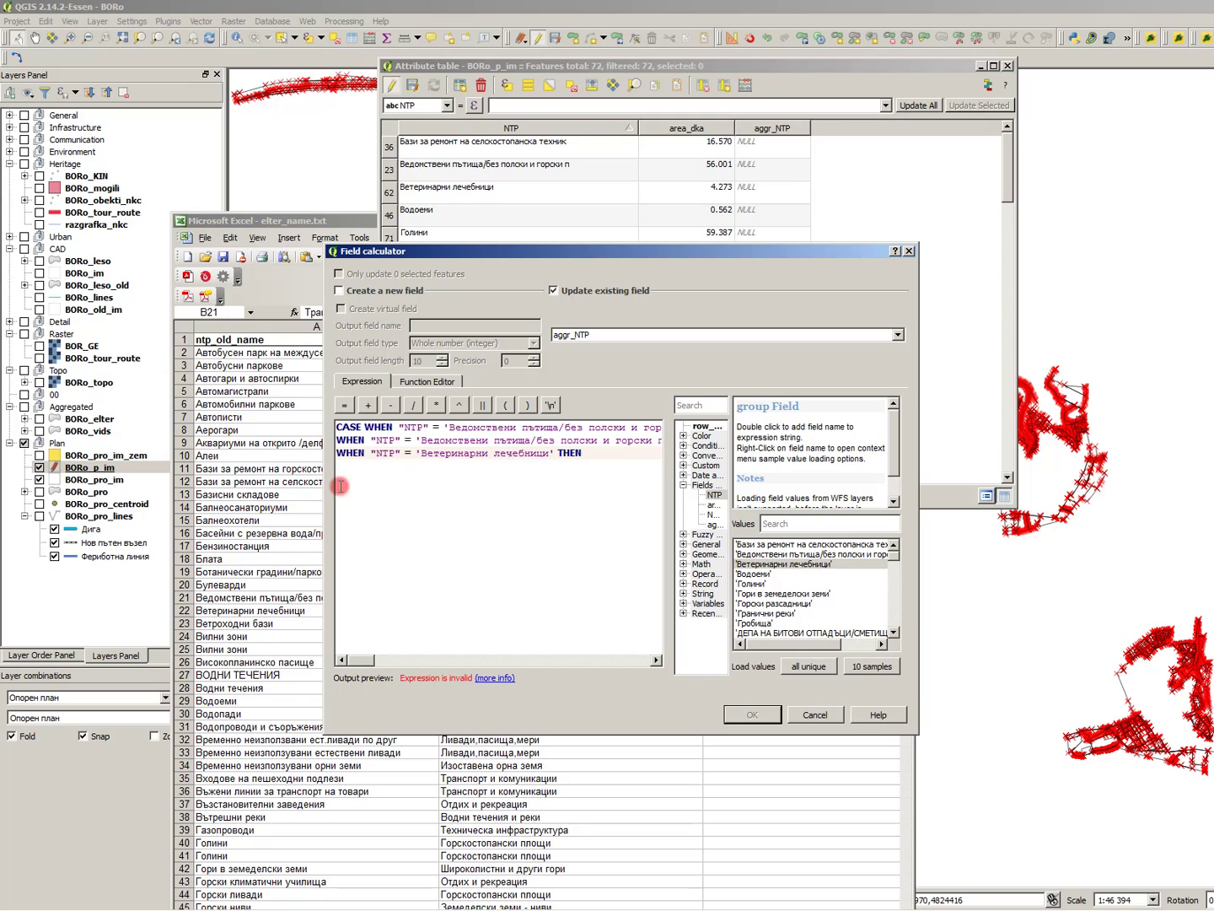
- Copy 'Обслужващи селскостопански терени' from cell B22 of elter_name.txt in Excel and paste it in single quotes as the third THEN result
left_click(274, 510)
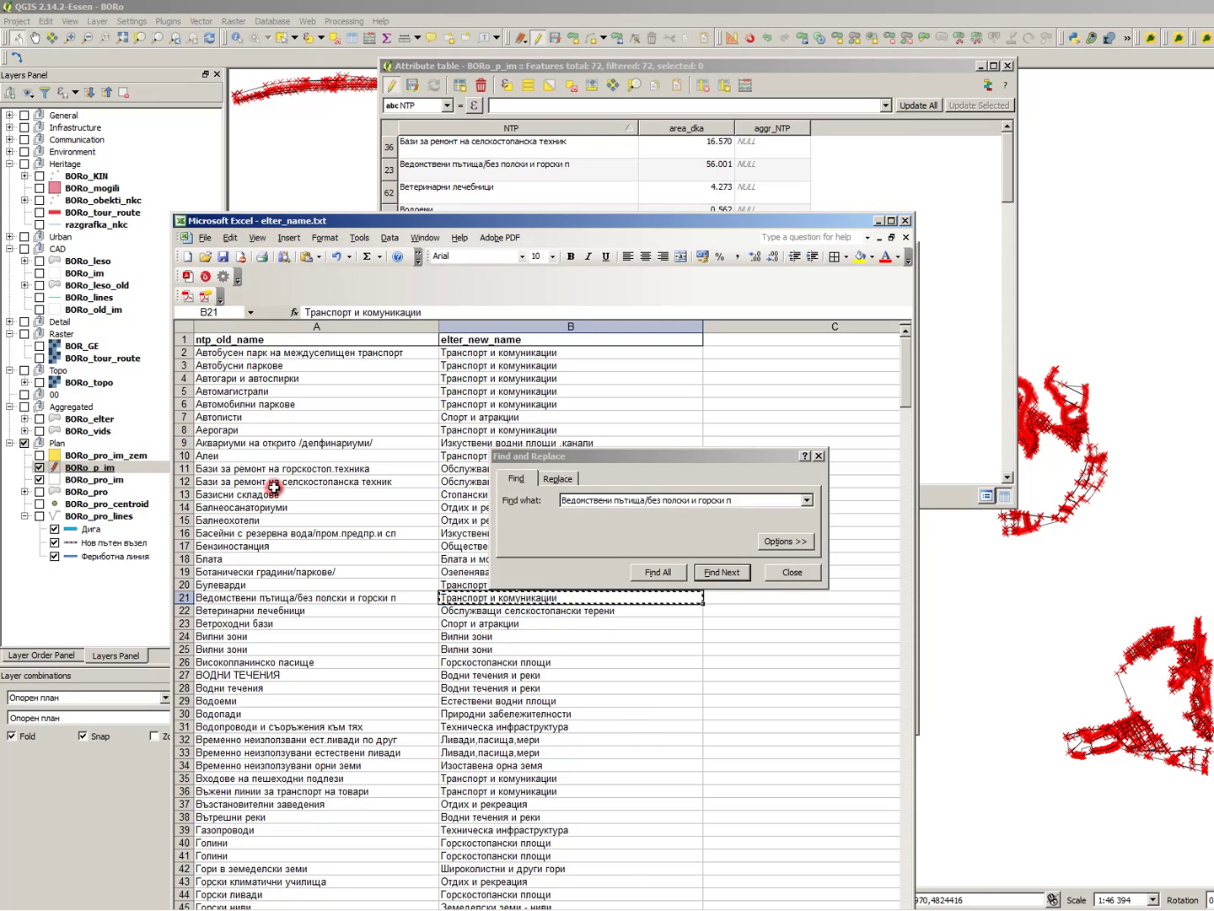
left_click(506, 611)
key("ctrl+c")
key("ctrl+v")
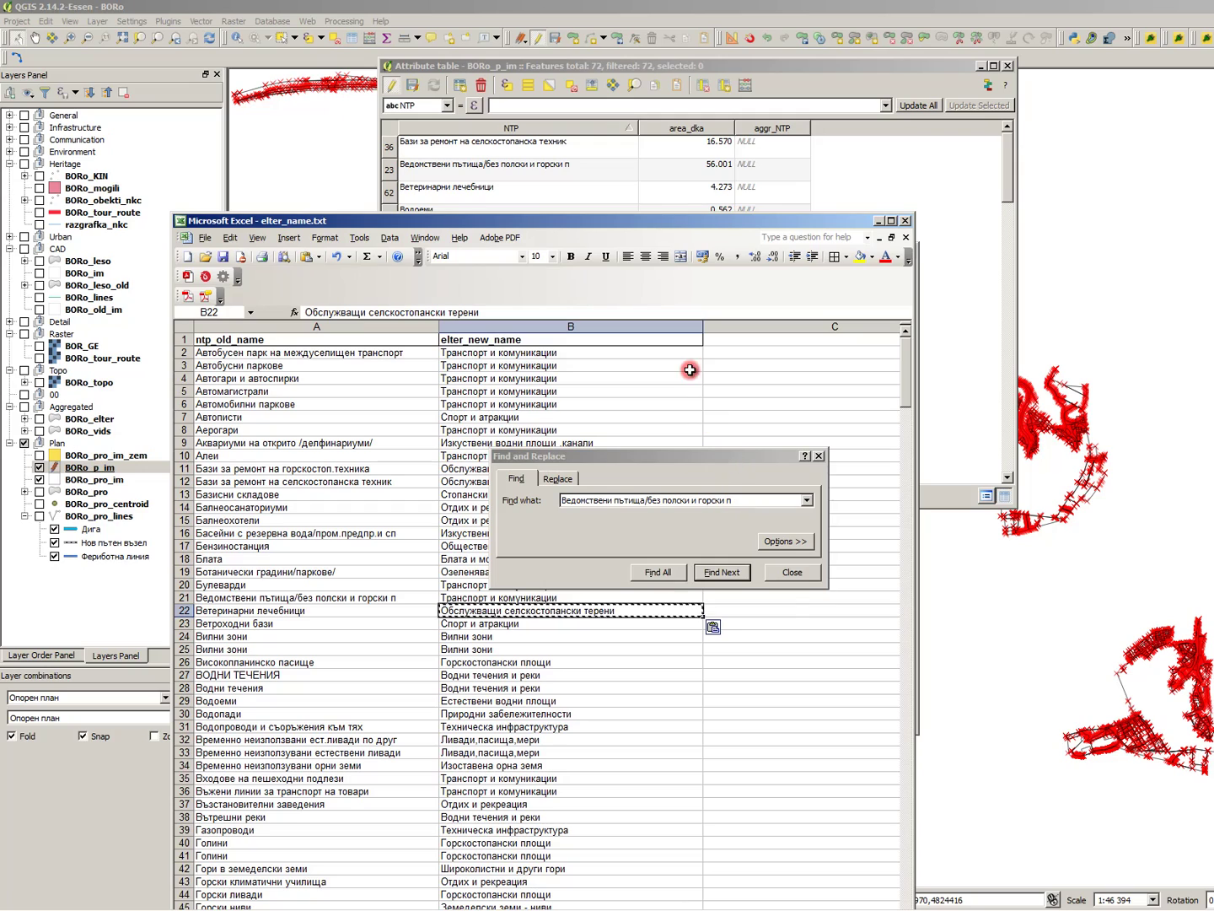
left_click(692, 181)
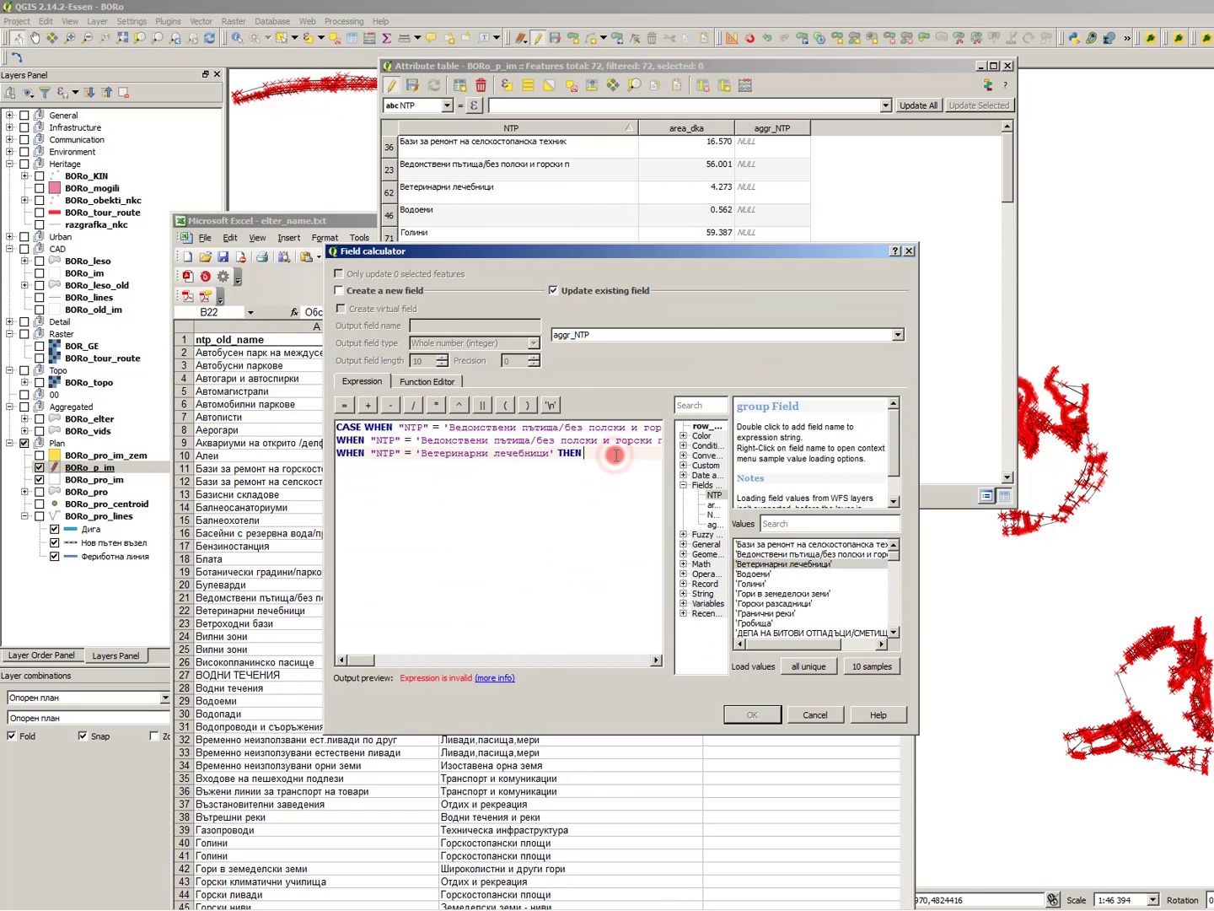
key("ctrl+v")
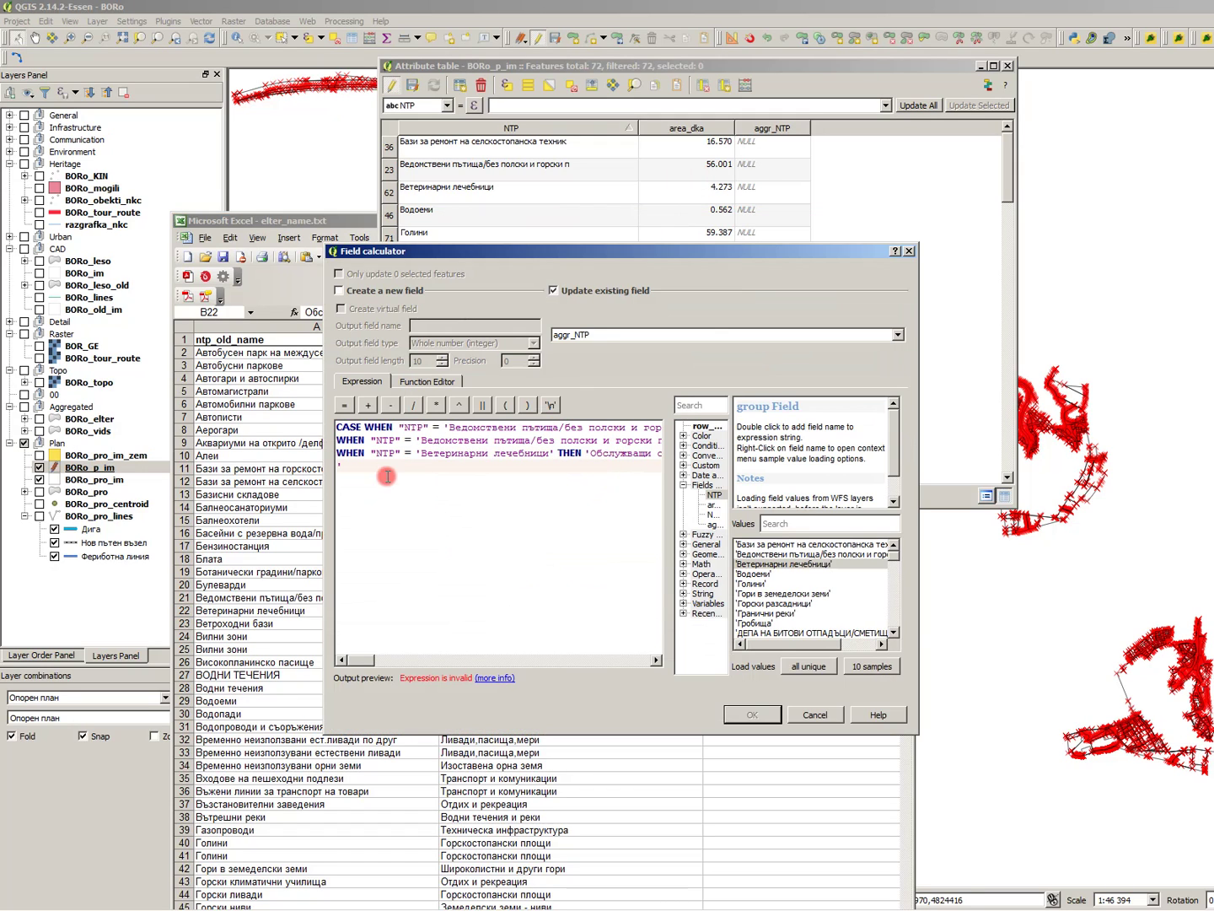
left_click(339, 465)
key("BackSpace")
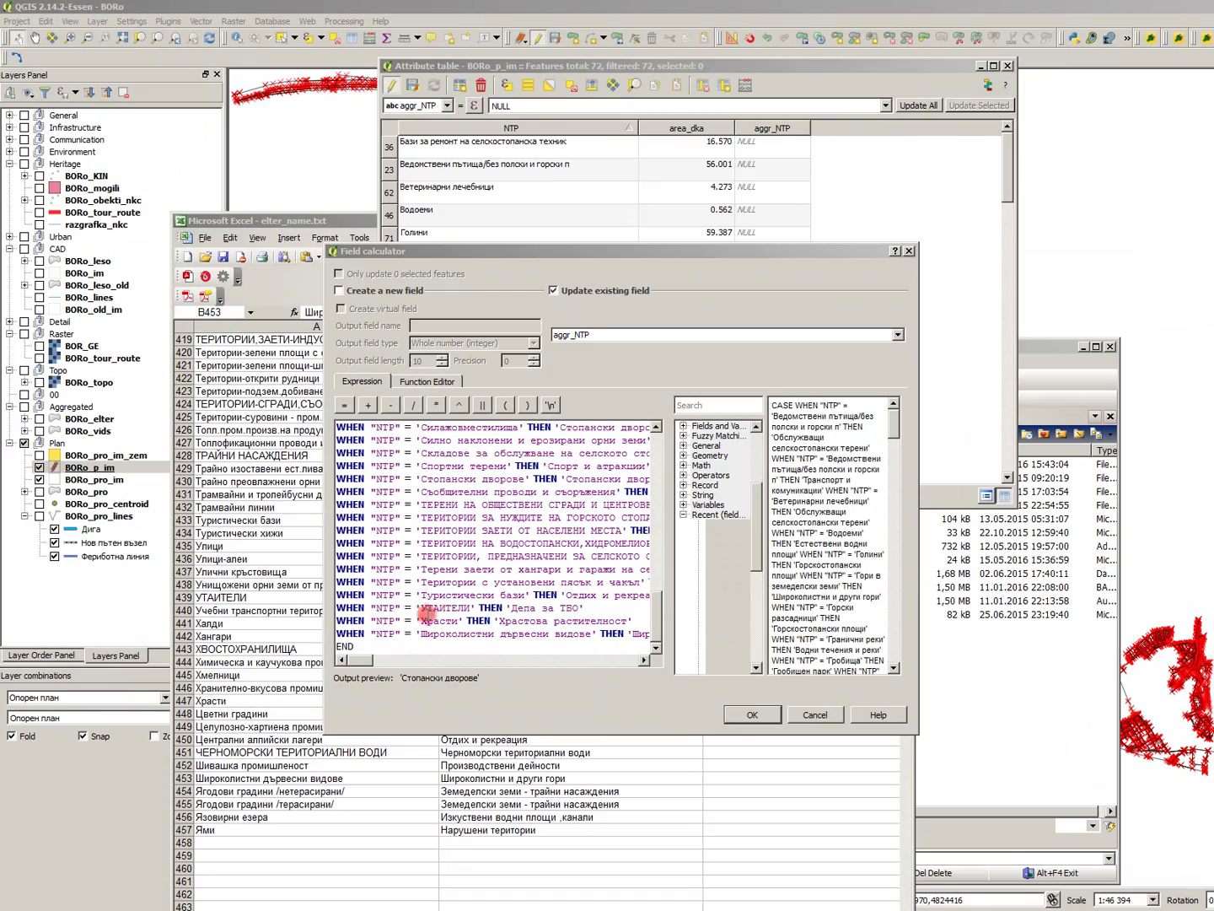
- Review the completed CASE expression between its first WHEN line and END, collapsing the Recent (fieldcalc) group in the function list
left_click(439, 607)
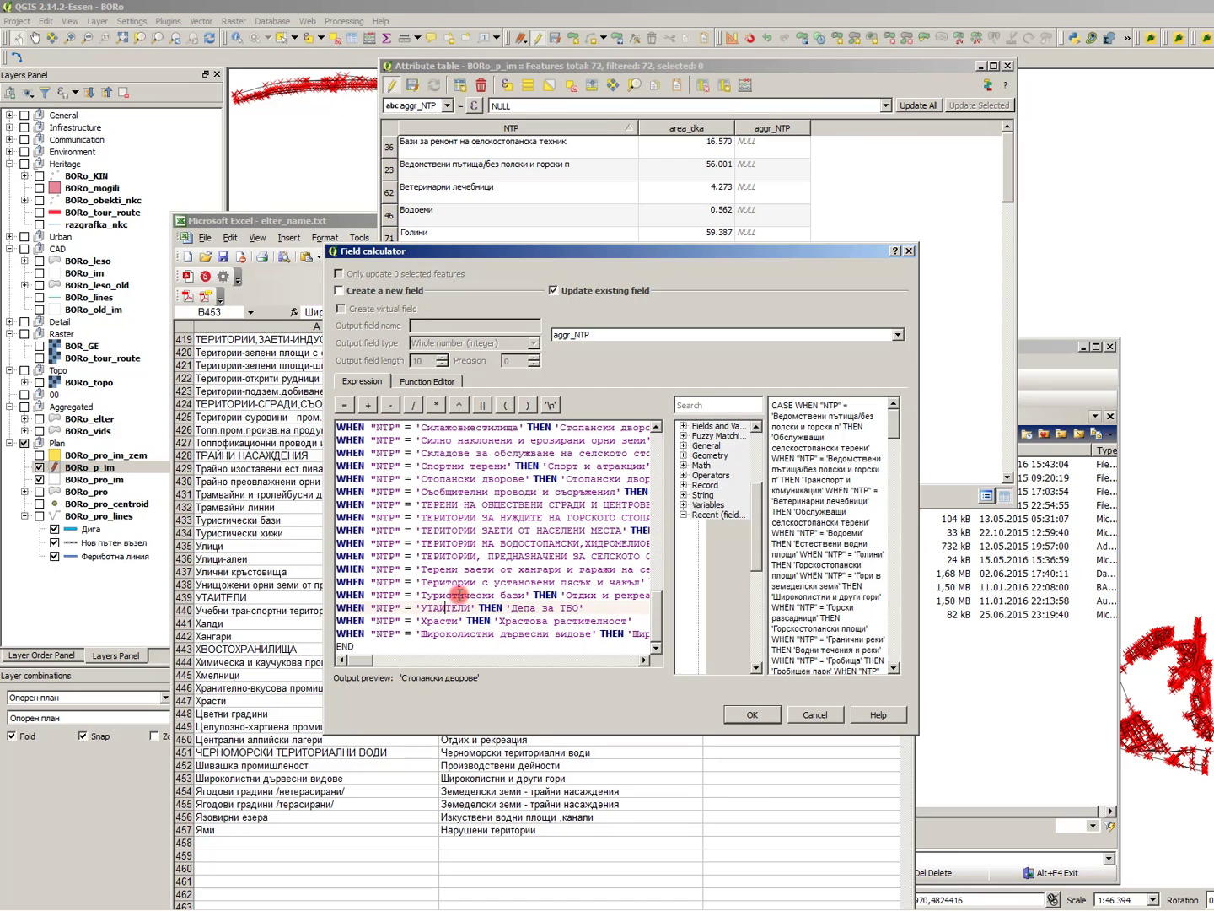
scroll(446, 590, "up", 15)
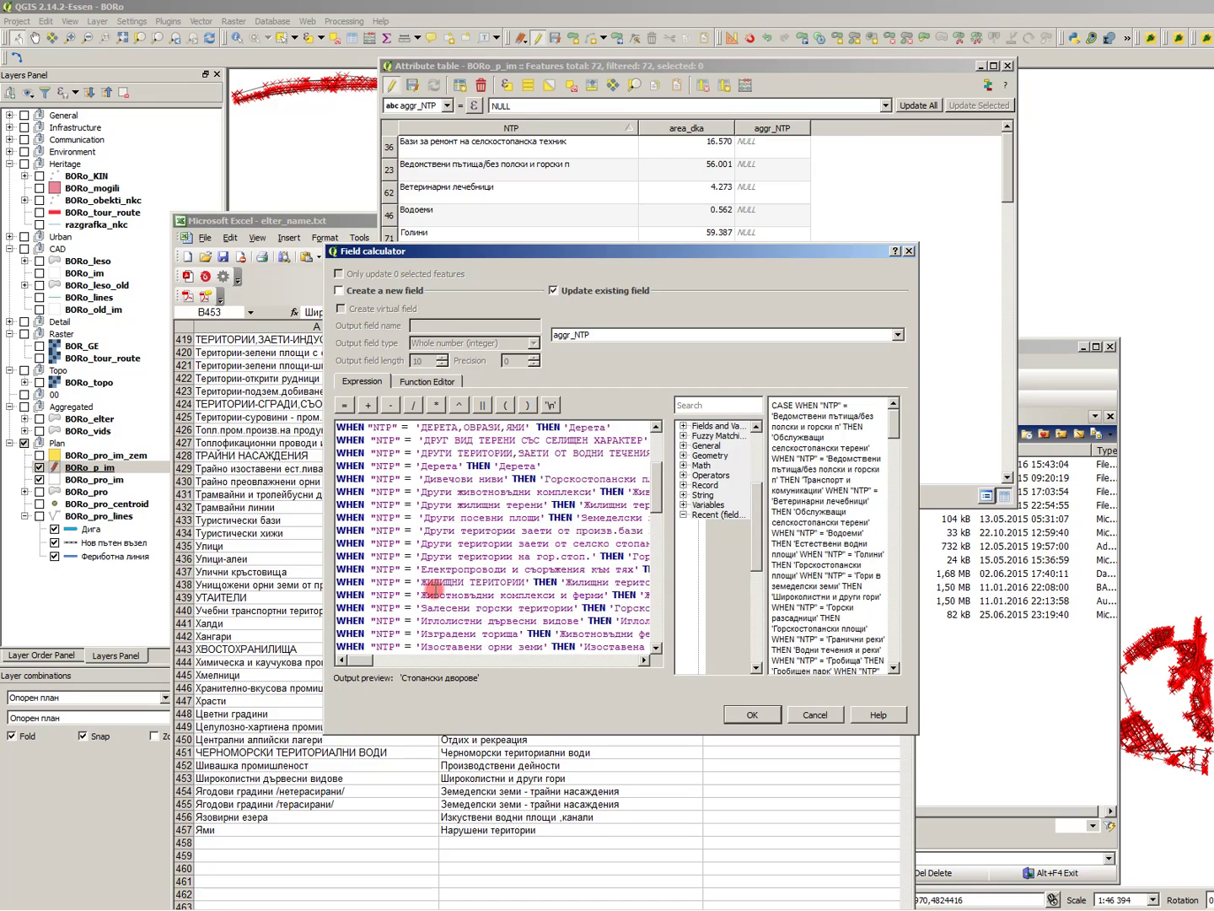
scroll(433, 588, "up", 4)
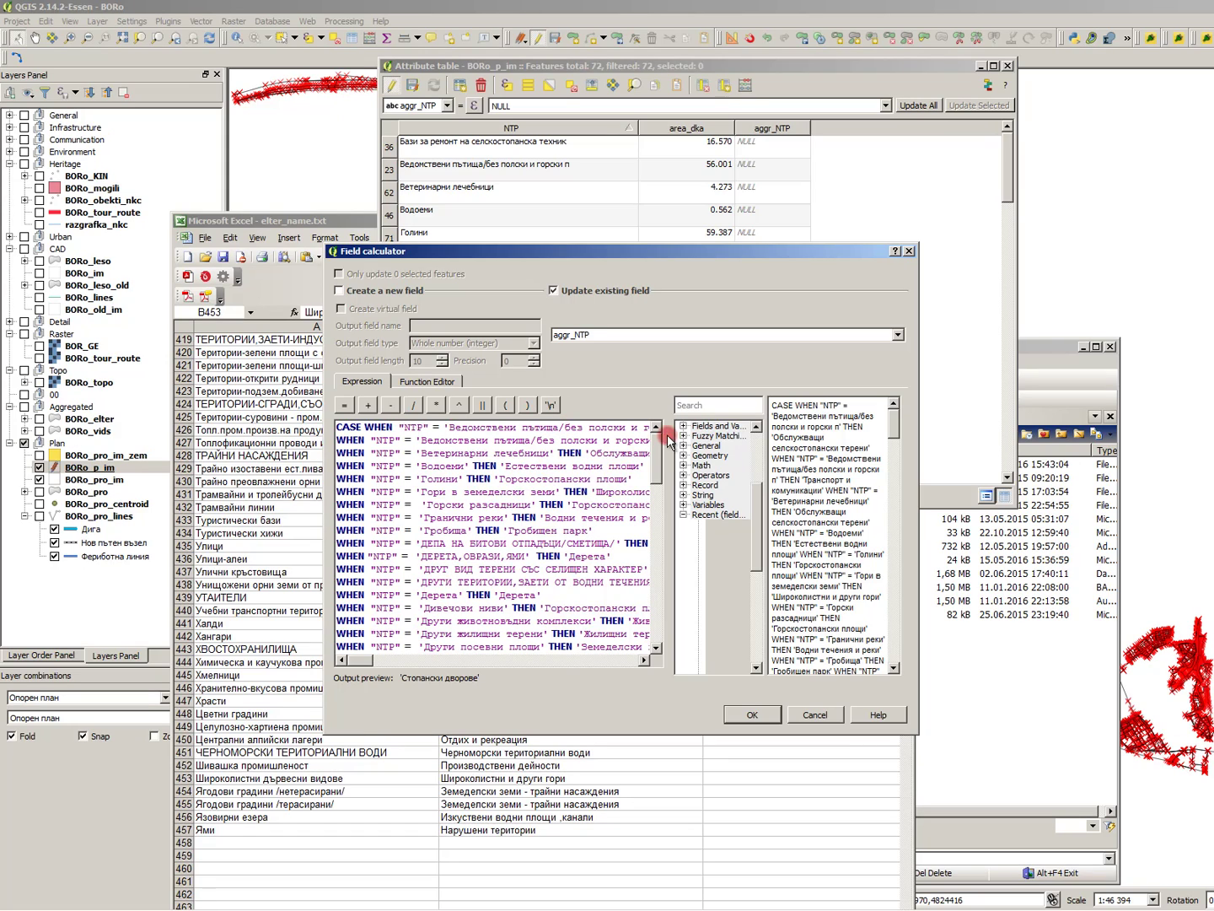
left_click(709, 456)
left_click(725, 530)
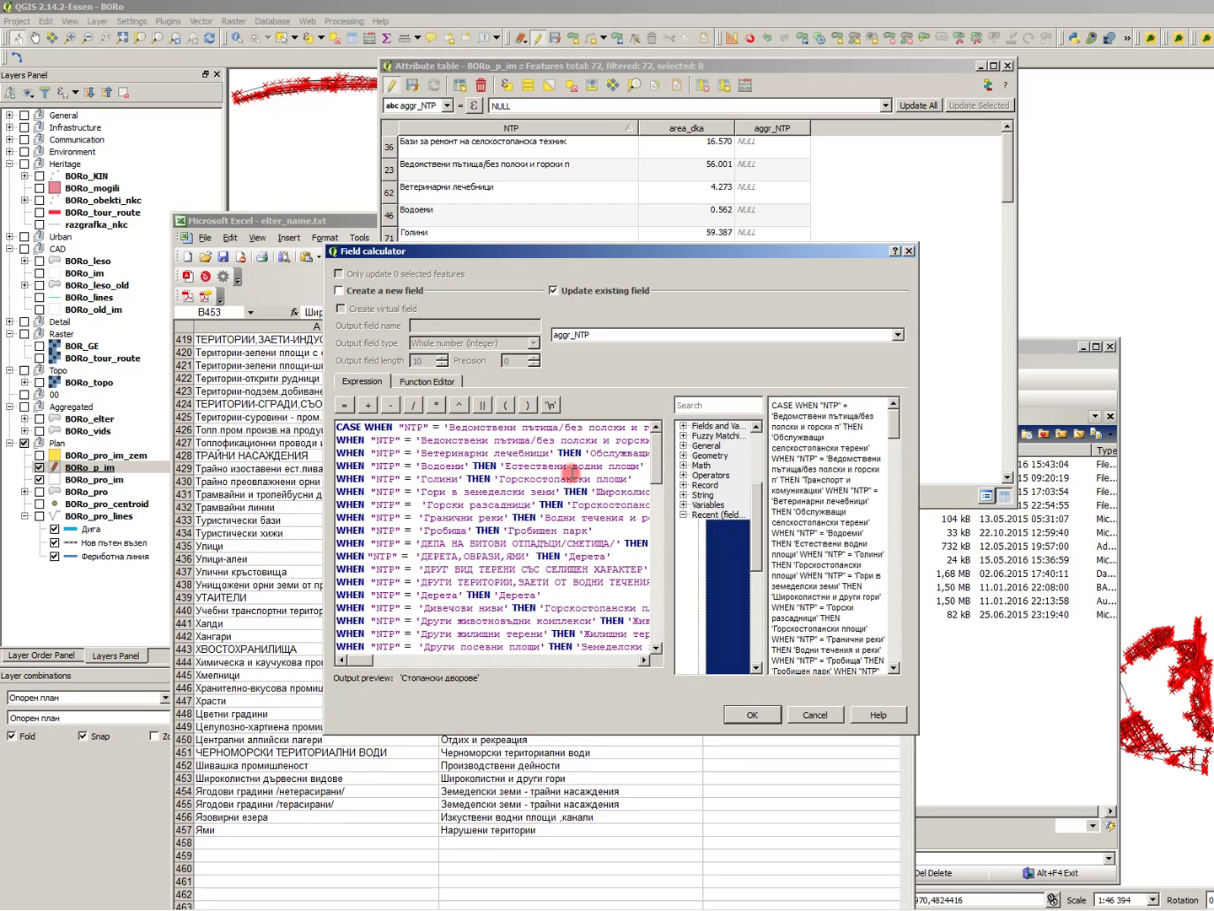
left_click(552, 427)
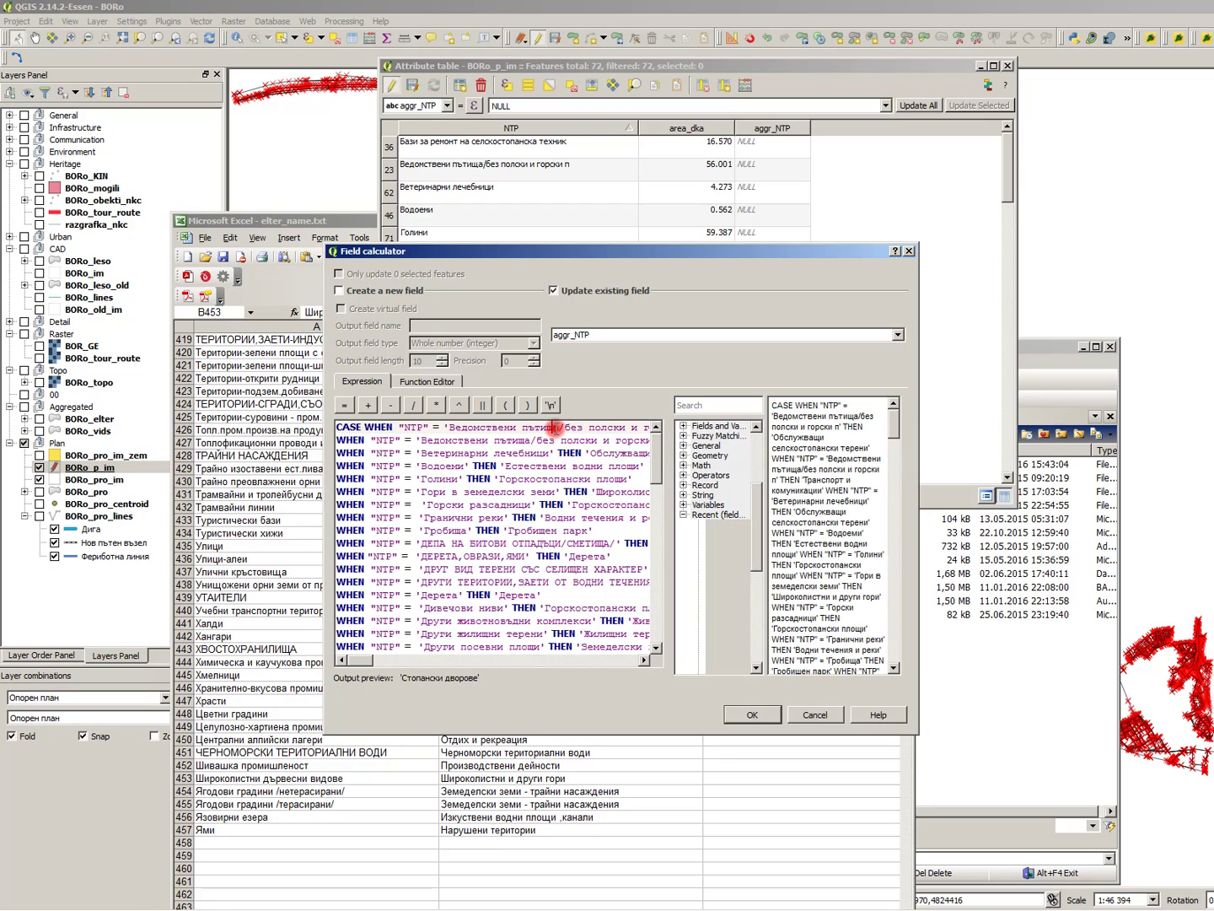
left_click(724, 446)
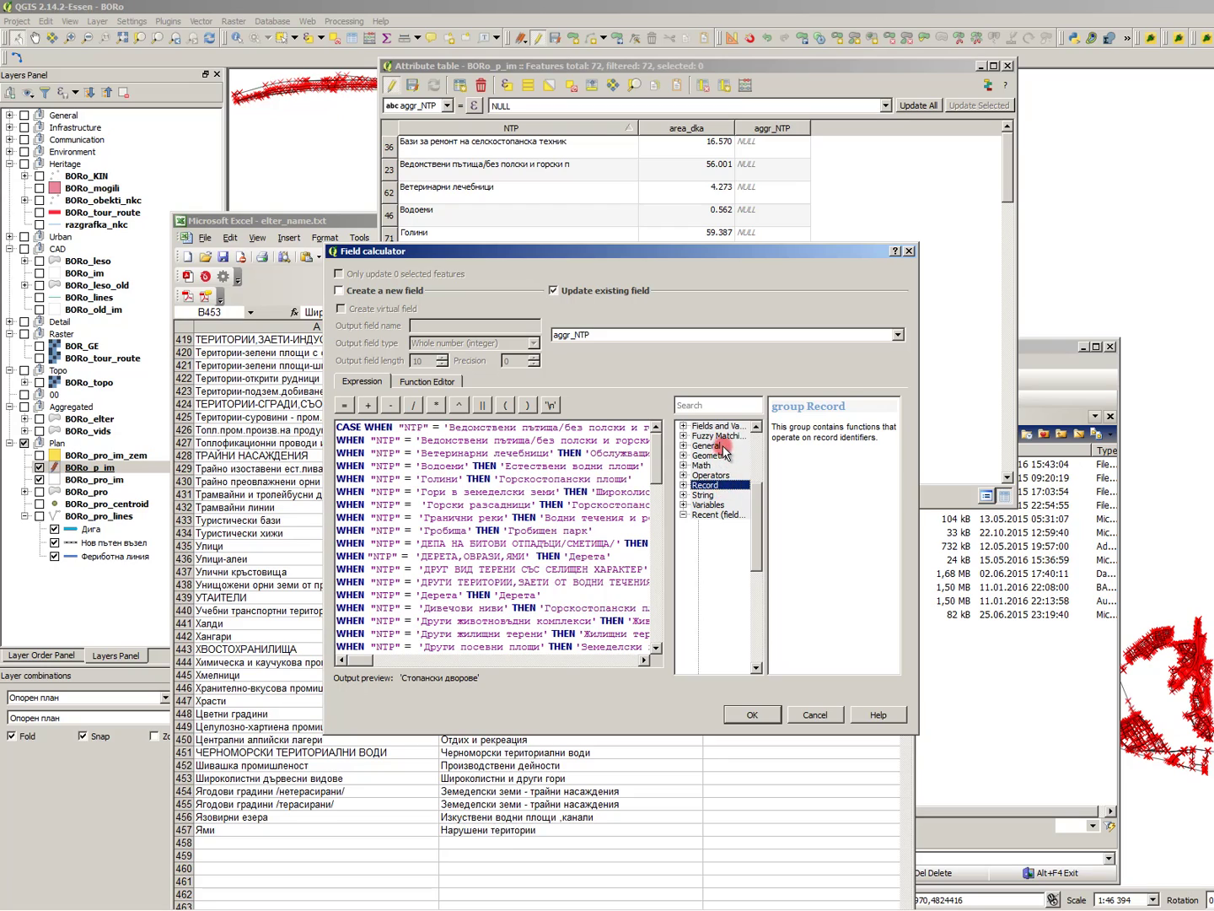
left_click(684, 514)
left_click(719, 475)
double_click(719, 477)
left_click(706, 485)
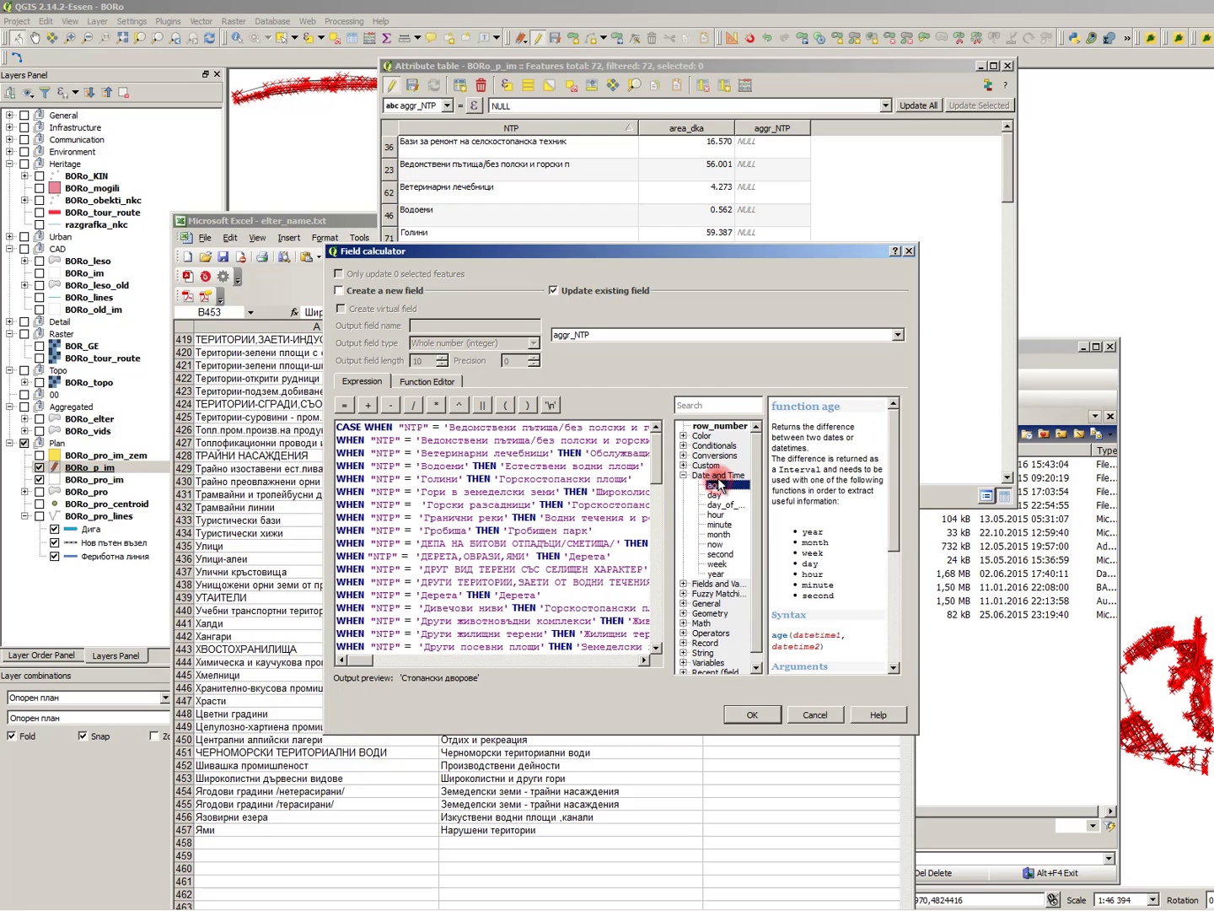
double_click(706, 477)
left_click(506, 479)
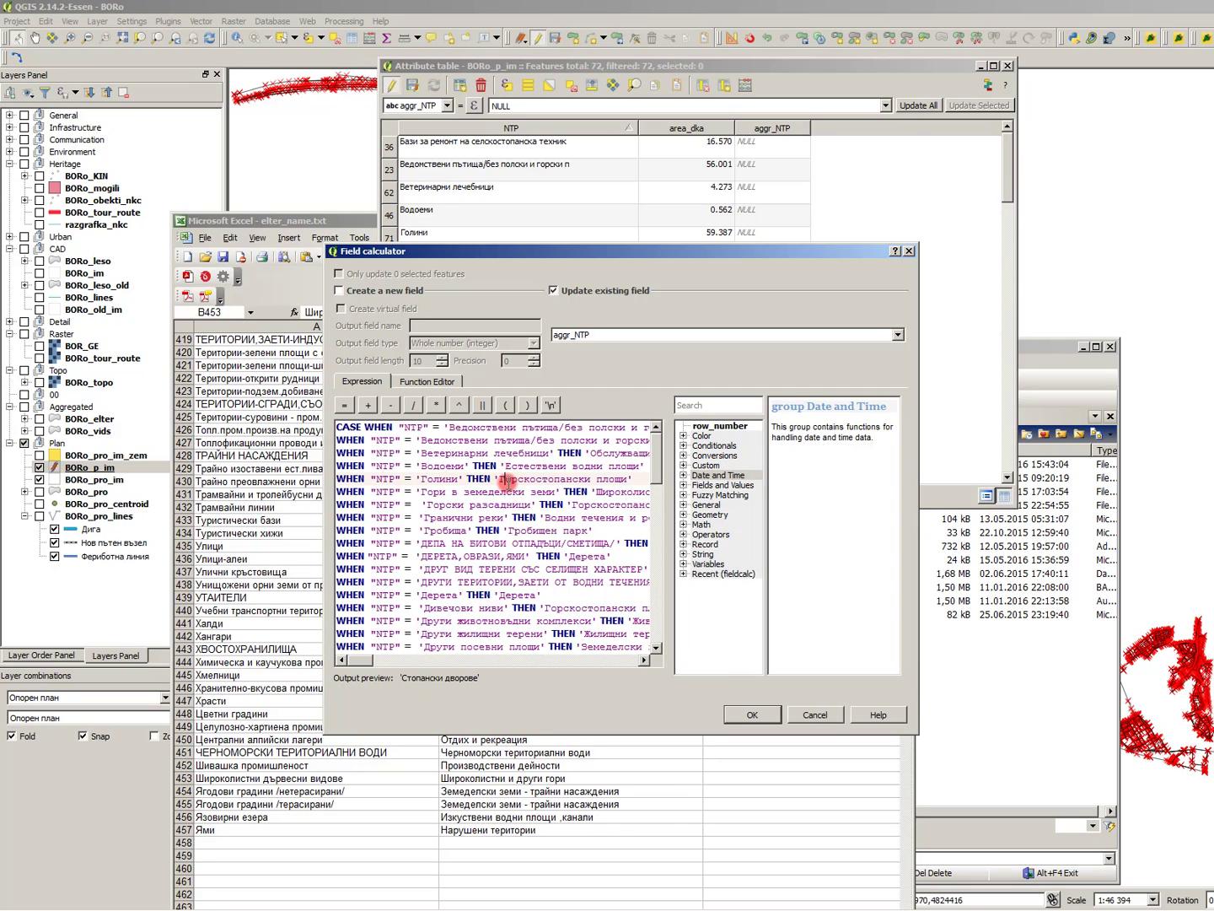
scroll(506, 479, "down", 15)
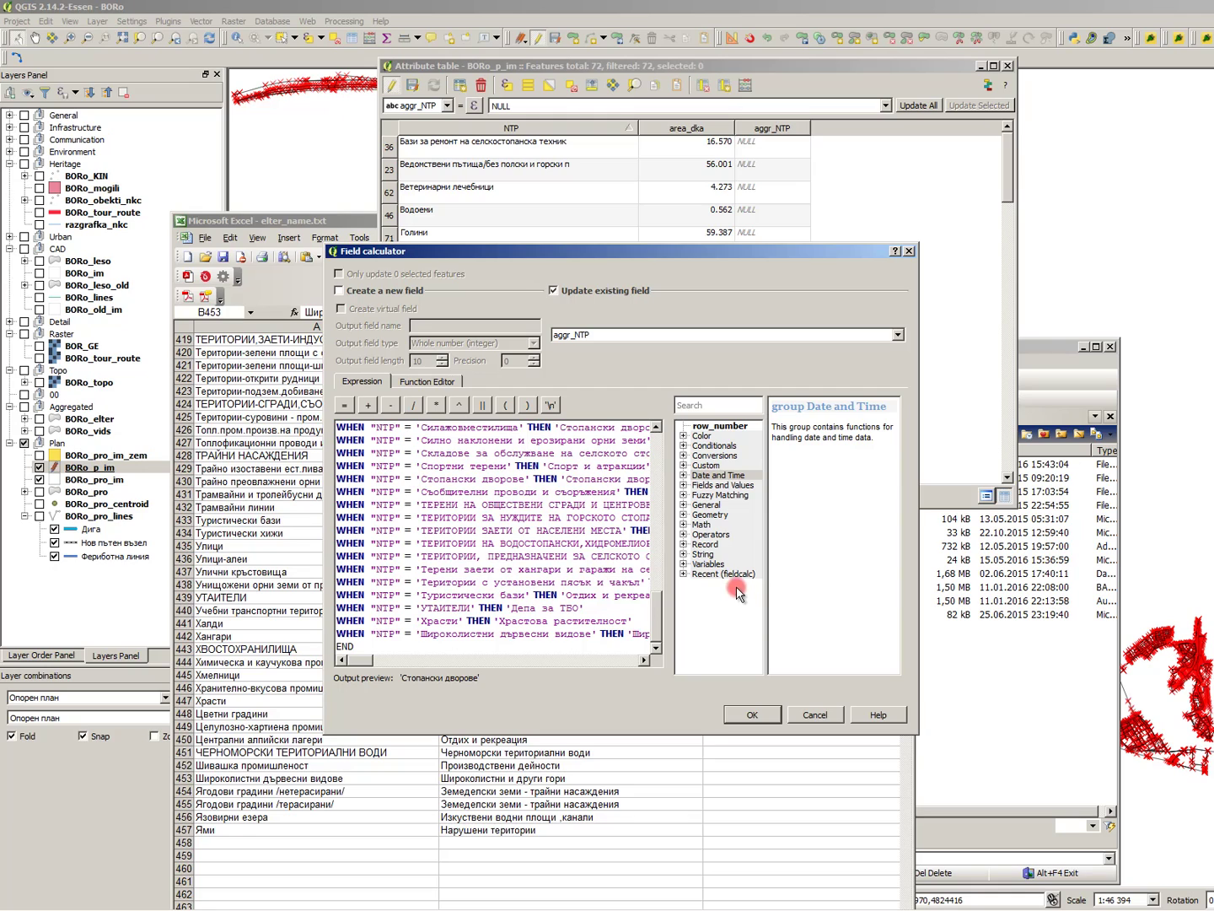
scroll(551, 523, "up", 5)
scroll(552, 522, "up", 4)
scroll(560, 511, "up", 6)
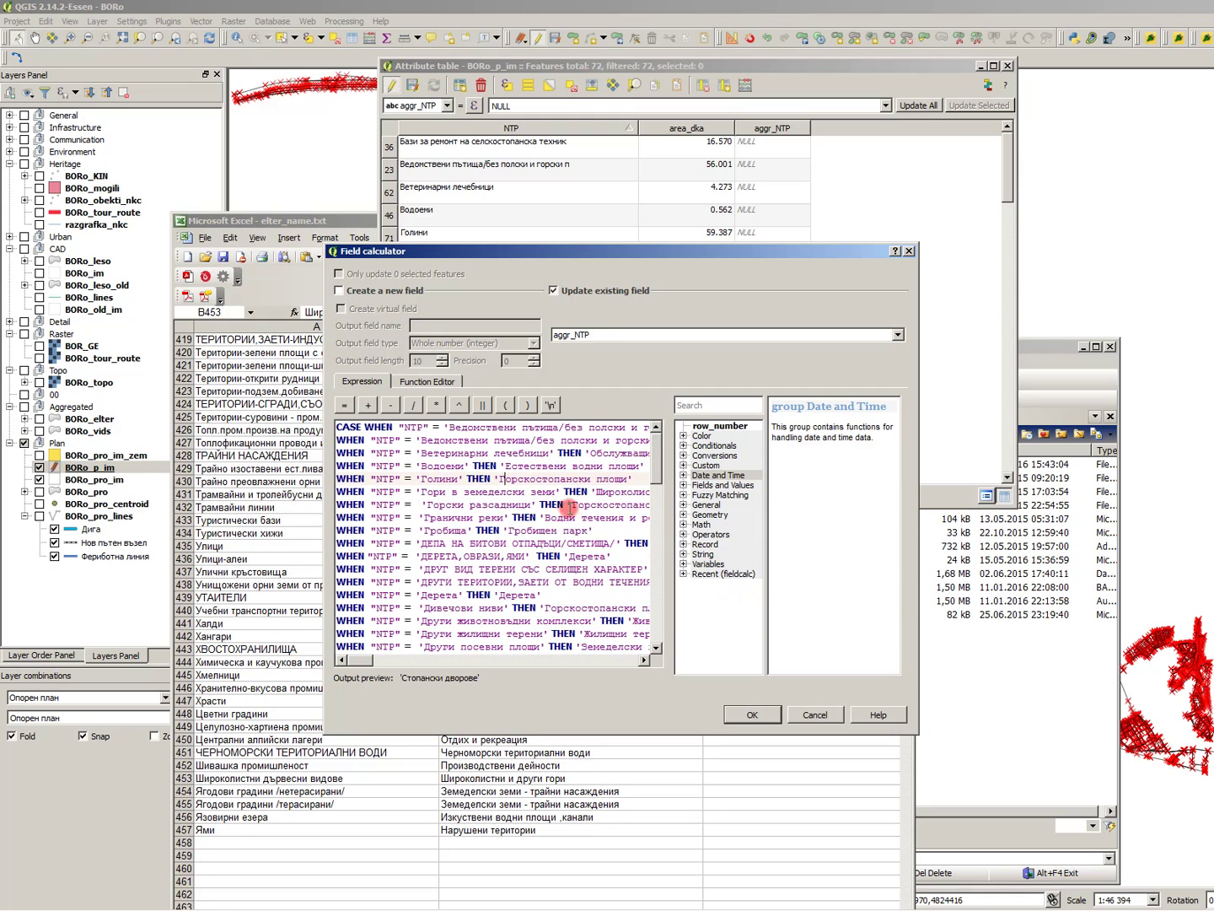
- Load all unique values of the NTP field from the Fields and Values group
left_click(683, 485)
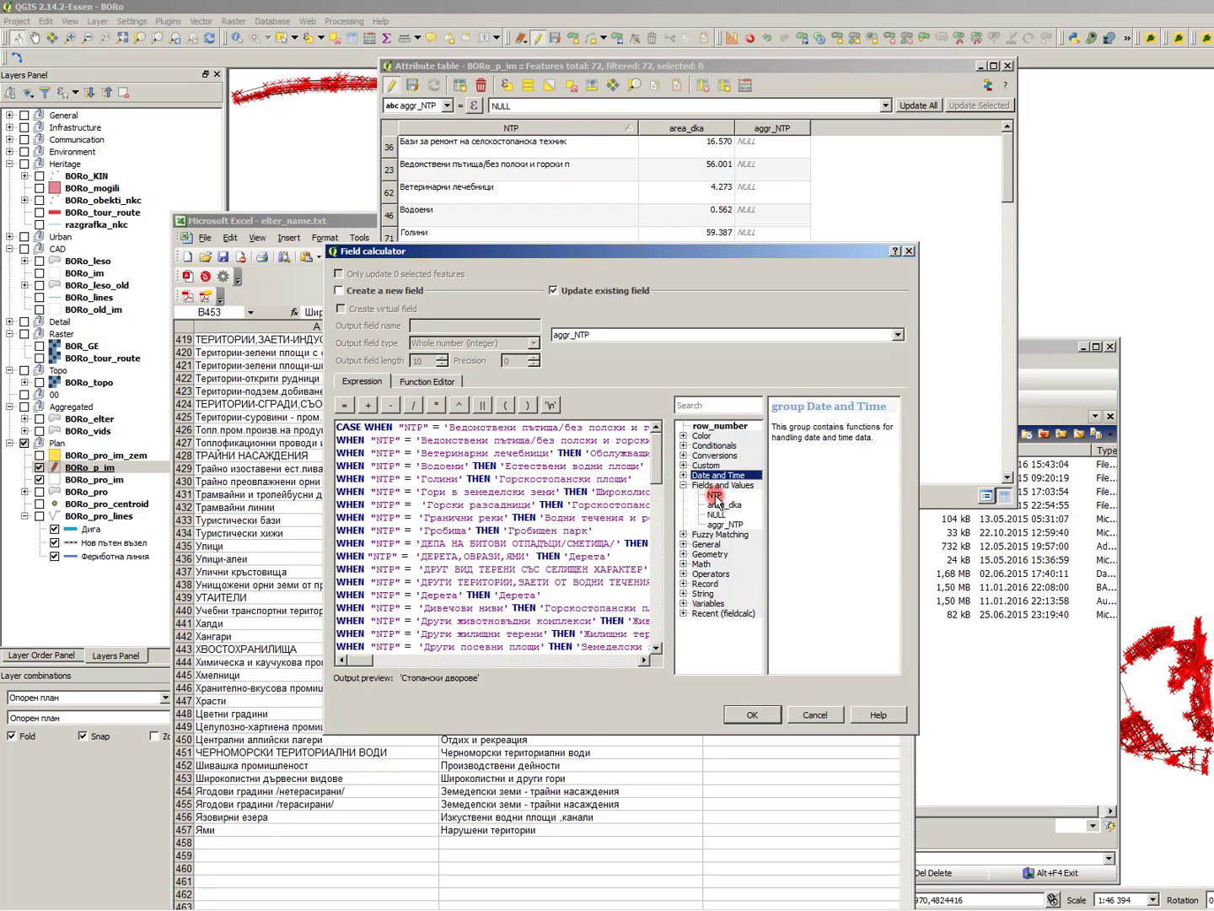
left_click(717, 499)
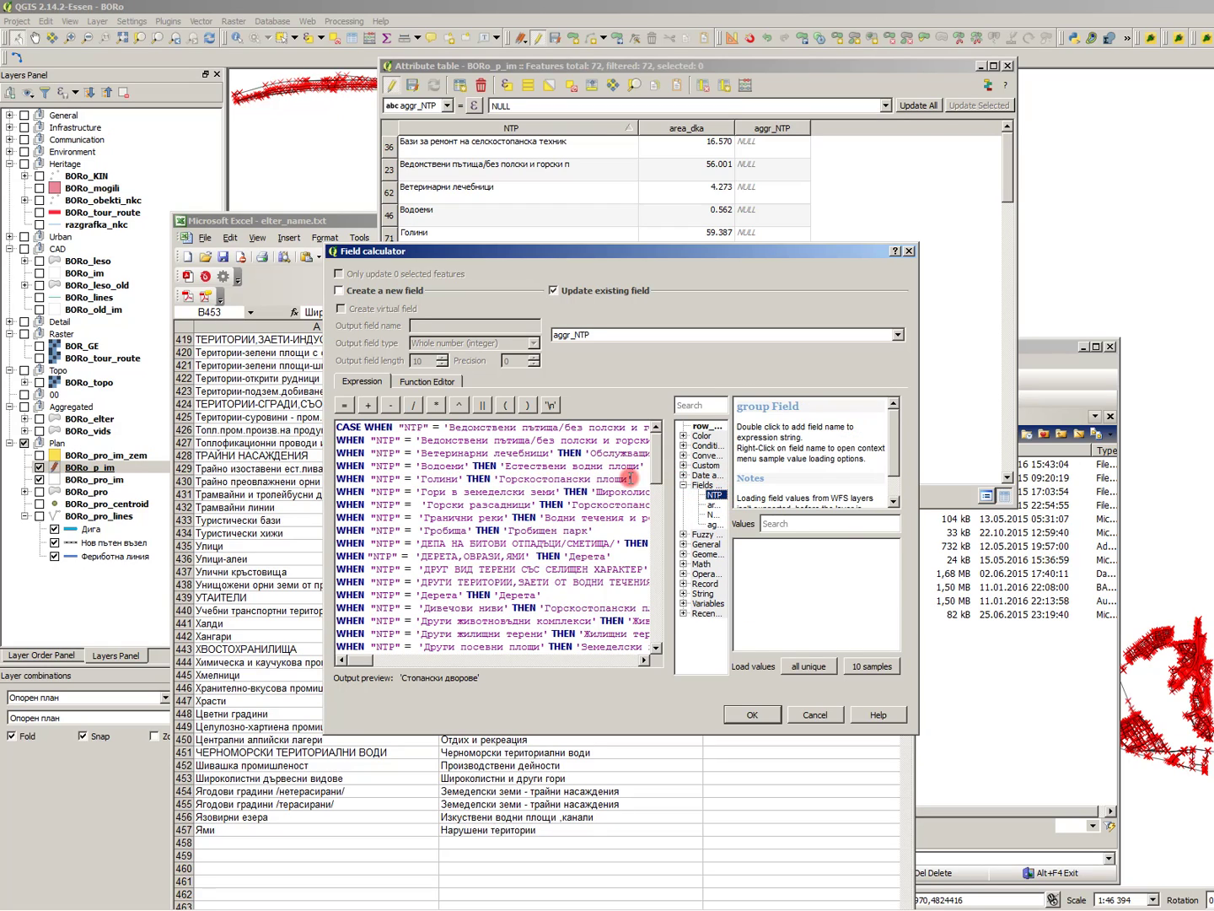
left_click(811, 665)
left_click(811, 545)
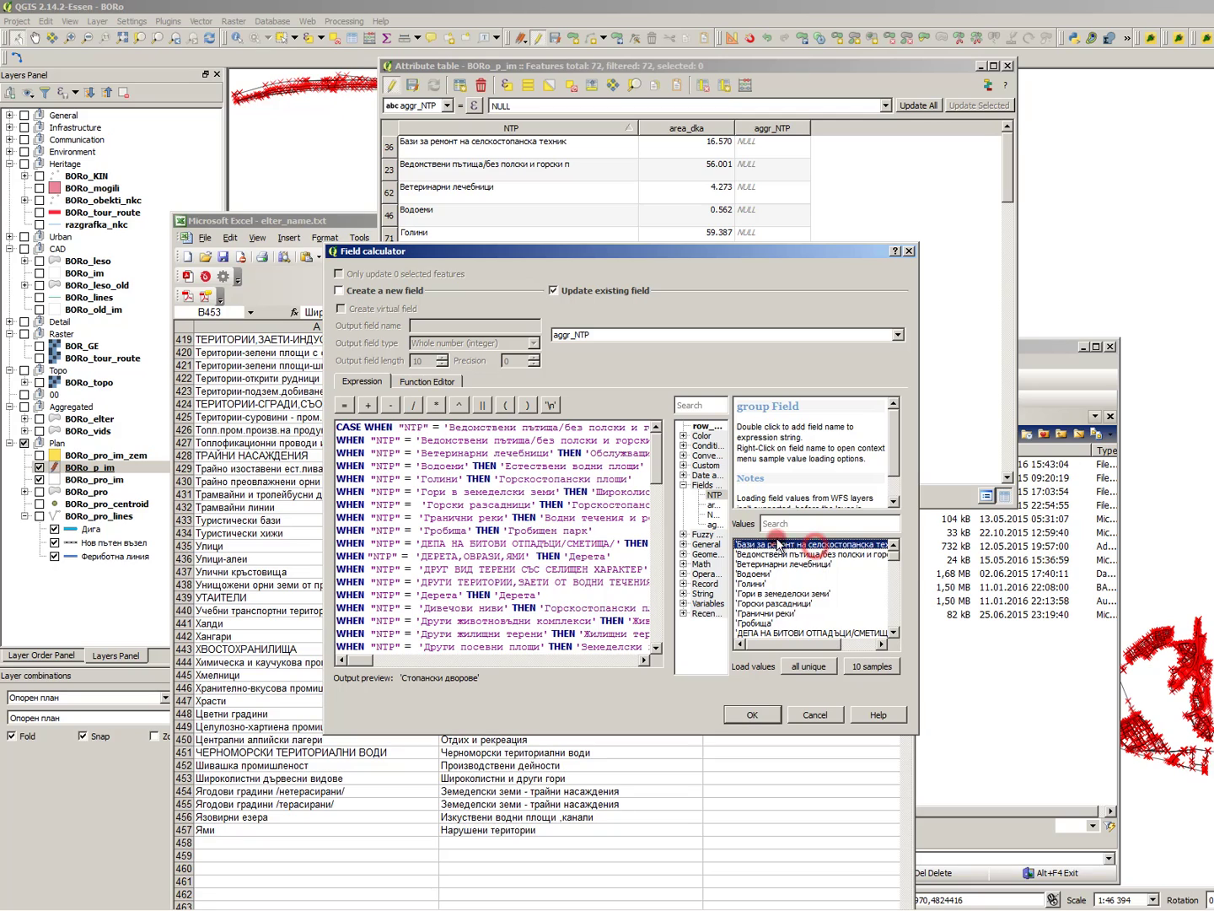
- Replace the NTP value in the first CASE WHEN line with 'Бази за ремонт на селскостопанска техник' from the field's unique values
left_click(634, 428)
scroll(590, 432, "down", 2)
scroll(610, 427, "up", 2)
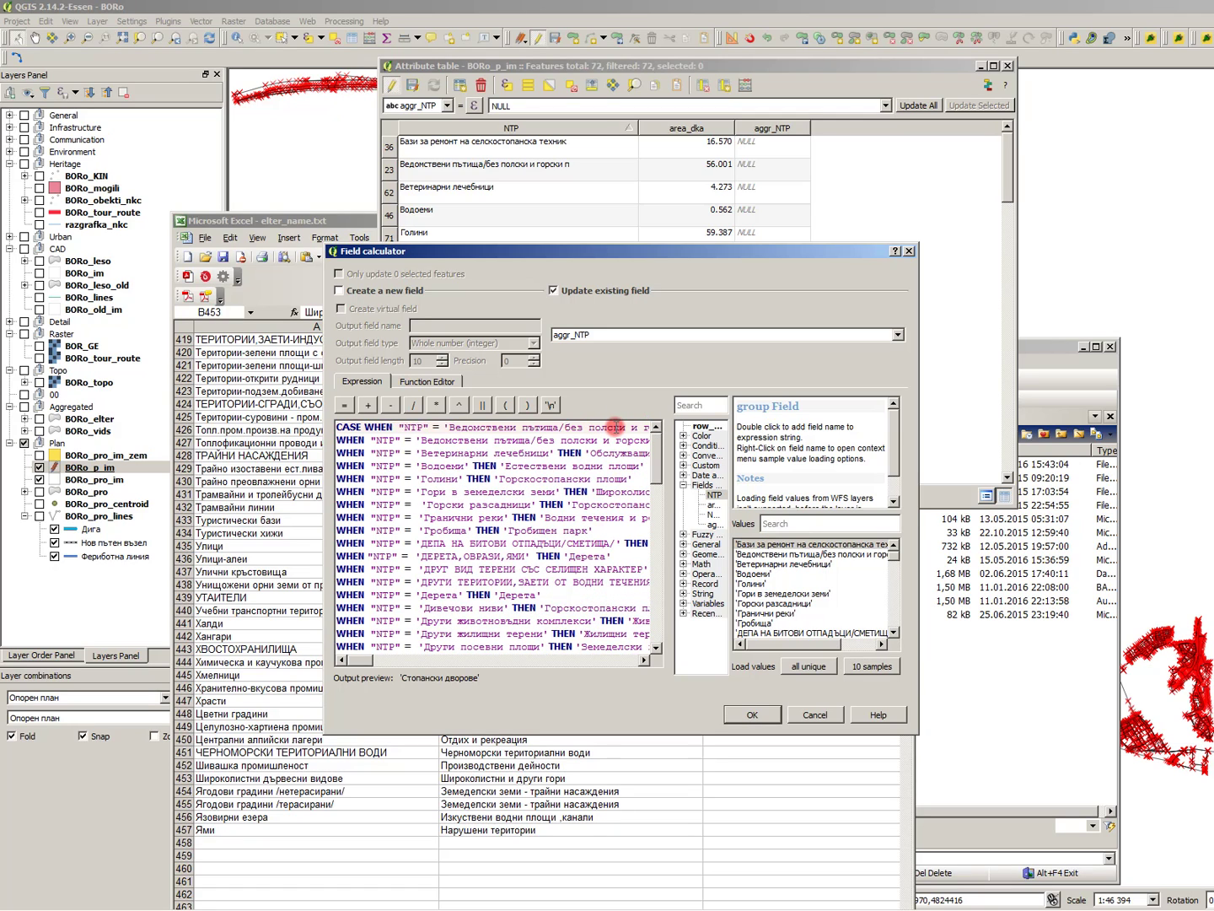
left_click_drag(444, 423, 403, 423)
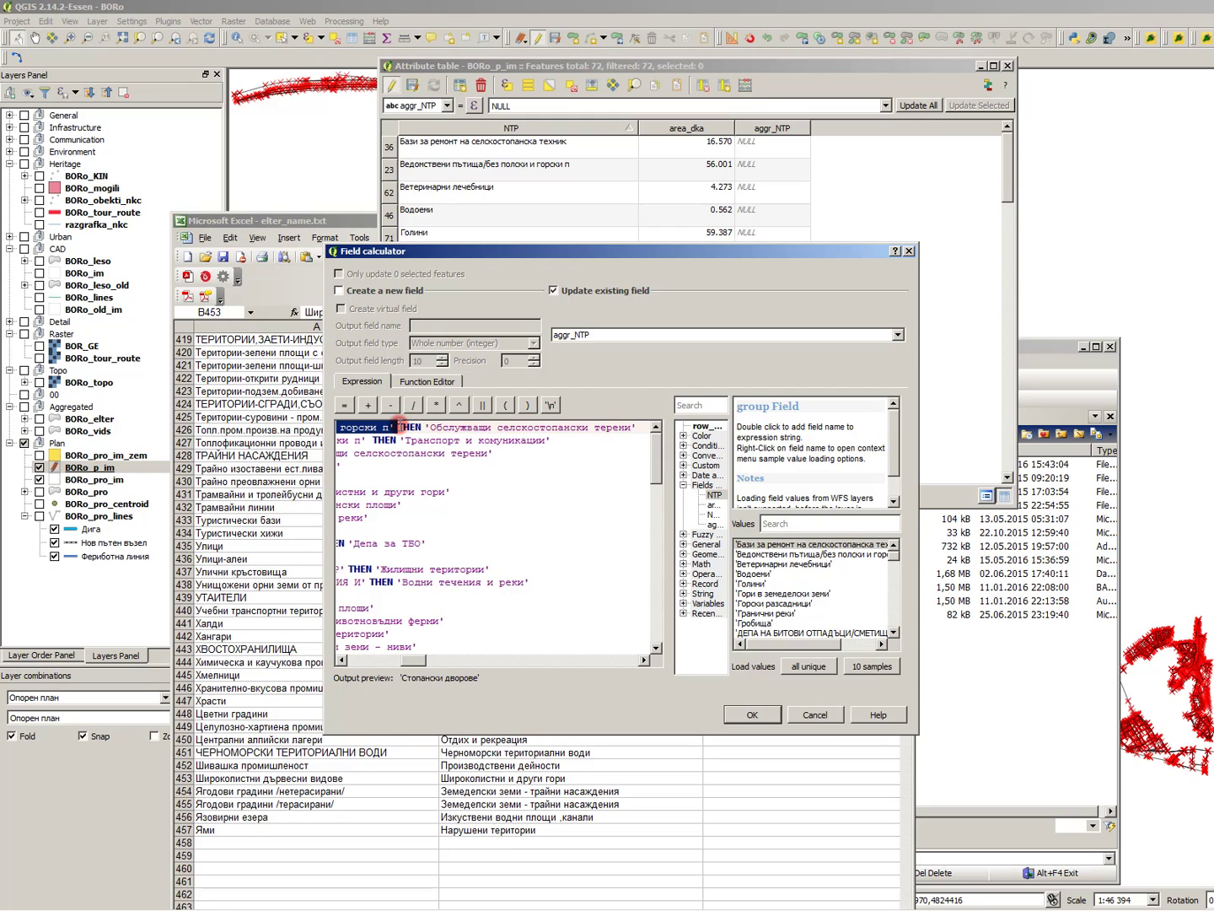
key("BackSpace")
left_click(808, 544)
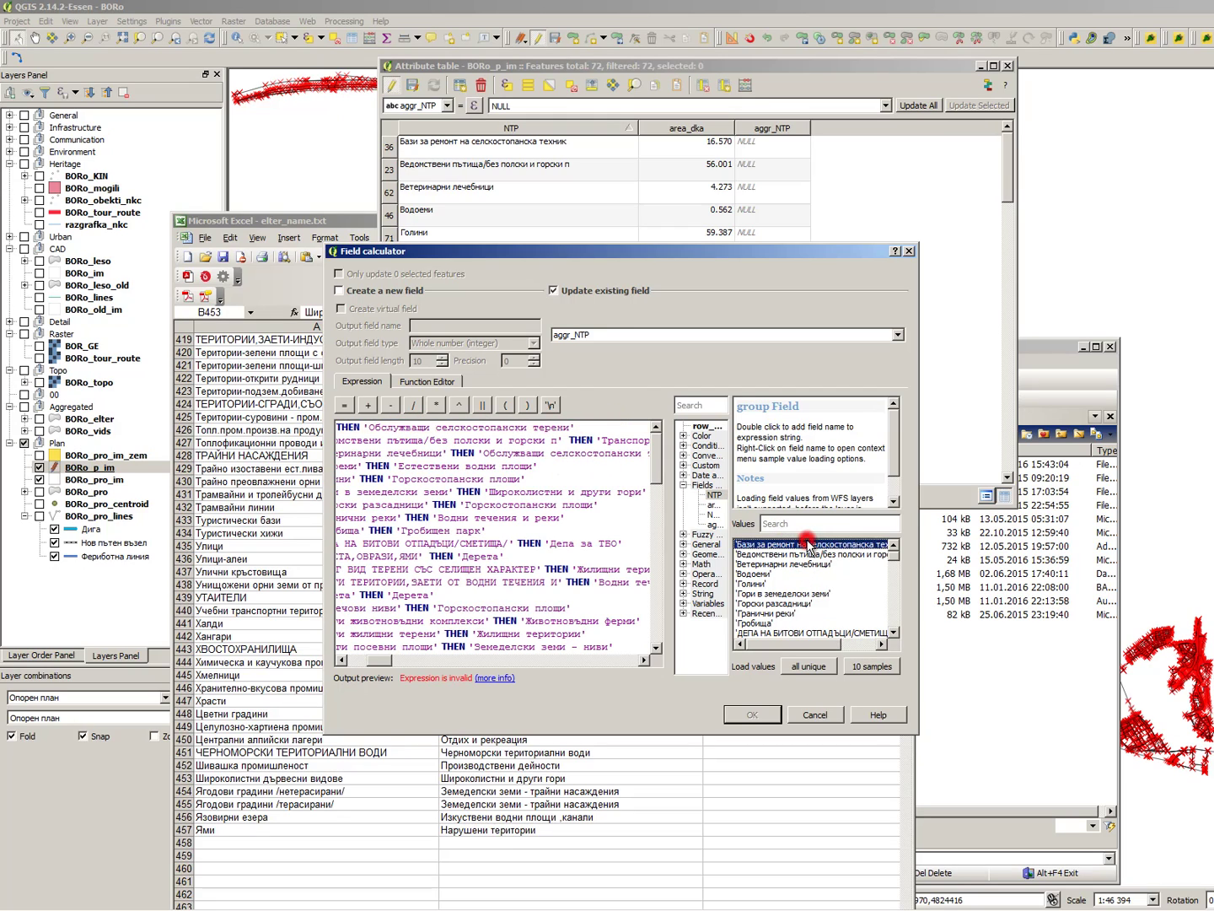
double_click(807, 544)
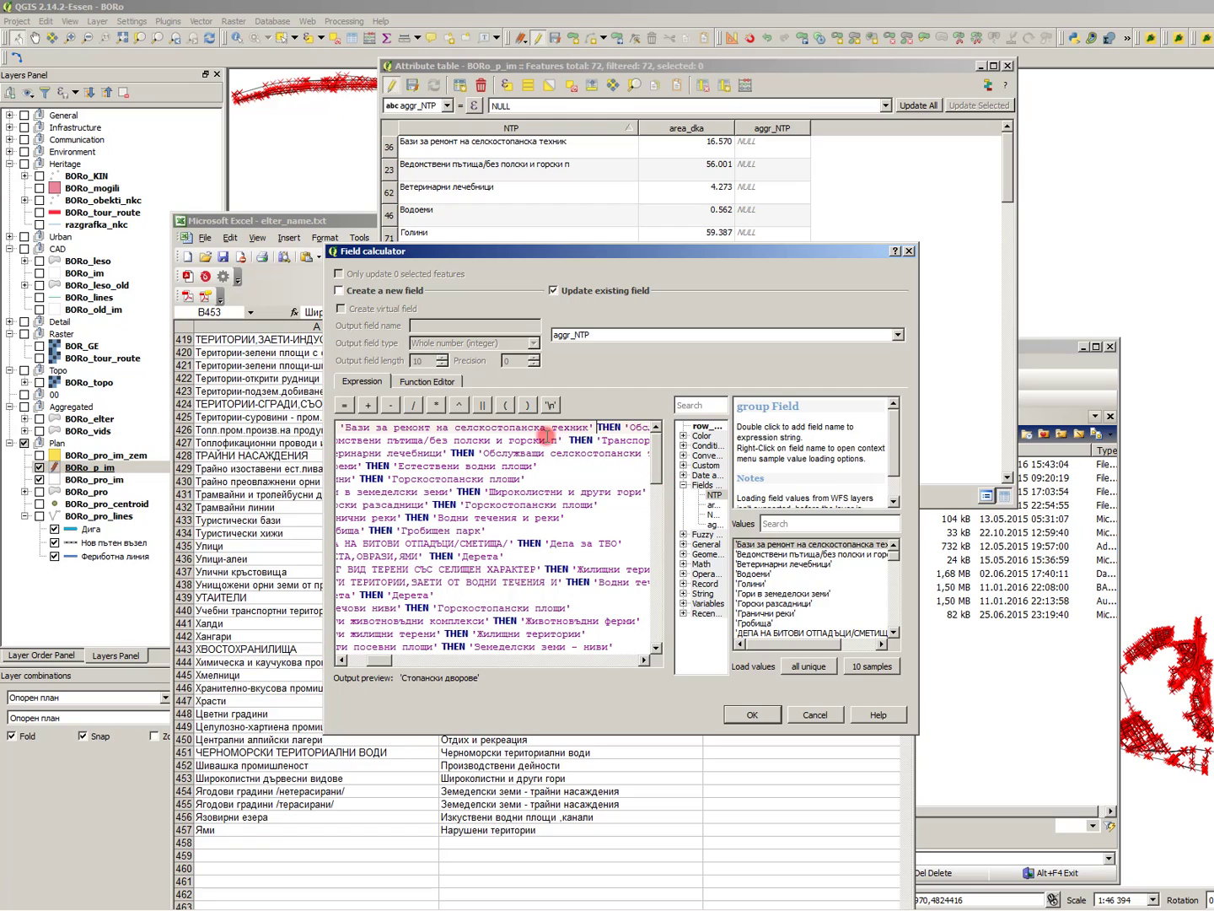
- Copy the text Бази за ремонт на селскостопанска техник from the expression and find it in elter_name.txt in Excel
left_click_drag(592, 428, 339, 428)
key("ctrl+c")
left_click(271, 392)
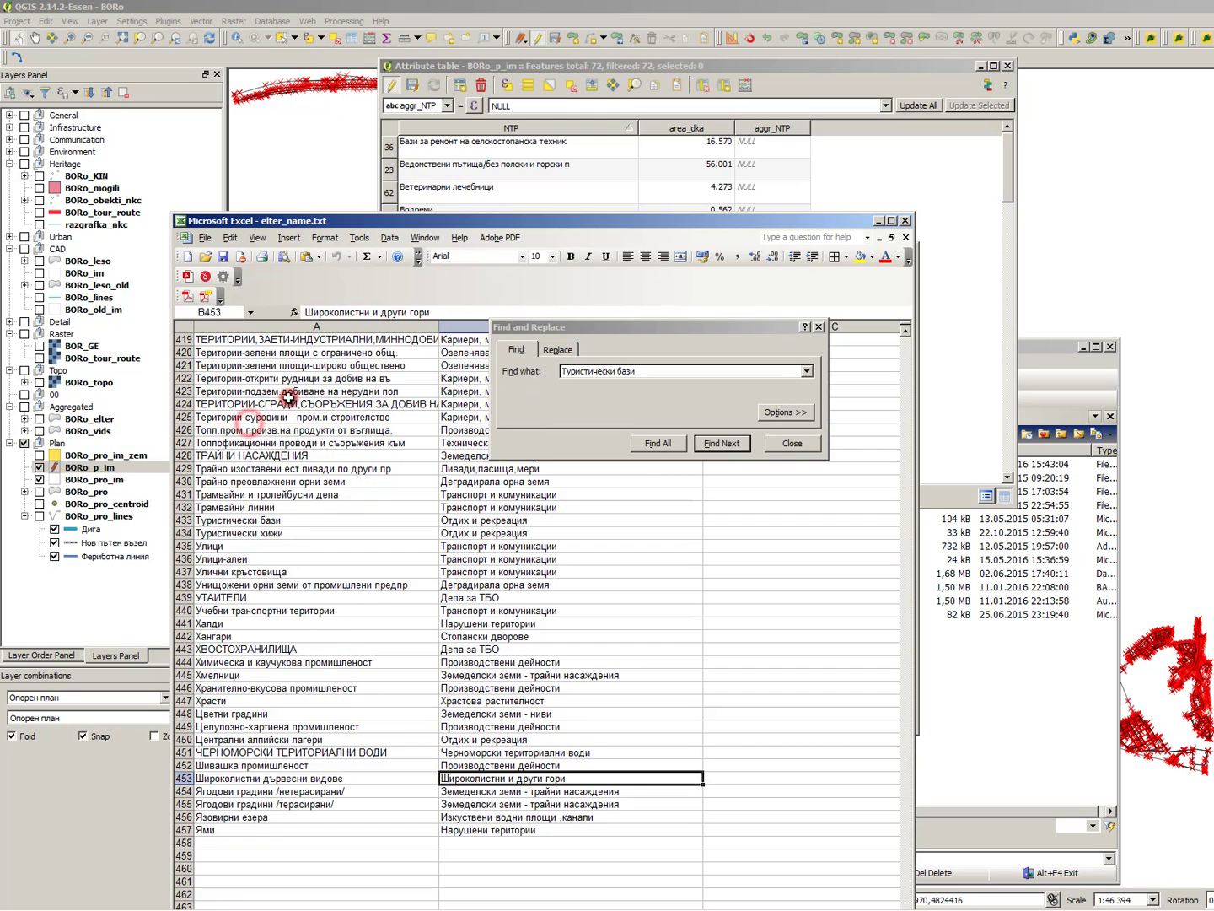
double_click(647, 374)
key("ctrl+a")
key("ctrl+v")
left_click(721, 442)
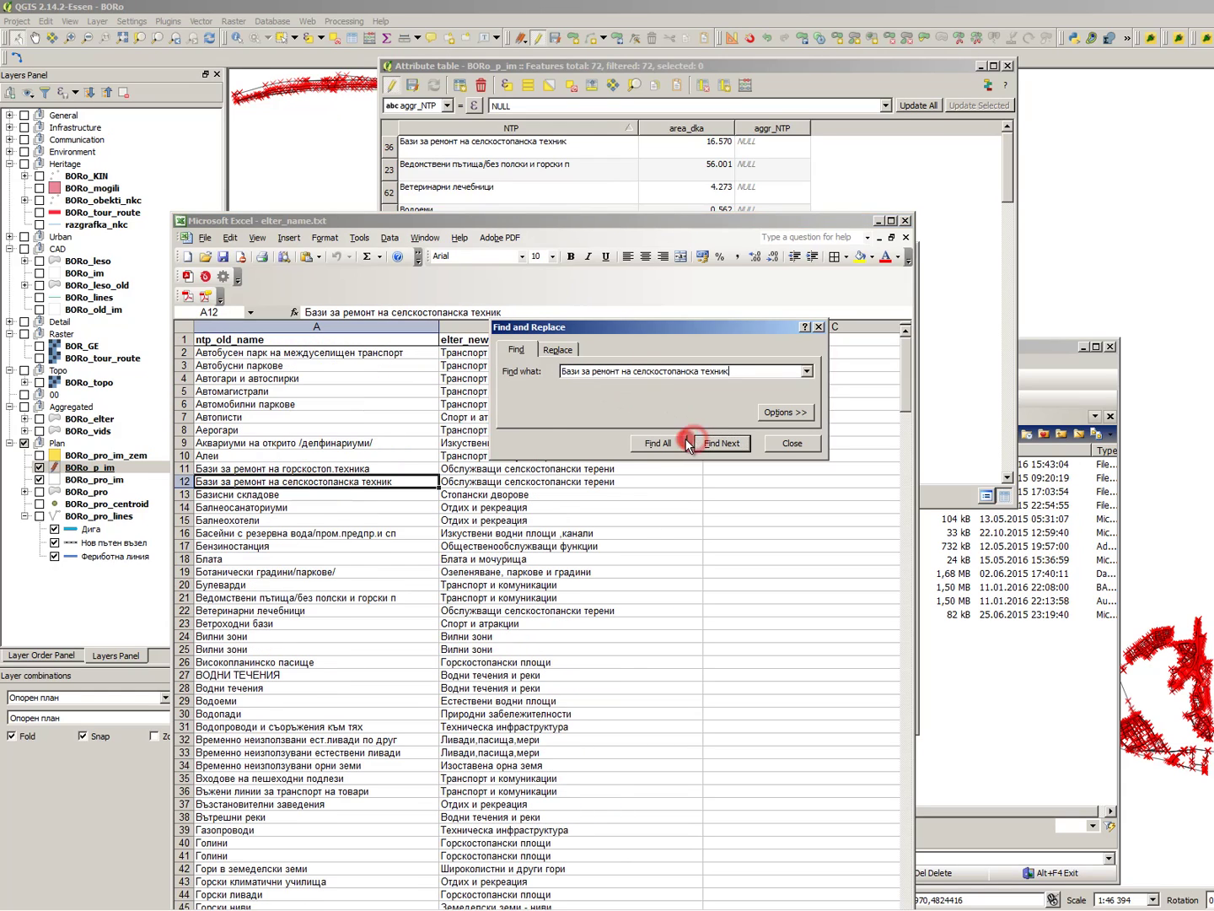
- Copy 'Обслужващи селскостопански терени' from cell B12 and paste it in single quotes as the first THEN result in the QGIS expression
left_click(479, 487)
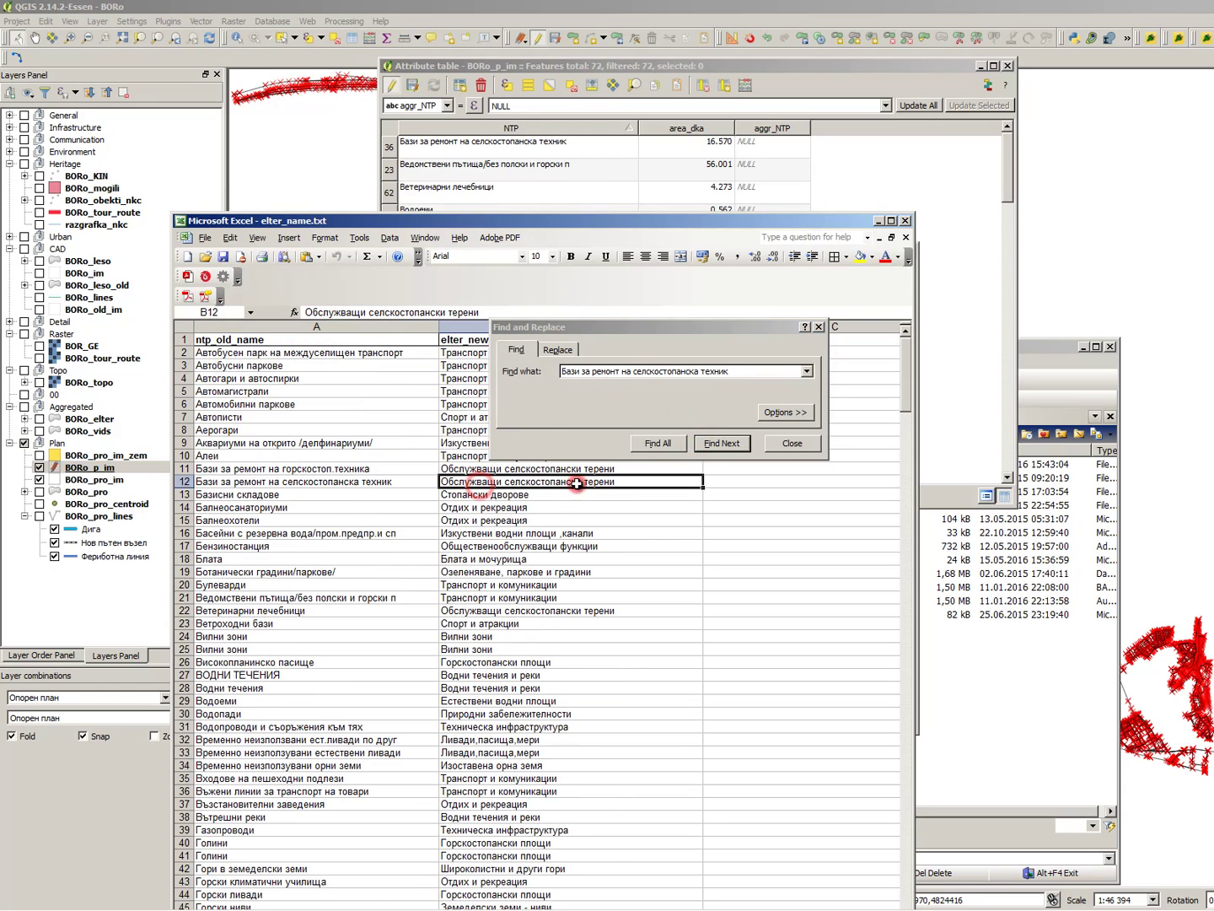
left_click(948, 419)
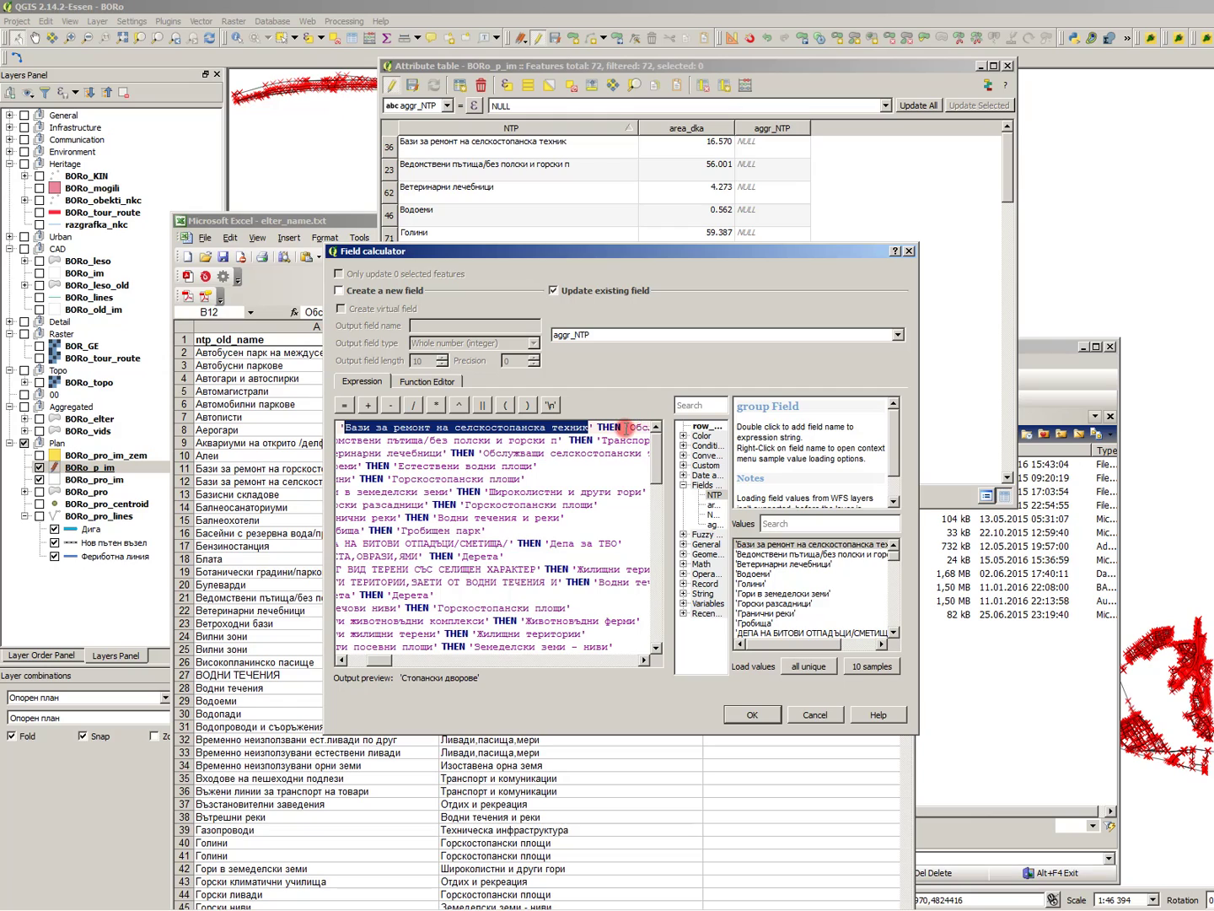
left_click_drag(626, 427, 711, 428)
key("Return")
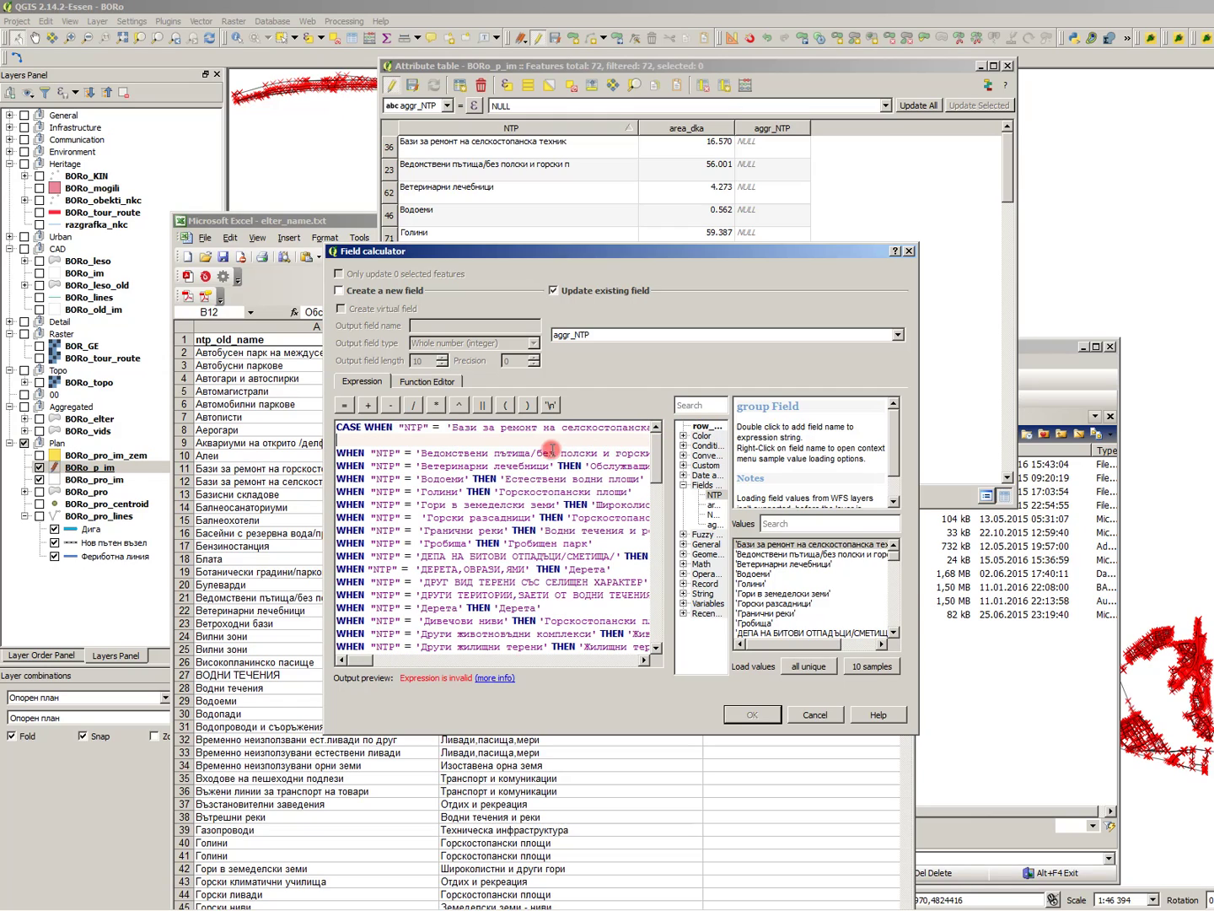
key("ctrl+z")
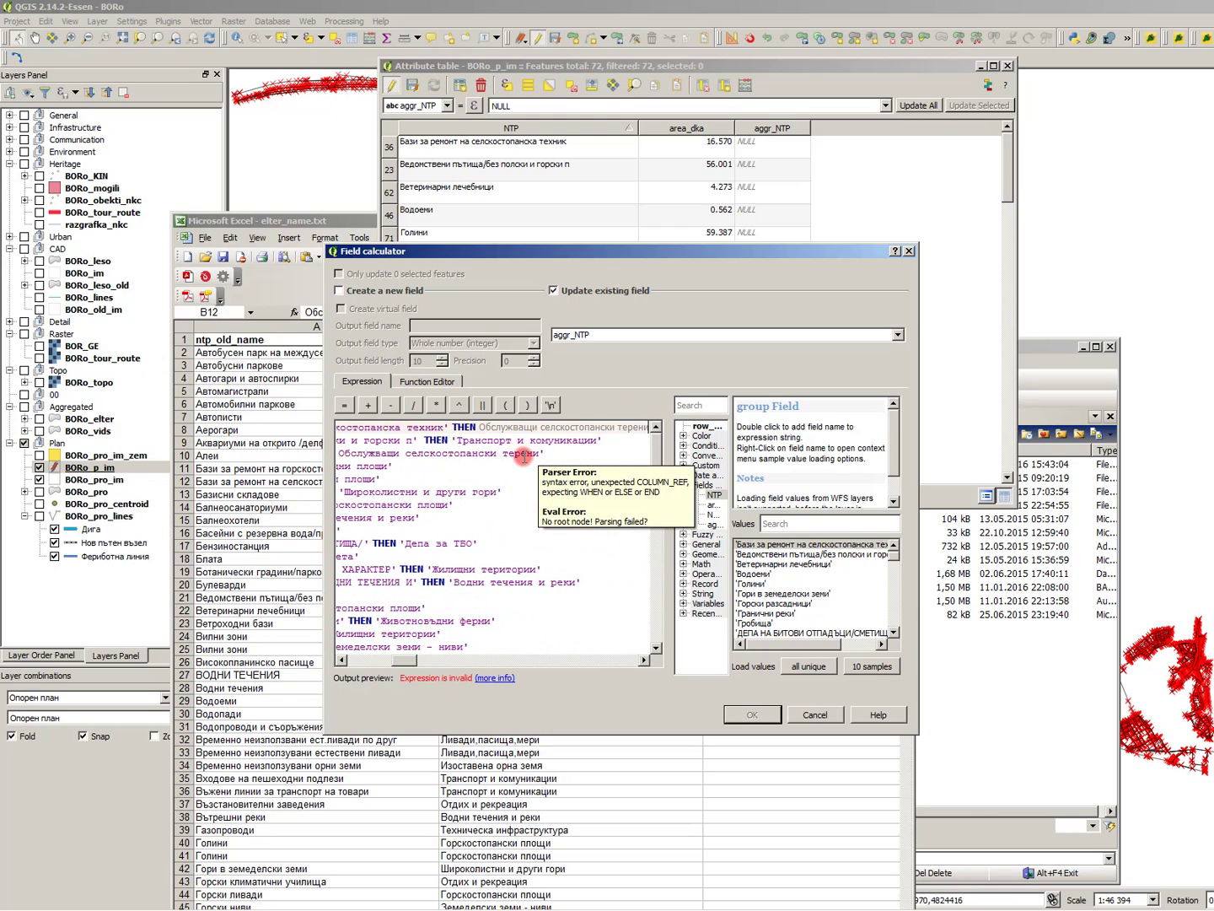
key("End")
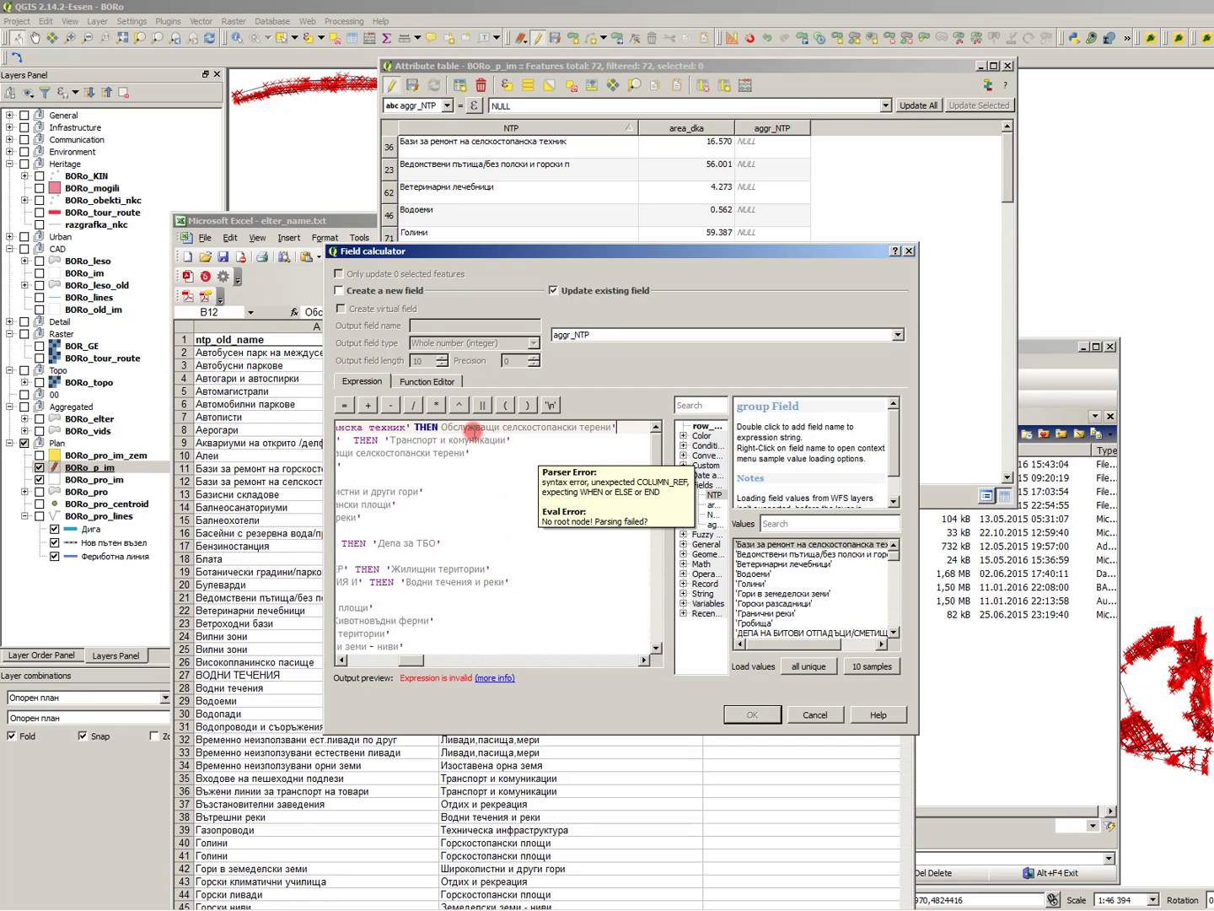
left_click(439, 427)
type("'")
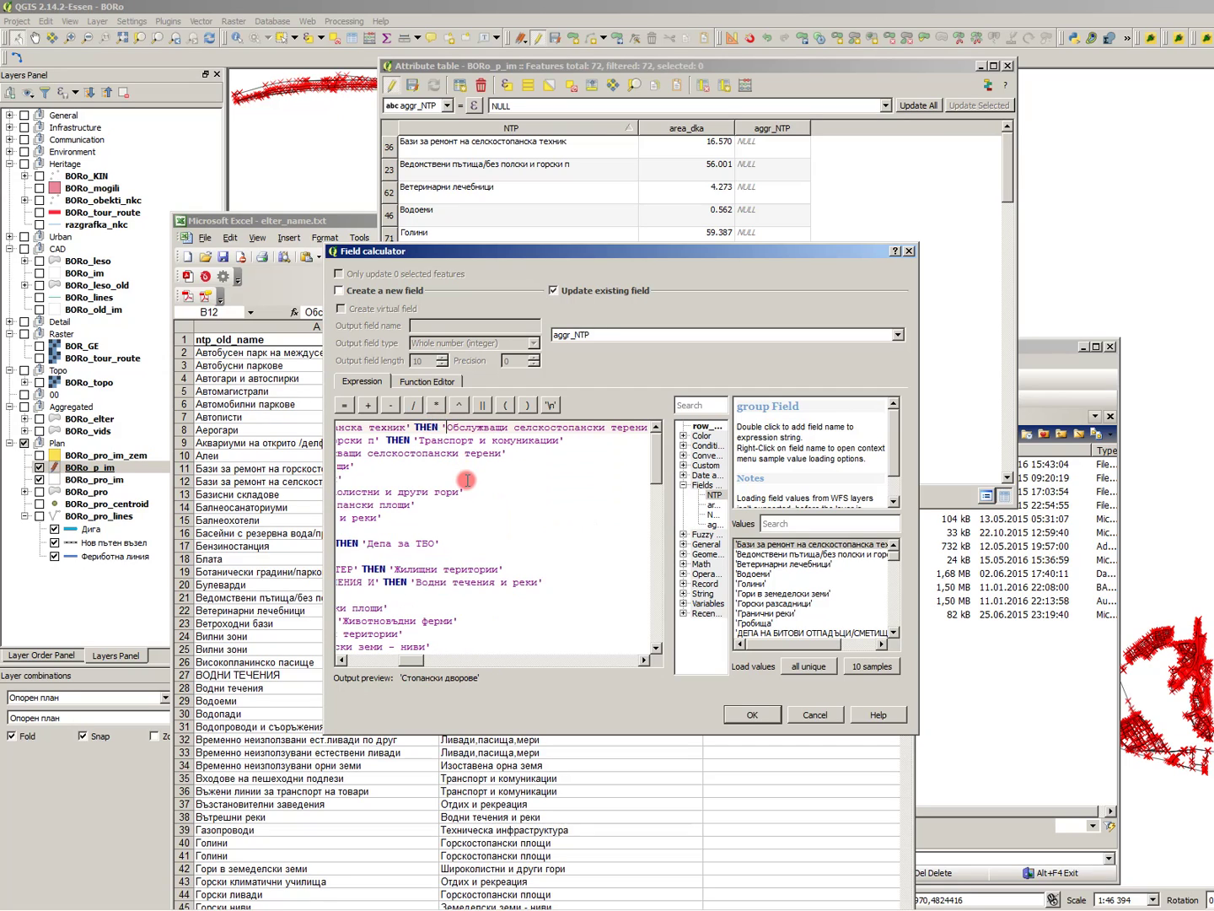
- Apply the CASE expression to the aggr_NTP field and check the filled values down to the last row of the attribute table
left_click(515, 550)
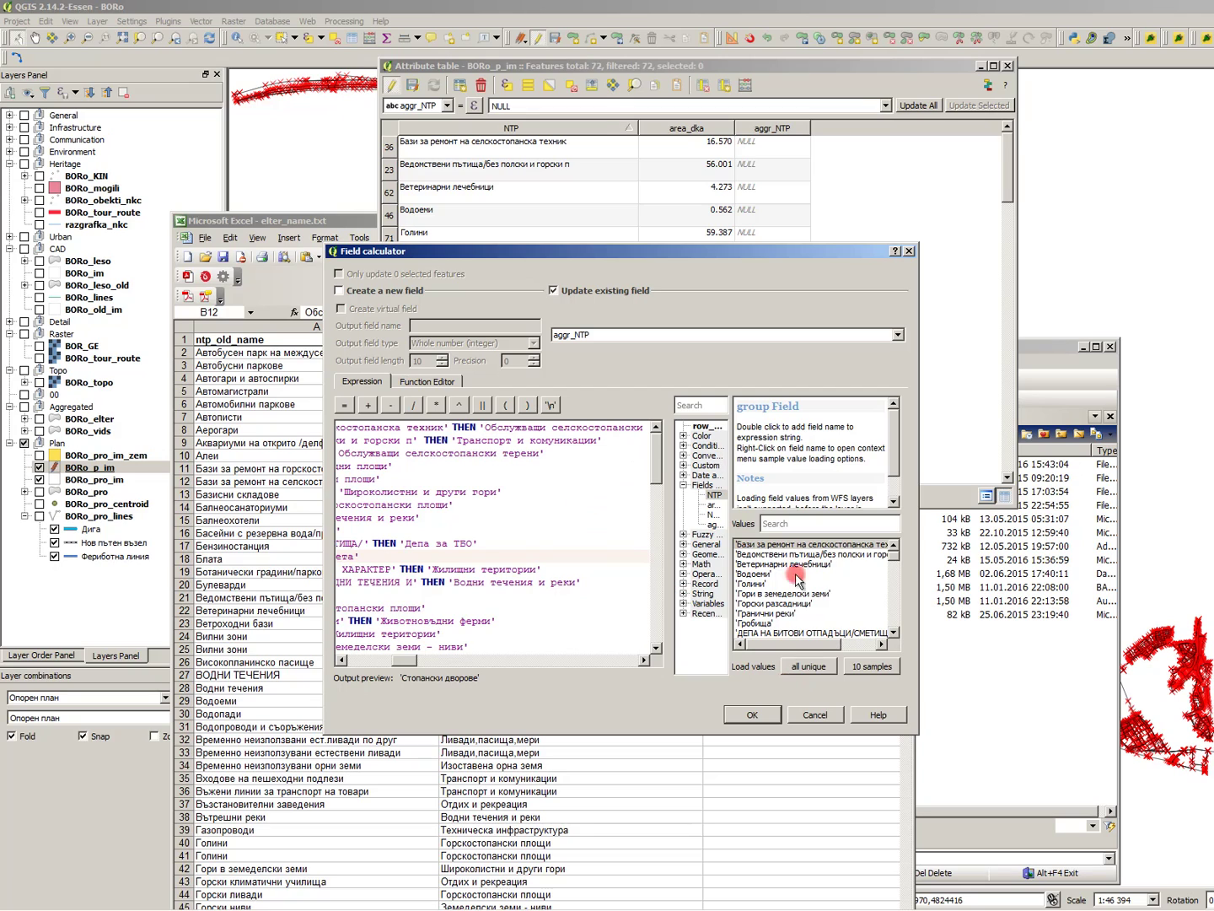
left_click(770, 712)
scroll(822, 253, "down", 1)
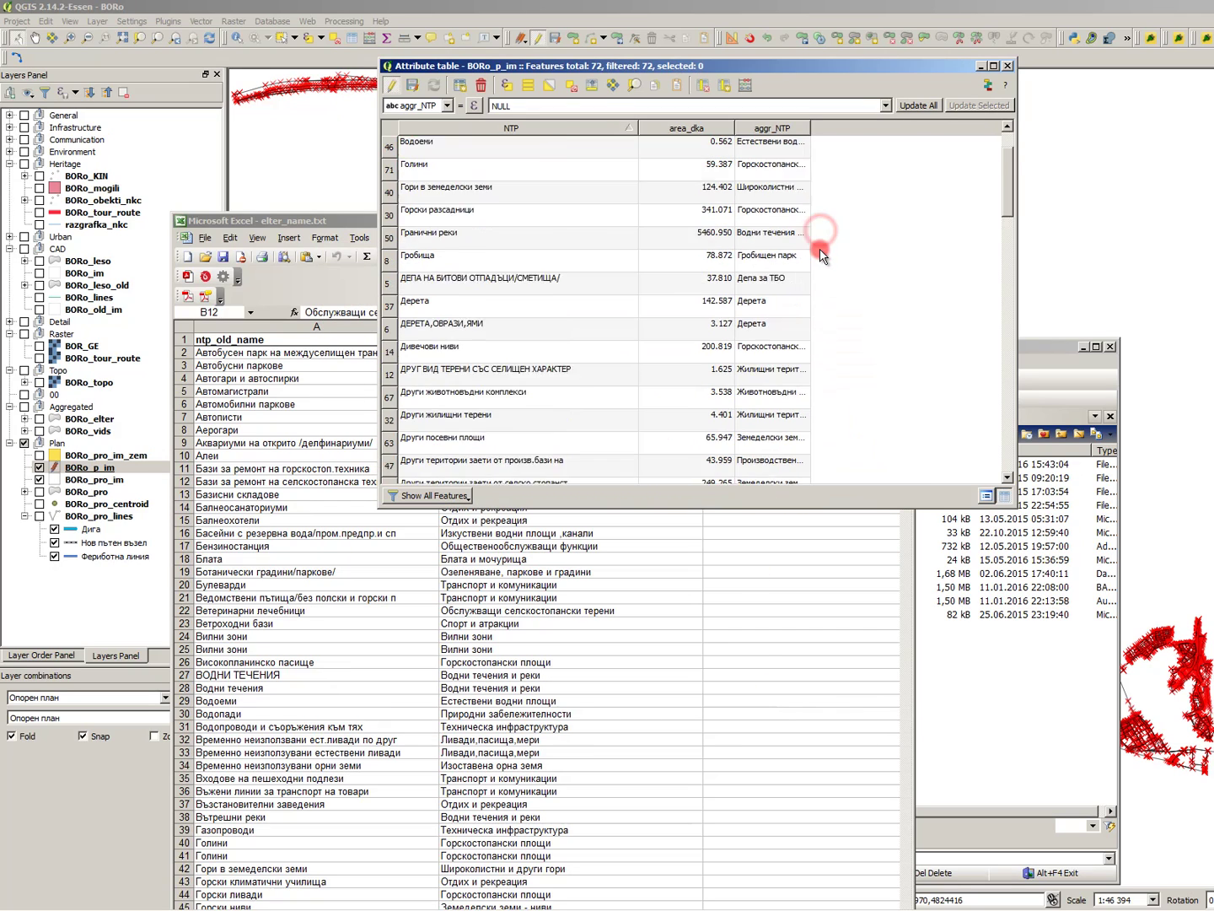
scroll(822, 253, "down", 15)
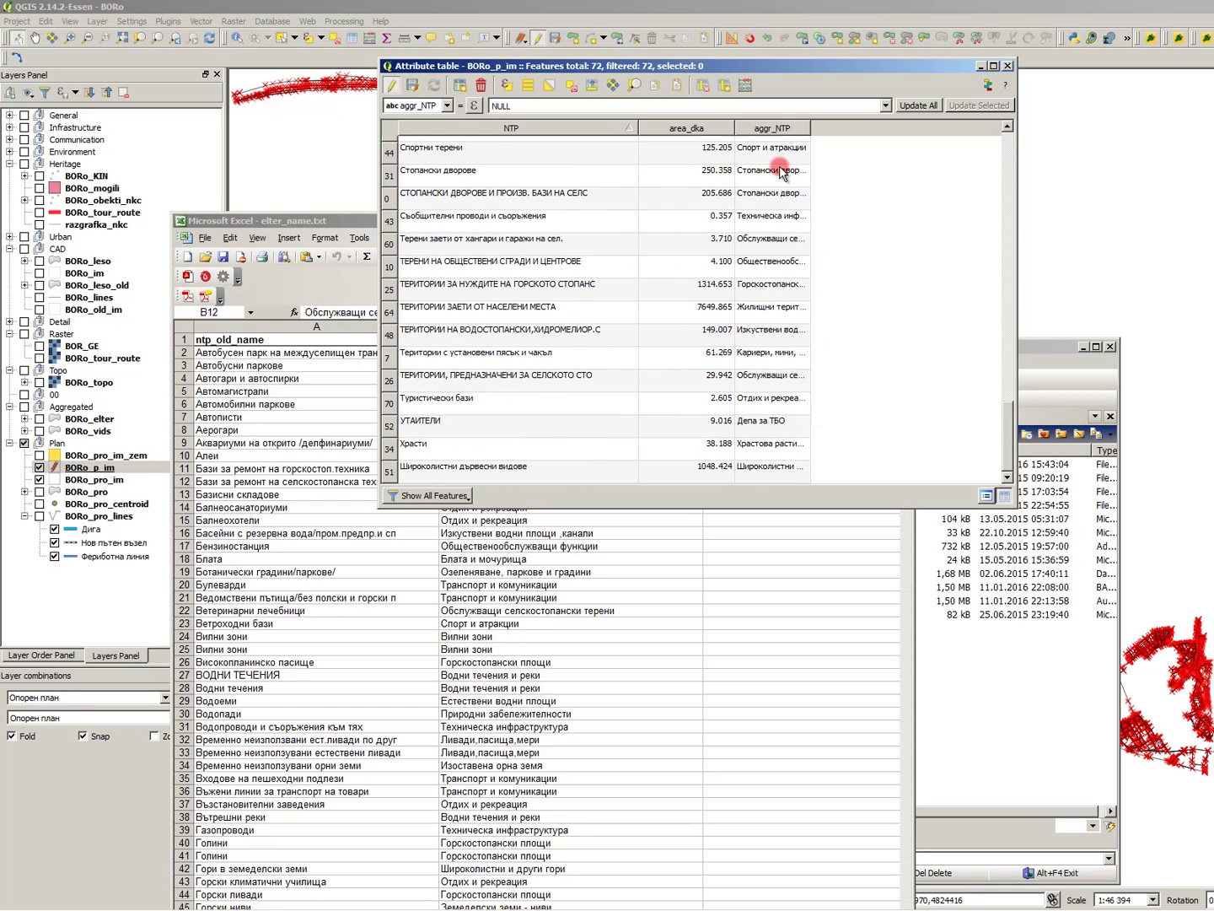
- Stop editing the BORo_p_im layer, saving its changes, and close the attribute table
left_click(392, 88)
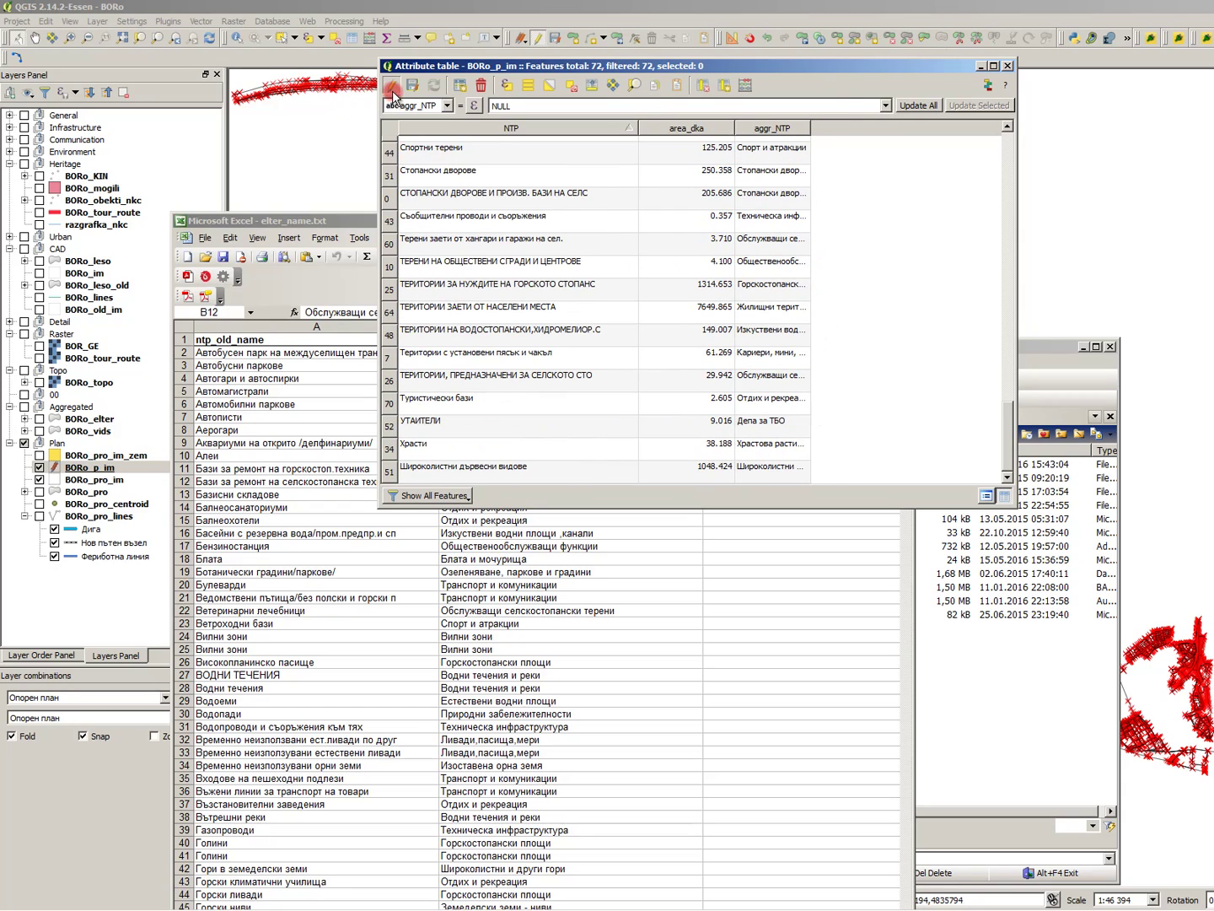
left_click(693, 472)
left_click(1009, 61)
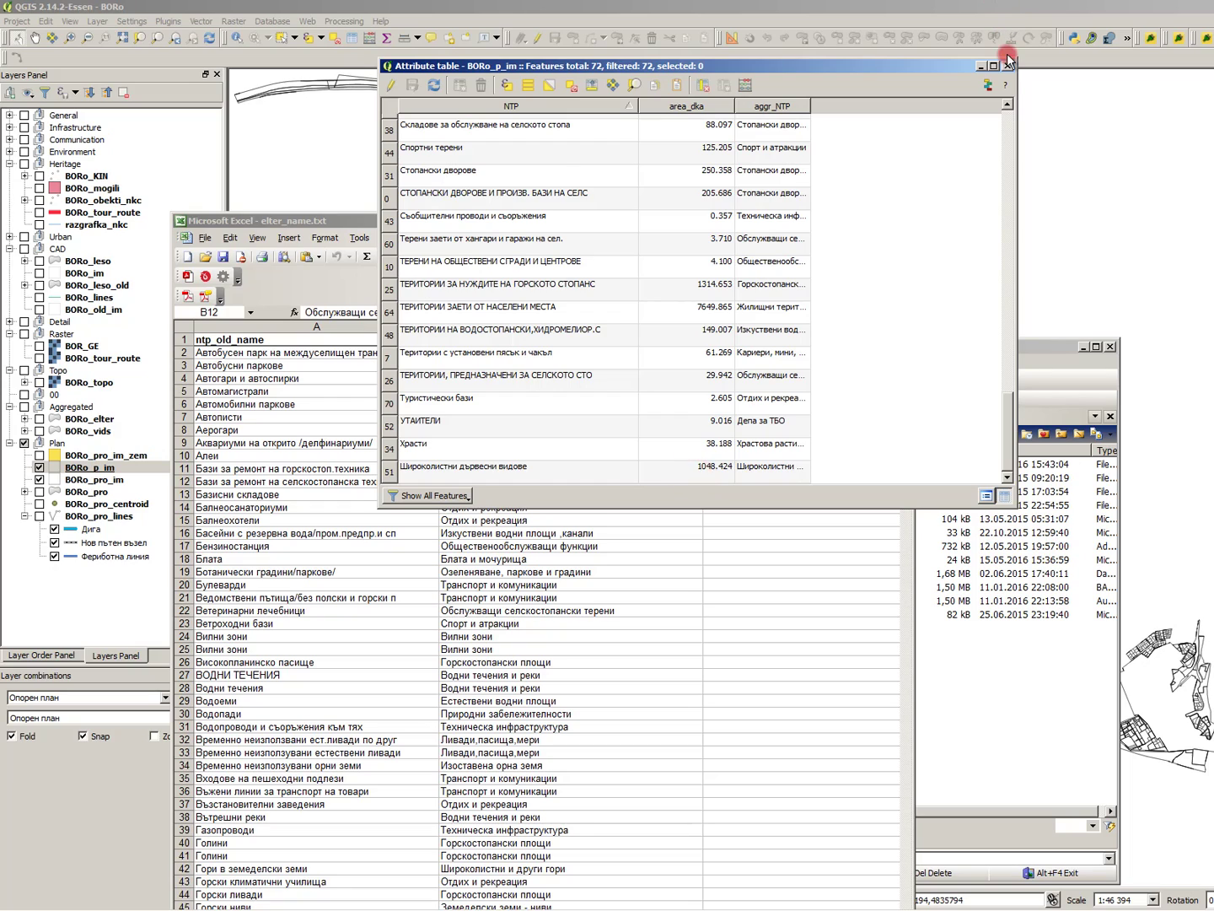
- Start Dissolve with stats on the BORo_p_im layer with aggr_NTP as the dissolve field
left_click(201, 21)
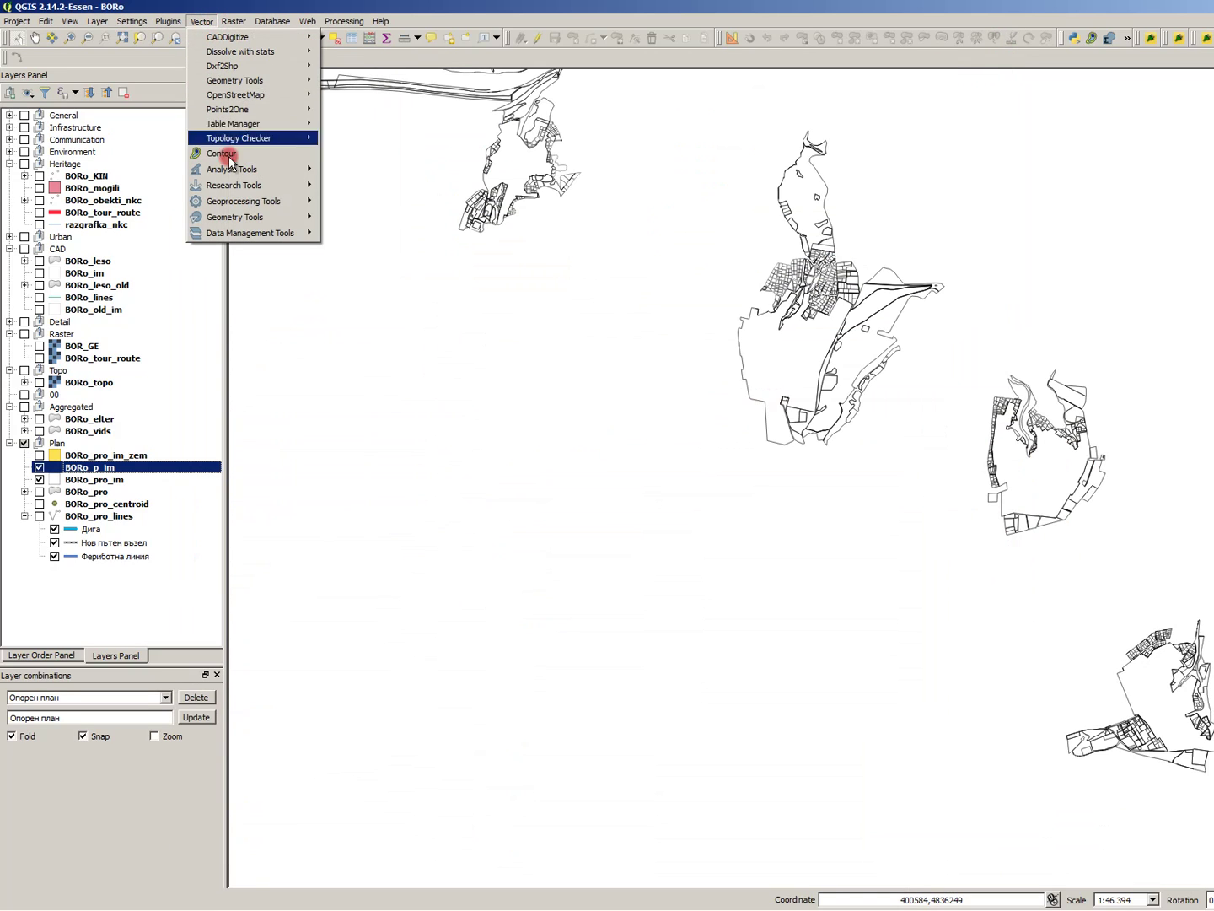
mouse_move(256, 53)
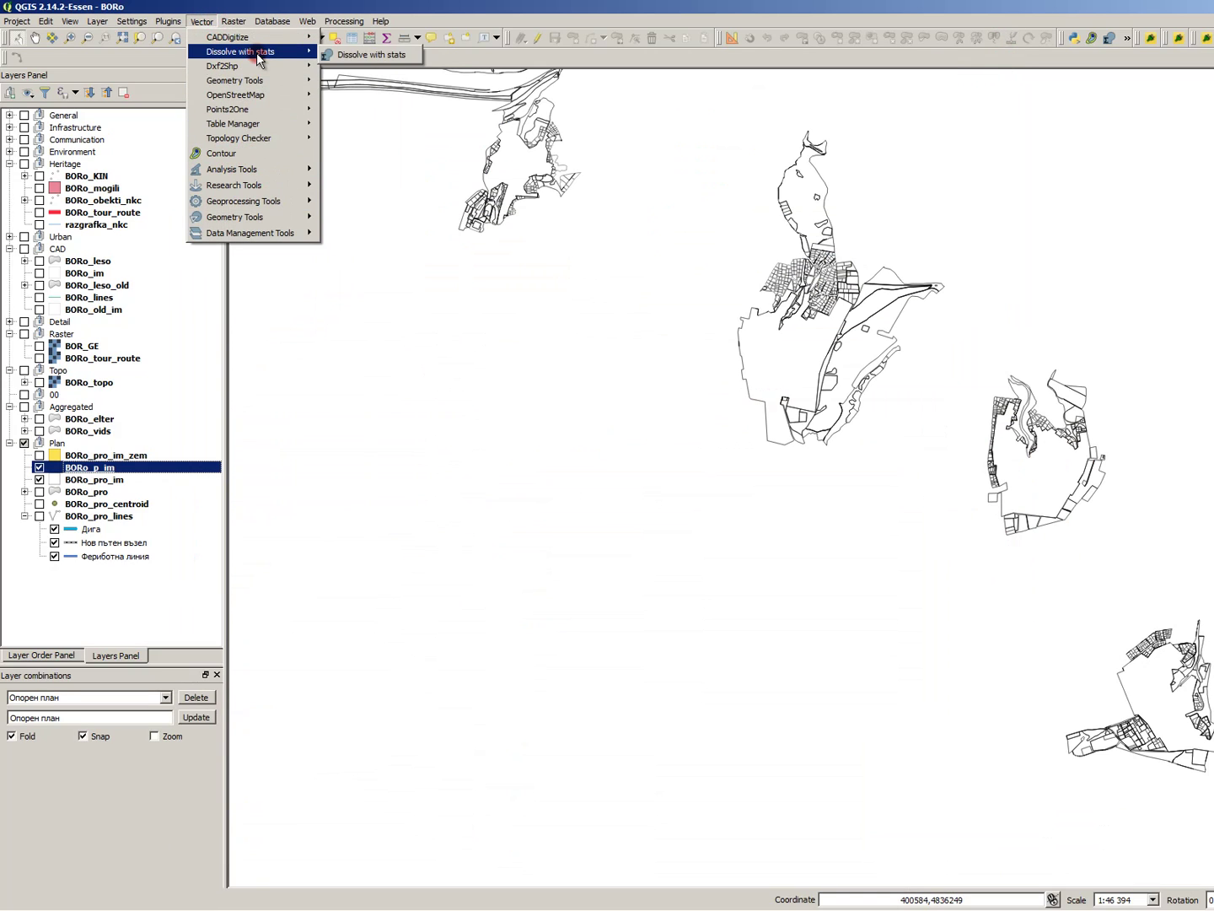
left_click(357, 54)
left_click(599, 297)
scroll(634, 371, "down", 5)
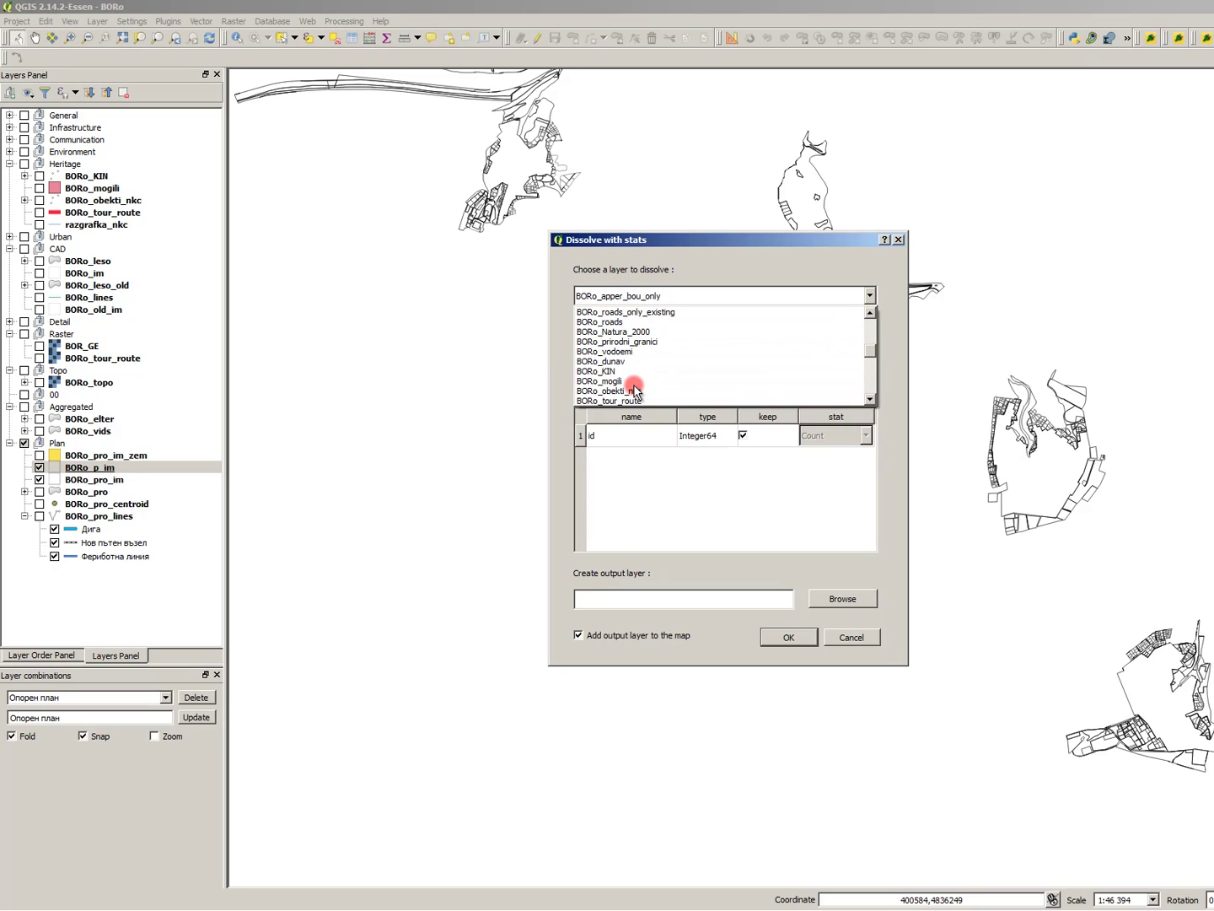
scroll(634, 384, "down", 4)
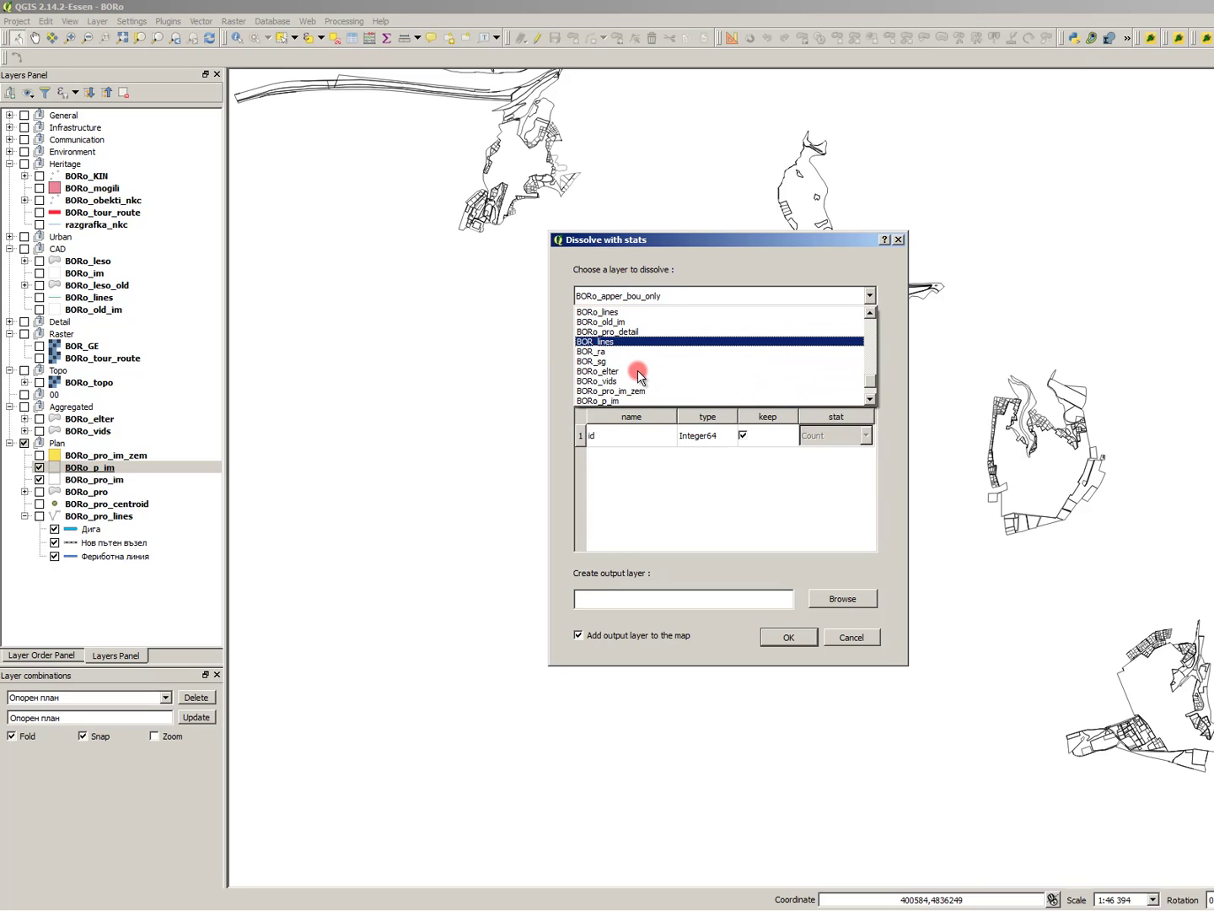
left_click(630, 398)
left_click(650, 354)
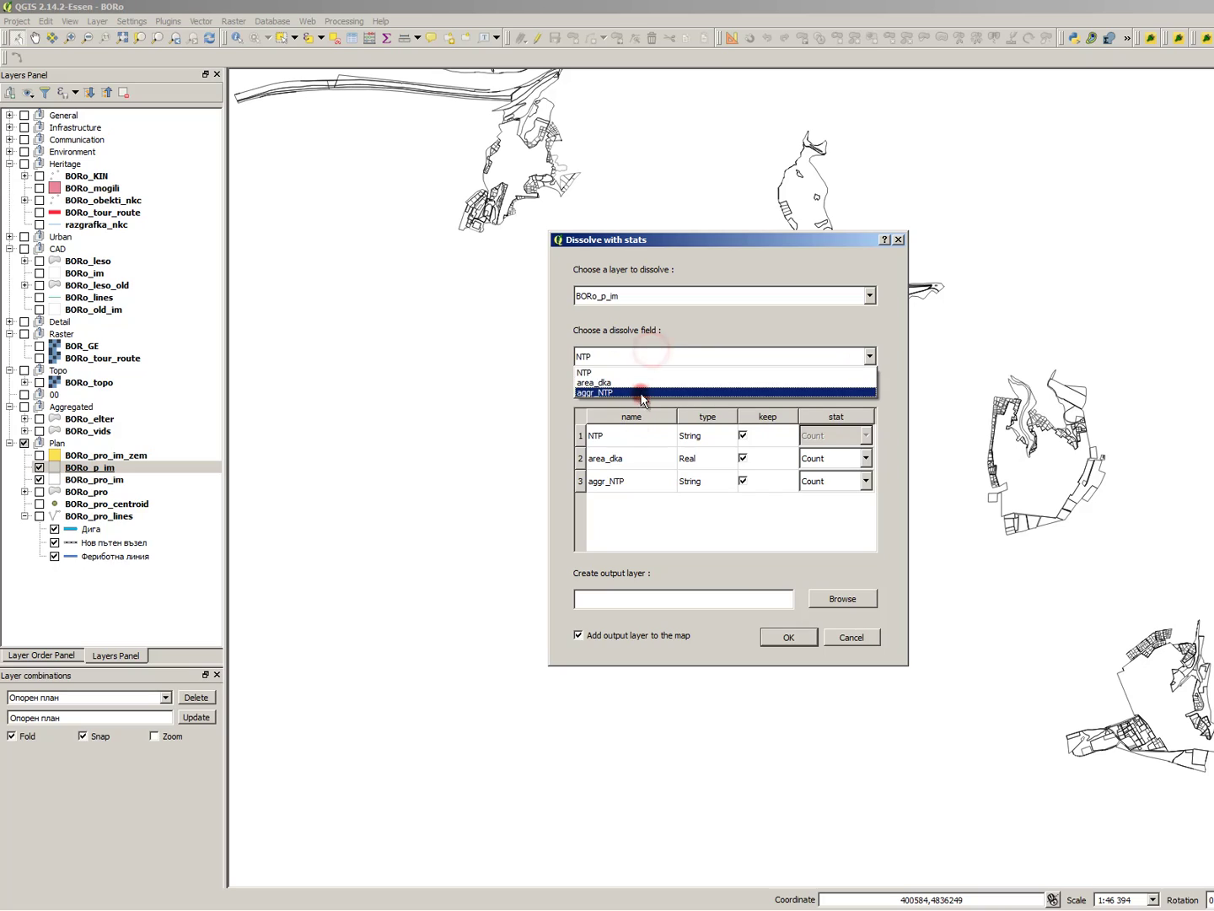
left_click(643, 393)
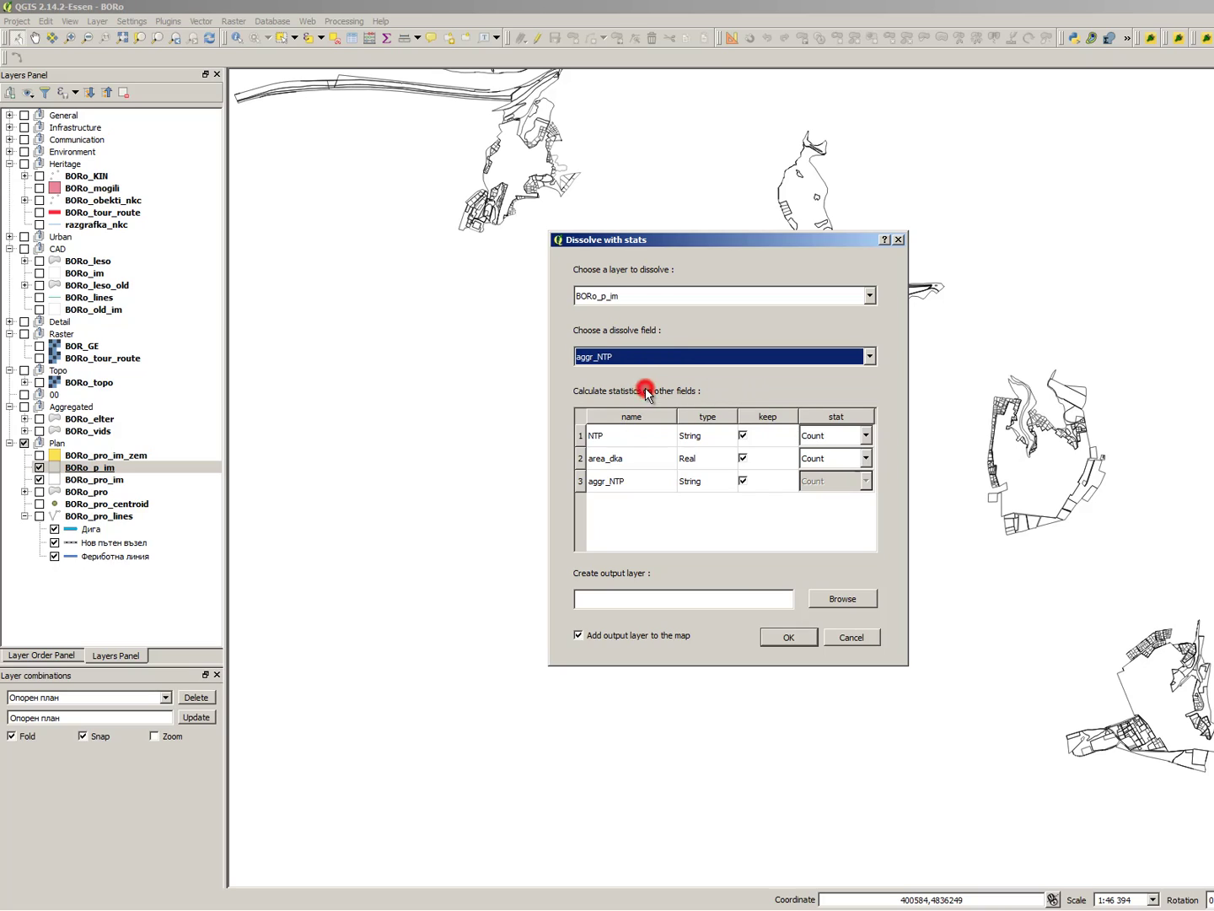
- Exclude the NTP field from the dissolve output and set the area_dka statistic to Sum
left_click(742, 435)
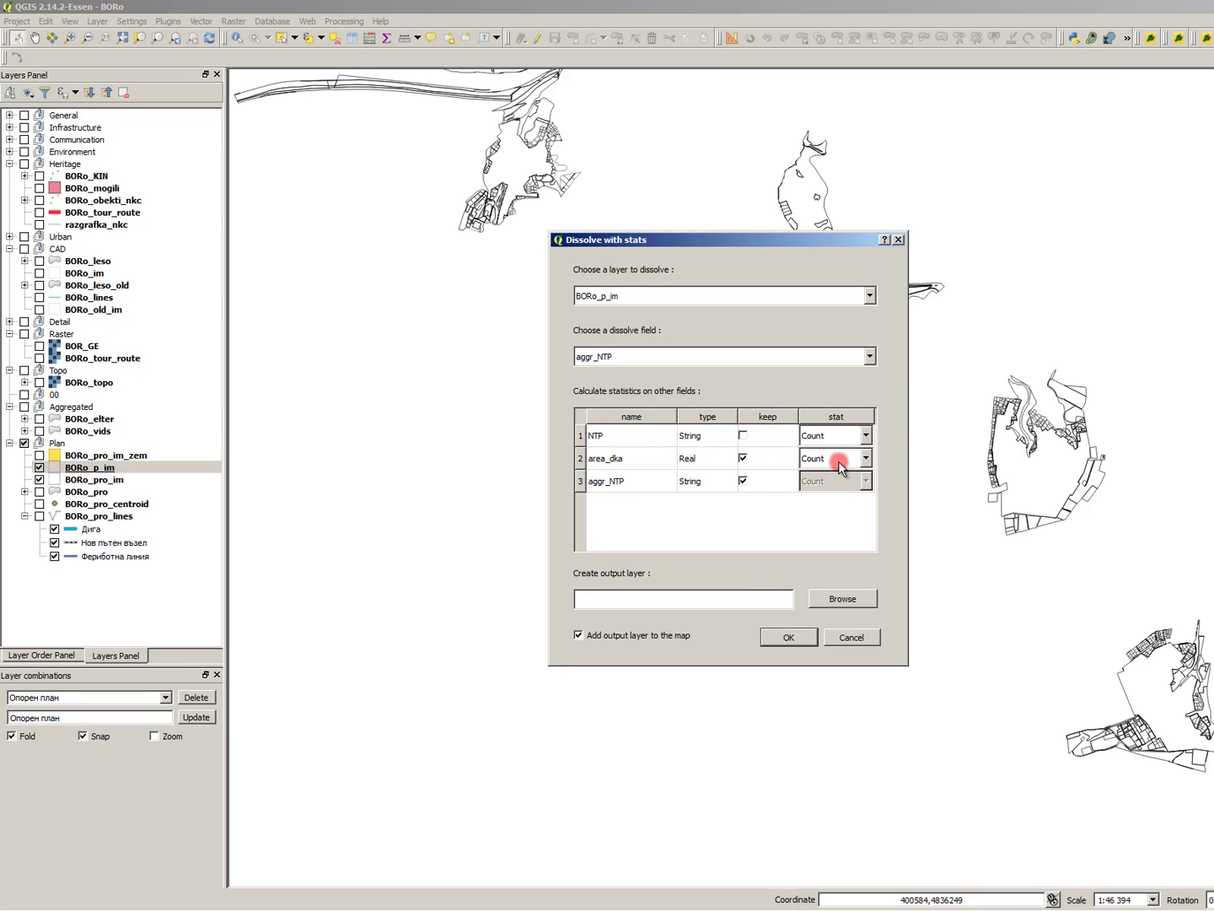
left_click(840, 466)
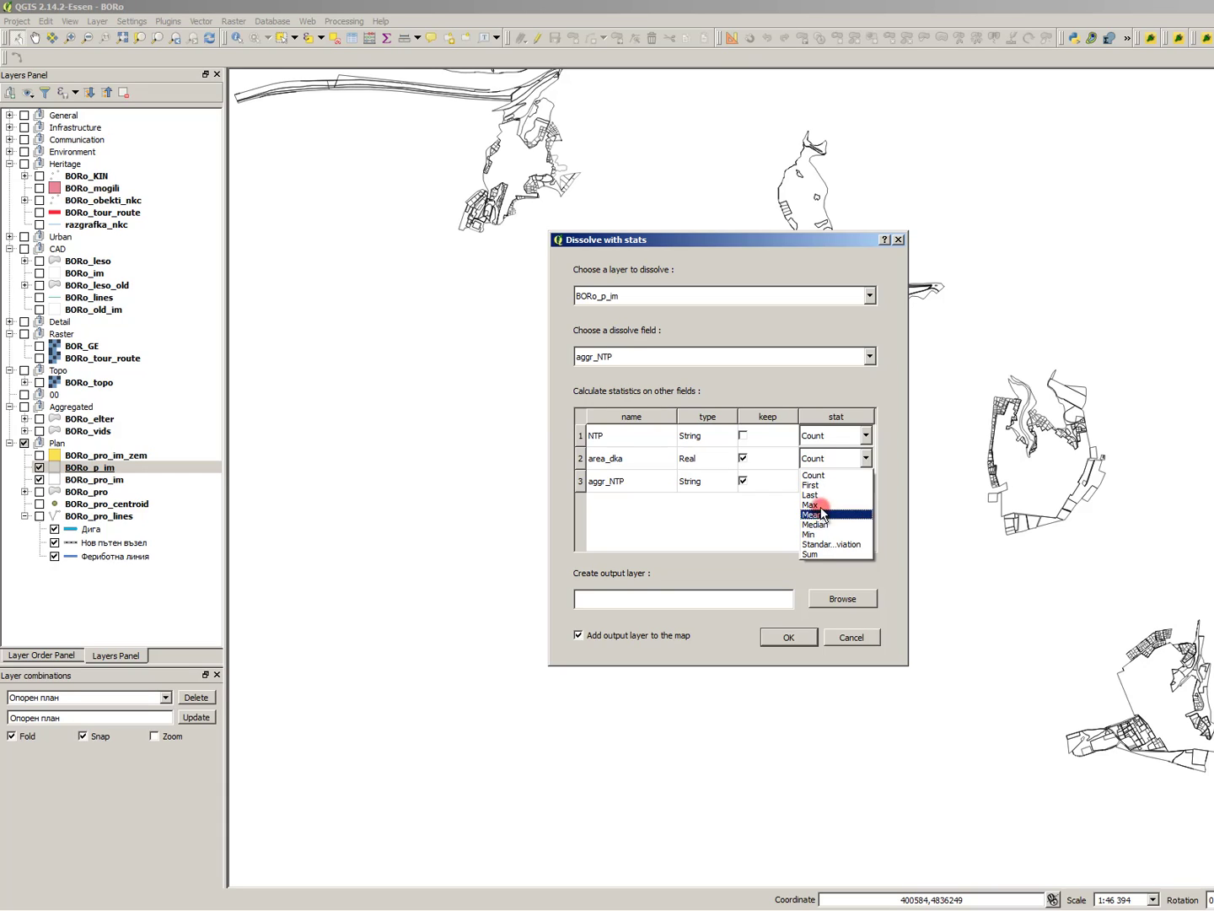
left_click(811, 554)
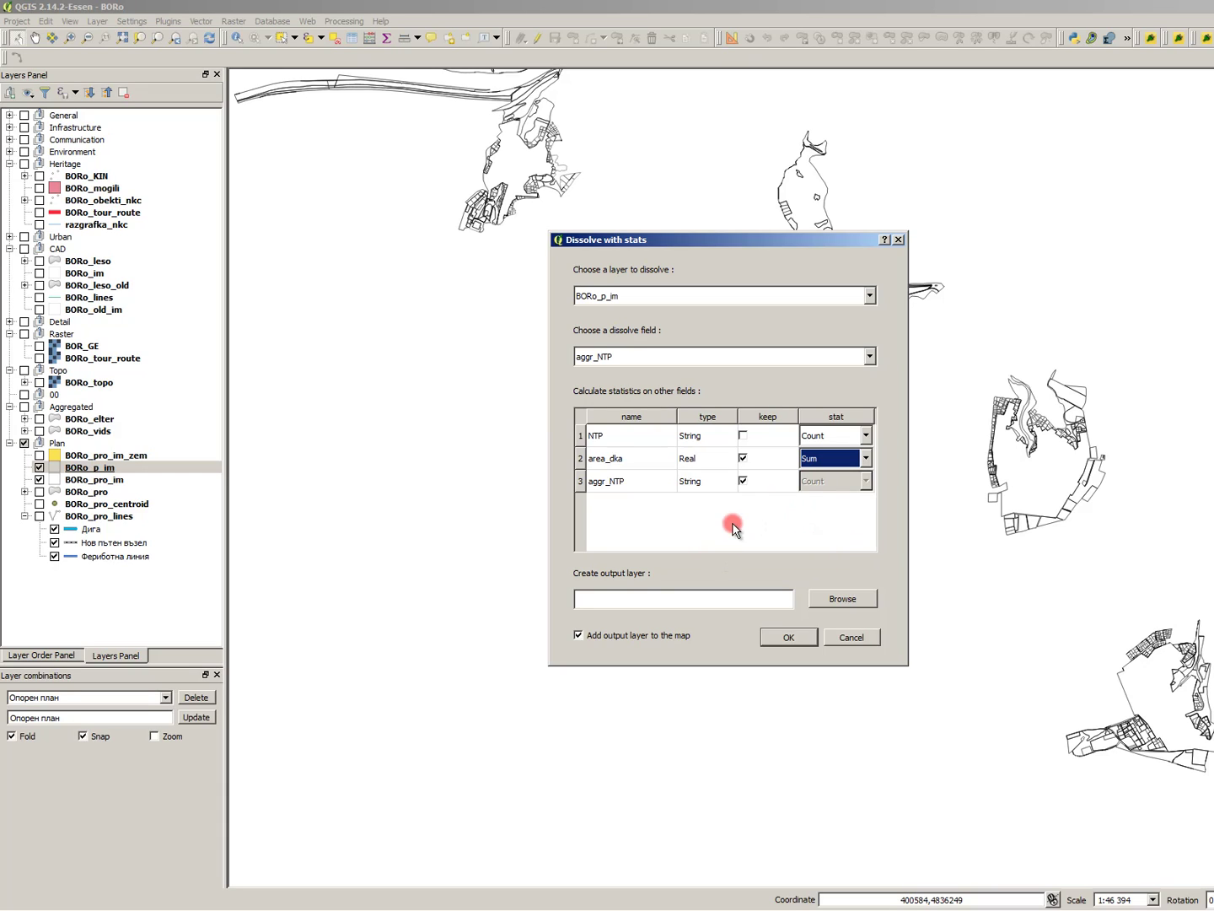
- Choose the Balance folder under D:, UDC, BORo_OUPO, GIS as the location for the dissolve's output shapefile
left_click(818, 596)
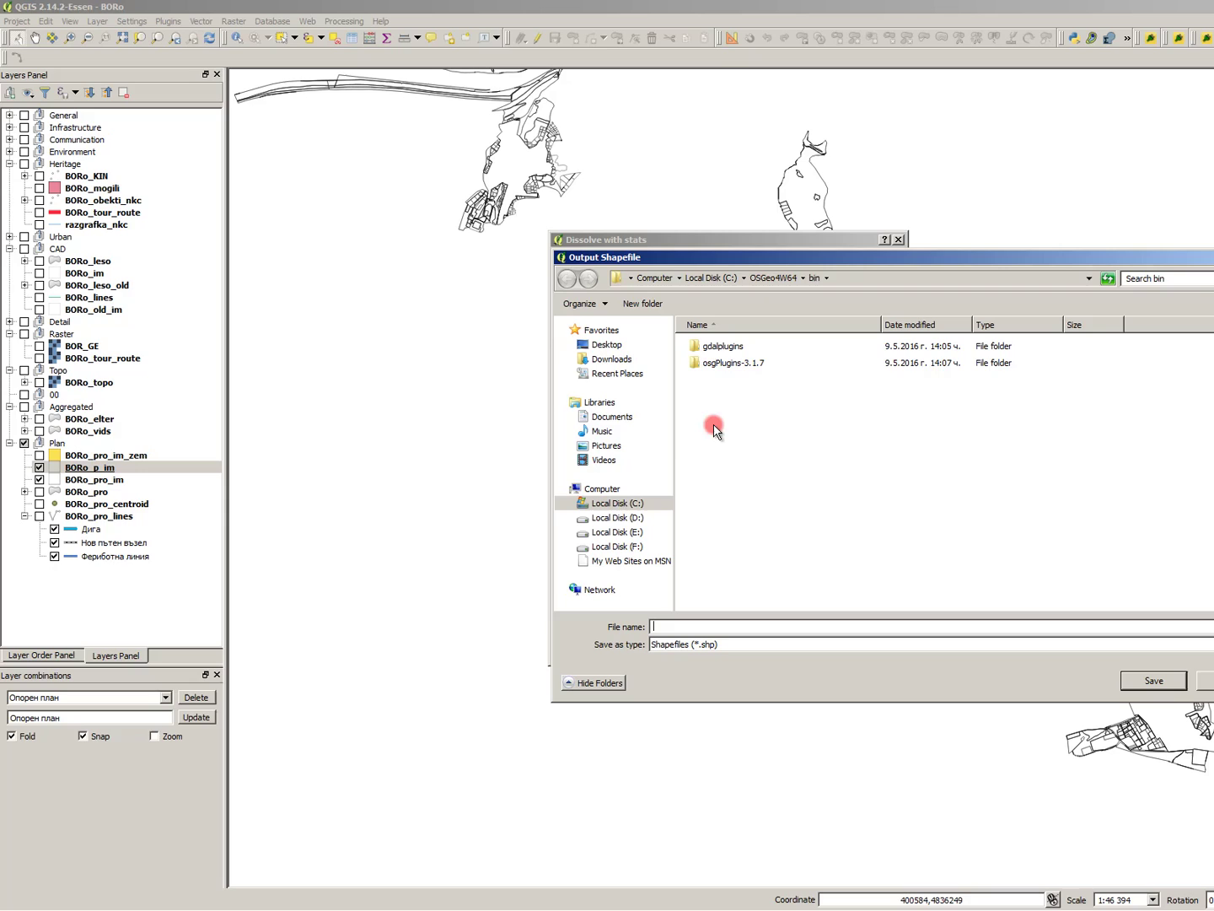
left_click(602, 517)
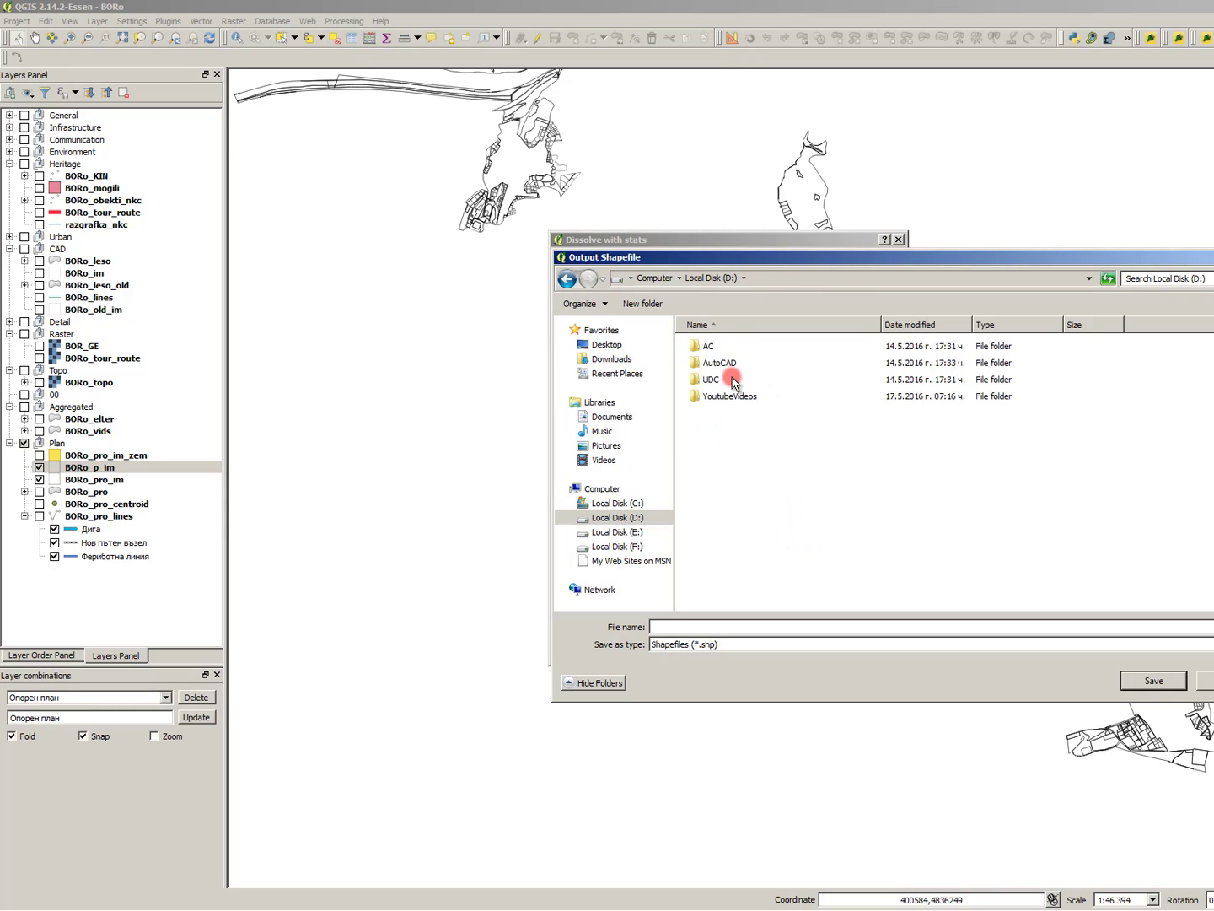
double_click(733, 380)
double_click(730, 345)
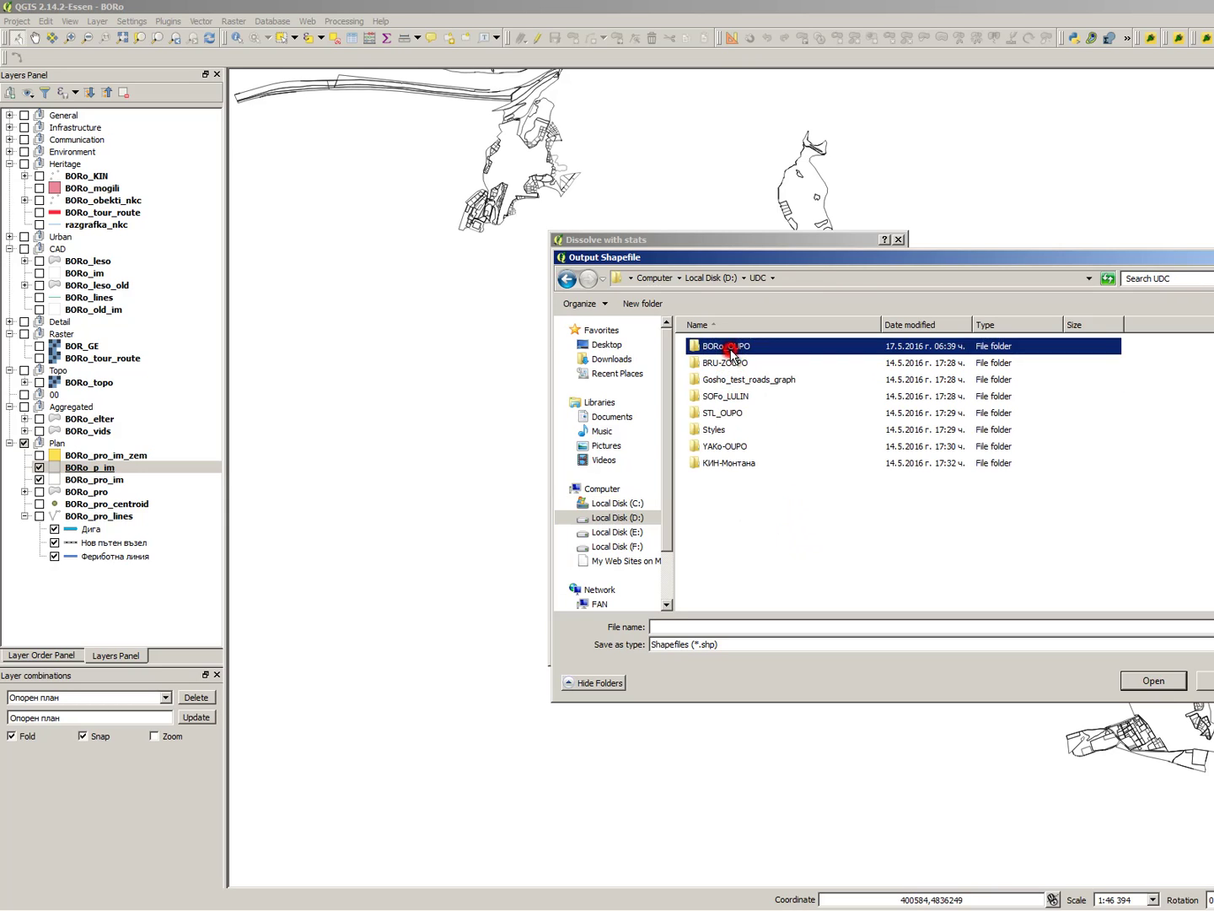
left_click(715, 349)
double_click(715, 352)
left_click(719, 530)
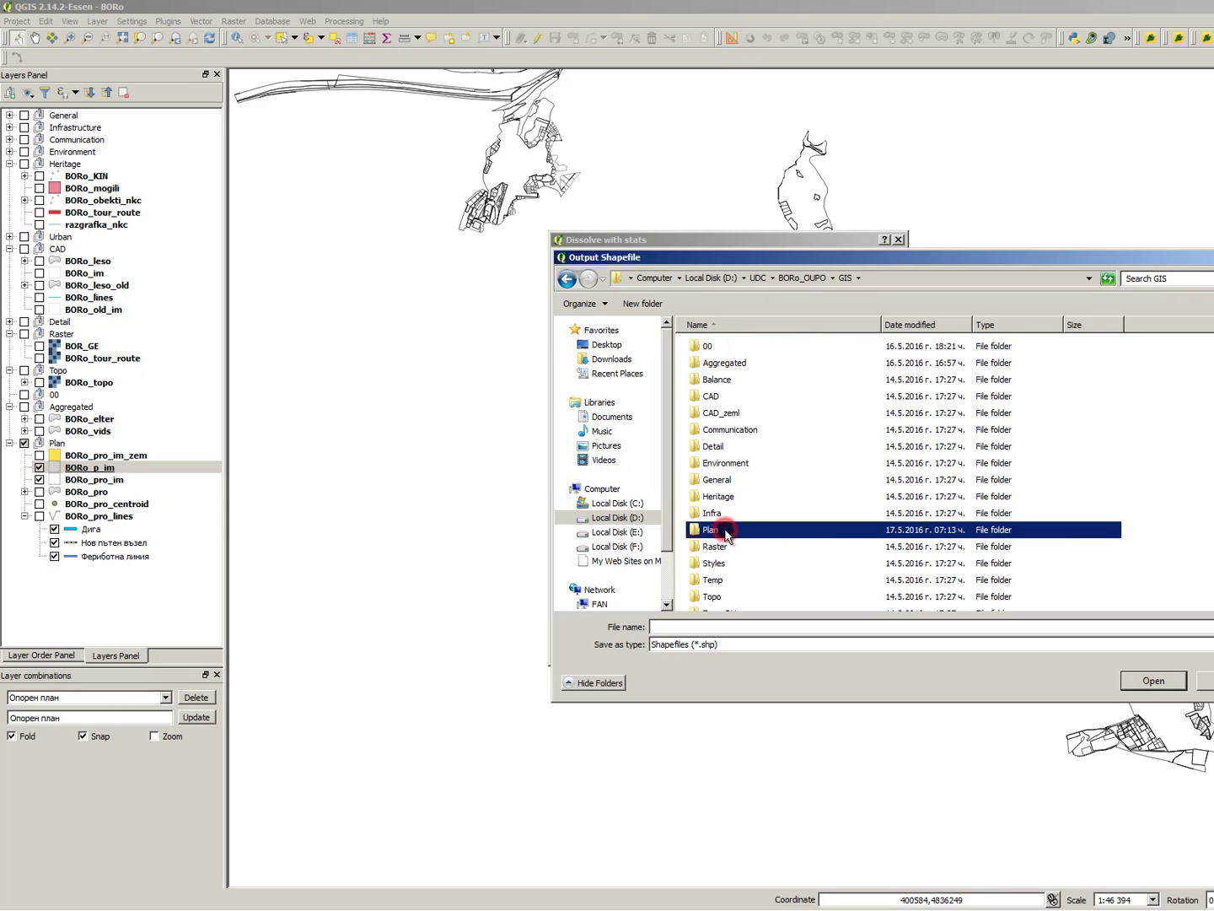
scroll(719, 519, "down", 1)
scroll(718, 426, "up", 1)
left_click(800, 278)
double_click(718, 348)
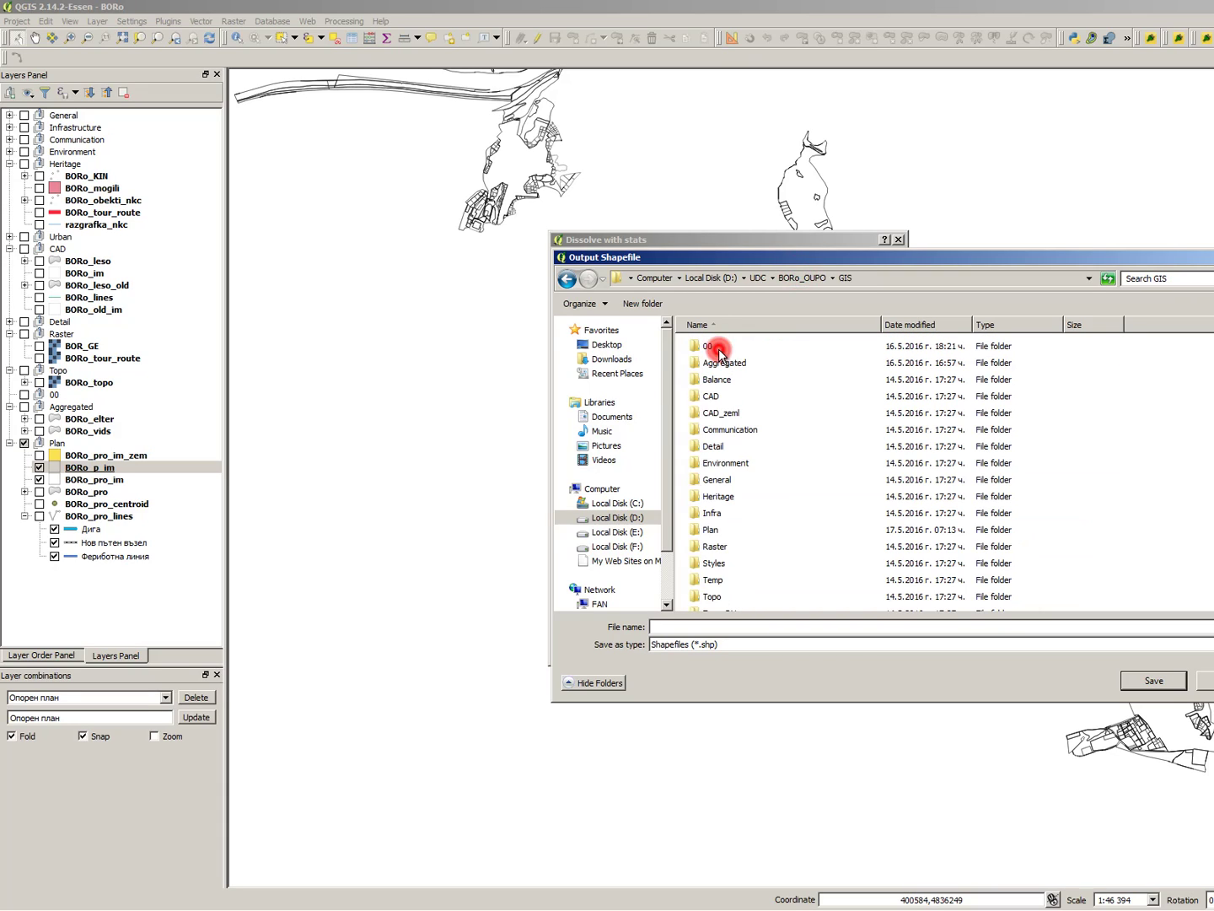
left_click(718, 347)
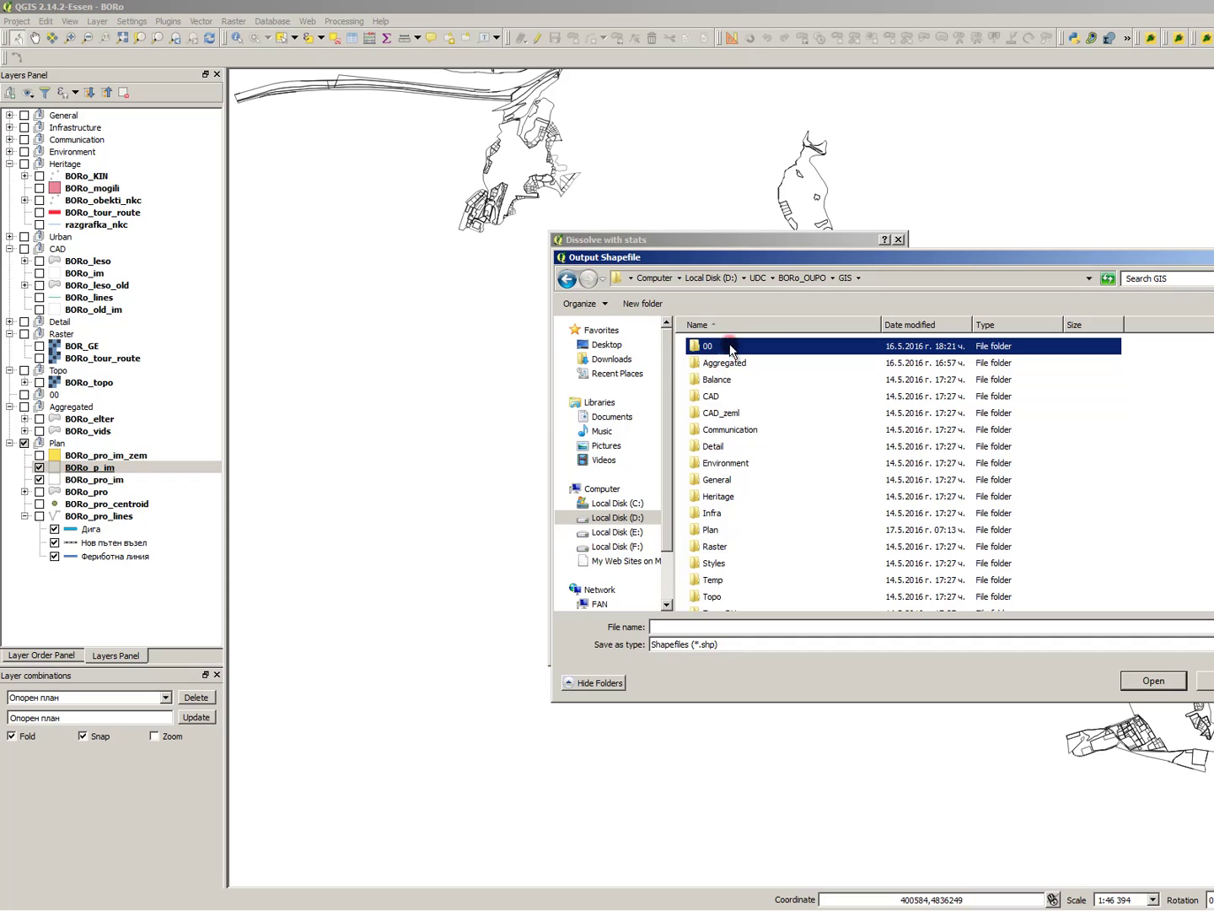
double_click(738, 385)
- Name the dissolve's output shapefile IM_pro_elter in the Balance folder and run the dissolve
left_click(747, 625)
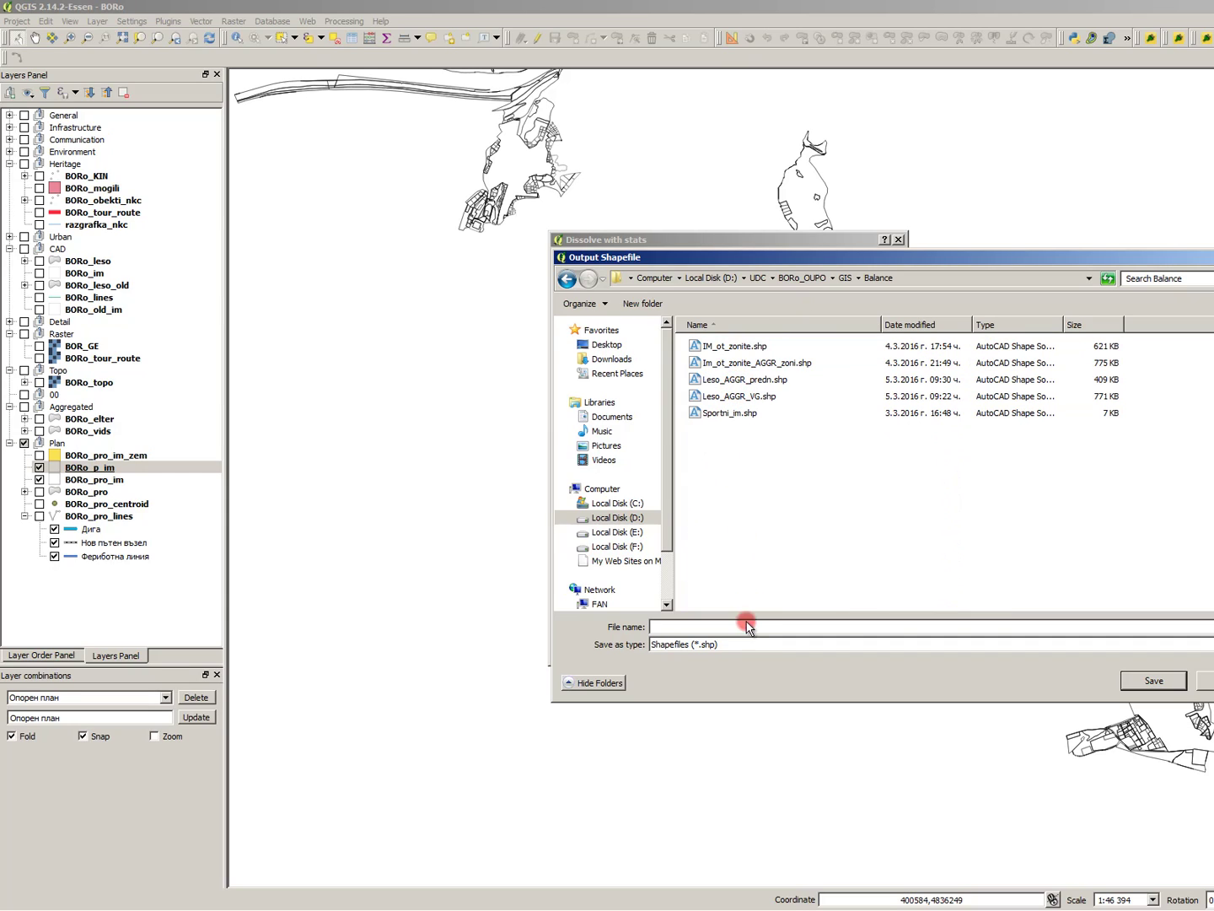
type("IM")
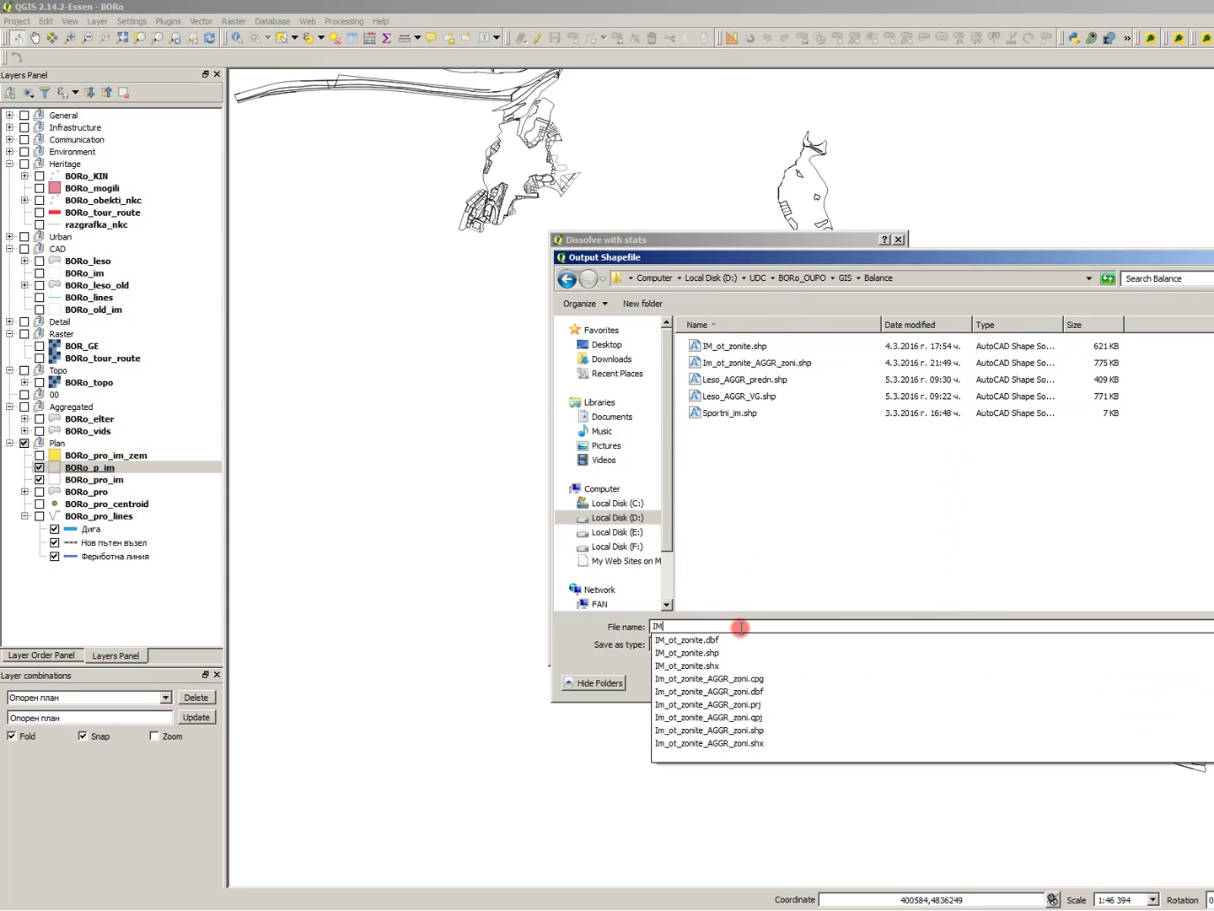
type("_pro_")
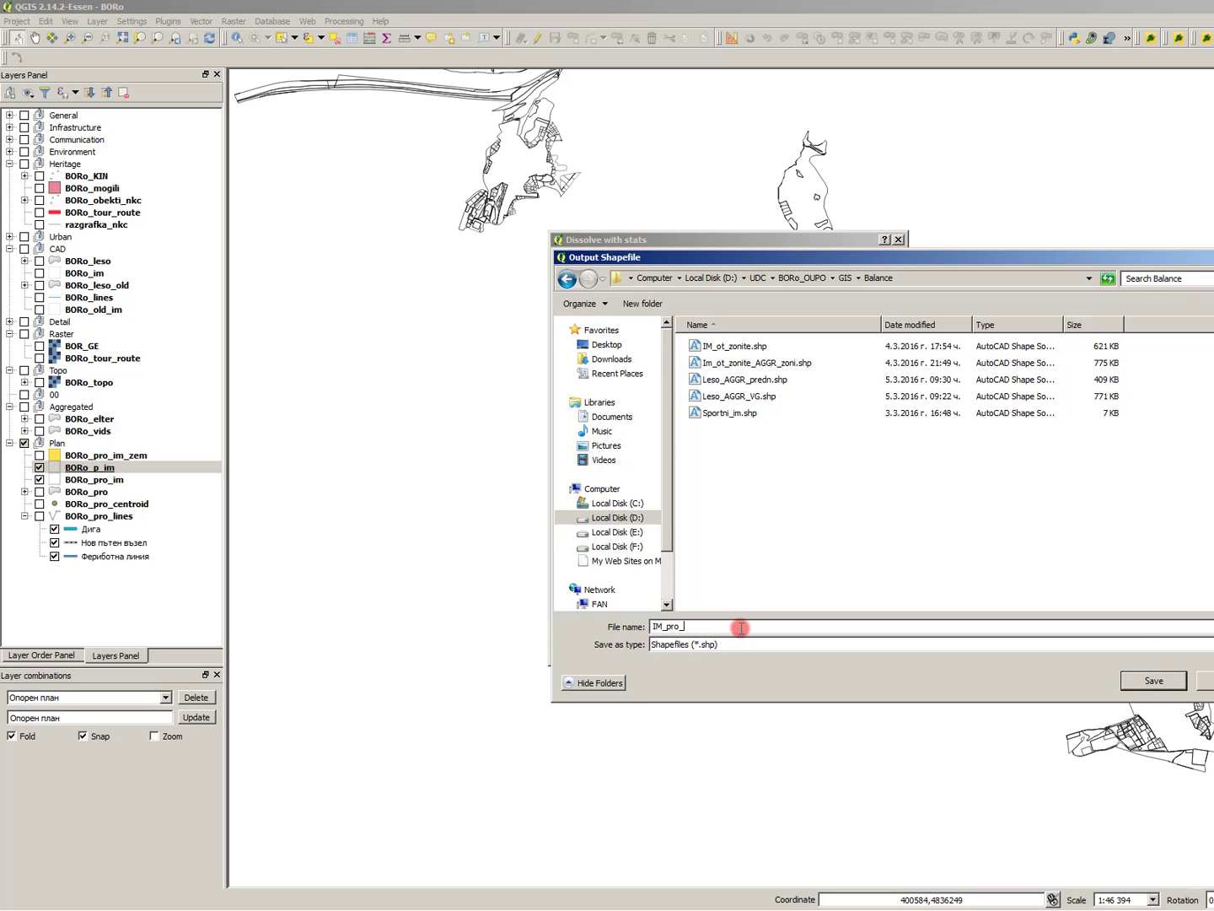
type("elter")
key("Return")
left_click(788, 637)
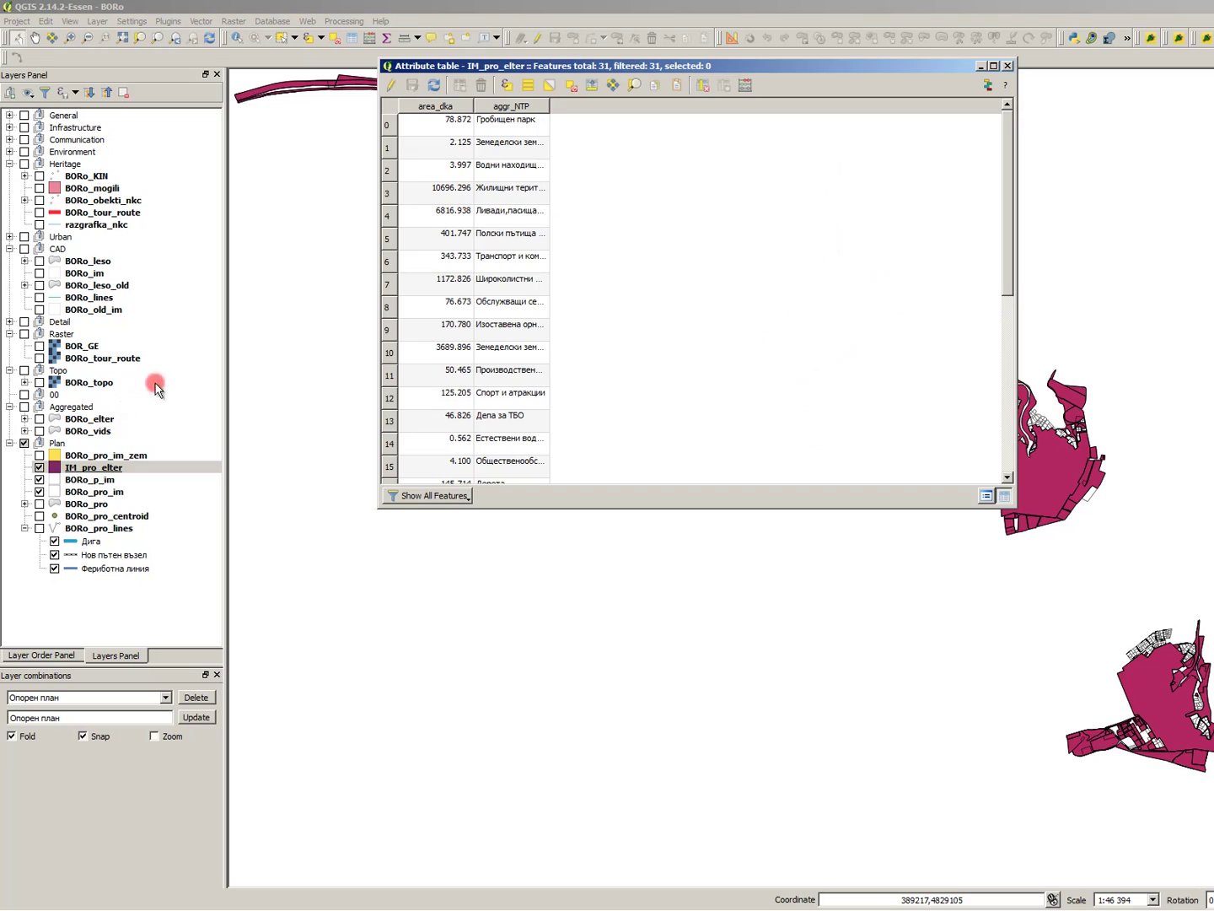
- Try to merge all features of the IM_pro_elter layer in an editing session, and stop editing
scroll(482, 274, "down", 5)
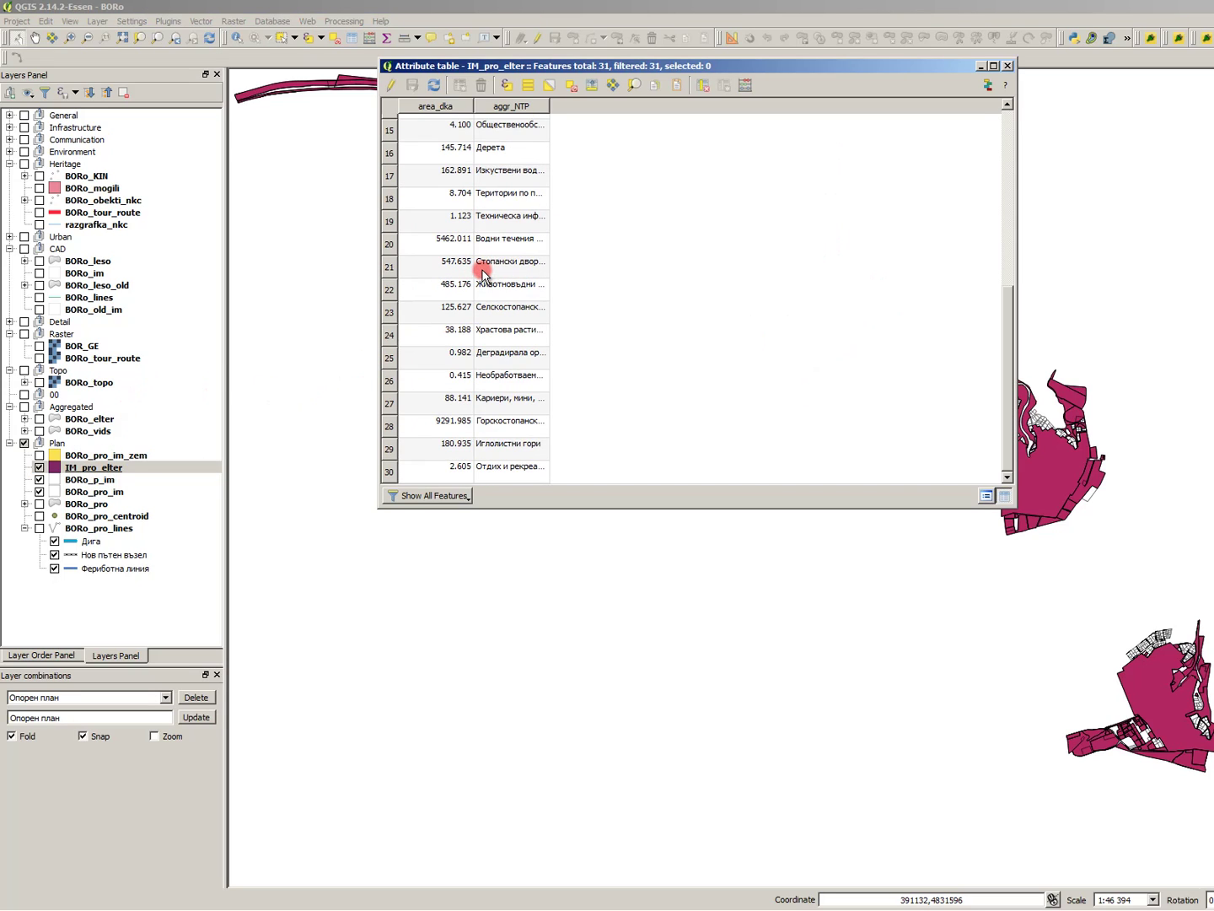
scroll(482, 275, "up", 3)
scroll(482, 275, "up", 2)
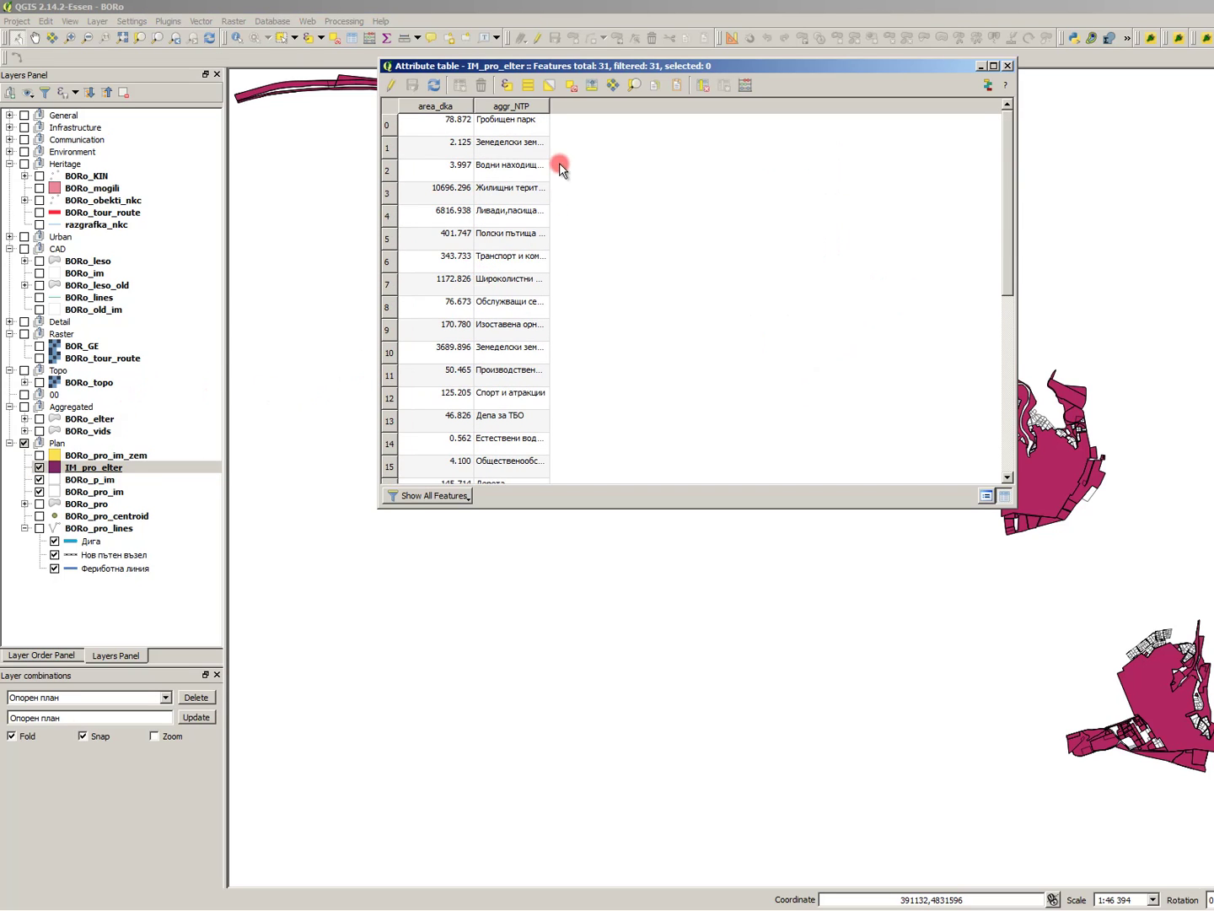
left_click(393, 85)
left_click(393, 145)
scroll(466, 224, "down", 4)
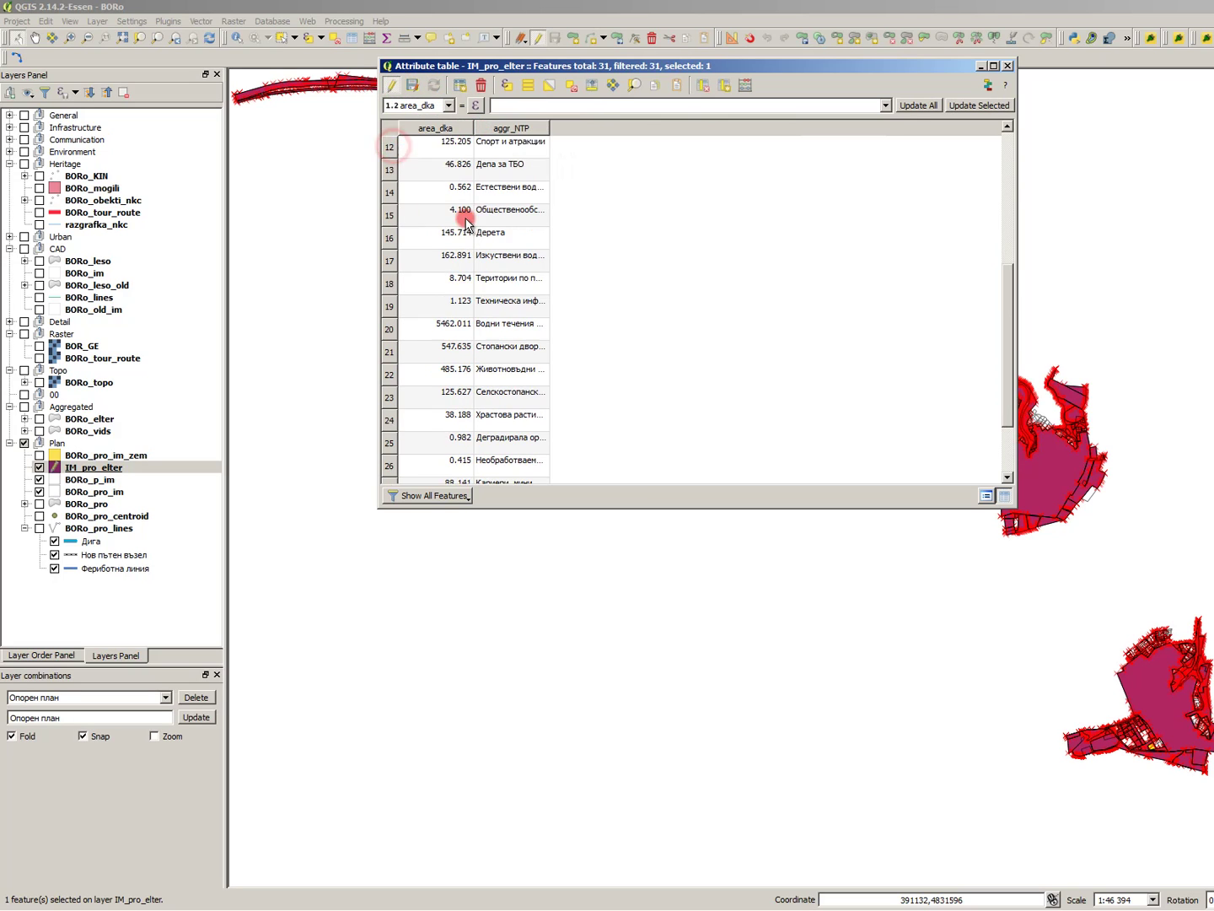
scroll(466, 224, "down", 2)
left_click(390, 472, "shift")
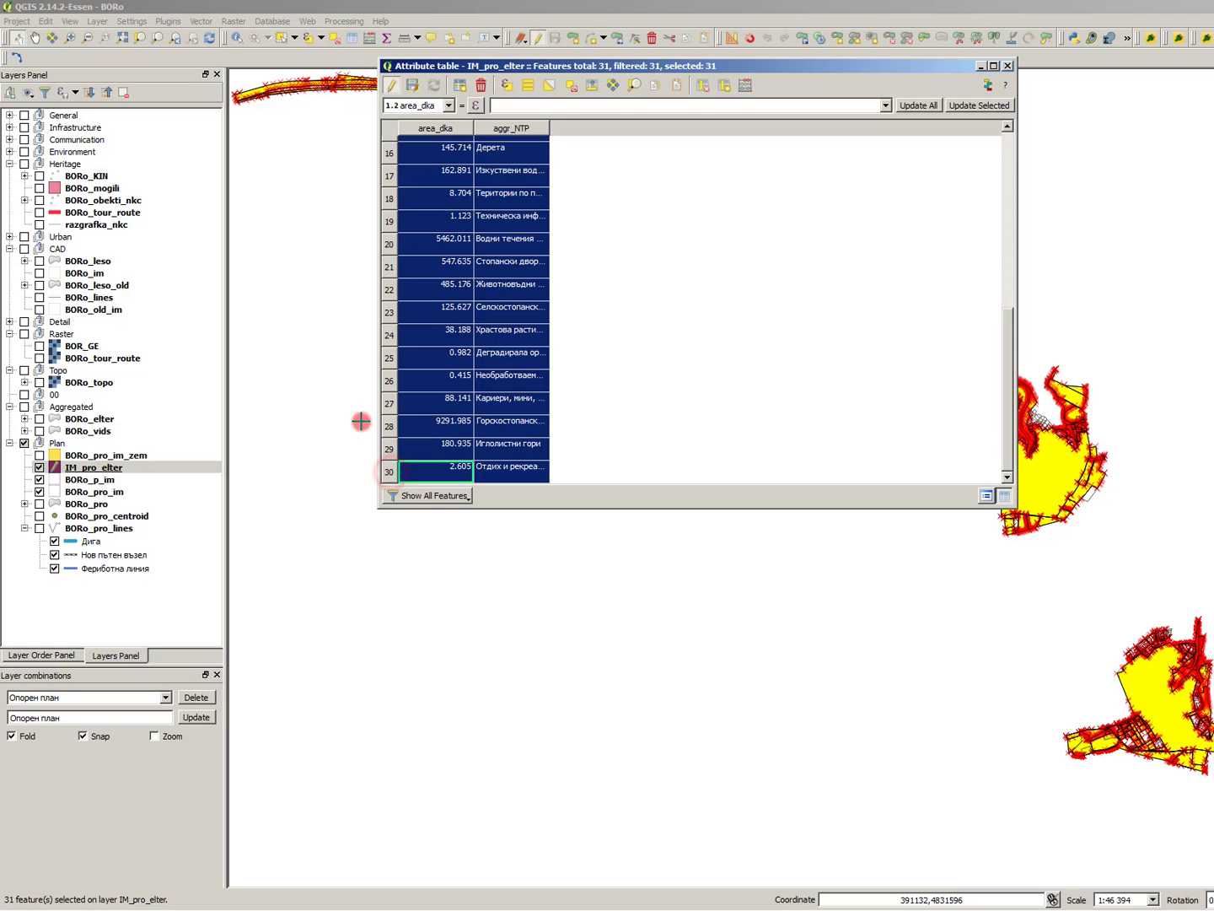
left_click(611, 6)
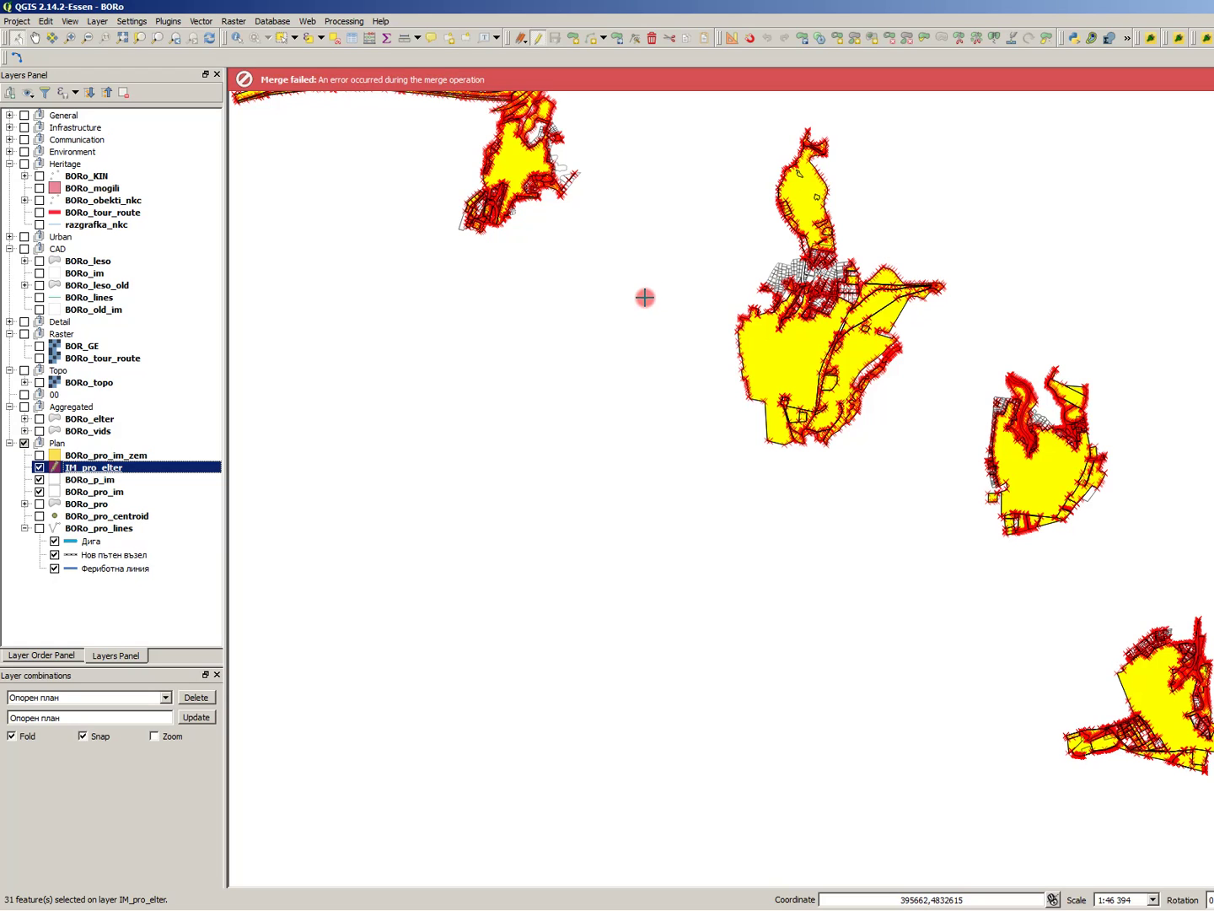
left_click(535, 35)
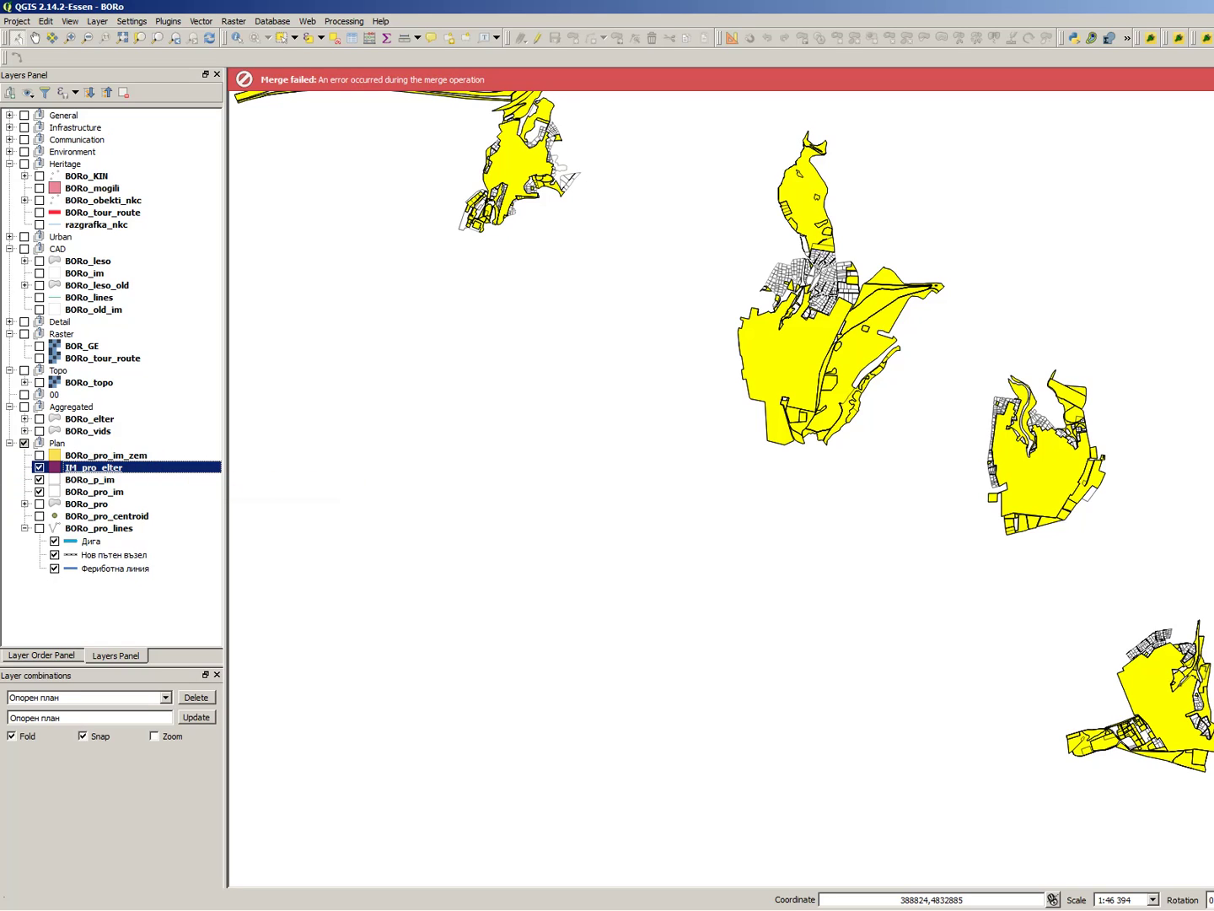
- Start exporting the IM_pro_elter layer as a DBF file with all features included and without adding the result to the map
right_click(162, 462)
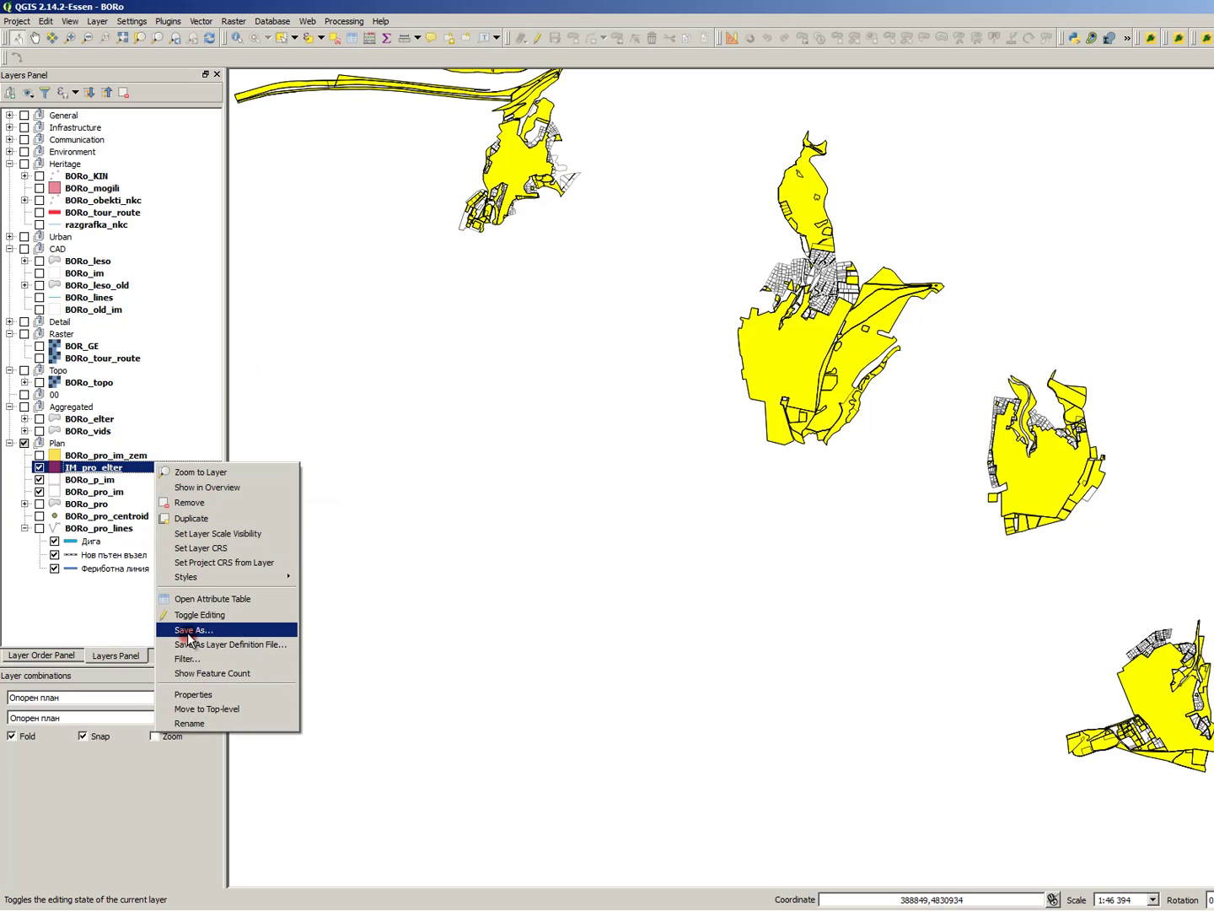
left_click(220, 630)
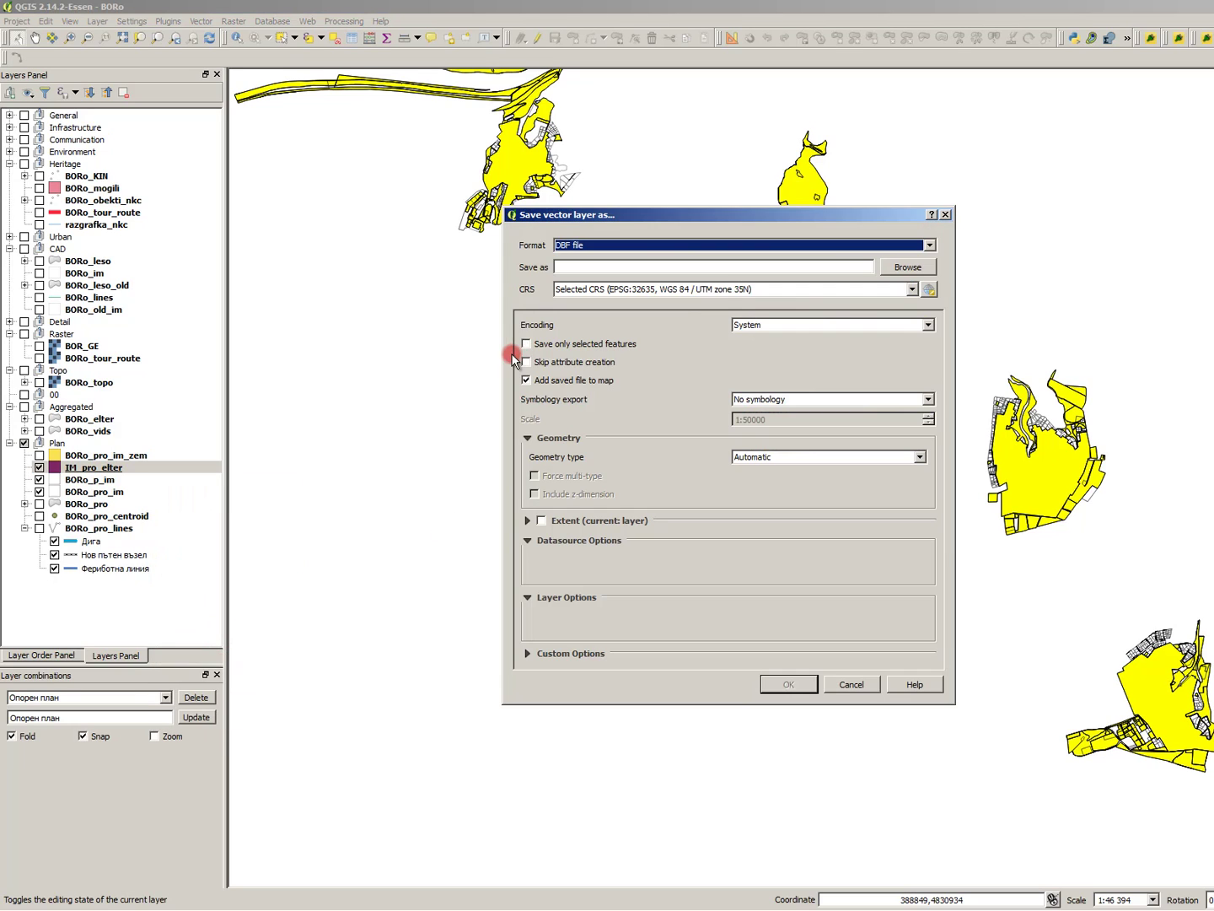
left_click(573, 345)
left_click(578, 380)
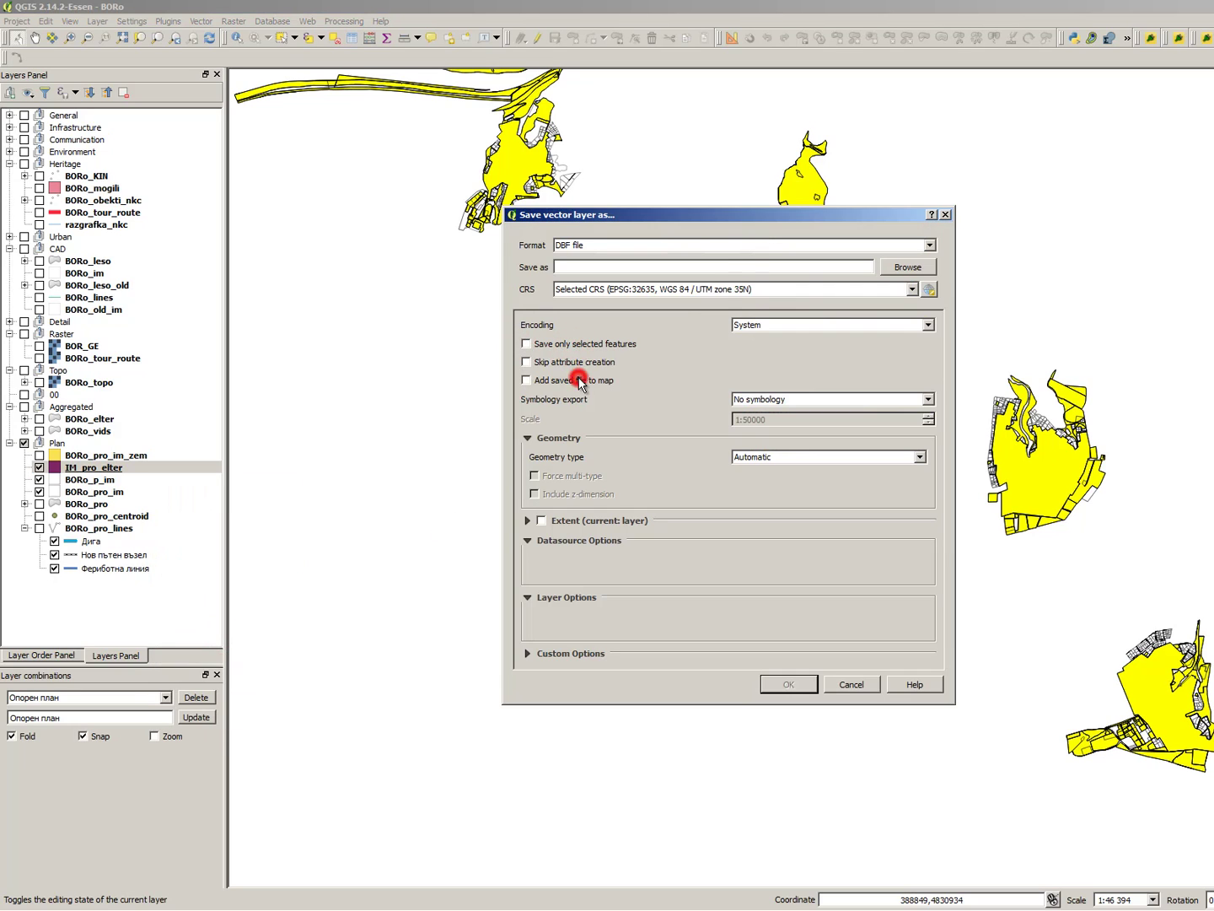
- Save the DBF export as IM_pro_elter in the Balance 2.2 folder under D:, UDC, BORo_OUPO, OUT
left_click(907, 270)
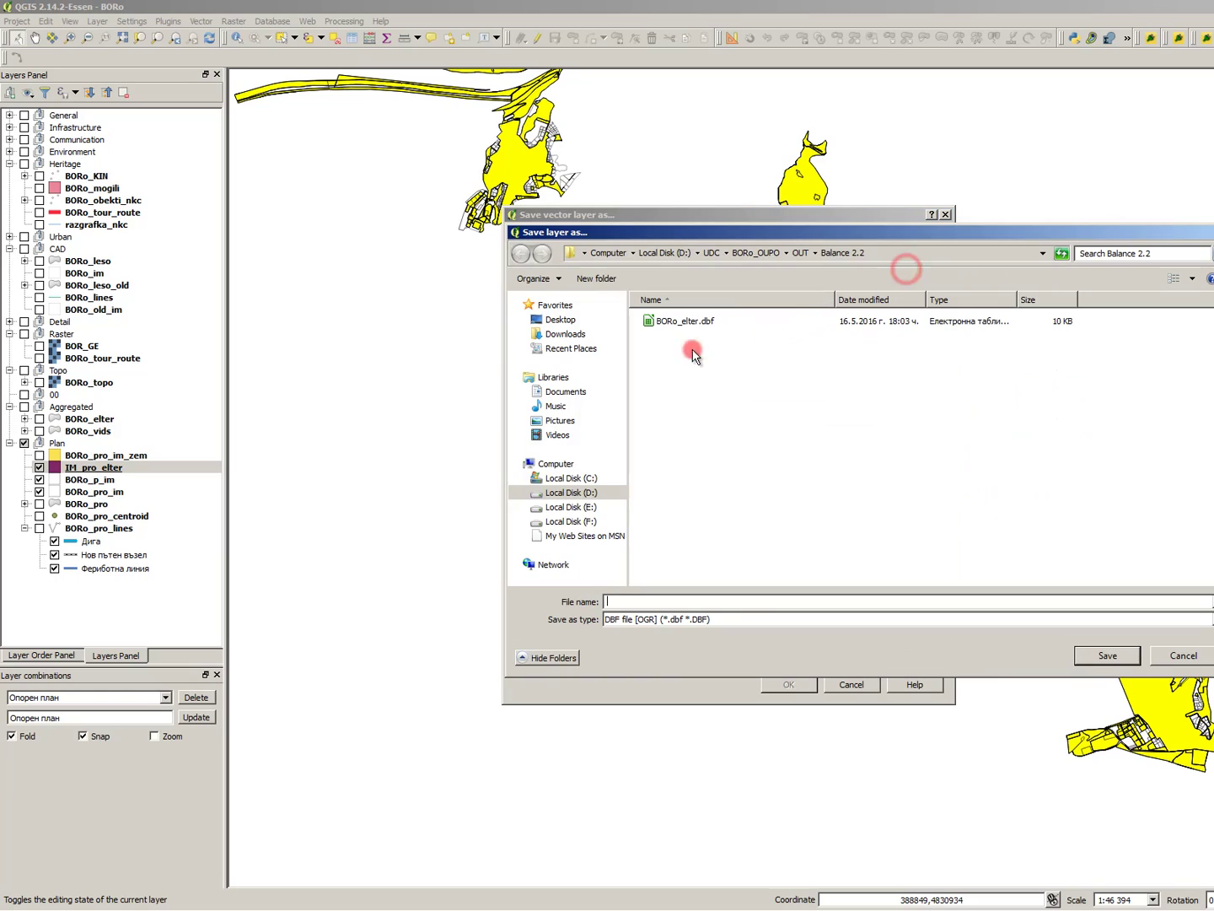
left_click(700, 604)
type("IM_pro")
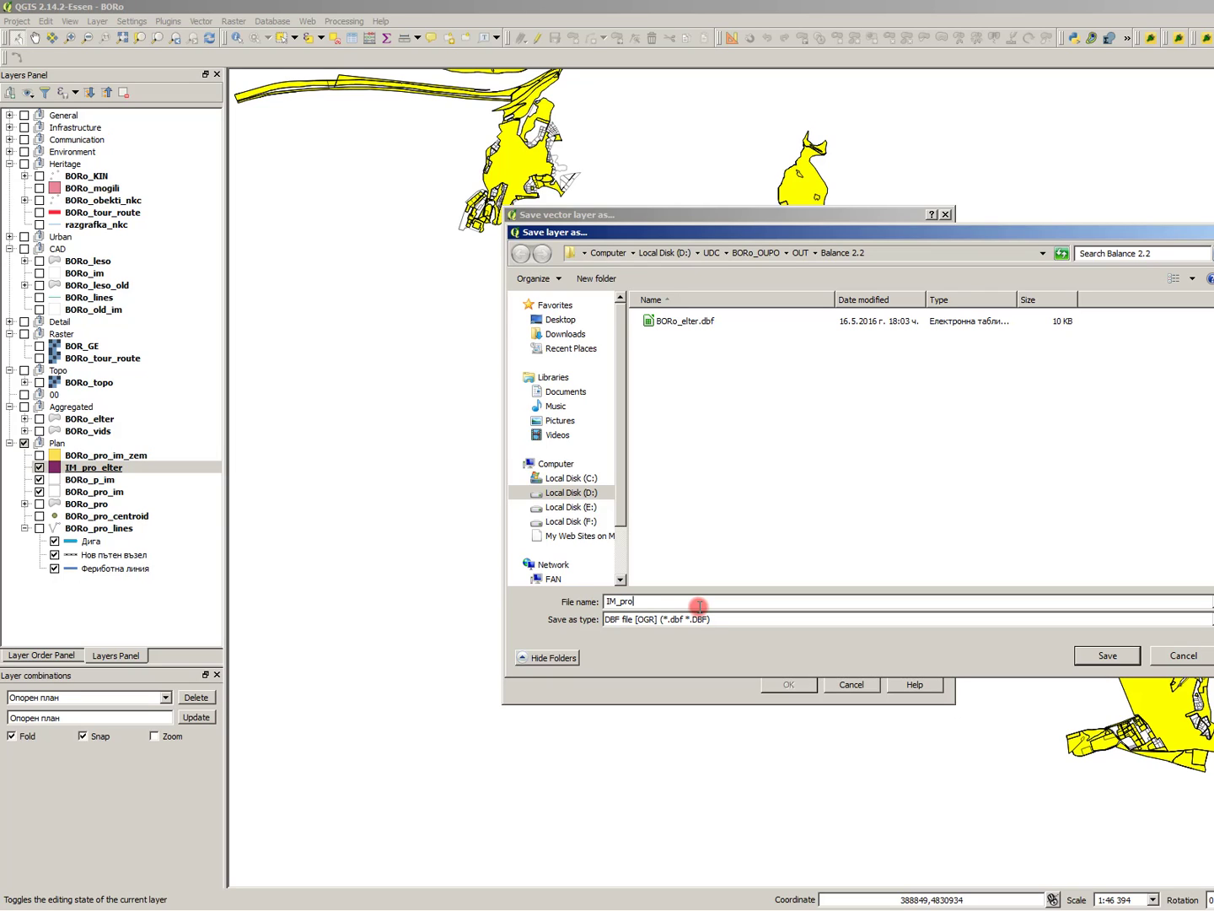
type("_elter")
key("Return")
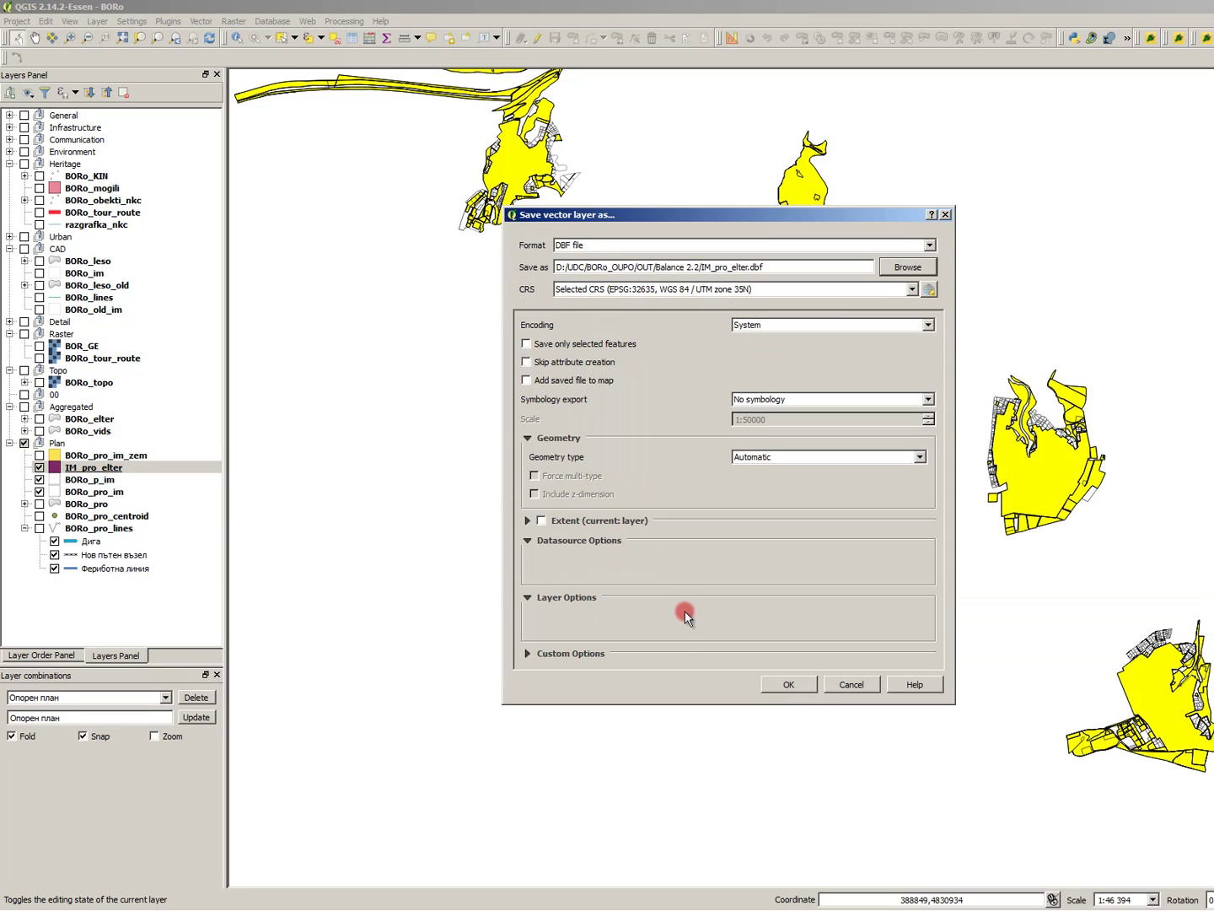
left_click(810, 685)
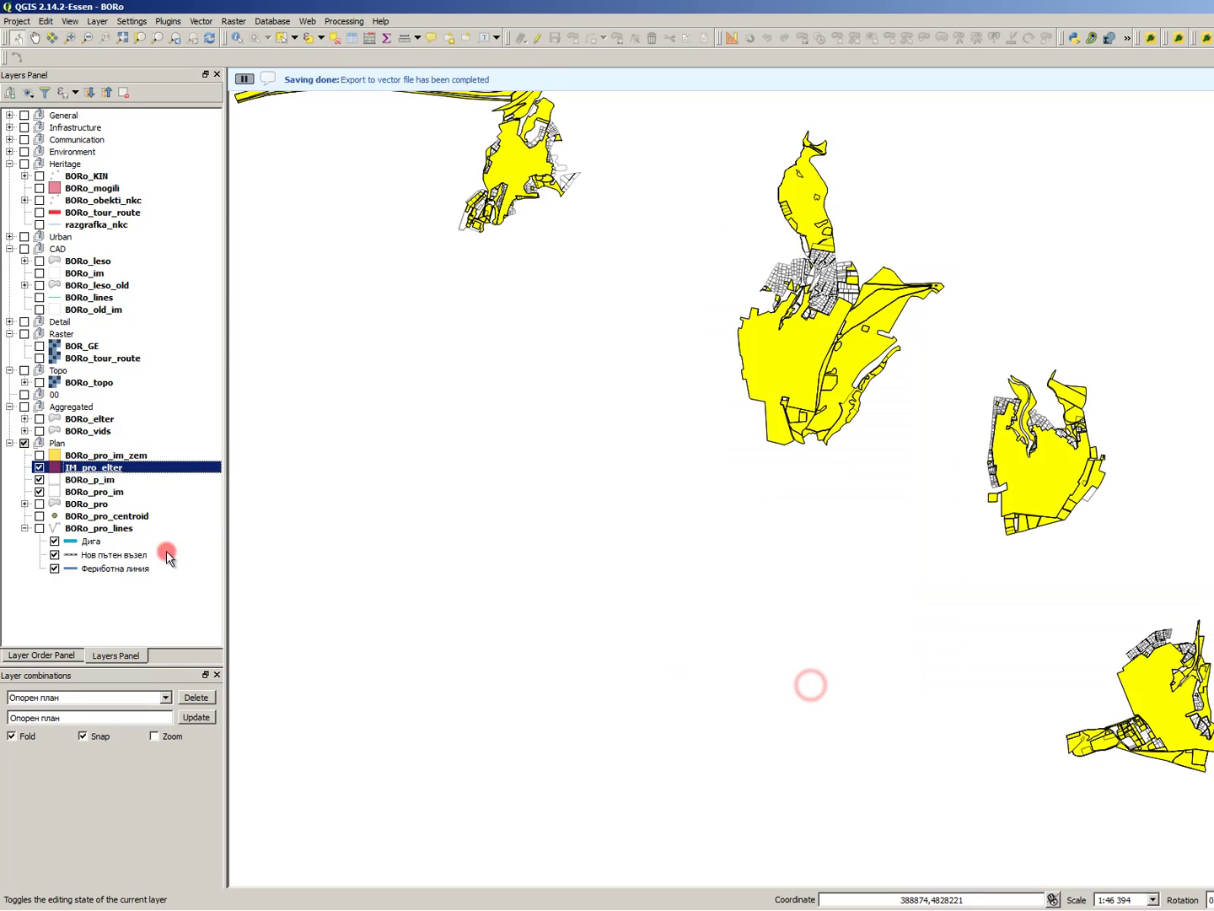
- Check the BORo_p_im attribute table and export the layer as IM_pro_otdelni.dbf in the Balance 2.2 folder without adding it to the map
left_click(142, 472)
left_click(131, 480)
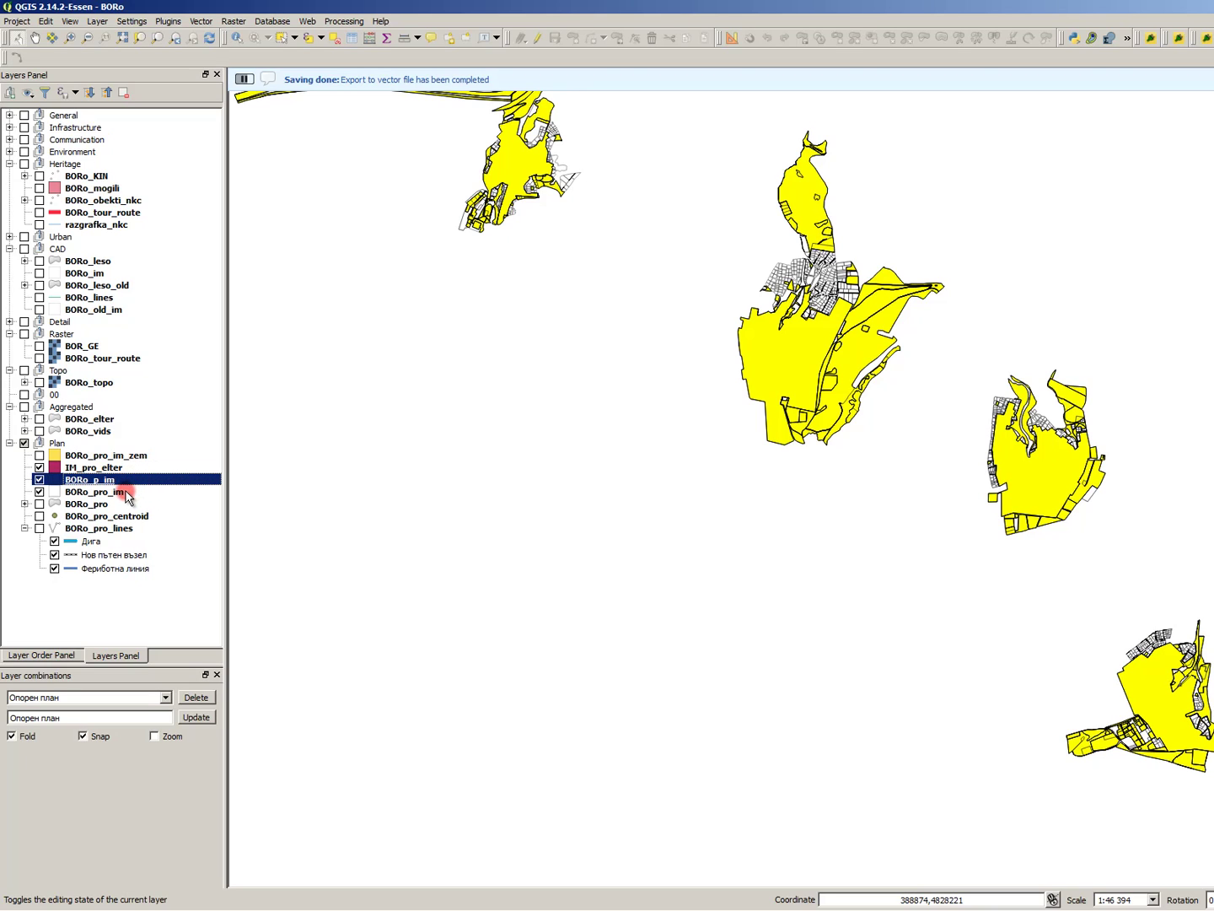
key("F6")
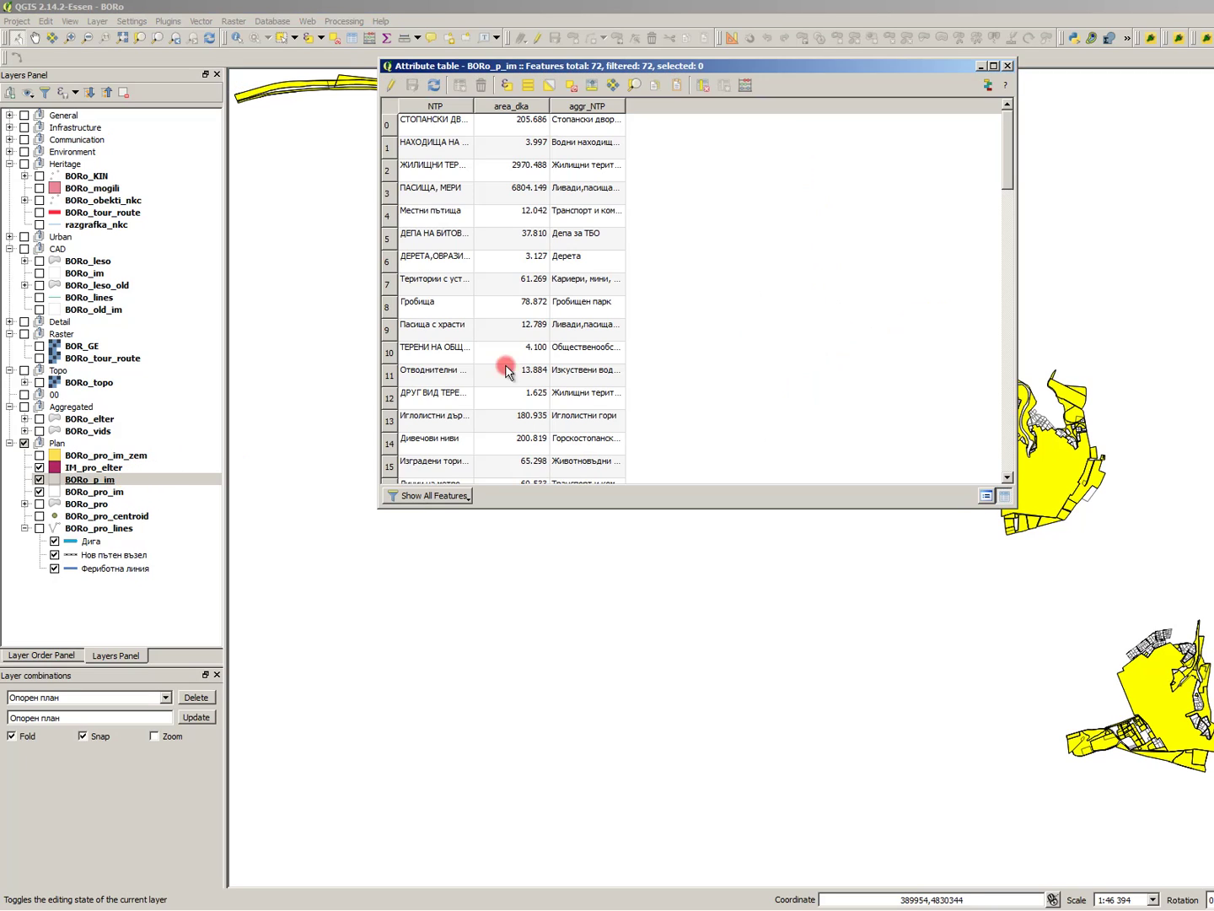
left_click(1011, 65)
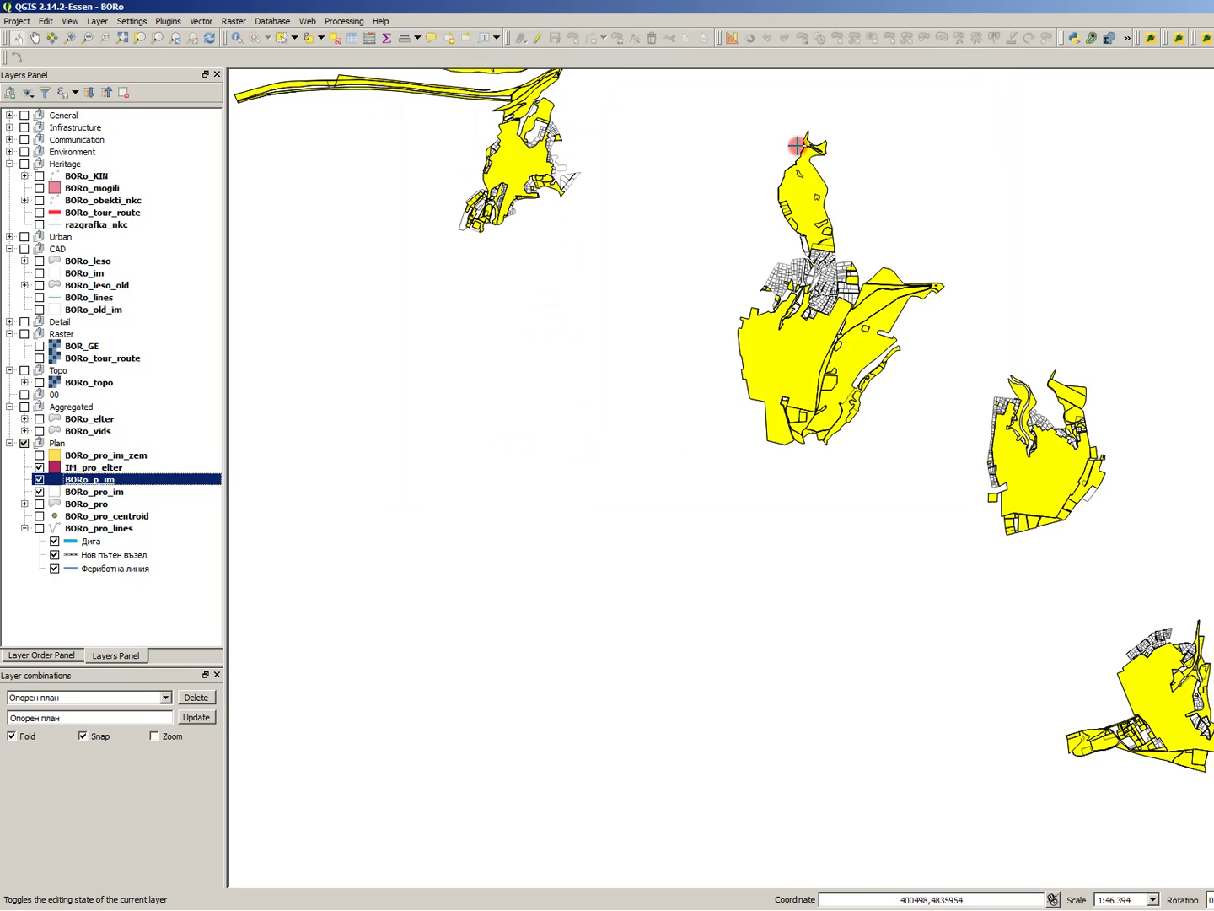
right_click(110, 479)
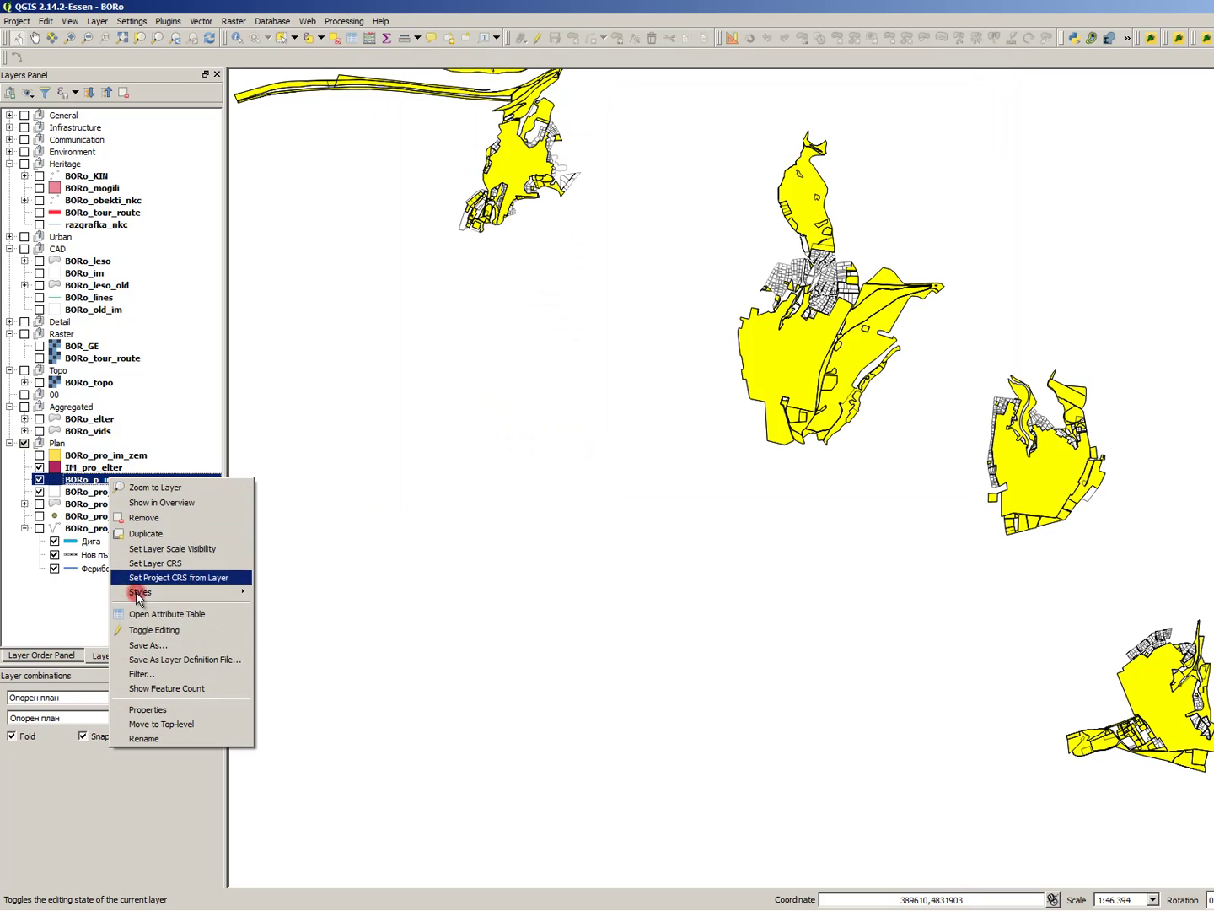
left_click(151, 645)
left_click(600, 380)
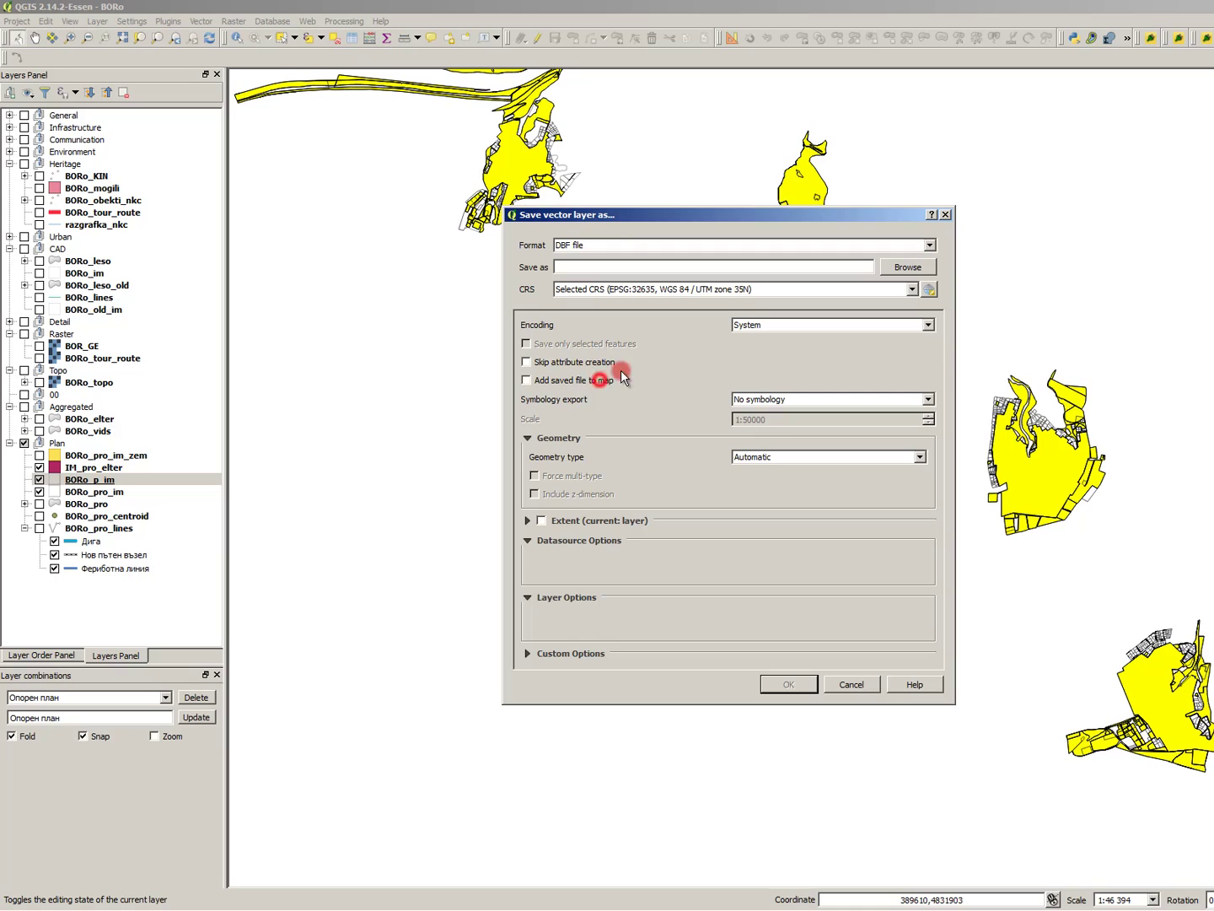
left_click(928, 265)
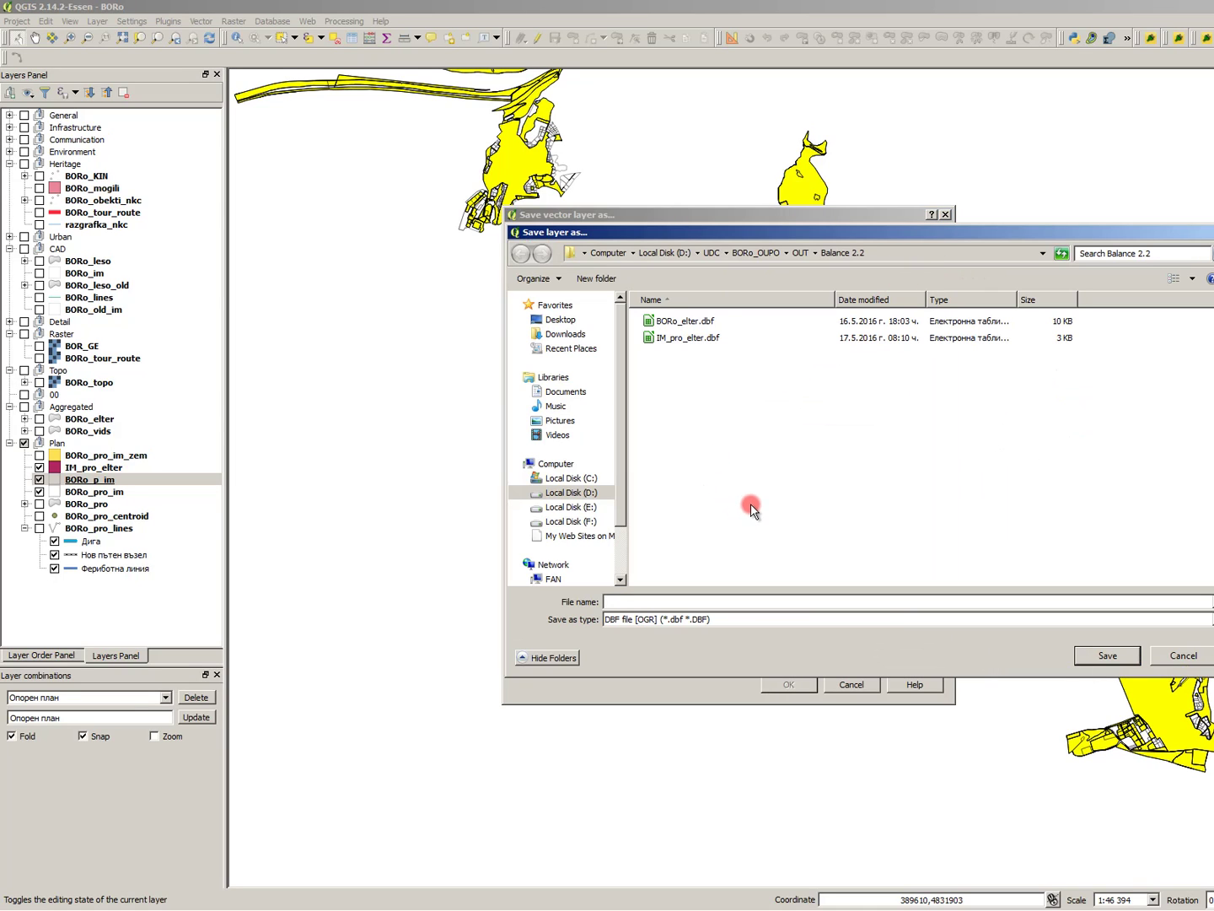
type("IM")
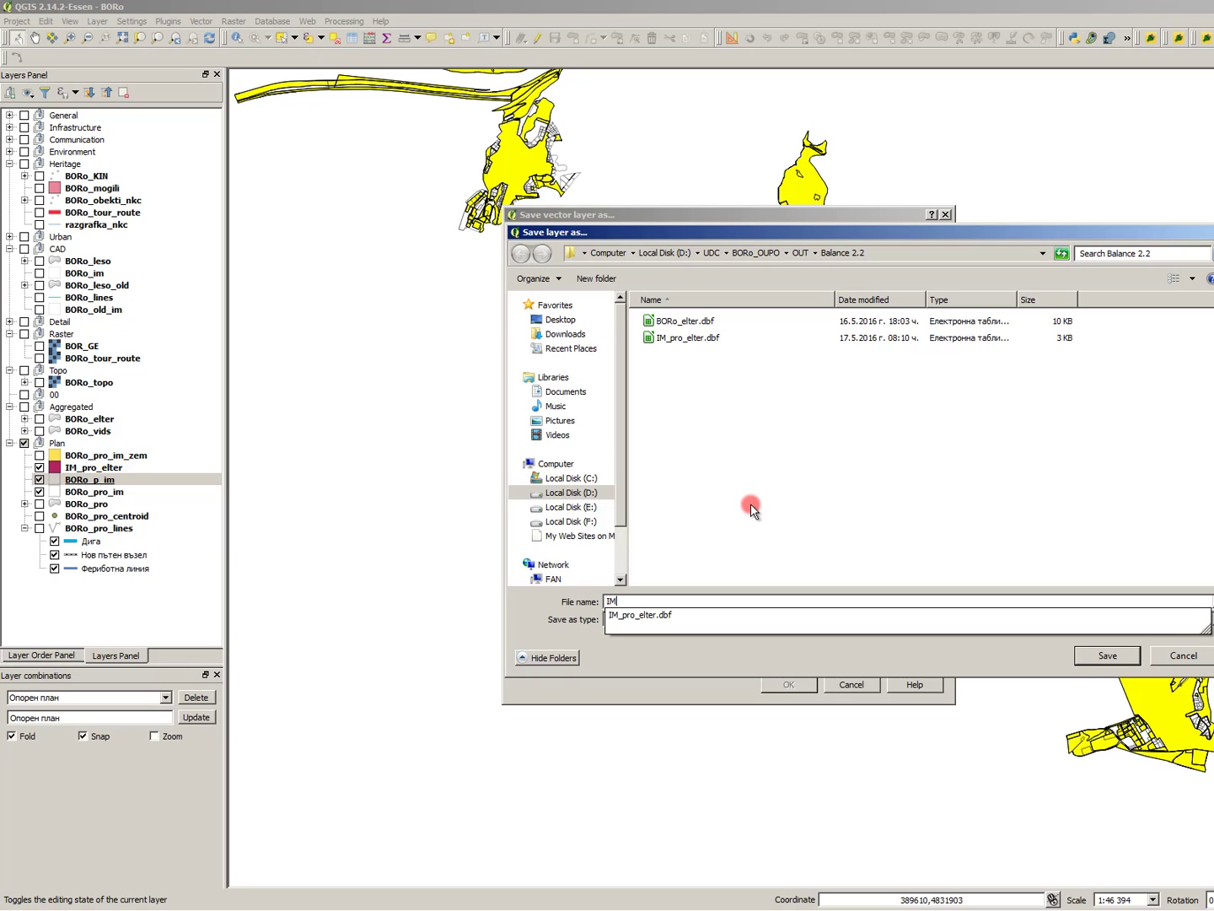
type("_pro_otdelni.dbf")
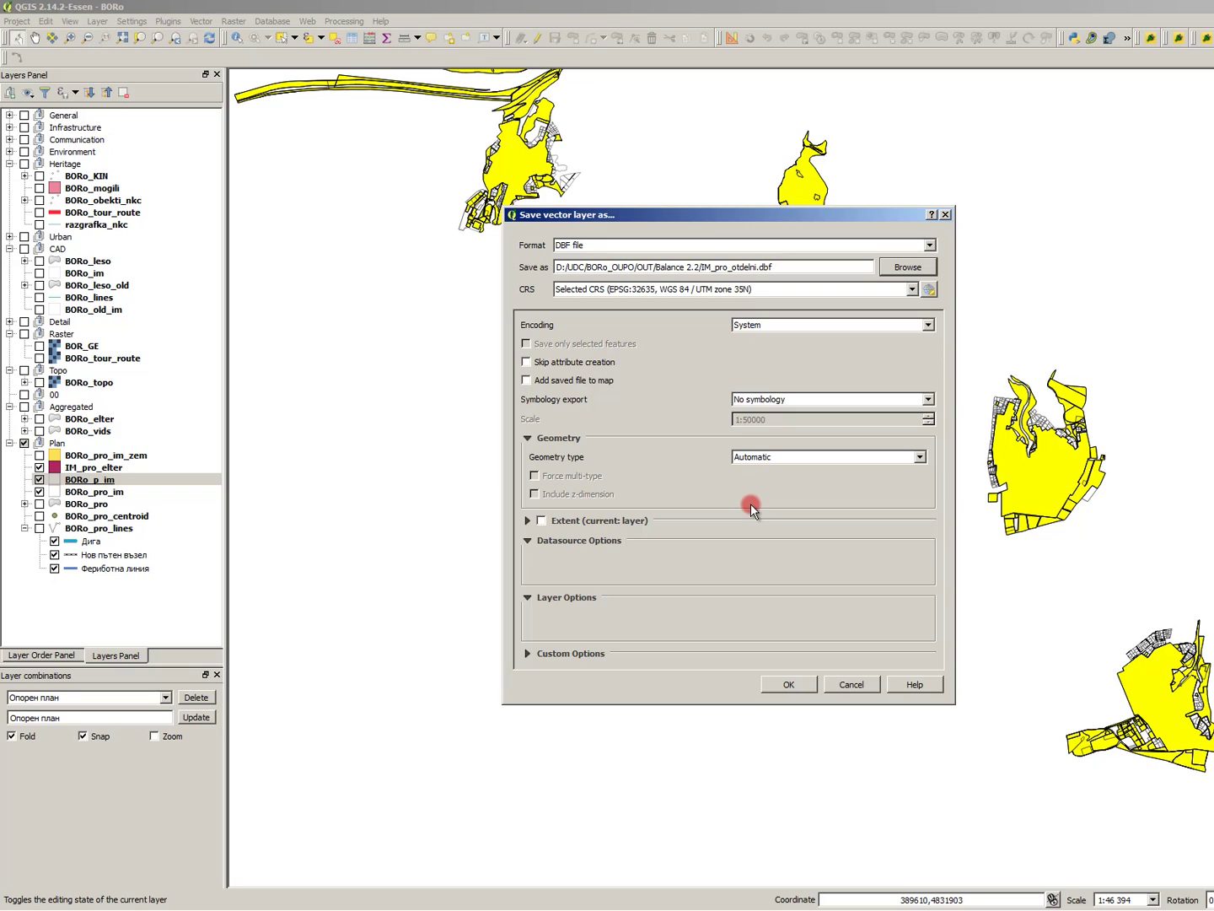
left_click(790, 686)
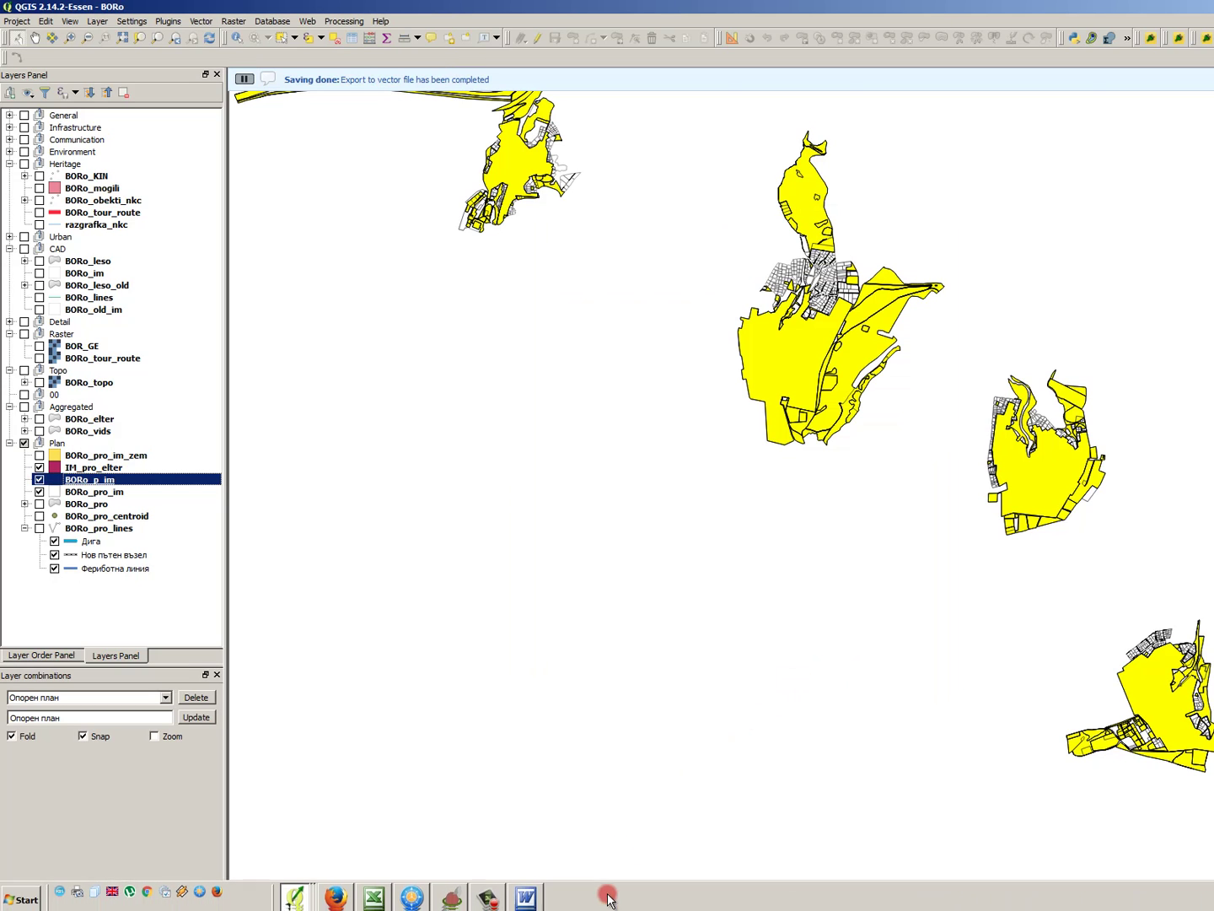
- Switch to FreeCommander and open the folder D:\UDC\BORo_OUPO\OUT\Balance 2.2
left_click(388, 886)
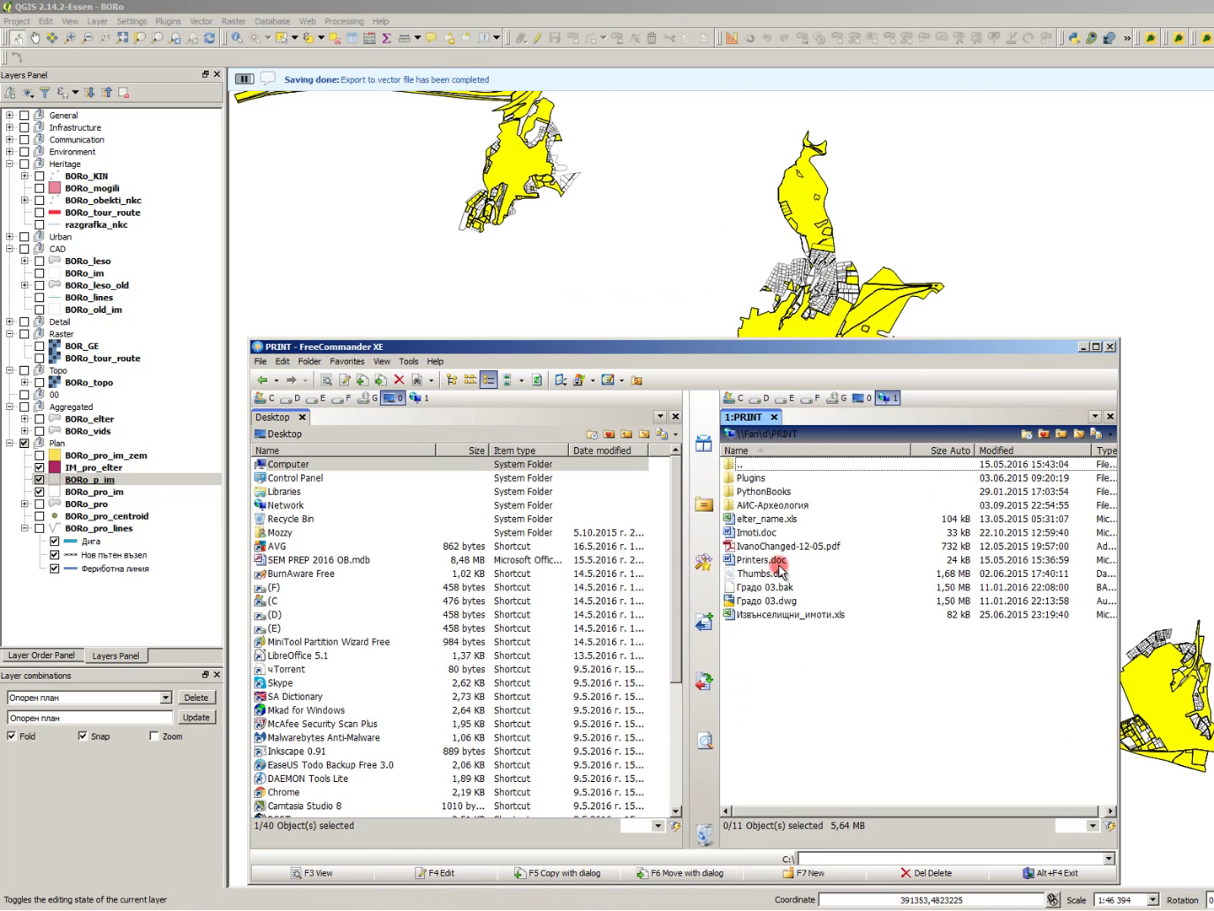
left_click(756, 397)
double_click(746, 531)
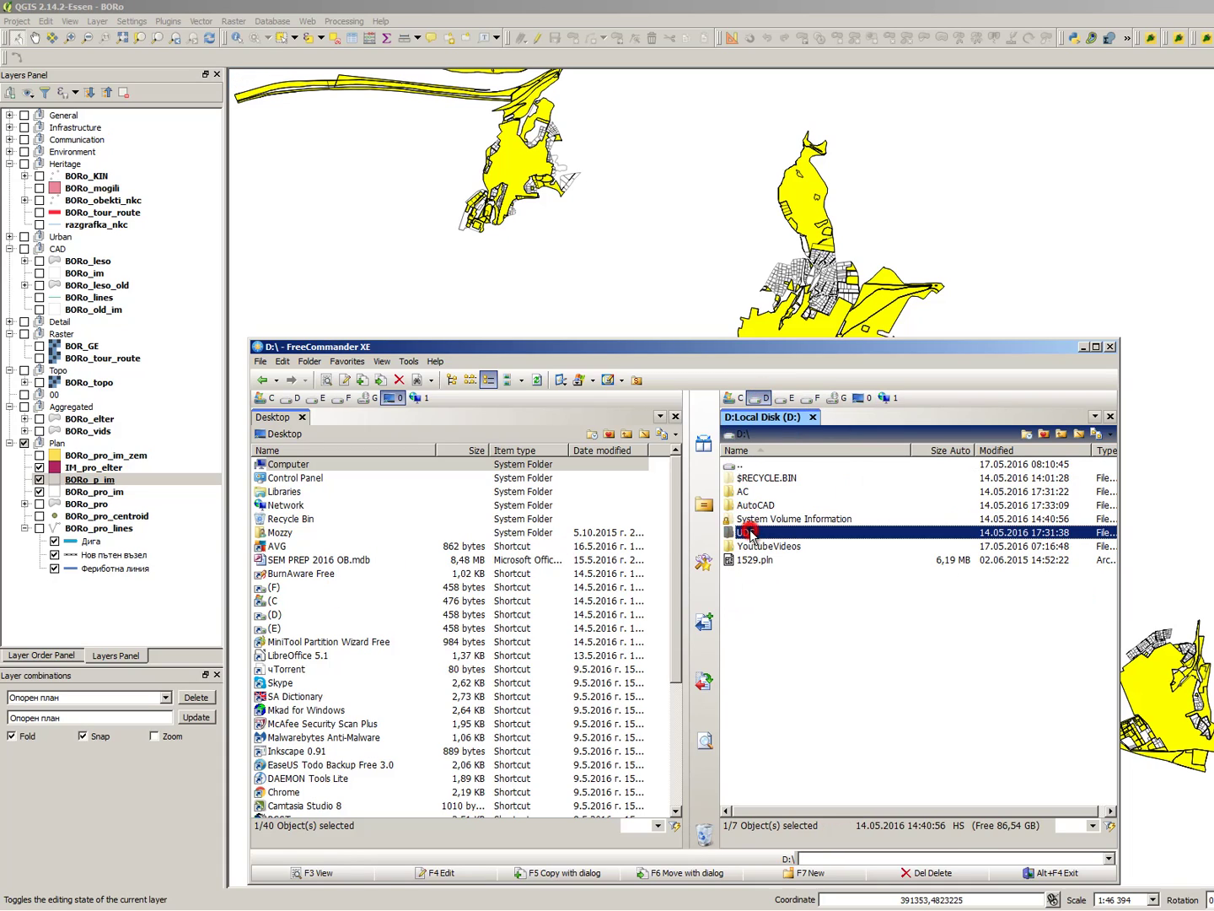
double_click(776, 478)
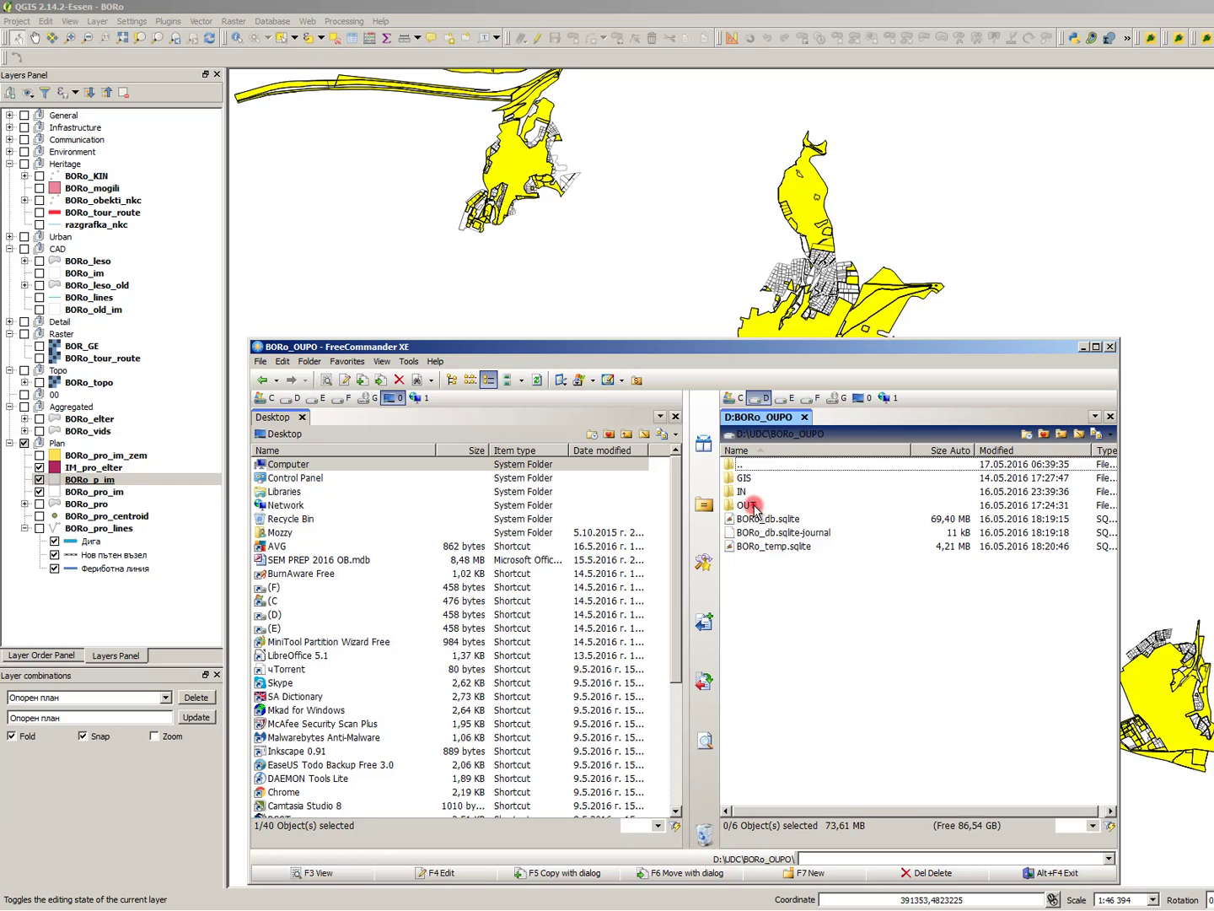
double_click(764, 491)
double_click(763, 505)
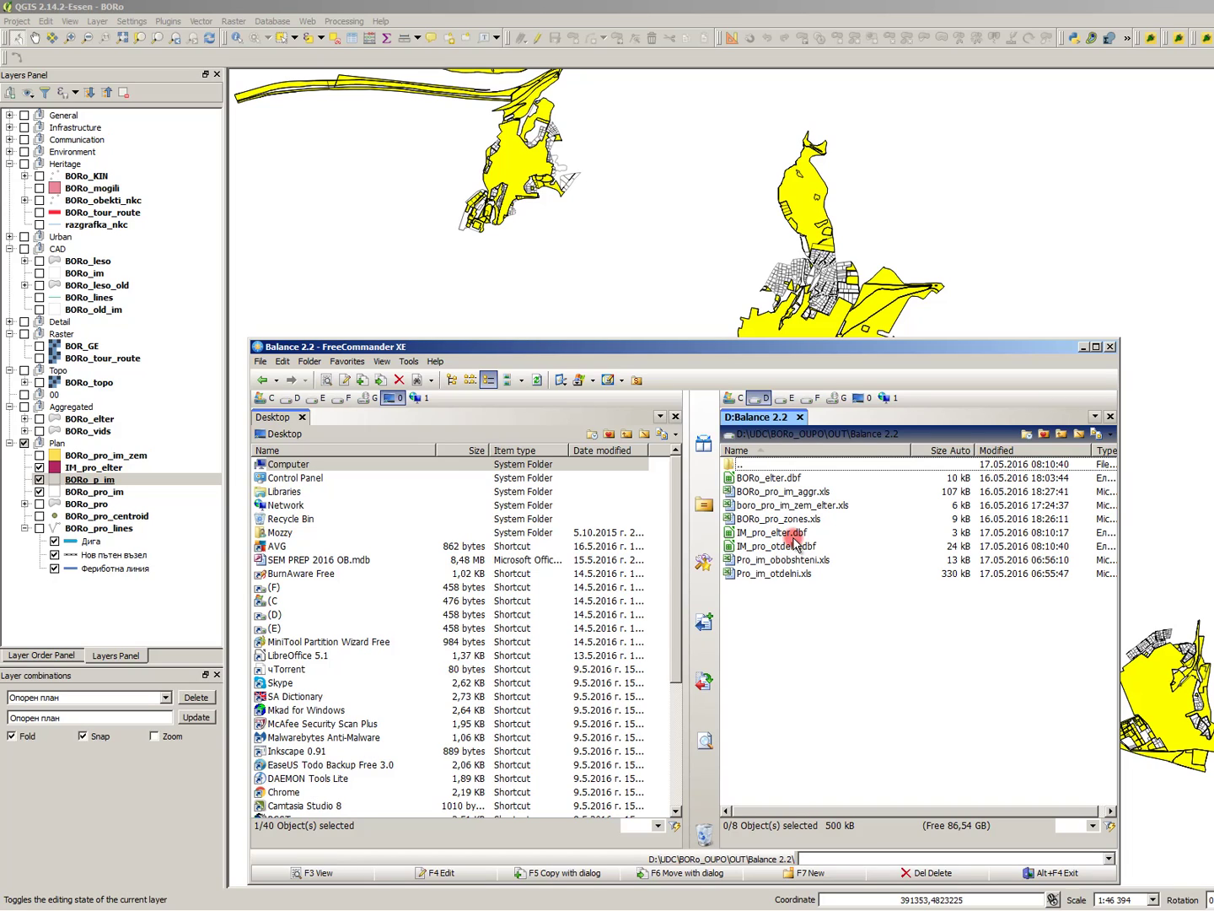
- Open IM_pro_elter.dbf in LibreOffice Calc with the Cyrillic (Windows-1251) character set
double_click(793, 534)
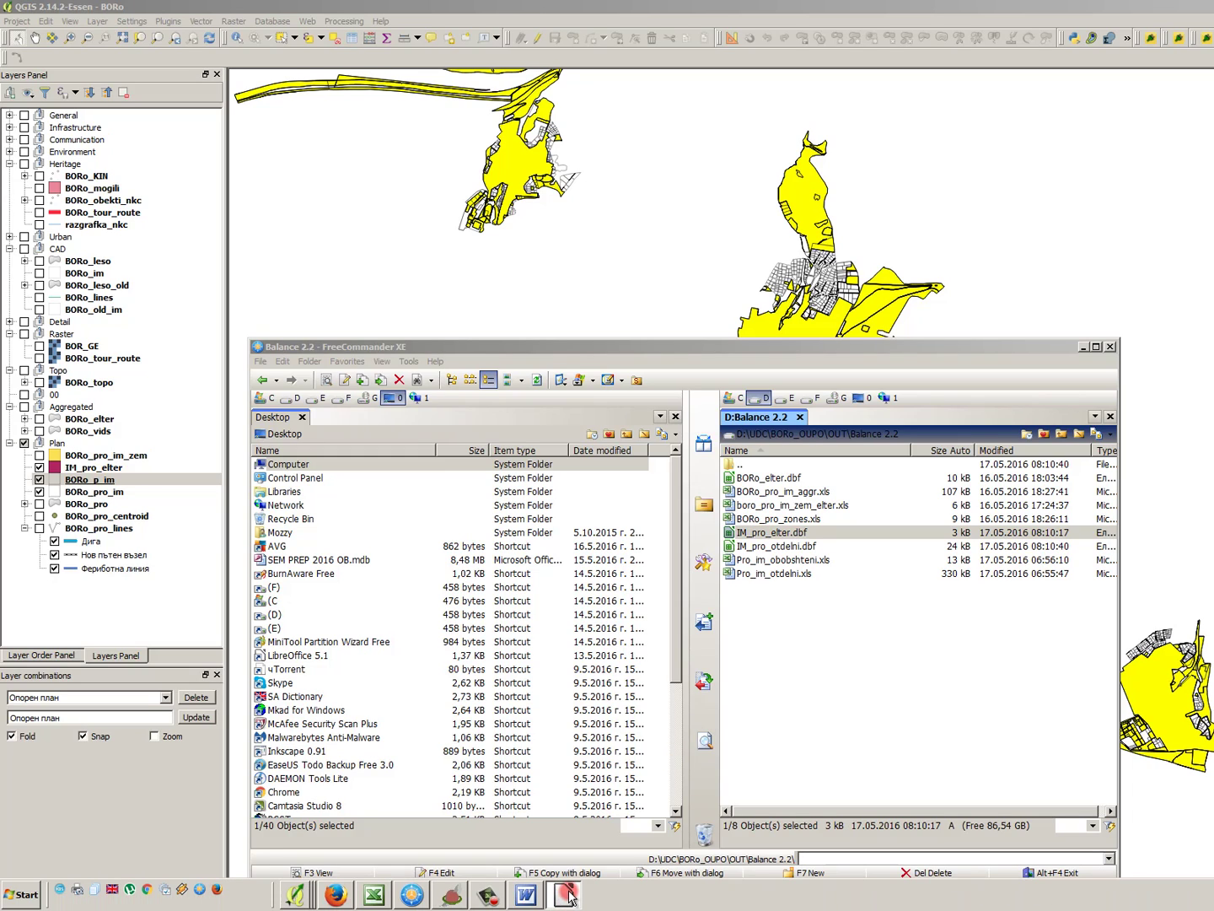
left_click(569, 896)
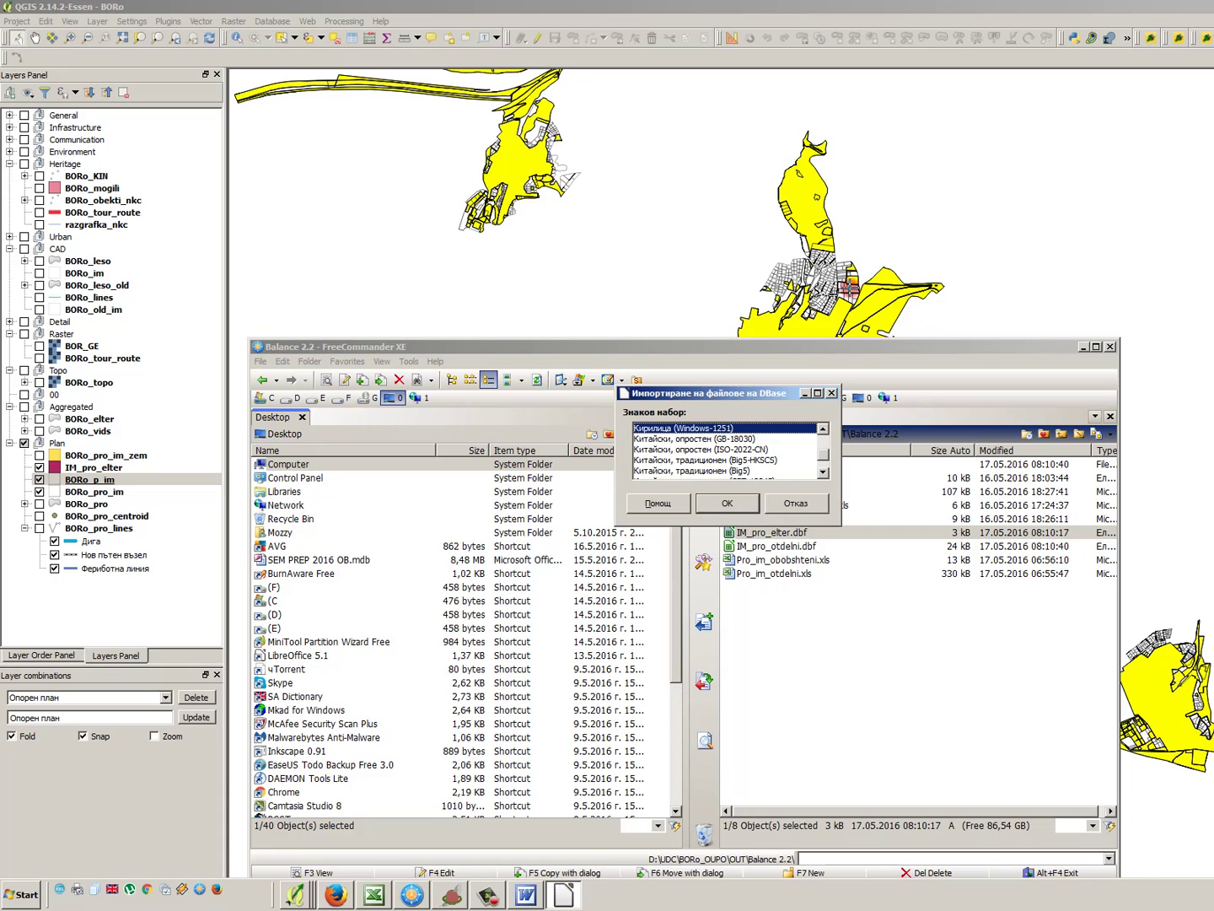
left_click(727, 503)
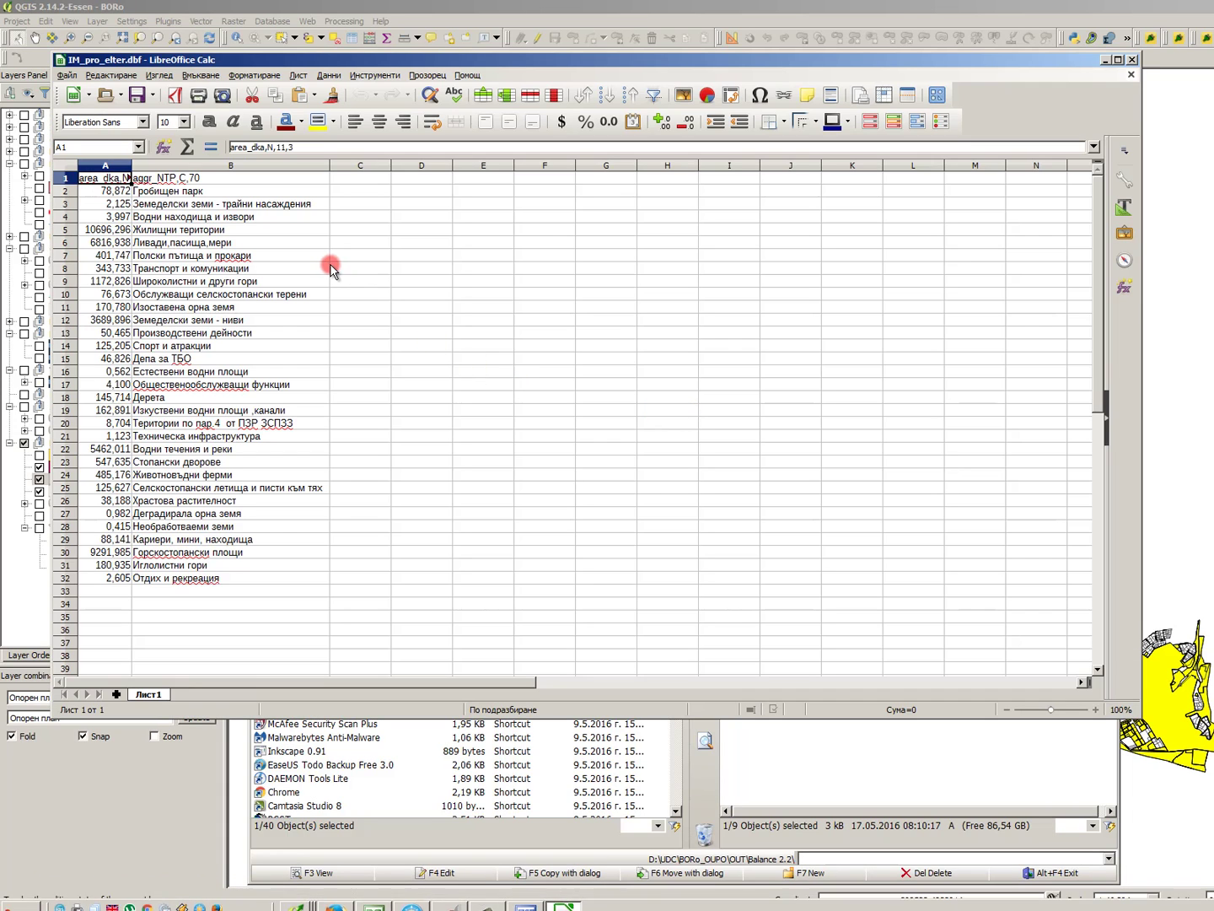
left_click(268, 256)
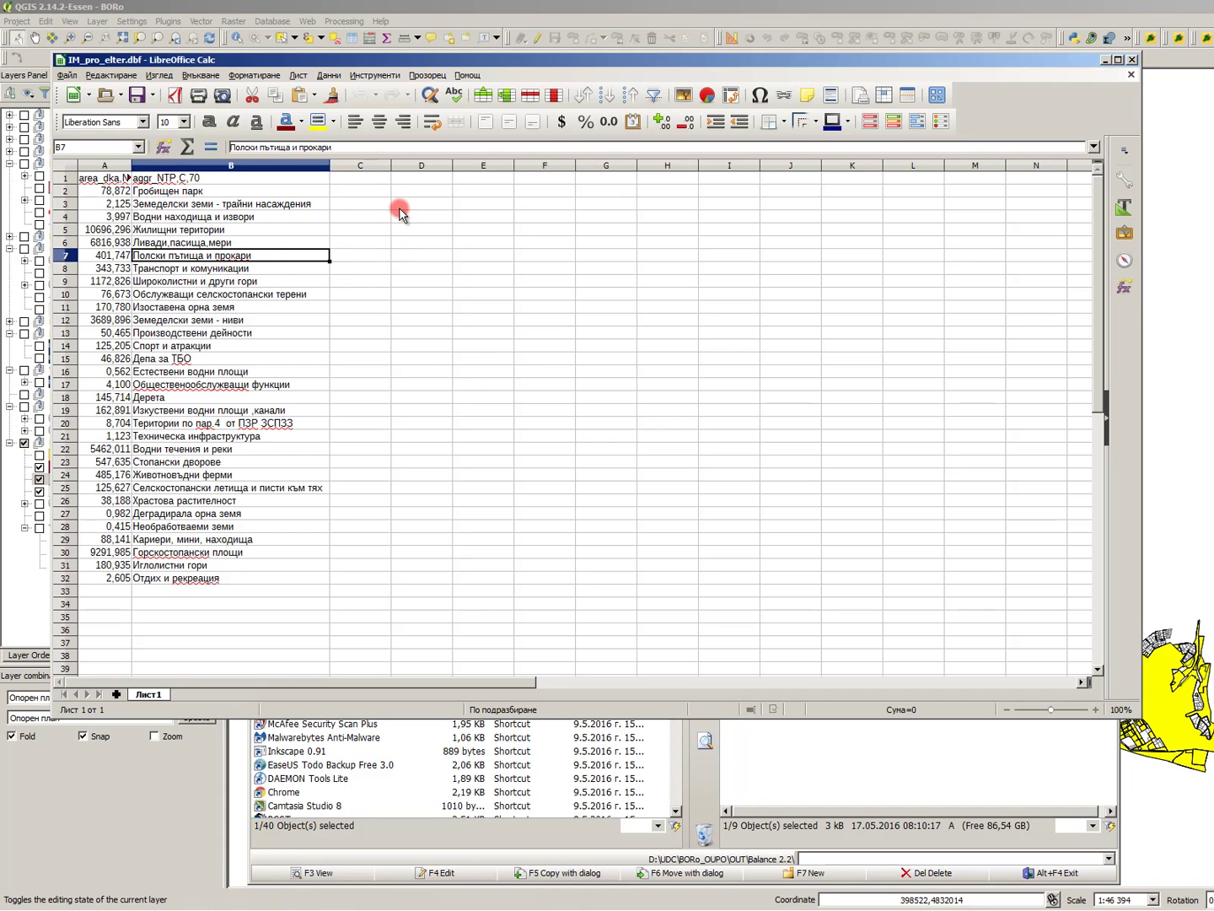
left_click(365, 191)
left_click(419, 192)
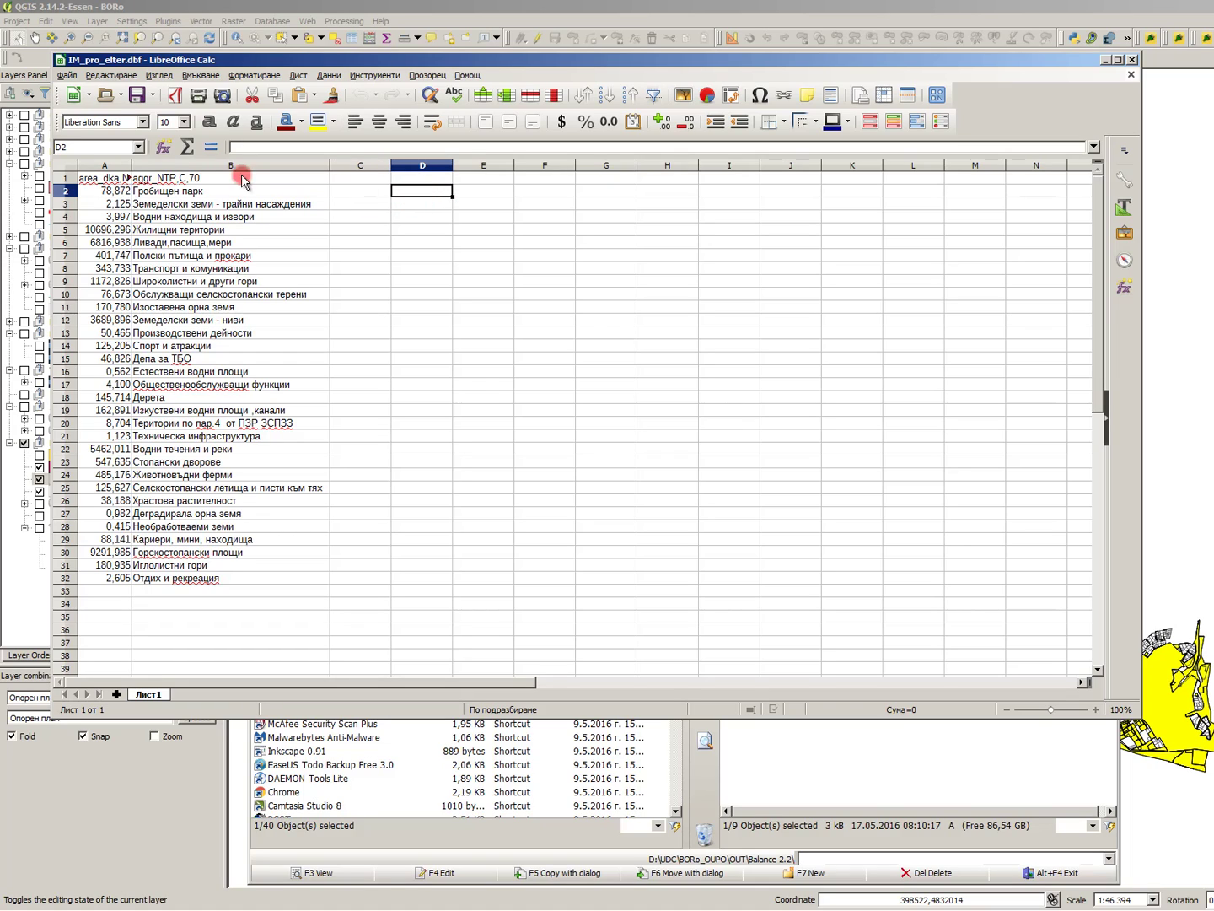
- Save the IM_pro_elter table as IM_pro_elter.xls in Microsoft Excel 97-2003 format in the Balance 2.2 folder and close it
left_click(68, 75)
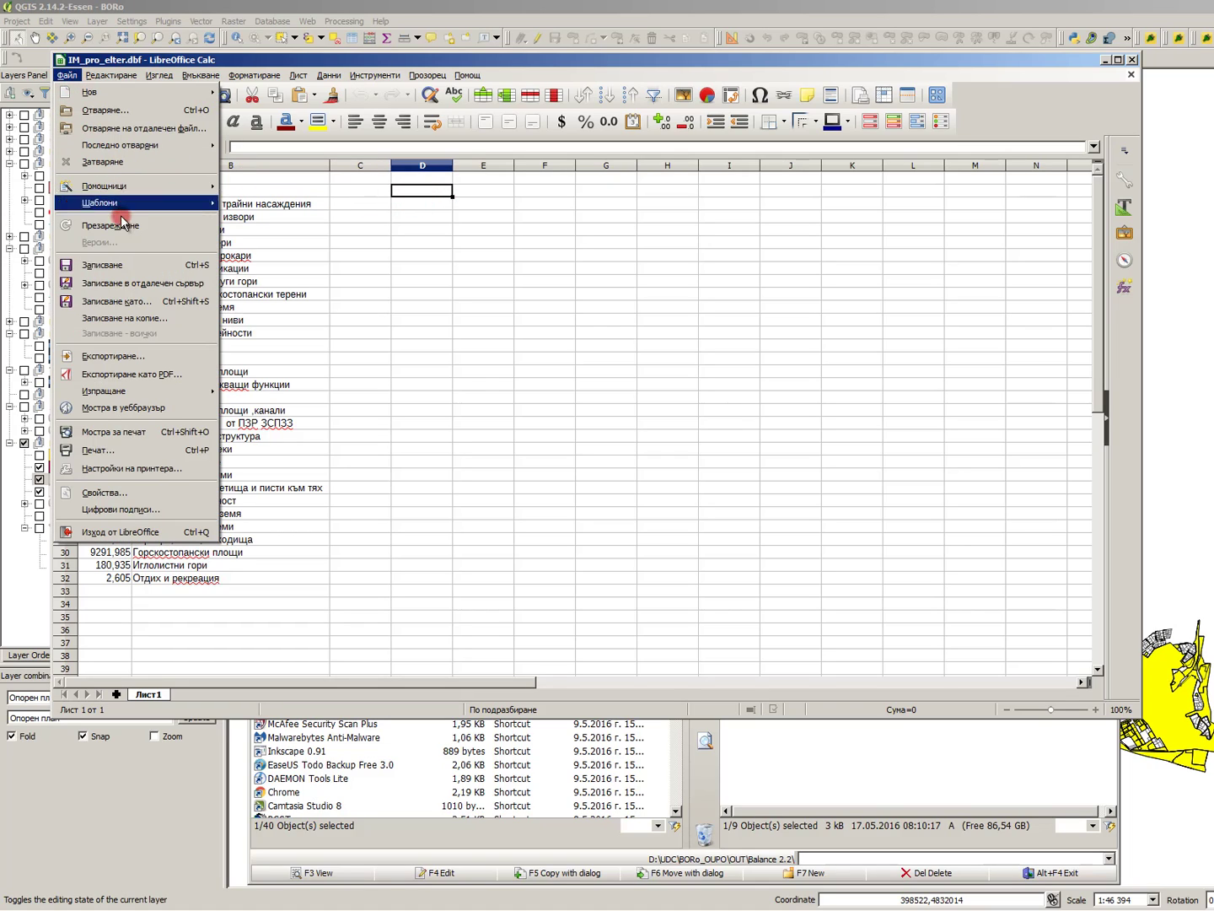
left_click(137, 301)
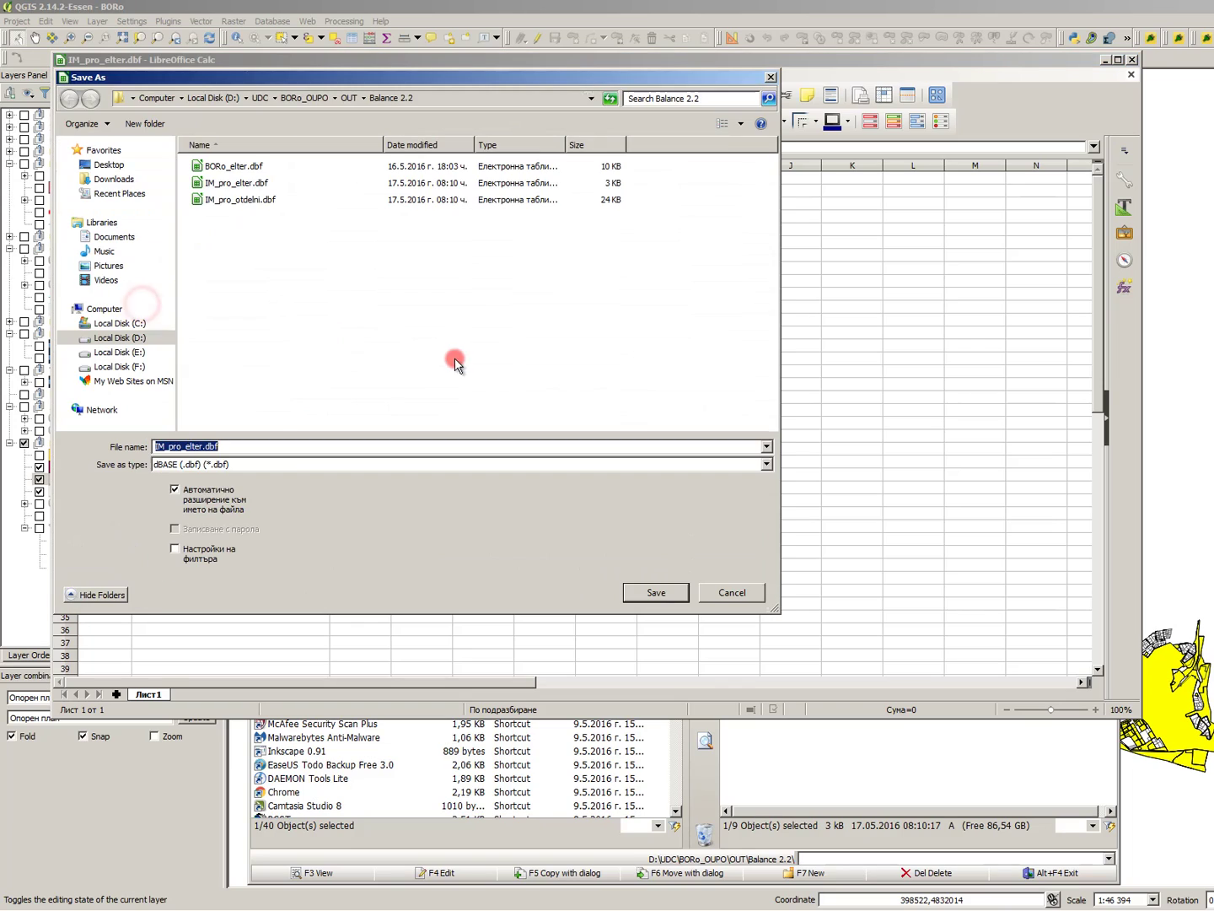
left_click(331, 319)
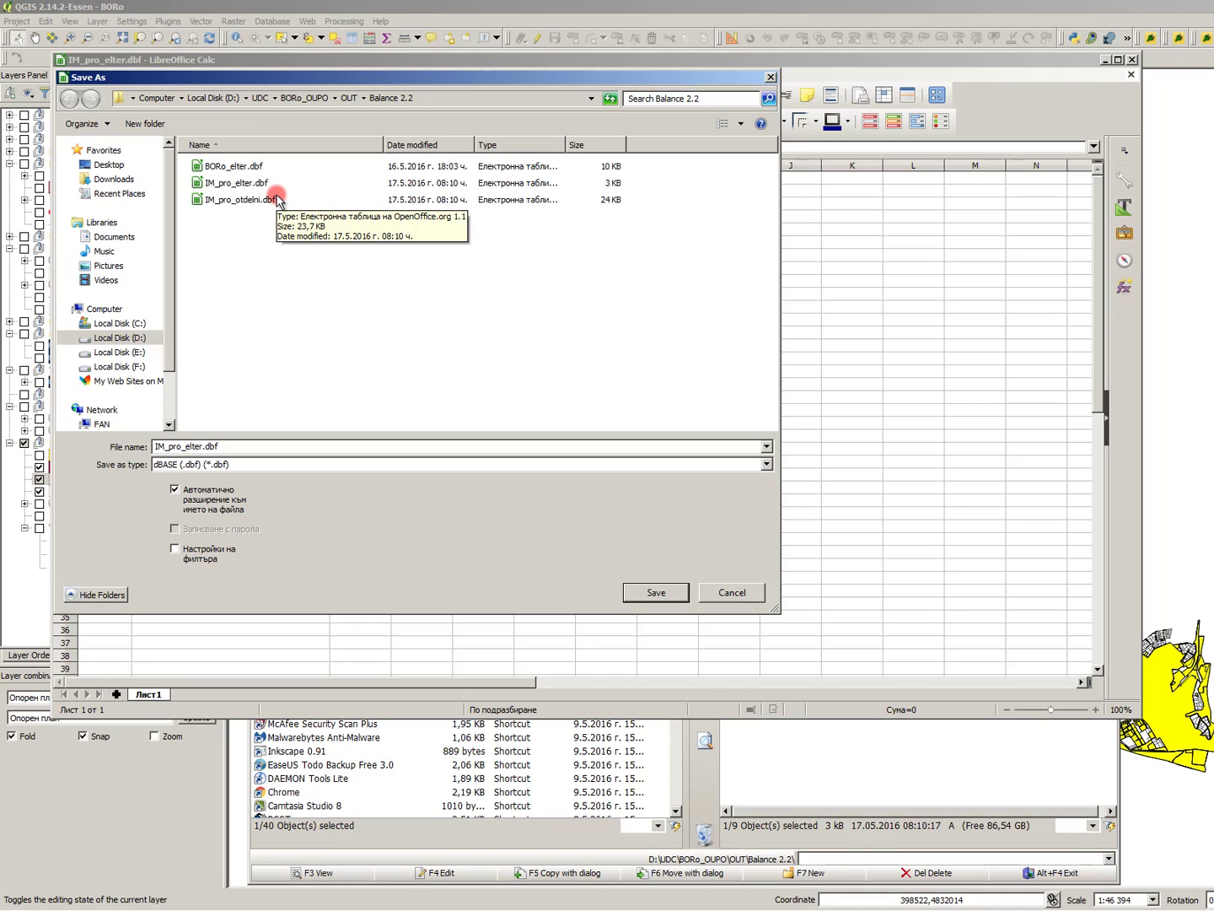
left_click(240, 465)
left_click(291, 537)
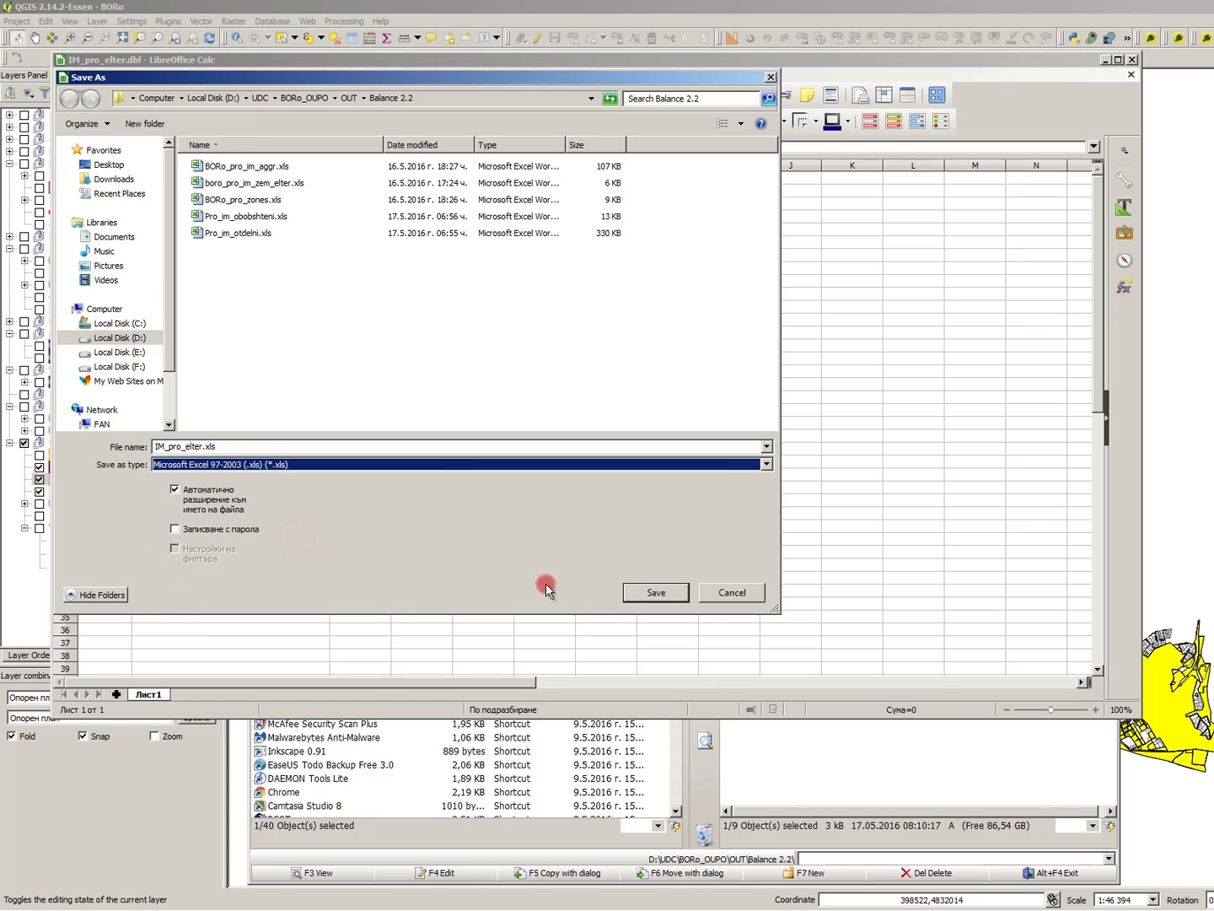
left_click(645, 604)
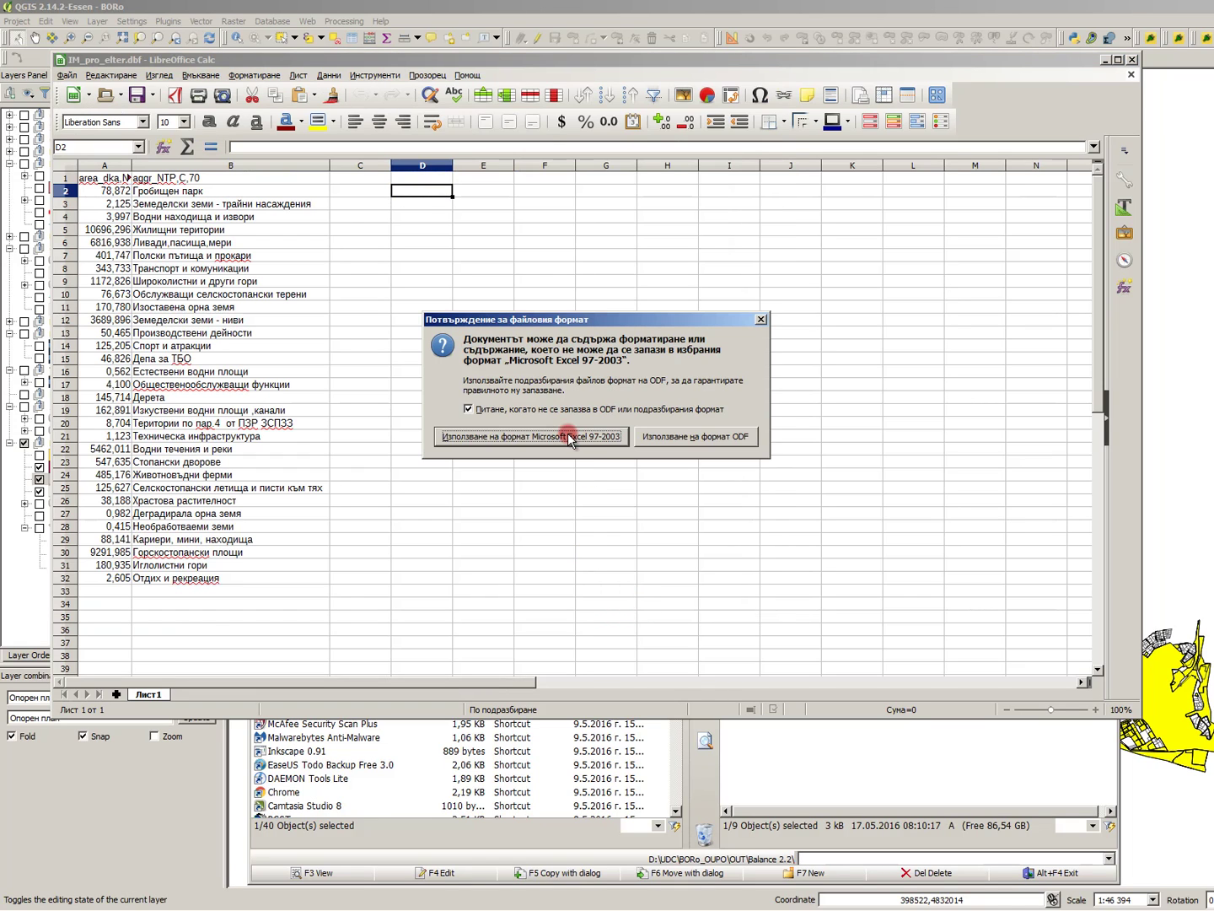
left_click(565, 441)
left_click(1133, 63)
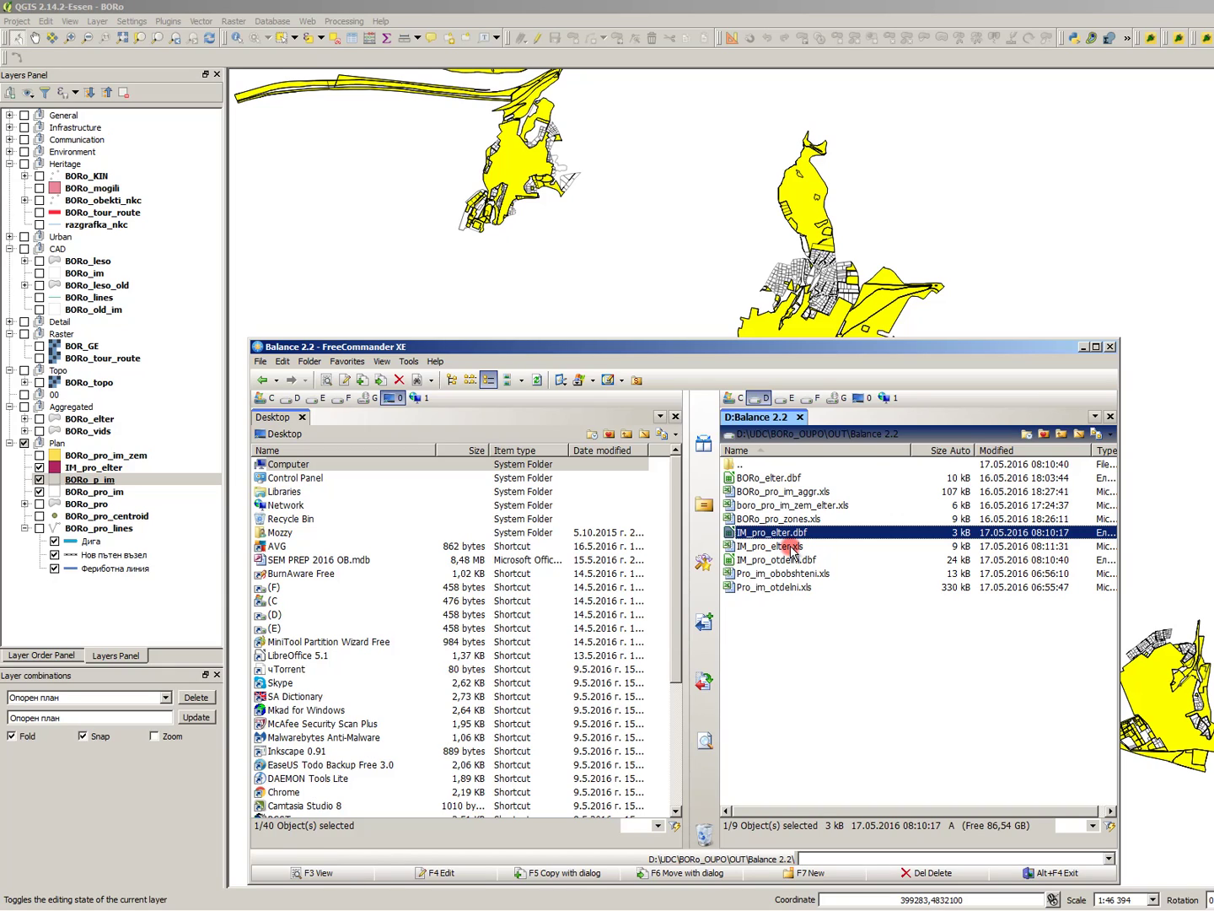
- Delete IM_pro_elter.dbf in FreeCommander and open IM_pro_otdelni.dbf in LibreOffice Calc with the Cyrillic (Windows-1251) character set
key("Delete")
key("Return")
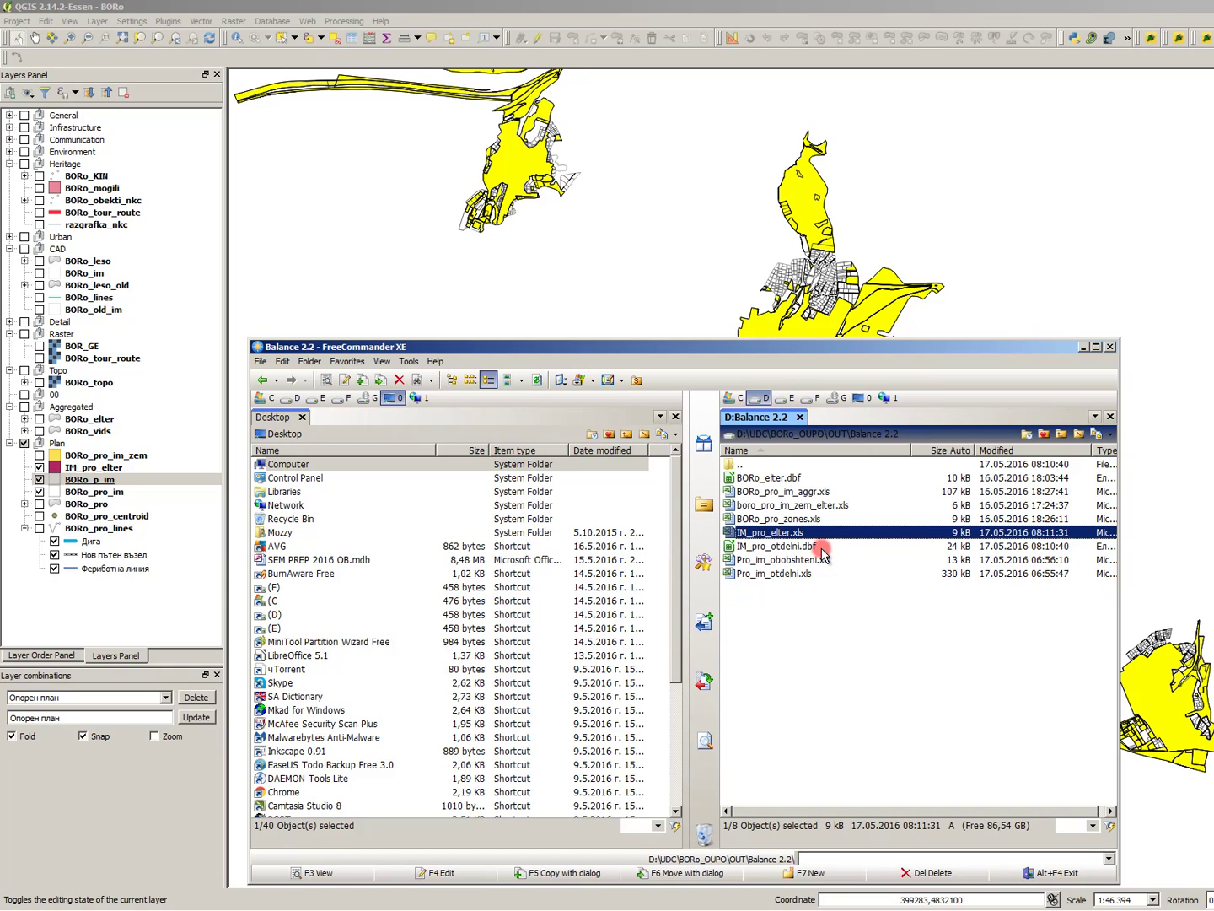
double_click(822, 548)
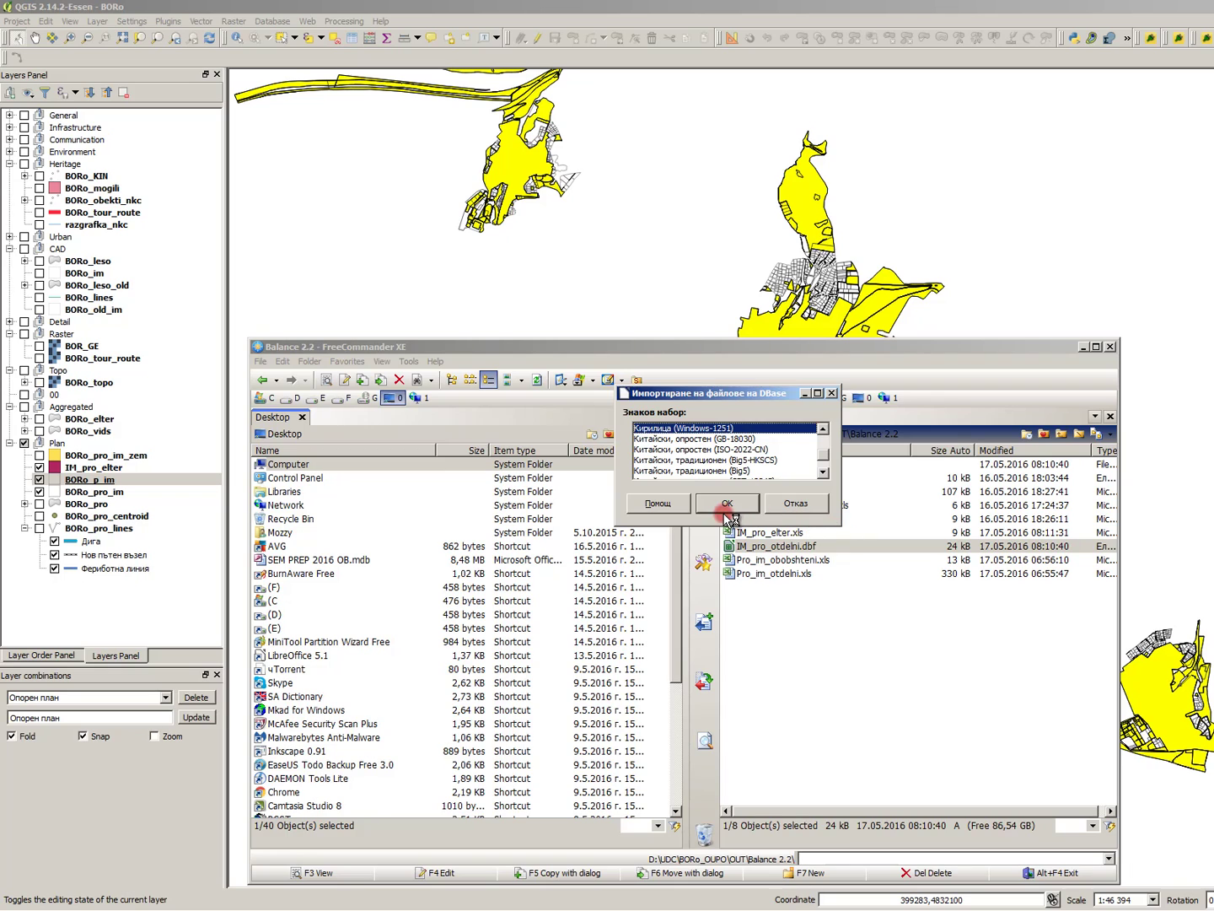
left_click(726, 506)
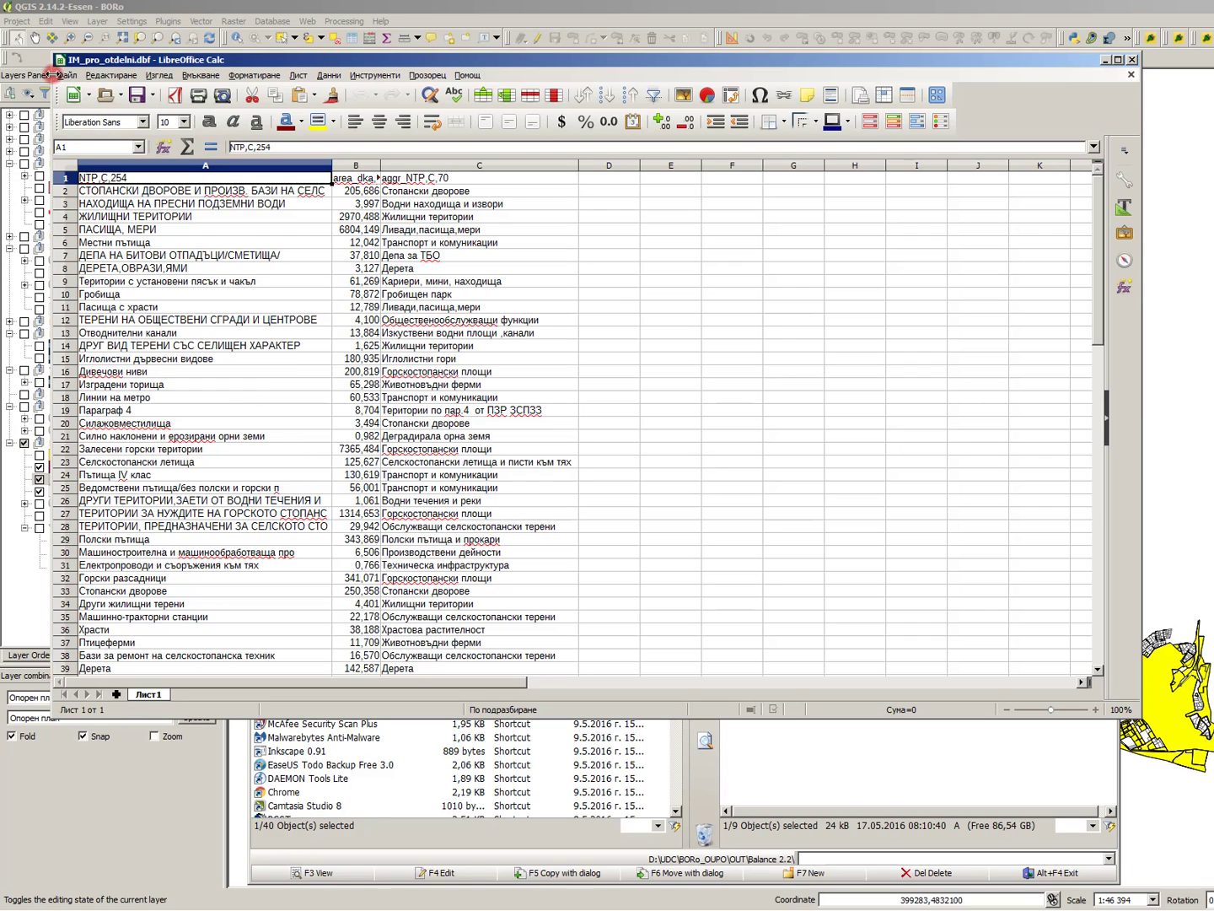
- Save the detailed table as IM_pro_otdelni.xls in Microsoft Excel 97-2003 format in the Balance 2.2 folder and close it
left_click(57, 75)
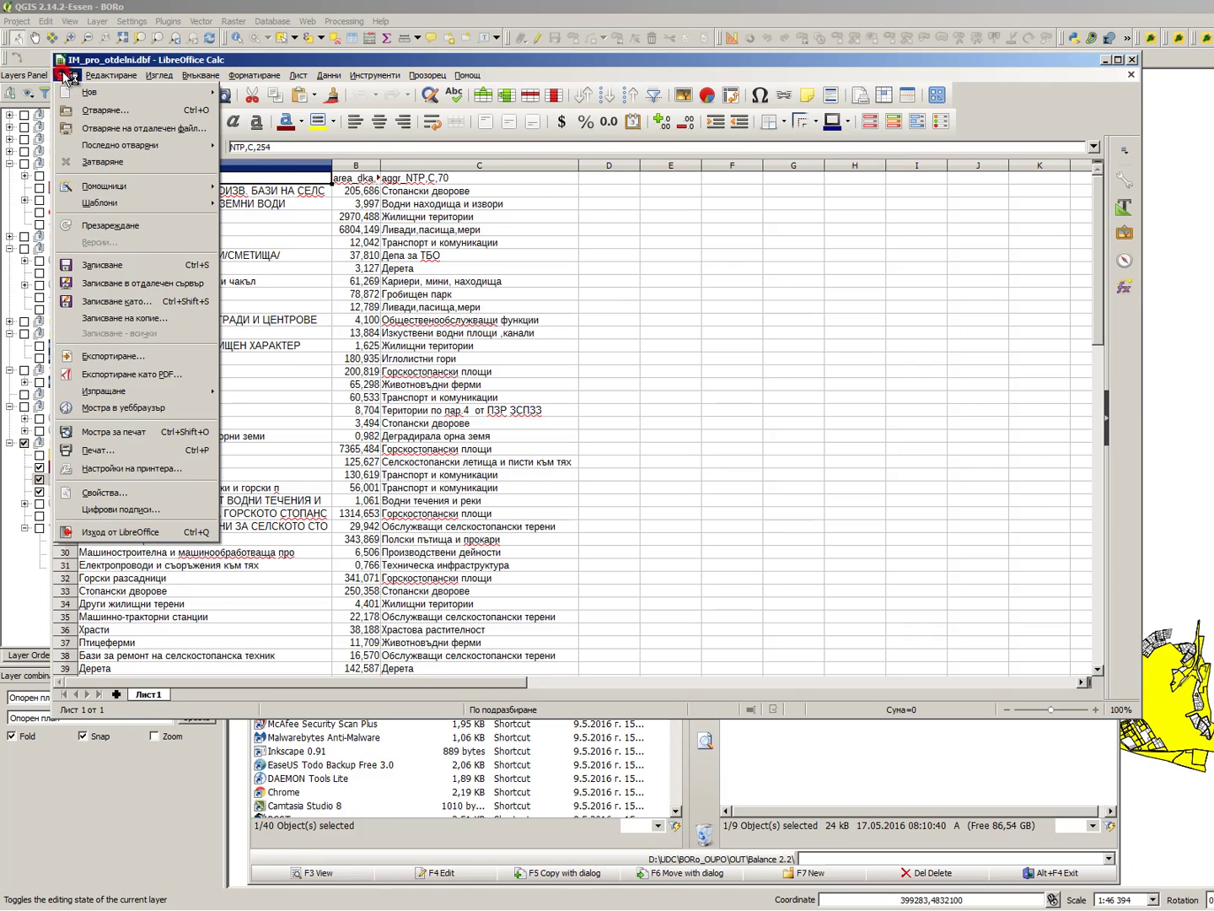
left_click(148, 302)
left_click(322, 464)
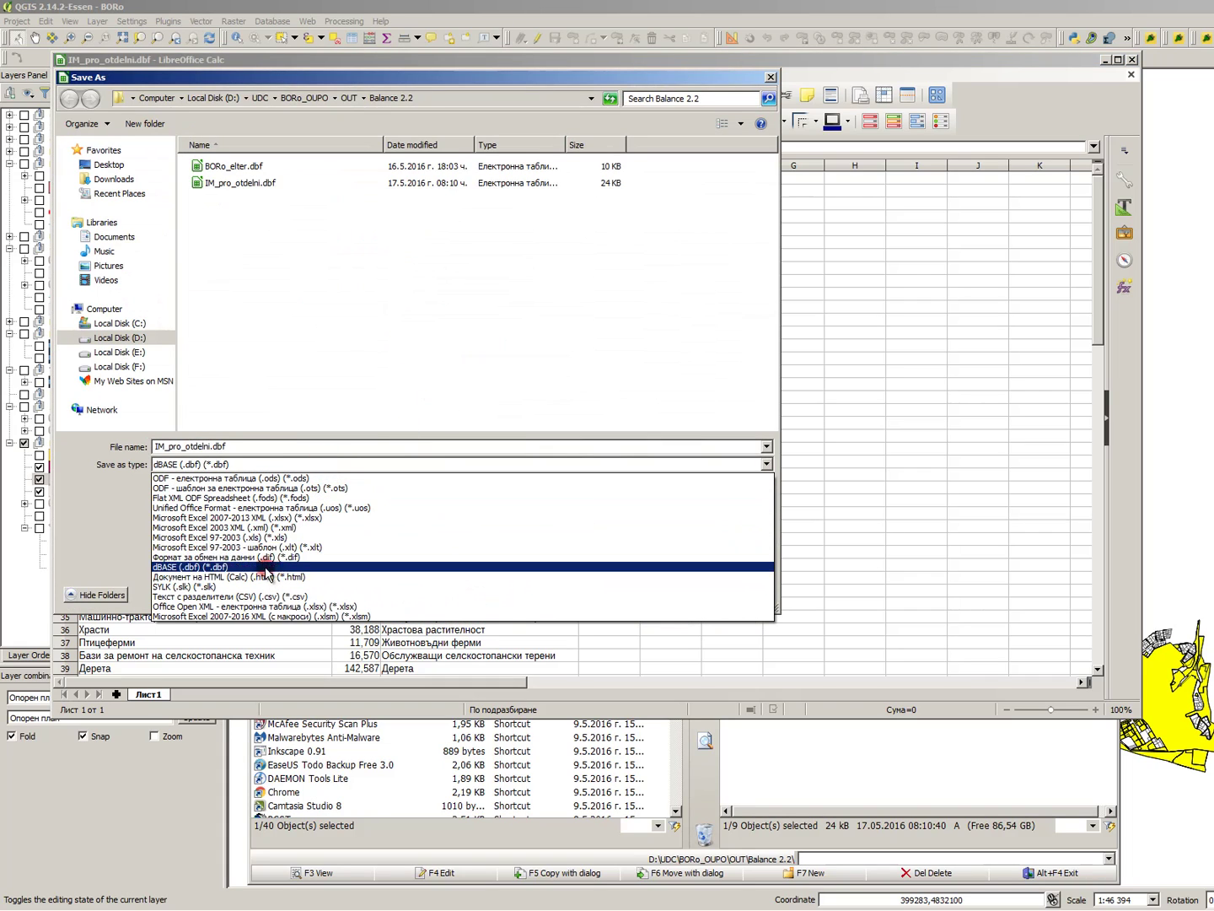
left_click(301, 537)
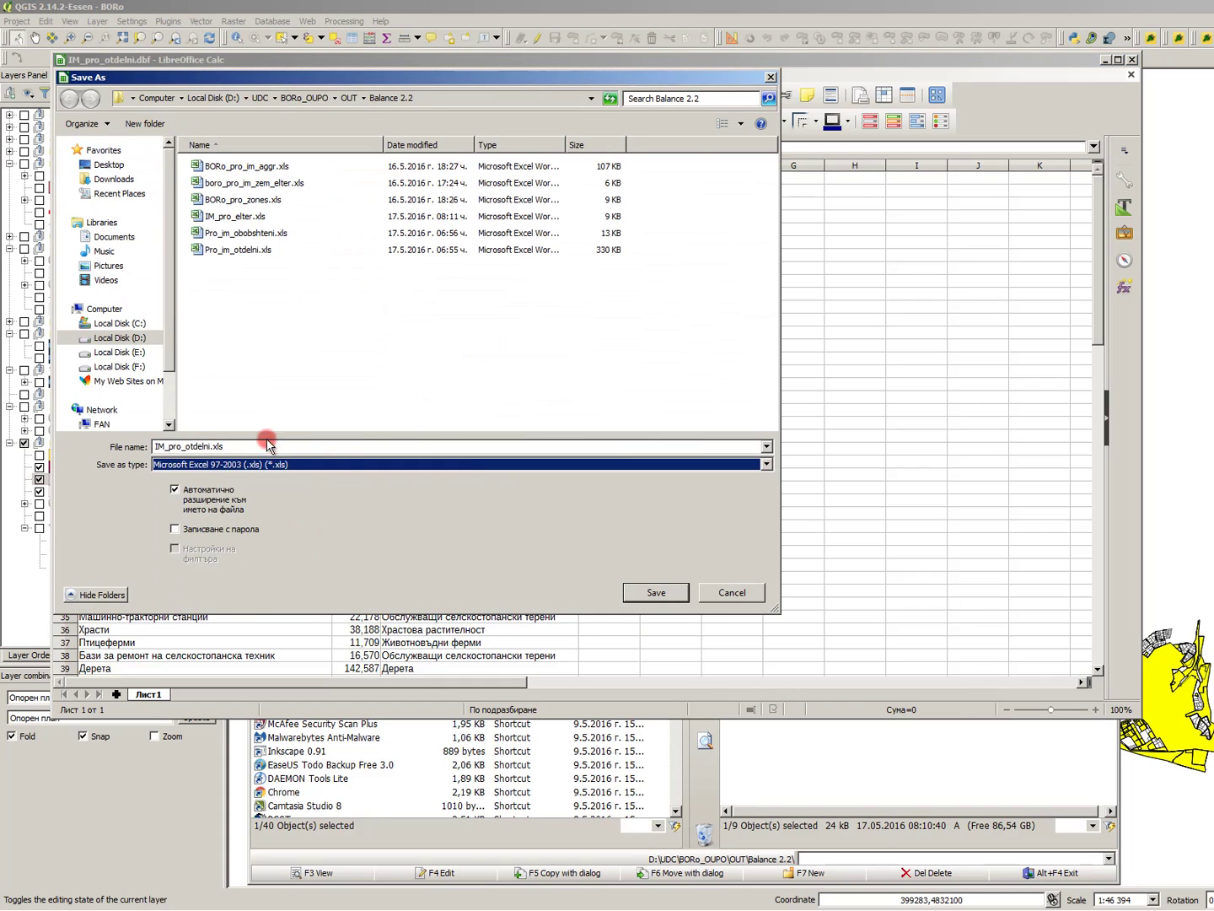
left_click(639, 587)
left_click(574, 436)
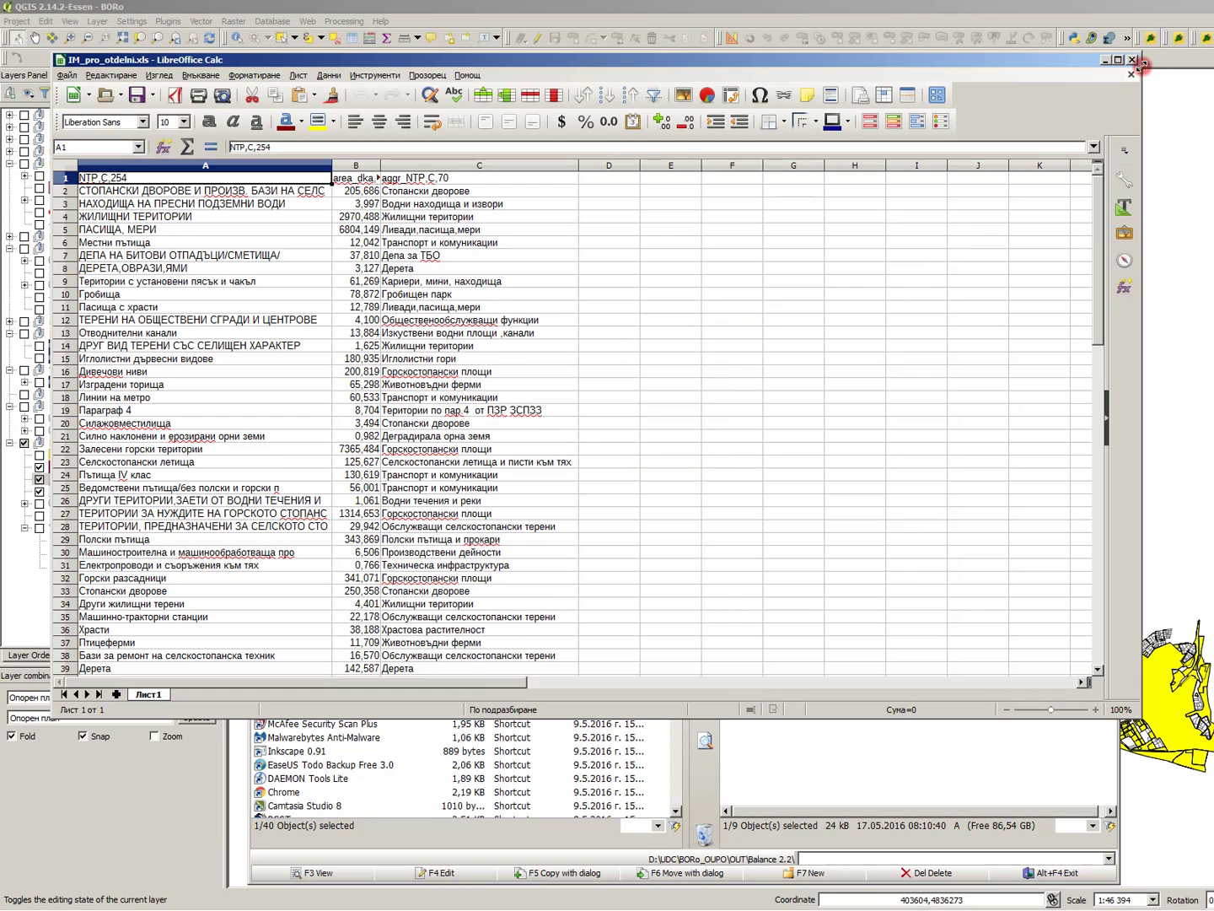
left_click(1132, 59)
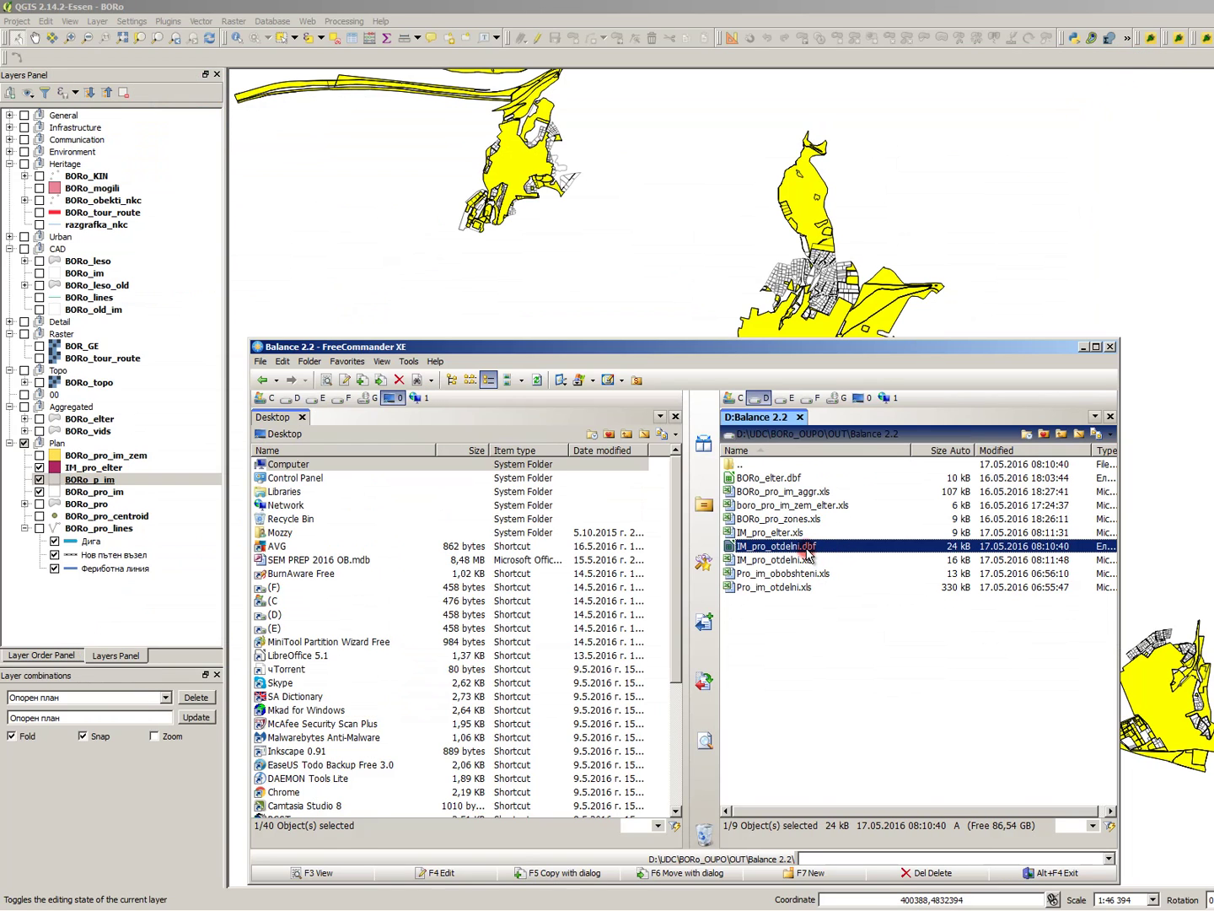
- Delete IM_pro_otdelni.dbf and the older Pro_im_obobshteni.xls and Pro_im_otdelni.xls files from the Balance 2.2 folder
key("Delete")
key("Return")
left_click(835, 560)
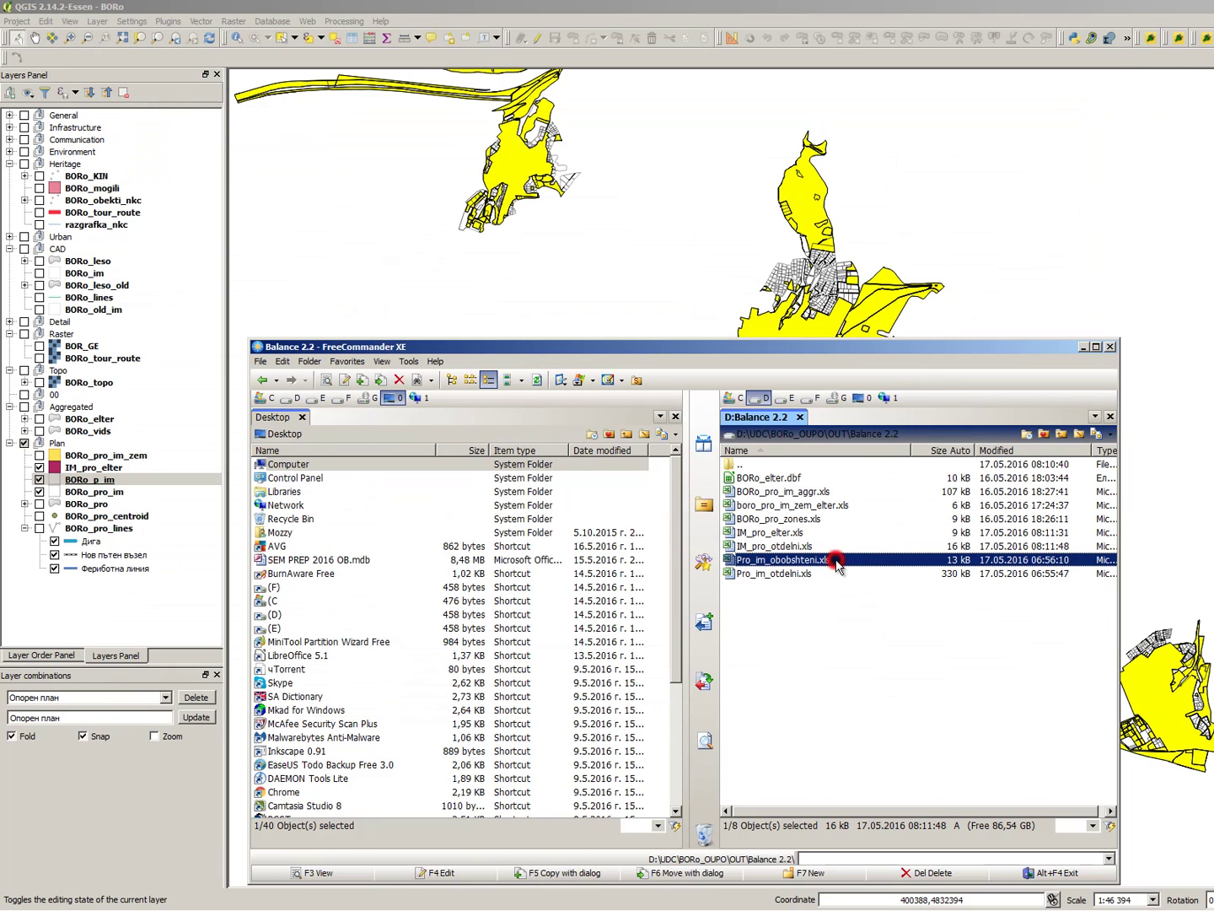
left_click(820, 574, "shift")
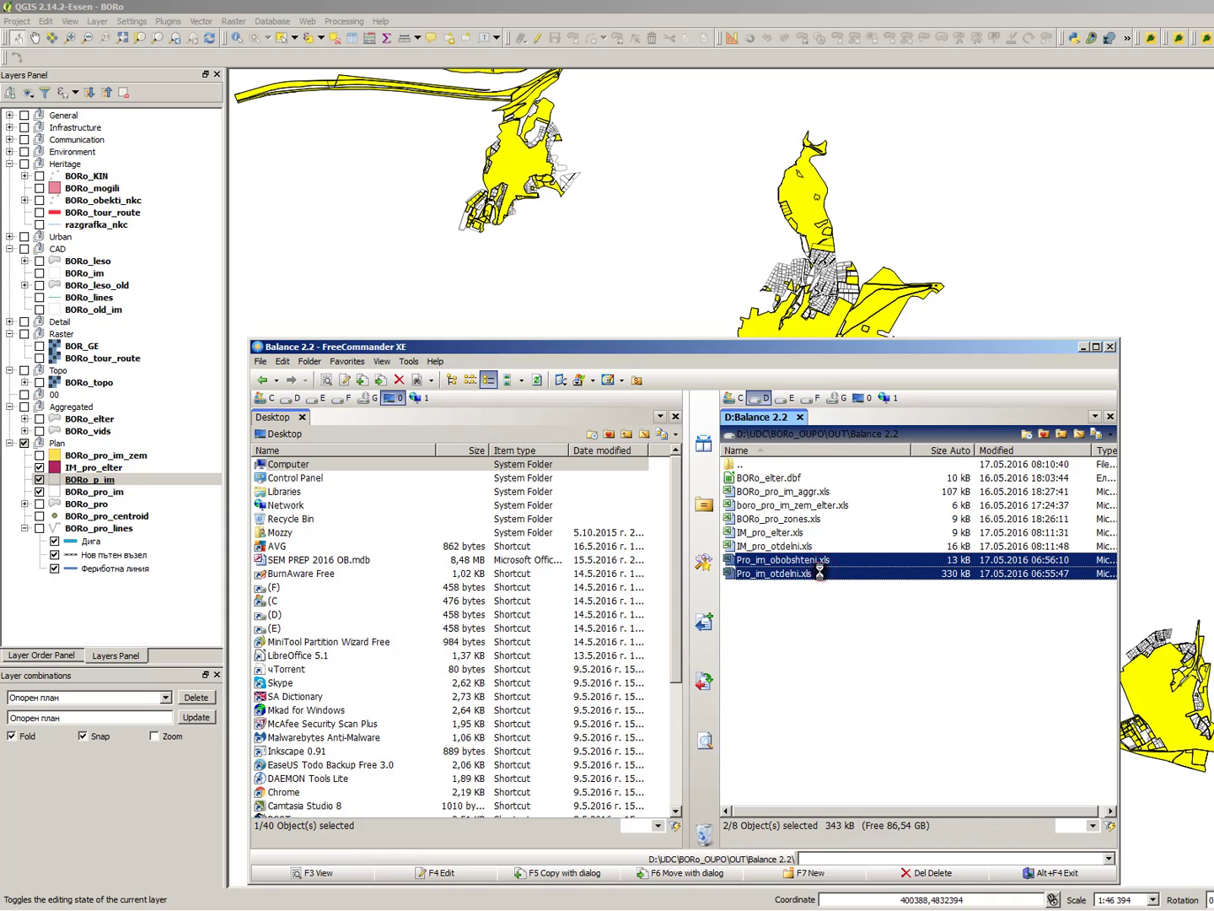
key("Delete")
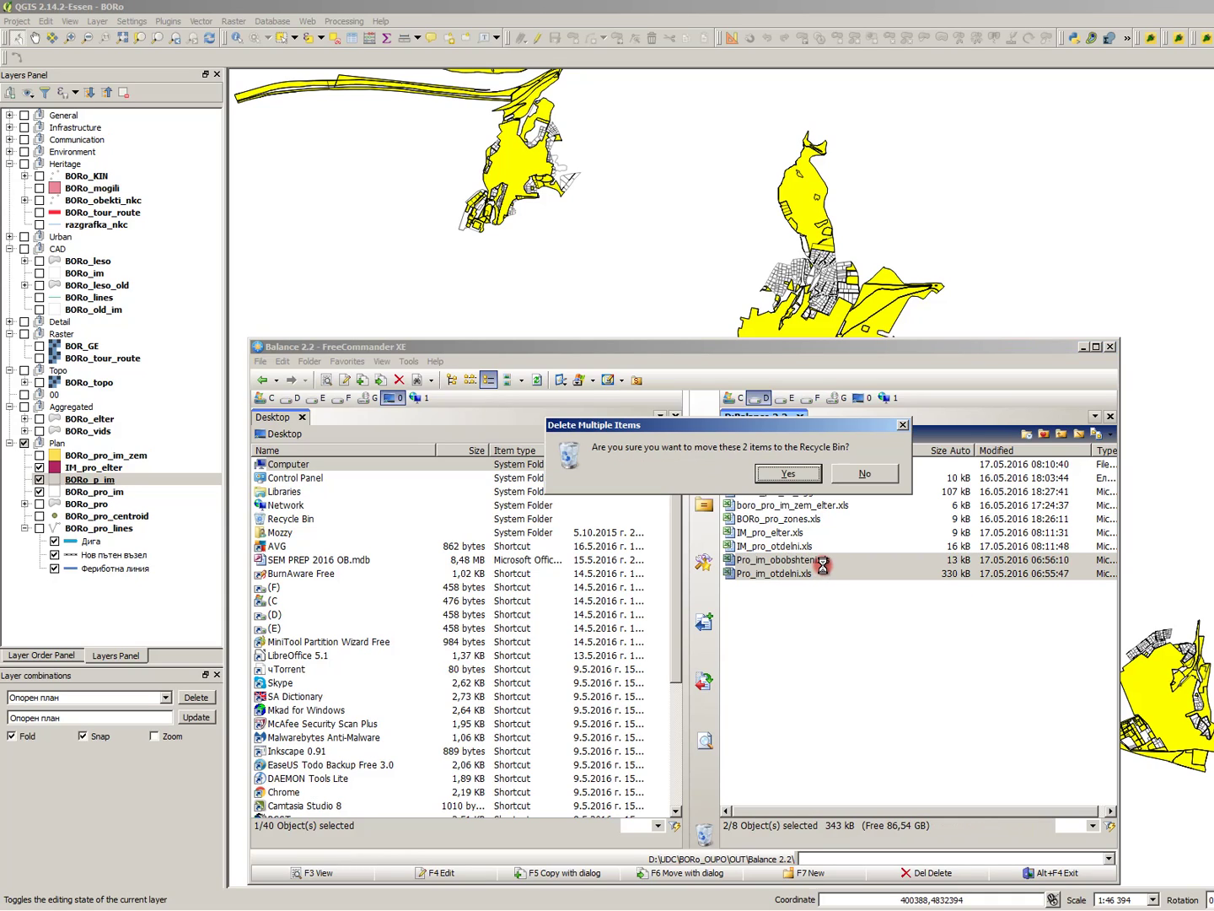
key("Return")
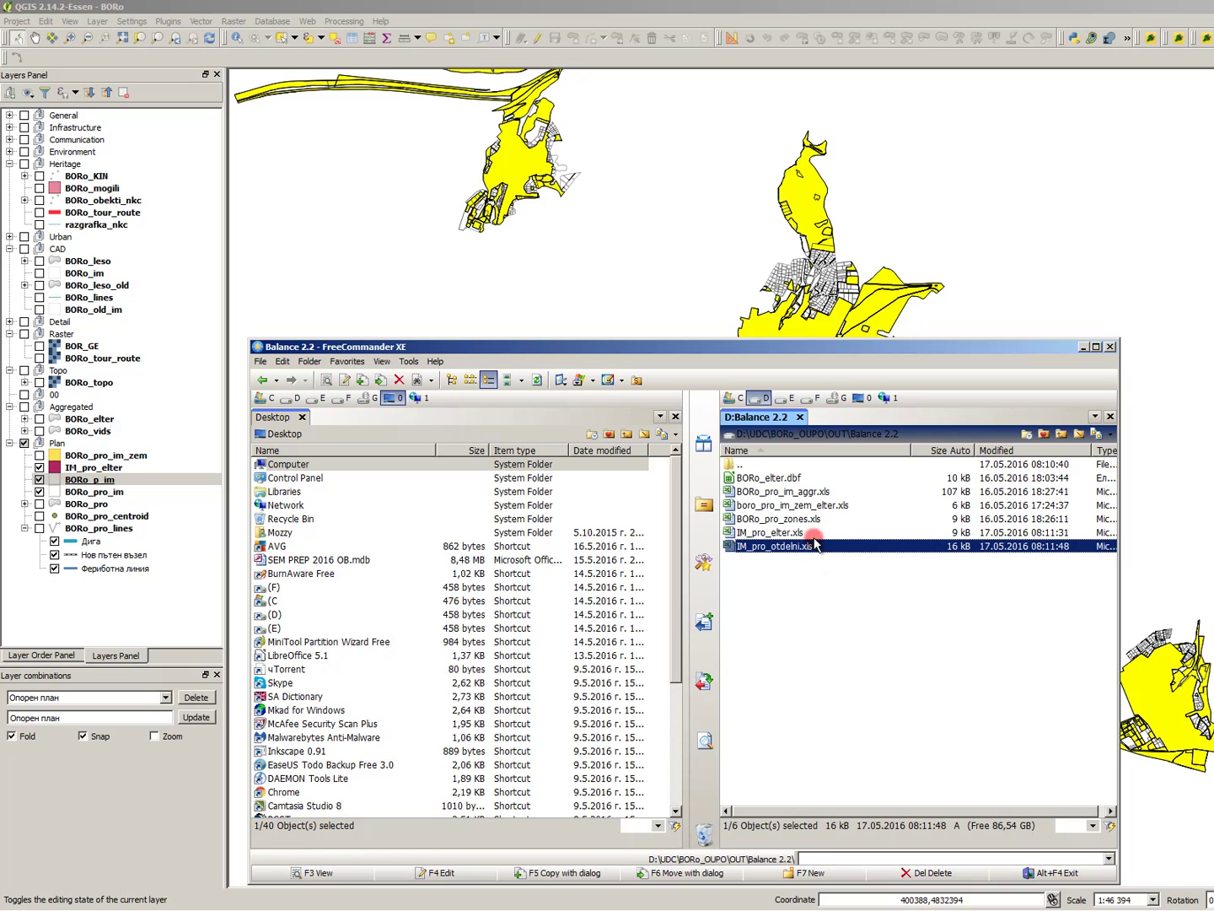
- Open IM_pro_elter.xls in Microsoft Excel and dismiss the Find and Replace dialog
left_click(814, 533)
double_click(811, 533)
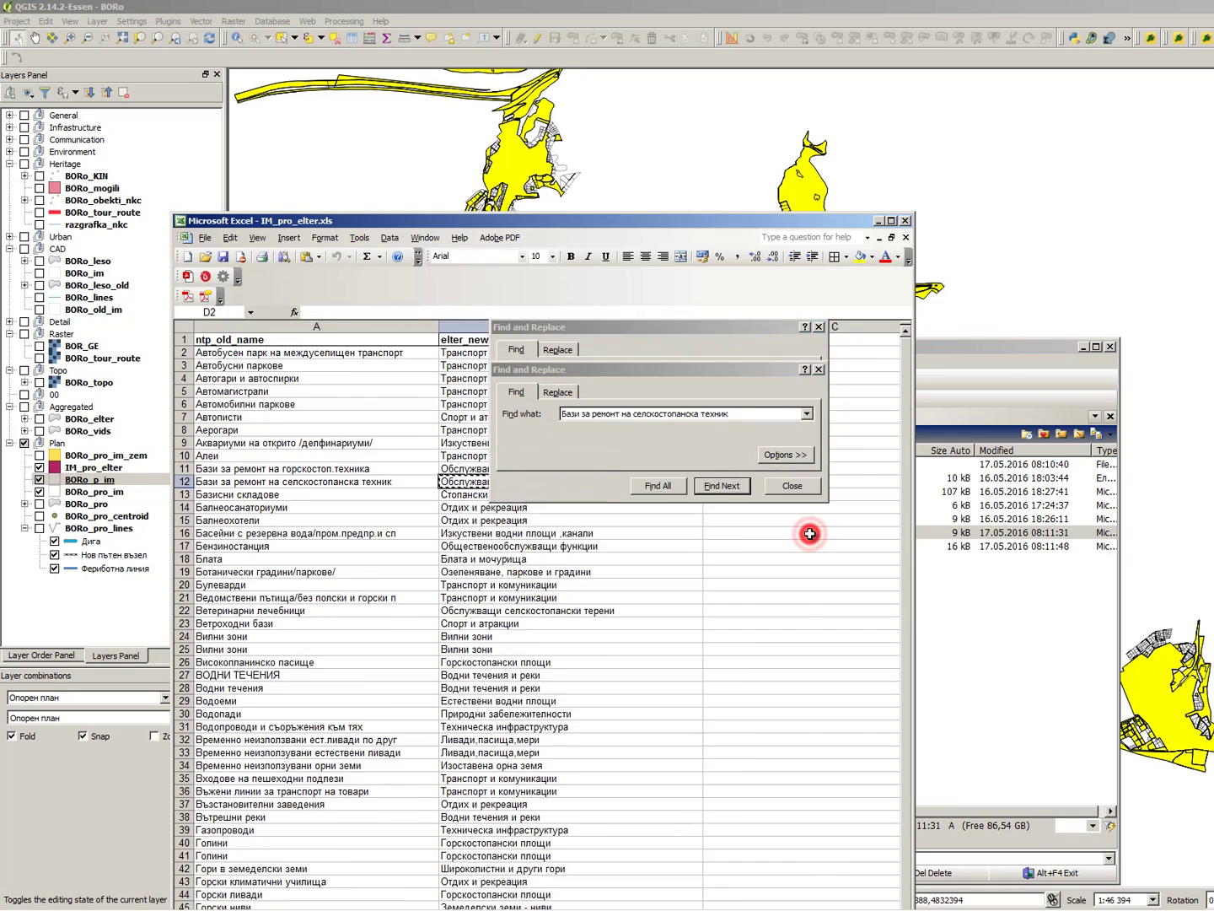
left_click(792, 488)
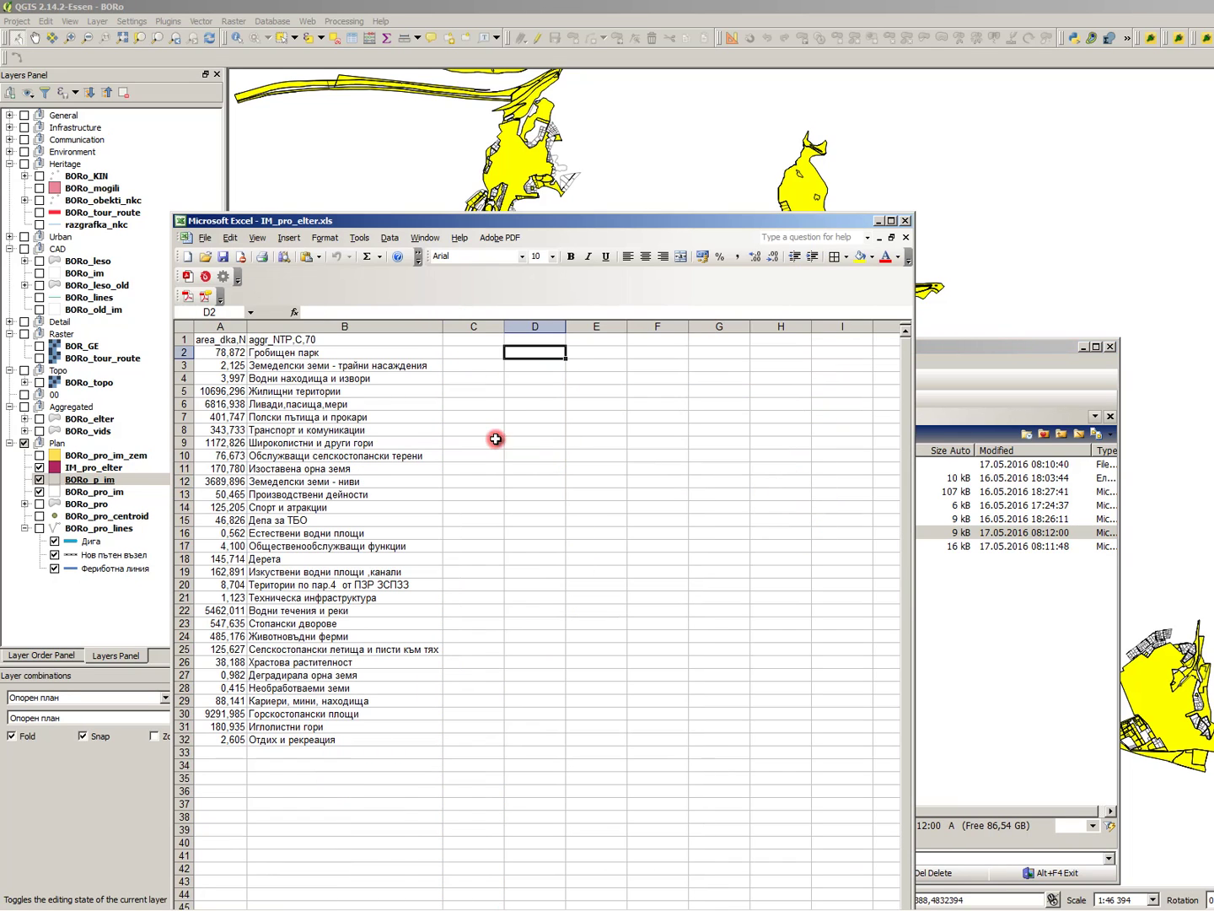
- Sum the area values A2:A32 in cell C2 of IM_pro_elter.xls
left_click(460, 396)
left_click(493, 355)
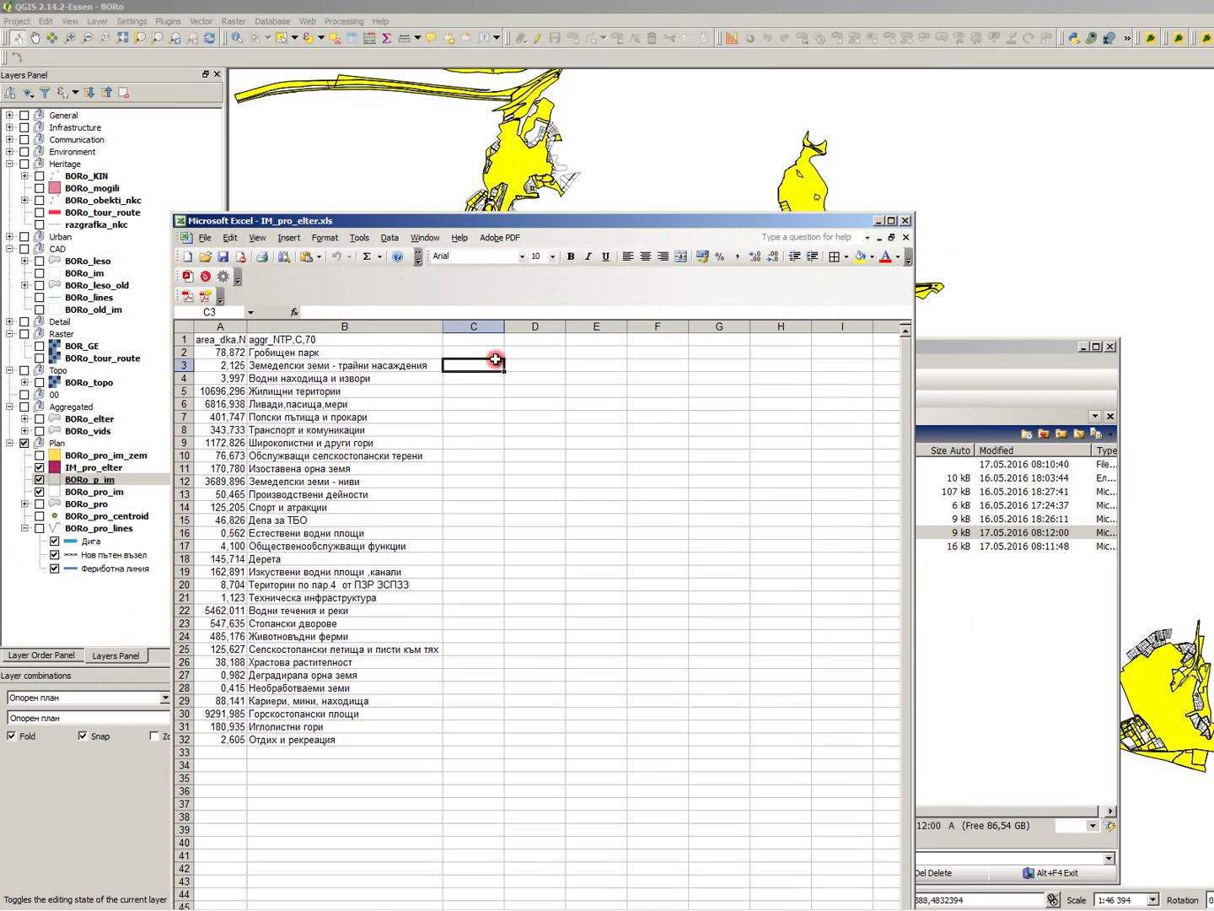
left_click(496, 352)
type("=SUM(*")
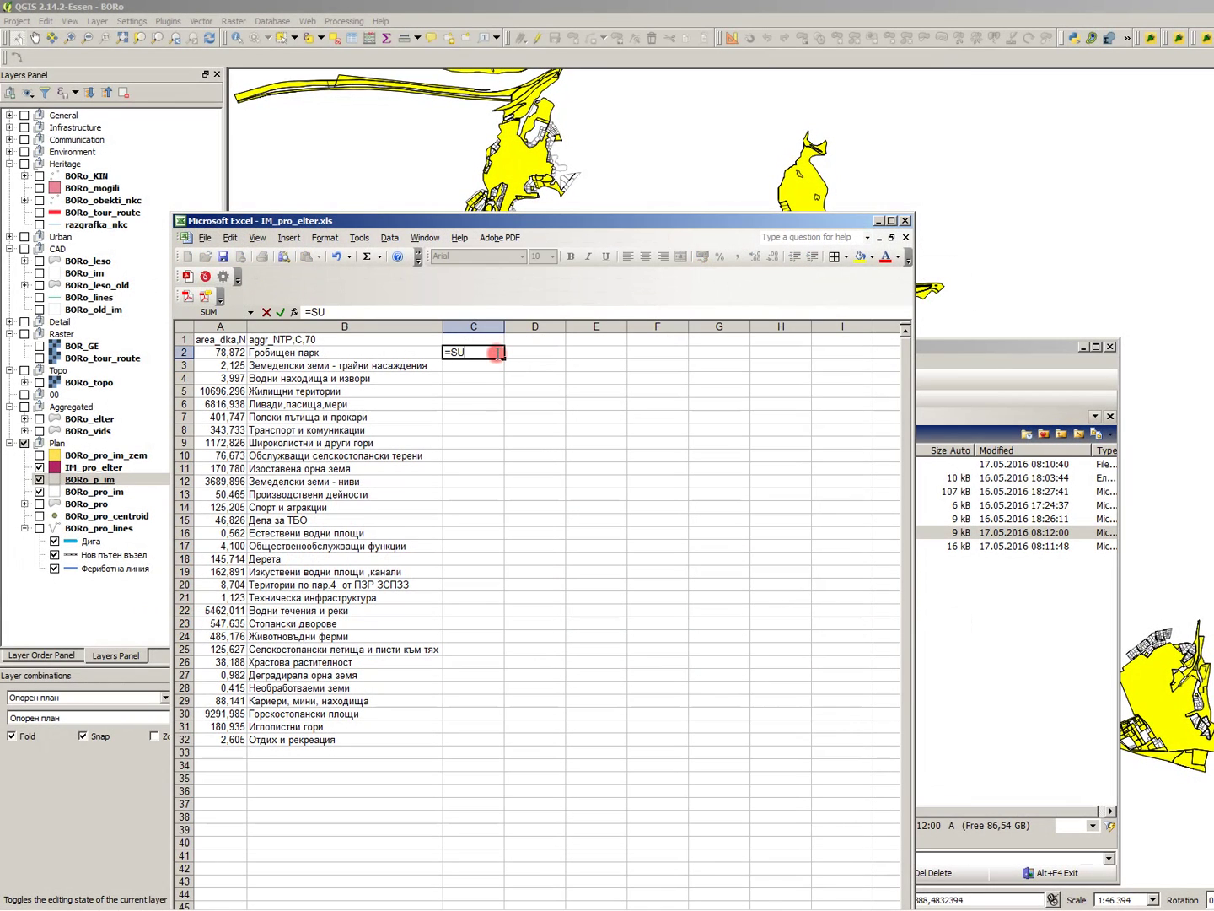
left_click(221, 352)
left_click_drag(219, 749, 224, 742)
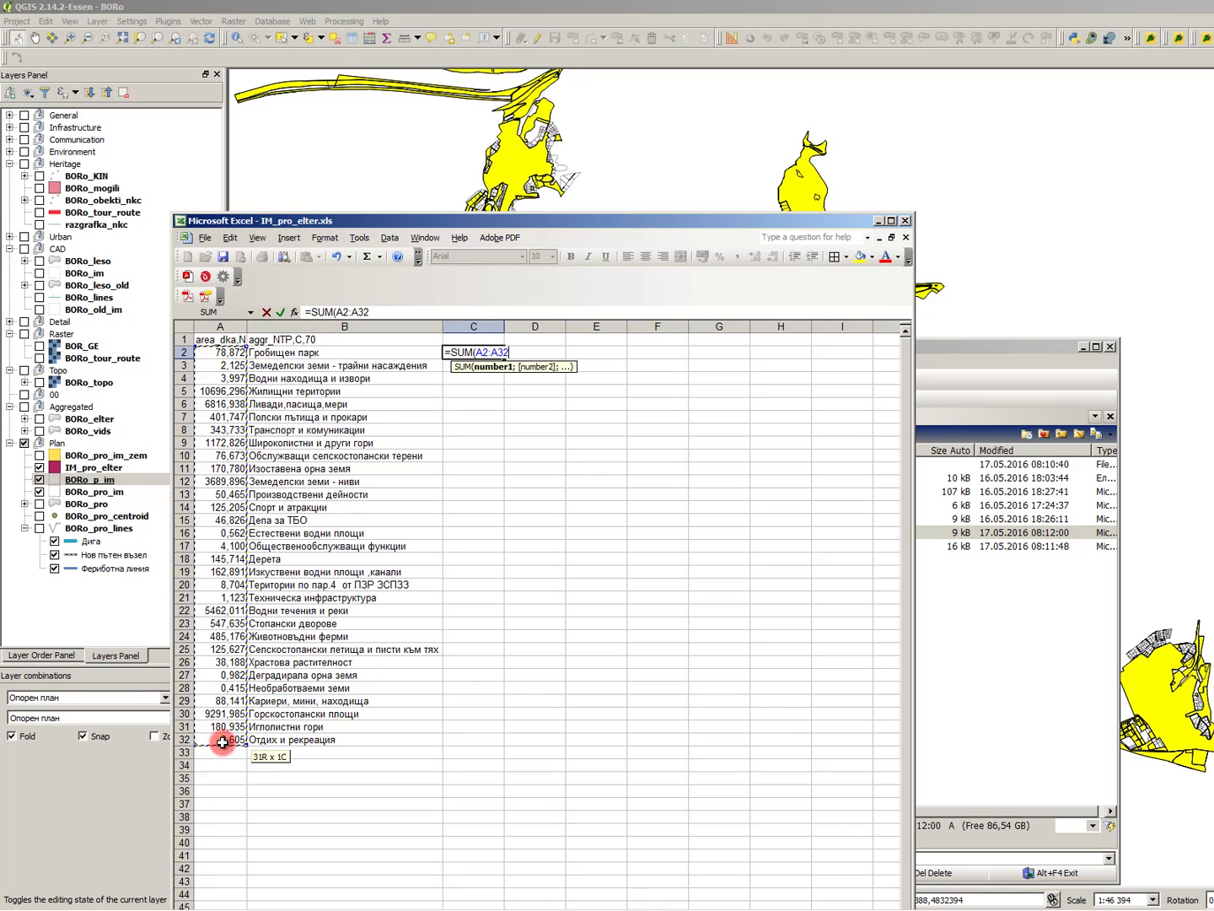
key("Return")
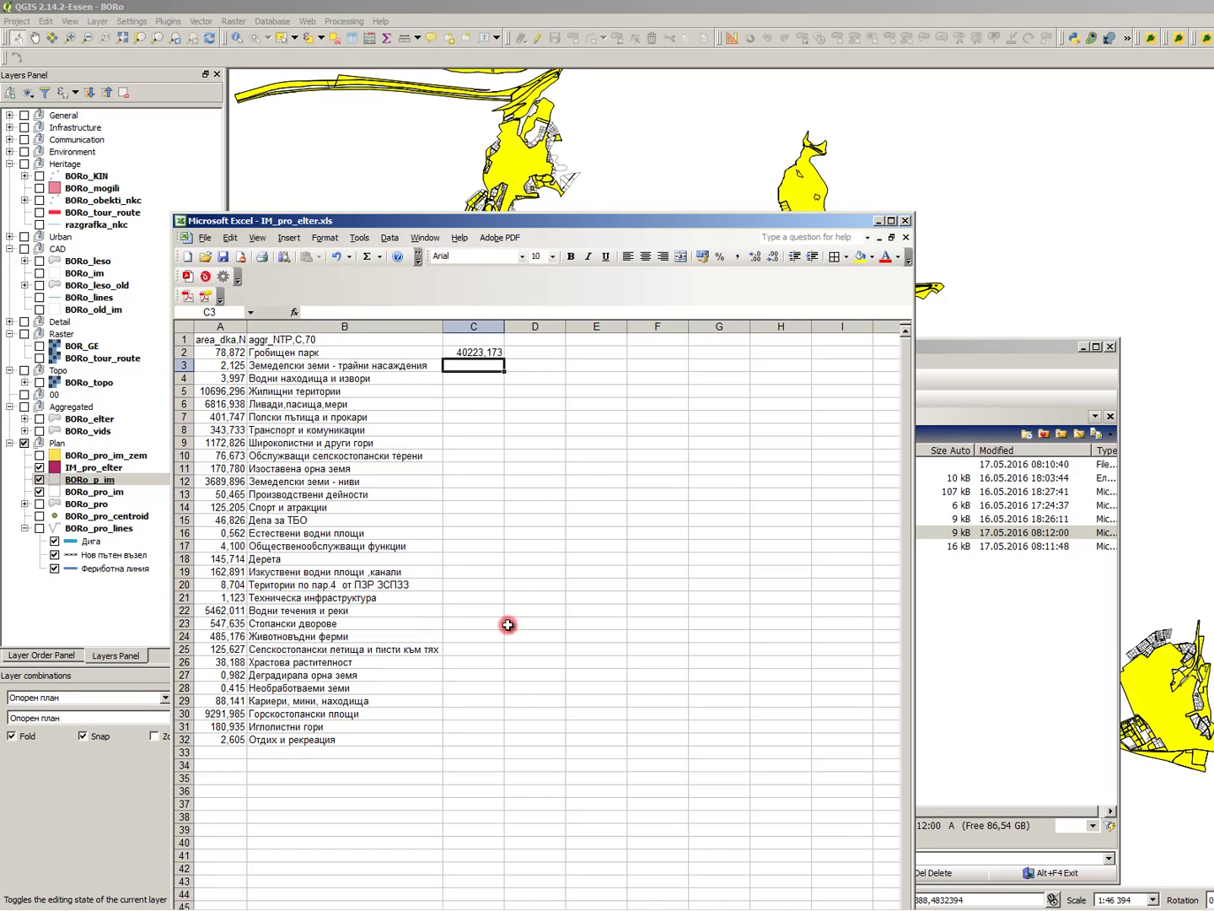
- Open IM_pro_otdelni.xls from the Balance 2.2 folder and sum its area values B2:B73 in cell E2
left_click(976, 590)
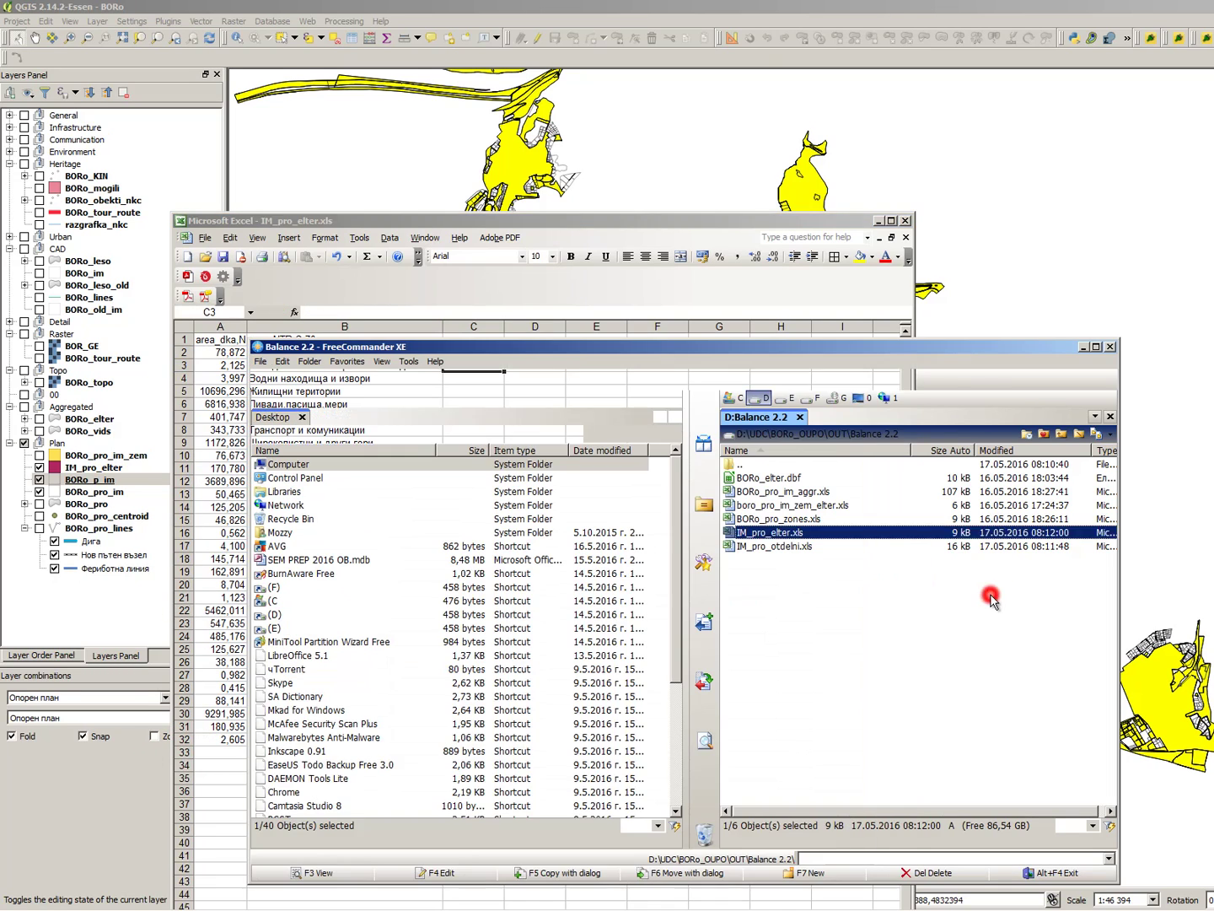
double_click(799, 547)
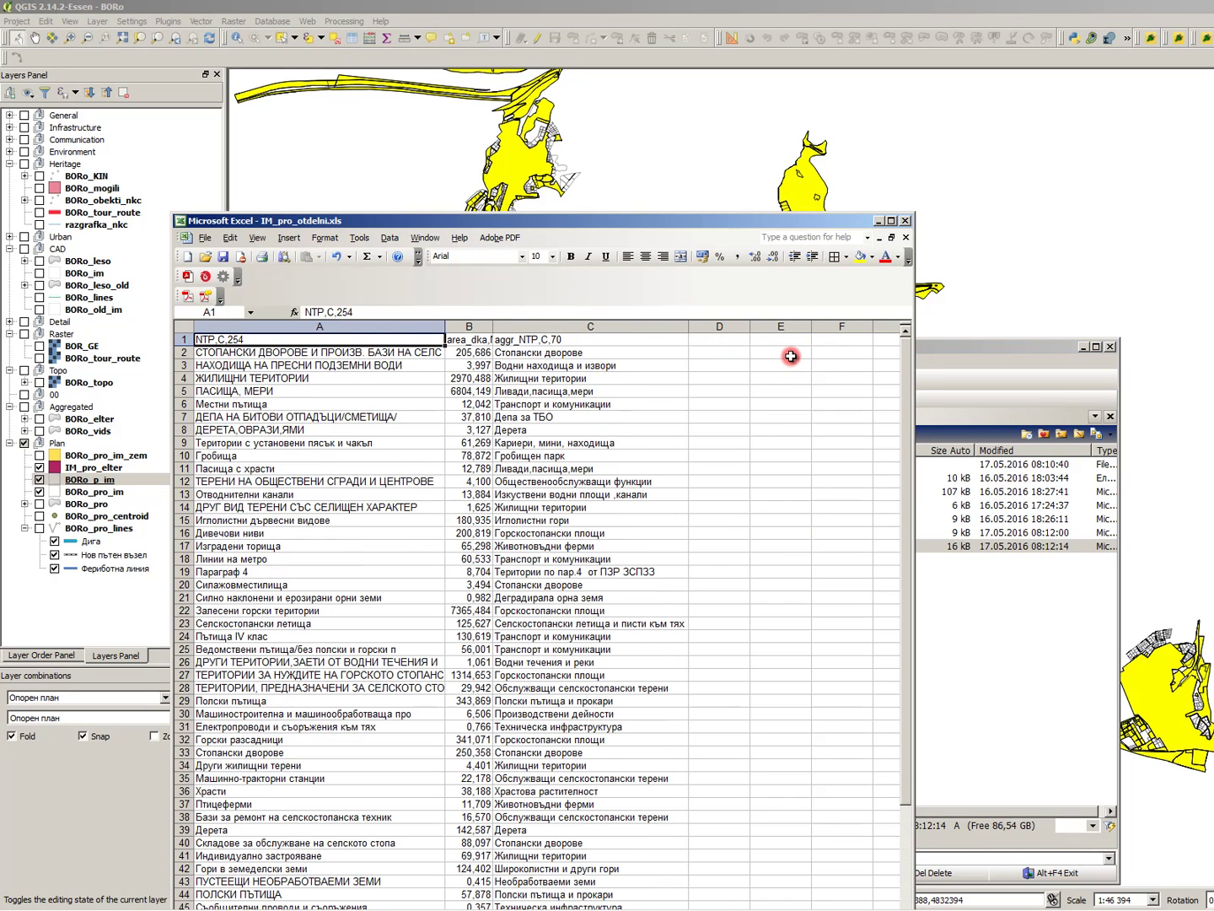
left_click(791, 356)
type("=SU")
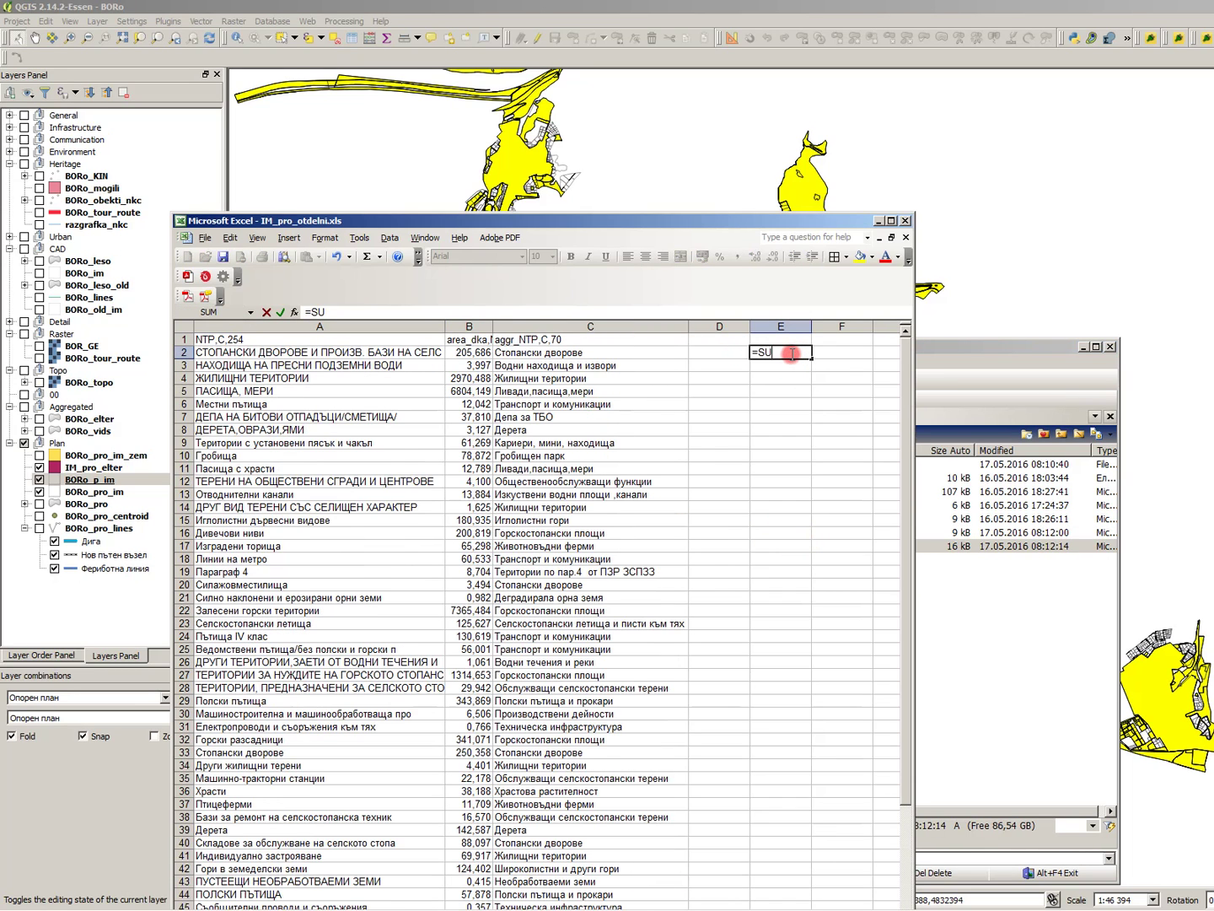
type("M(")
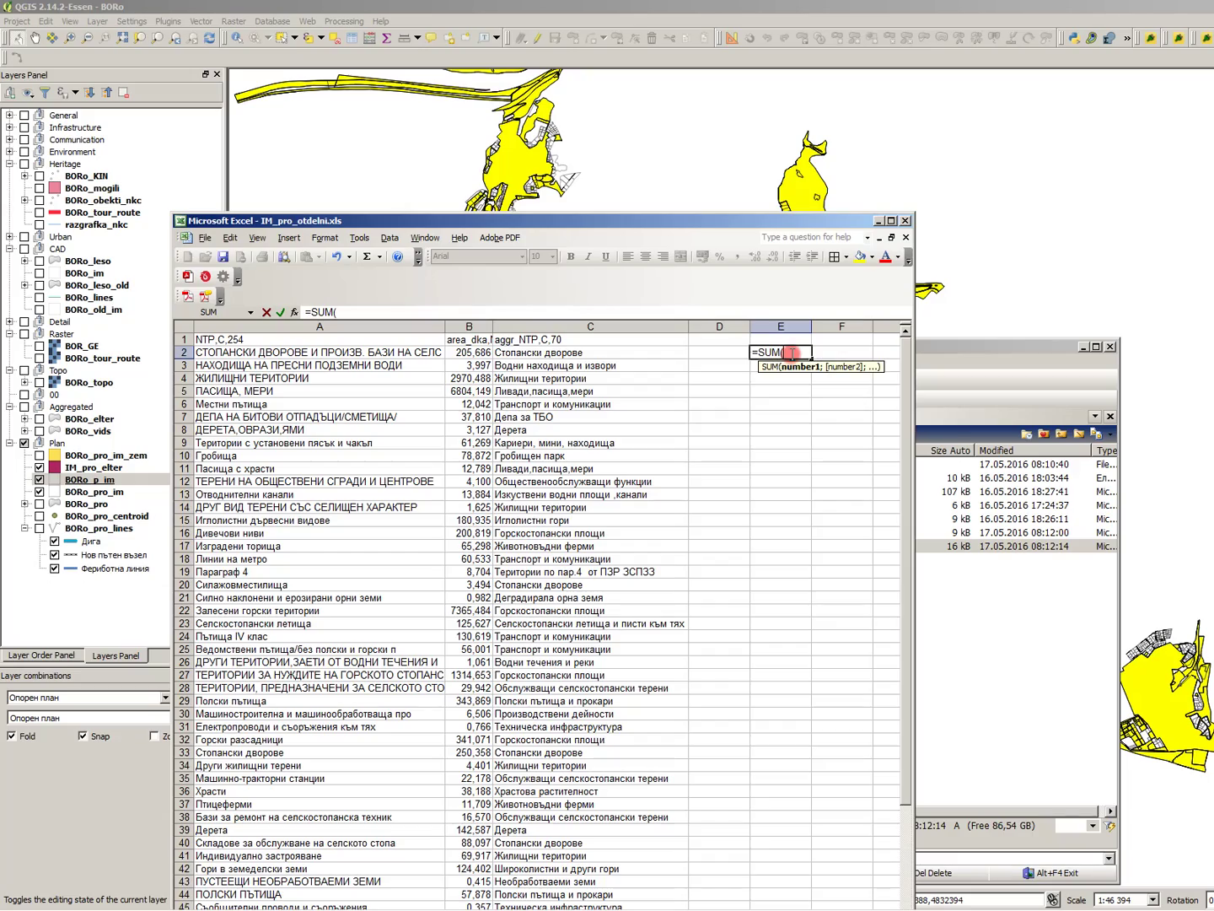
left_click(474, 352)
scroll(489, 438, "down", 17)
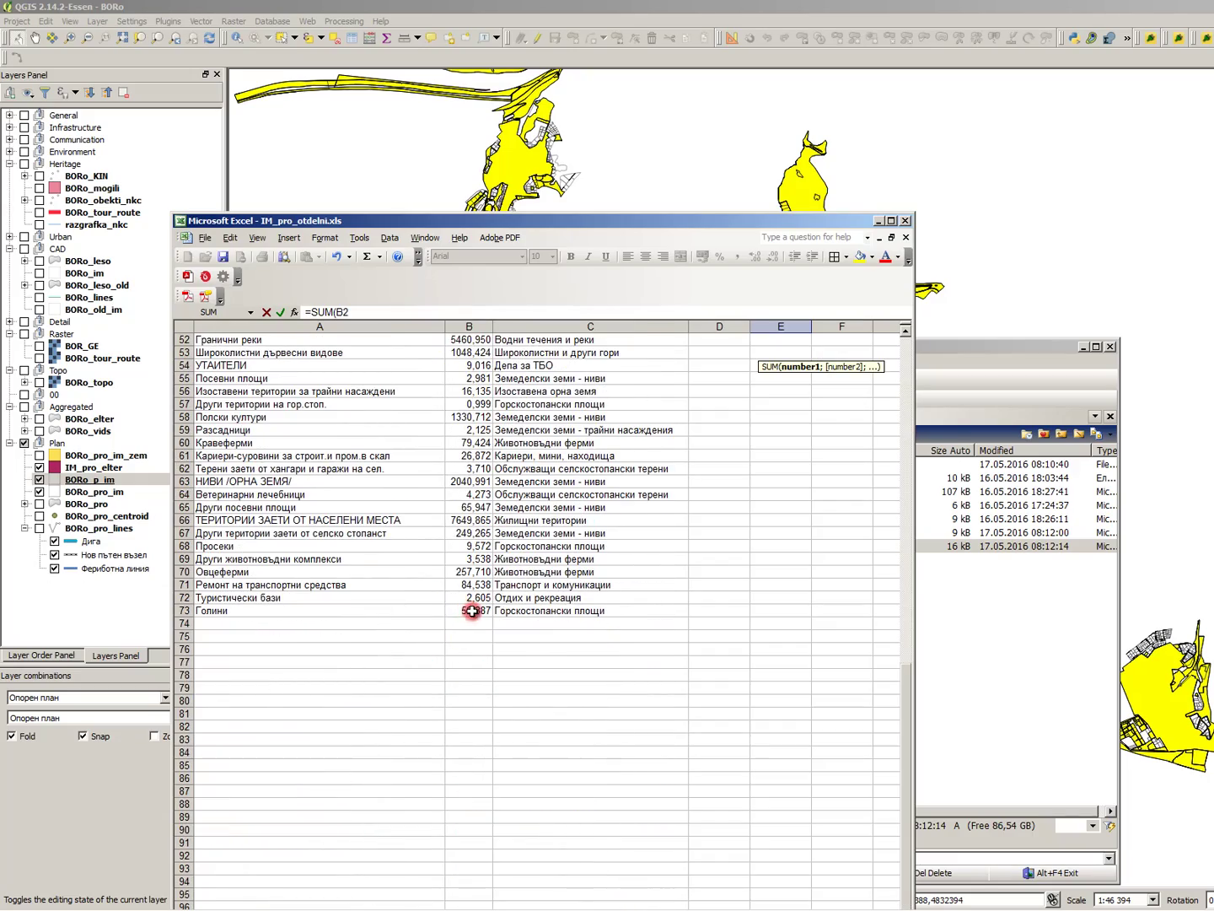
left_click(472, 610, "shift")
scroll(504, 489, "up", 17)
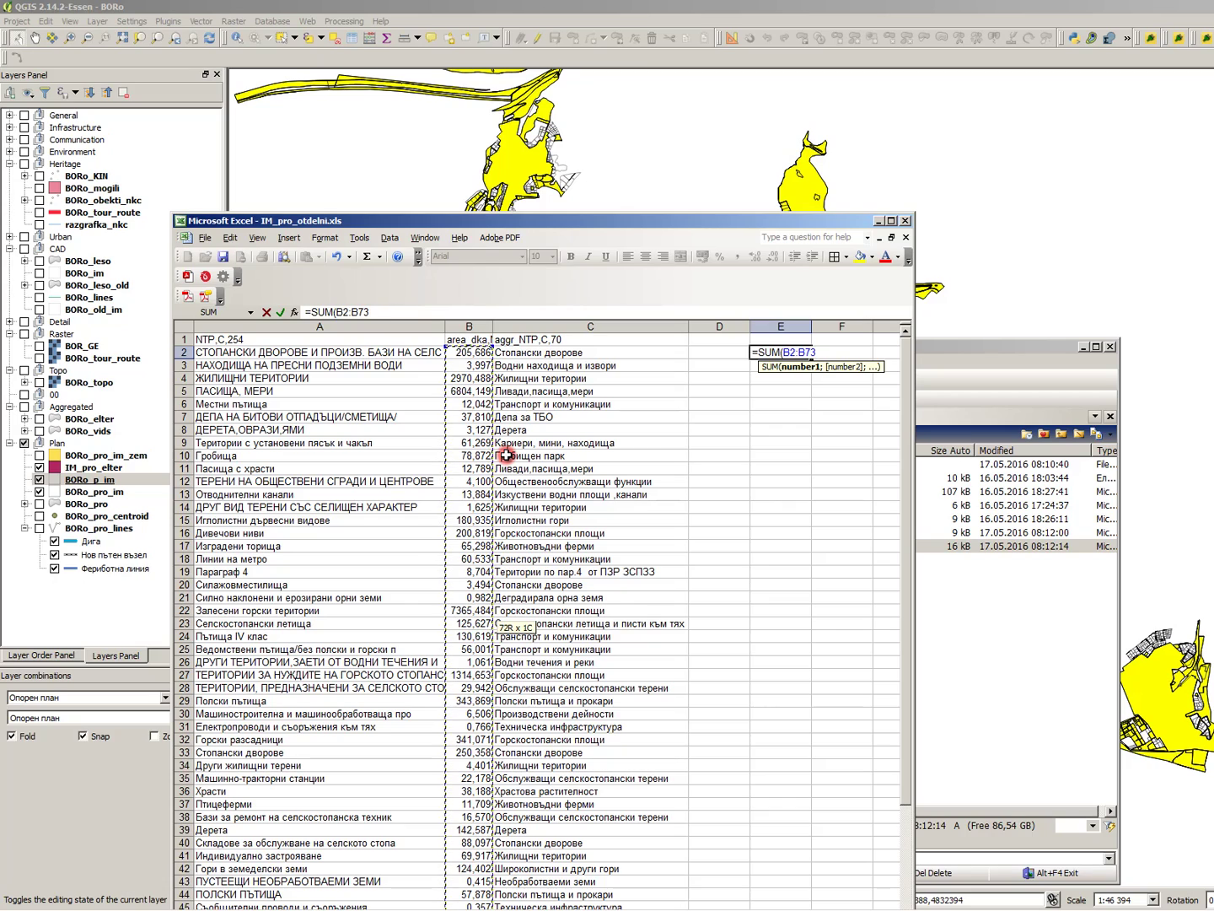
key("Return")
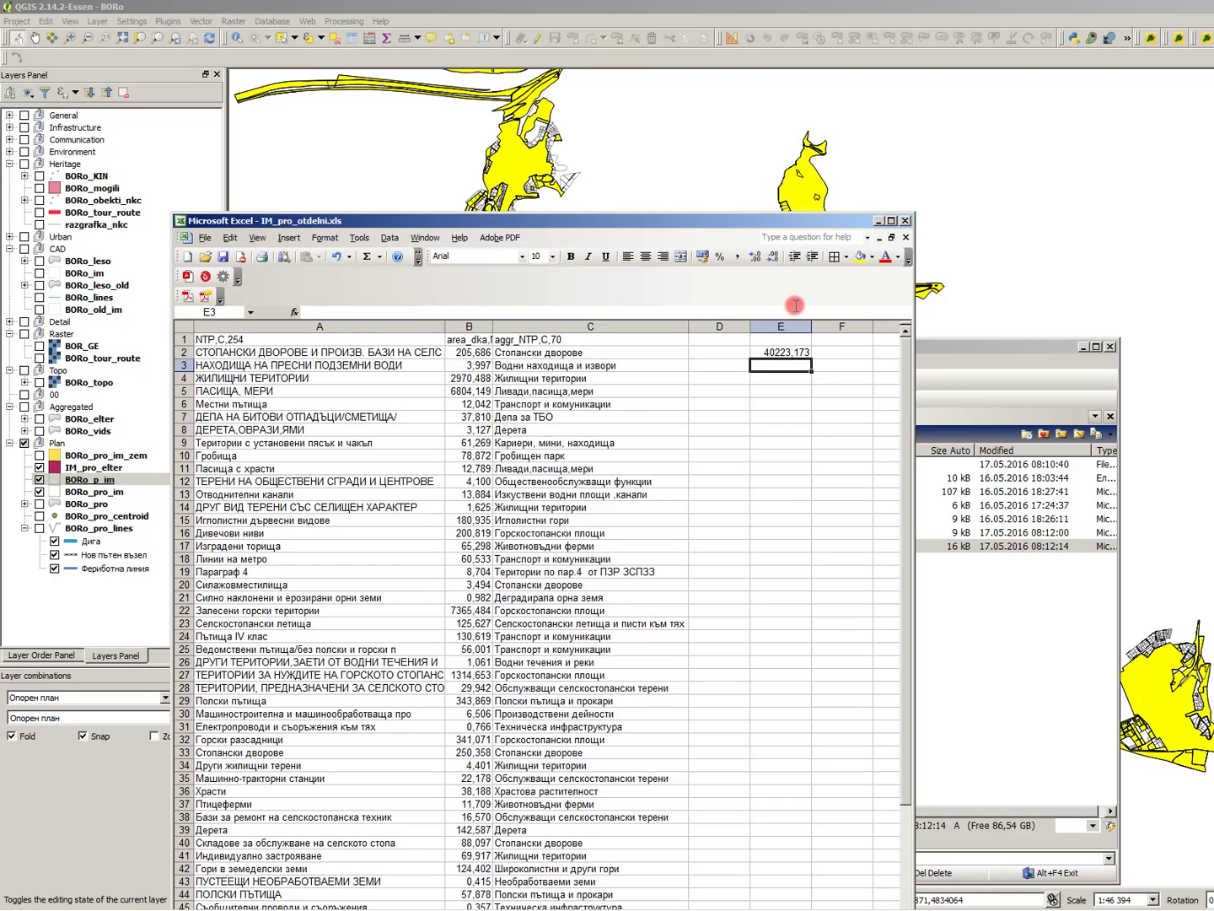
- Copy the total from E2 of IM_pro_otdelni.xls and paste it as a value into cell C3 of IM_pro_elter.xls
left_click(788, 353)
key("ctrl+c")
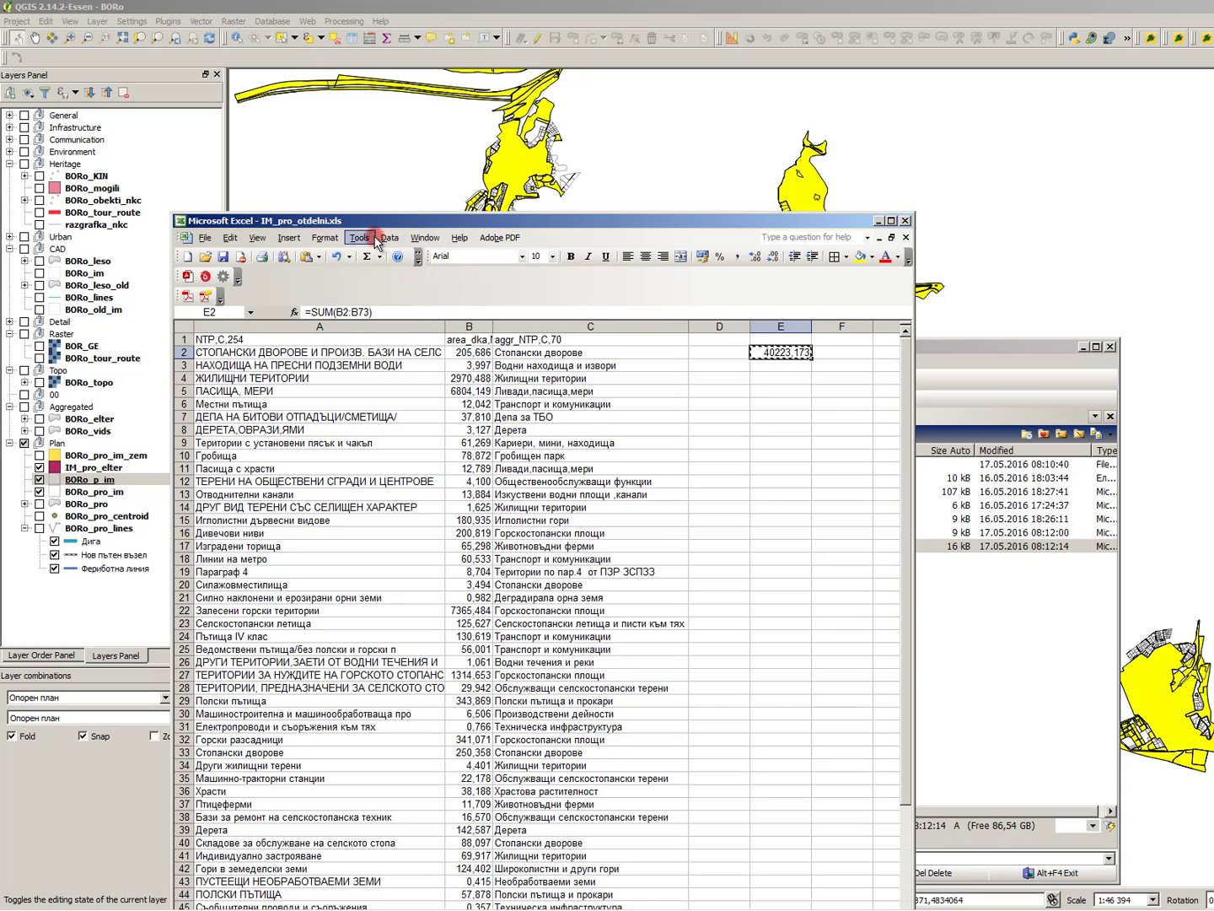
left_click(425, 238)
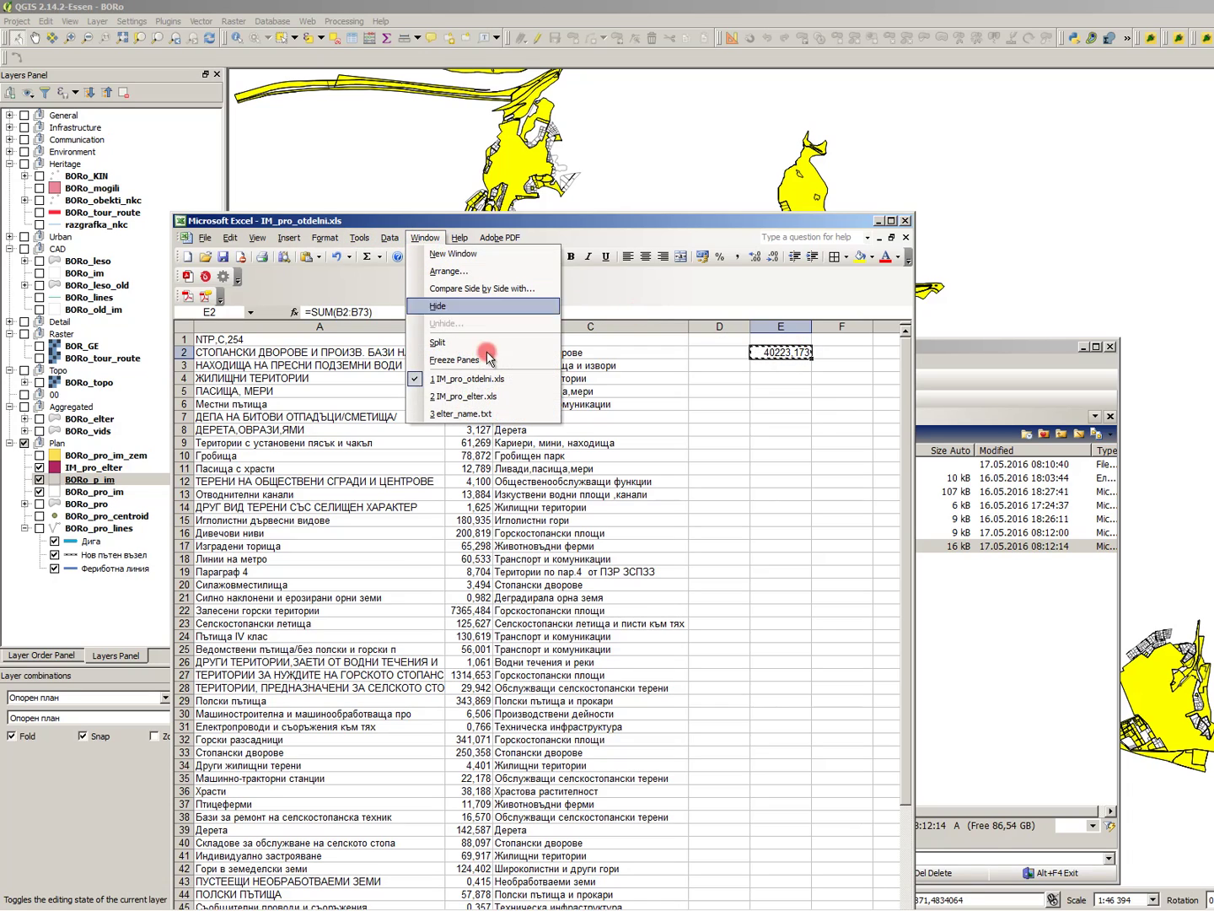
left_click(539, 394)
right_click(494, 364)
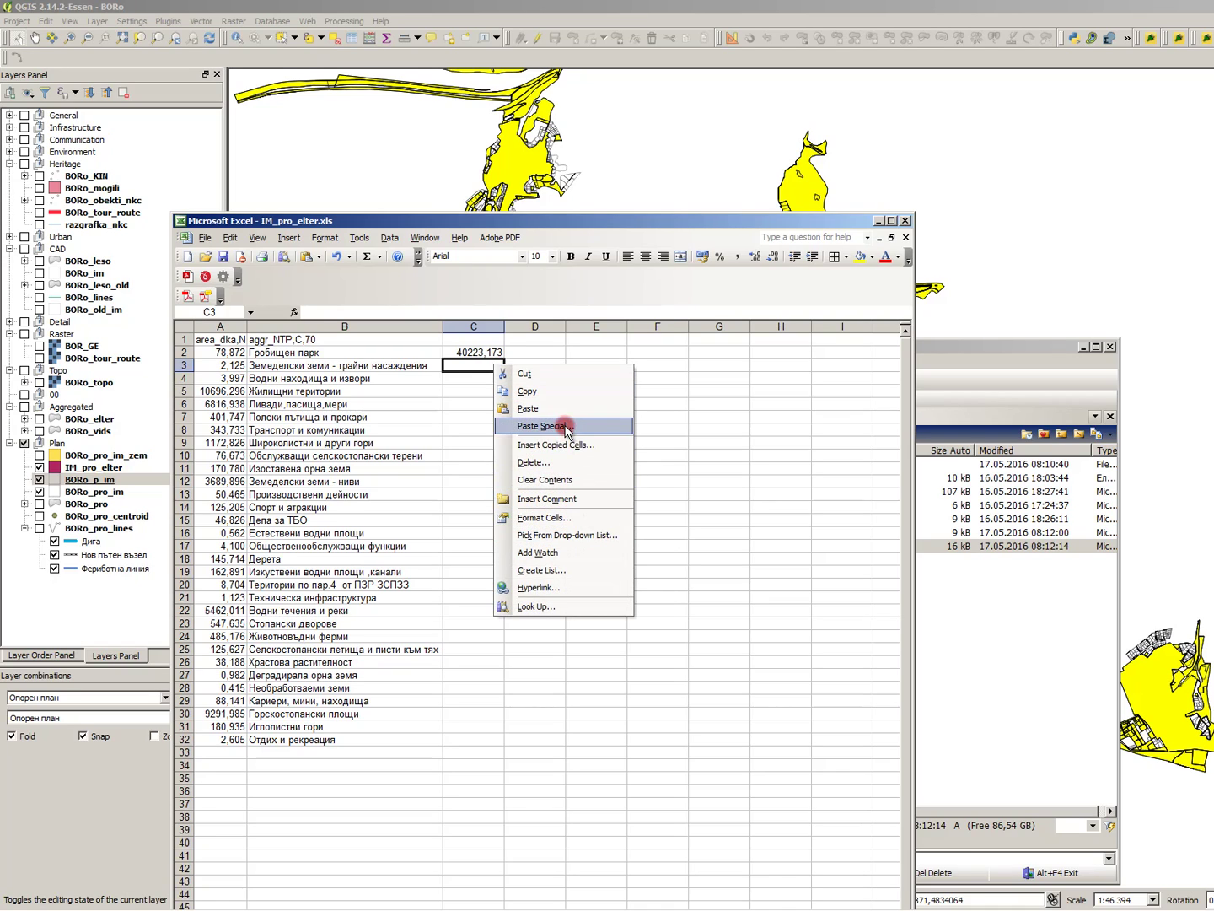
left_click(565, 428)
left_click(496, 373)
left_click(573, 508)
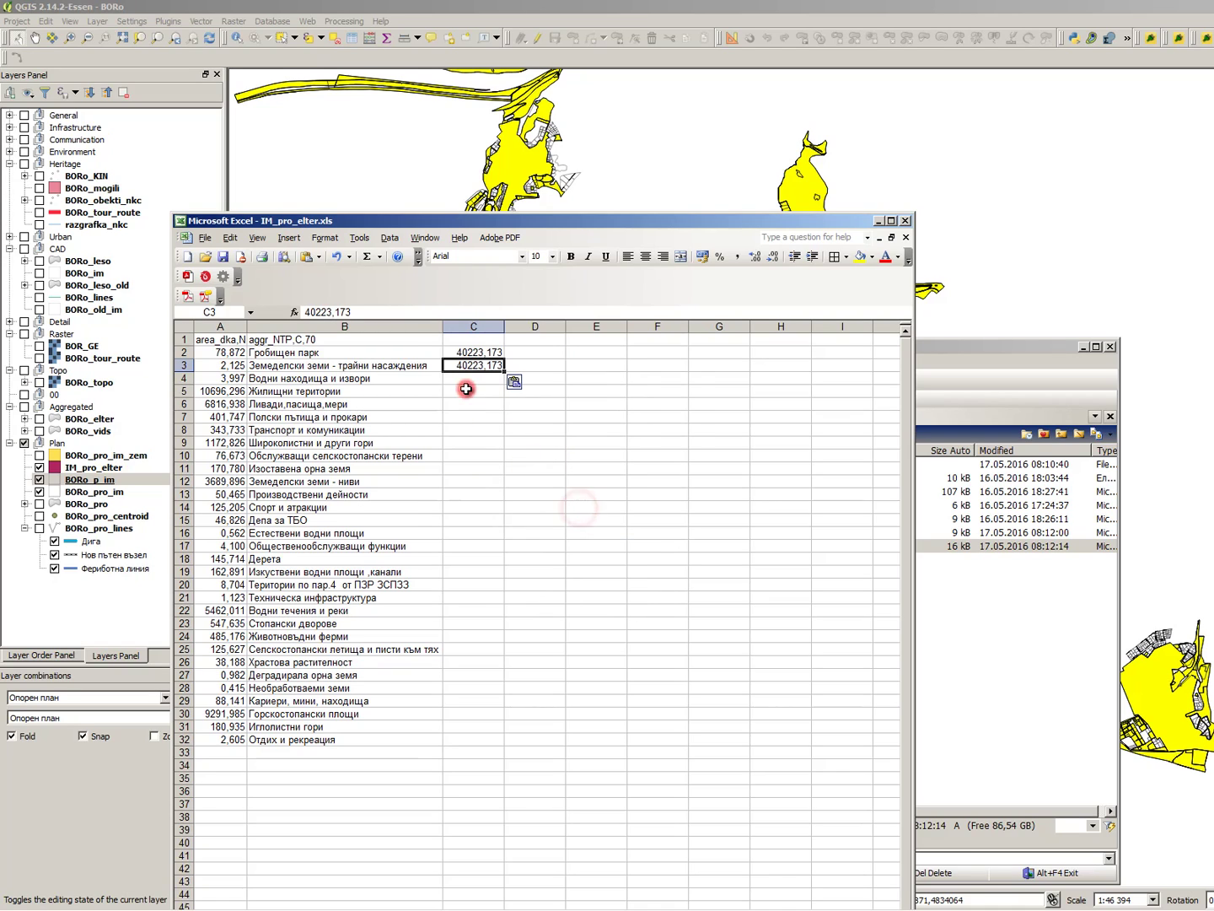
- Clear the pasted comparison total from cell C3 of IM_pro_elter.xls
key("Delete")
left_click(610, 382)
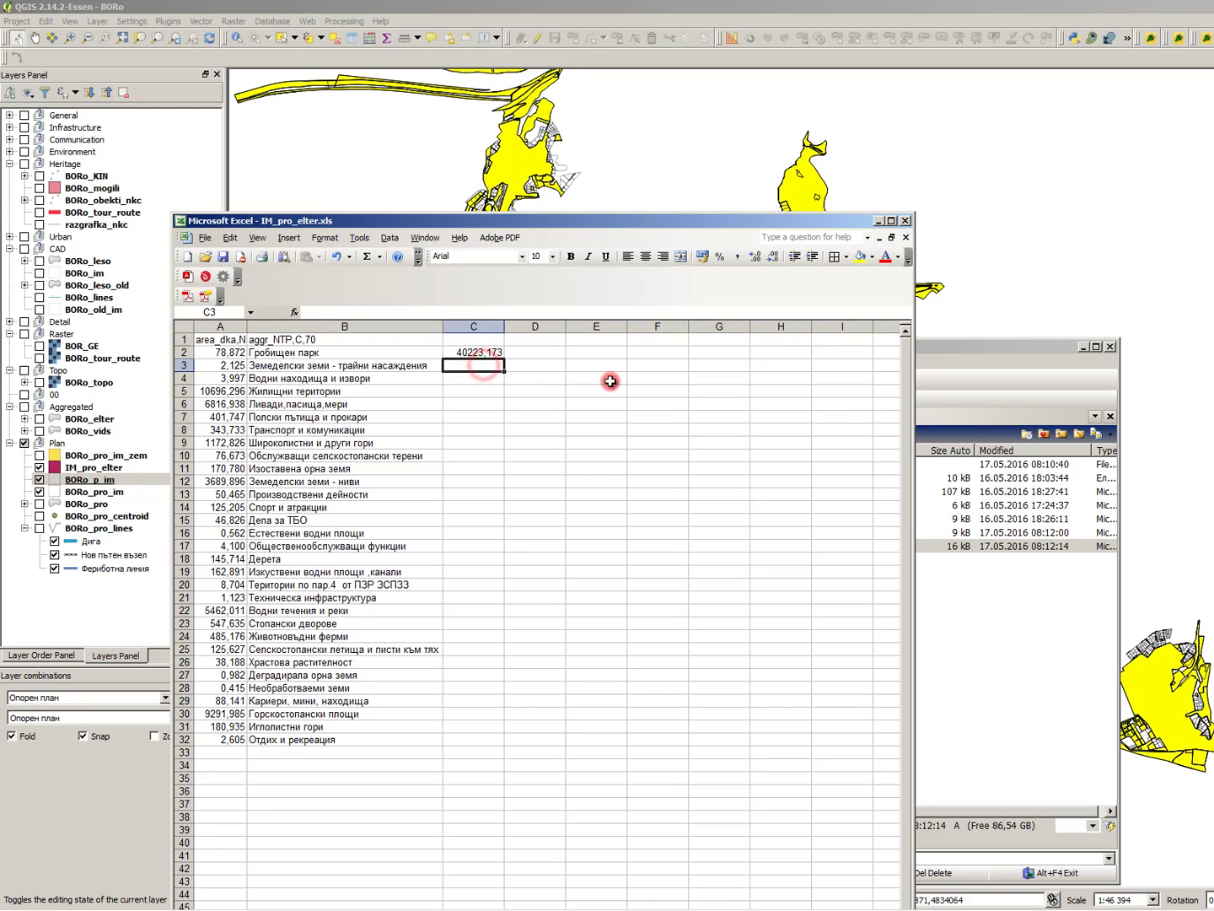
left_click(489, 353)
left_click(540, 427)
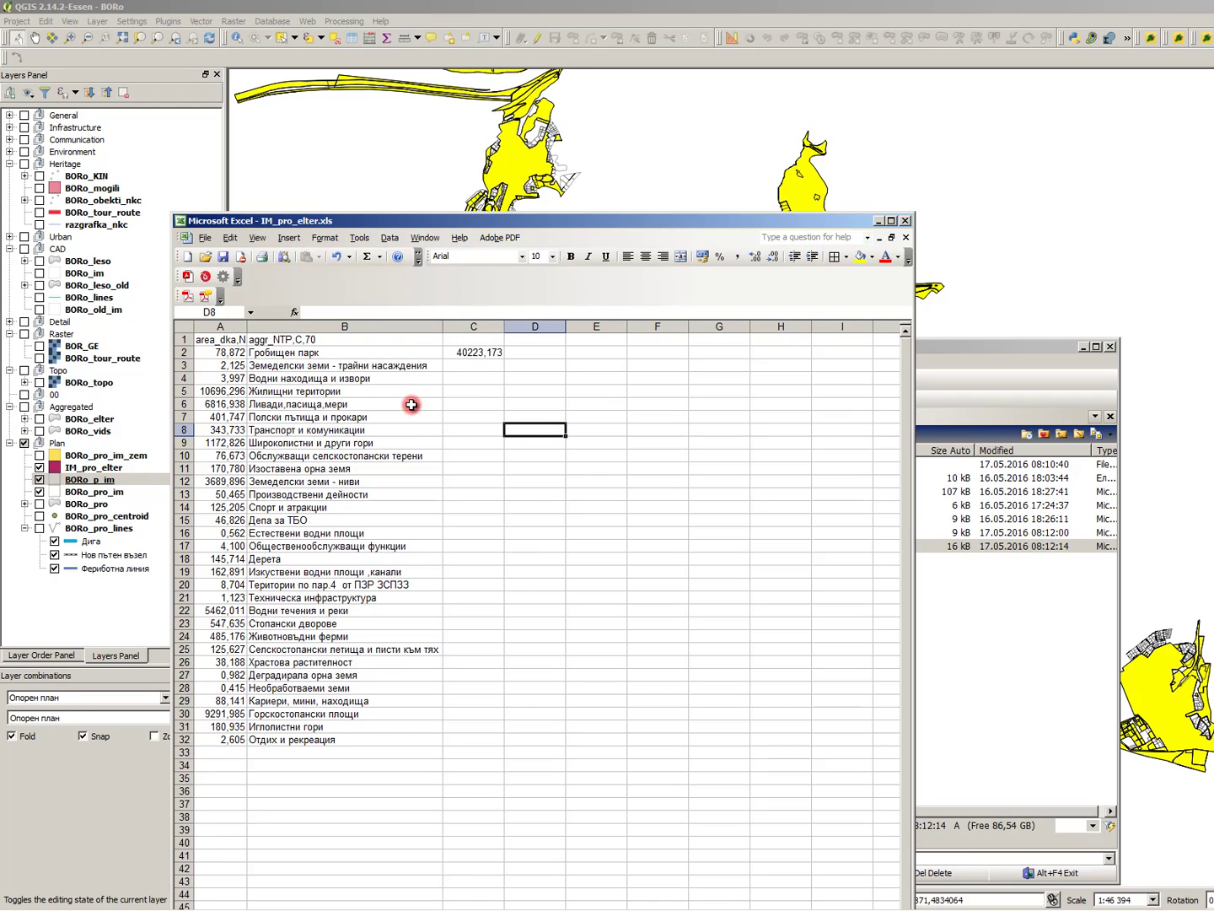
left_click(363, 352)
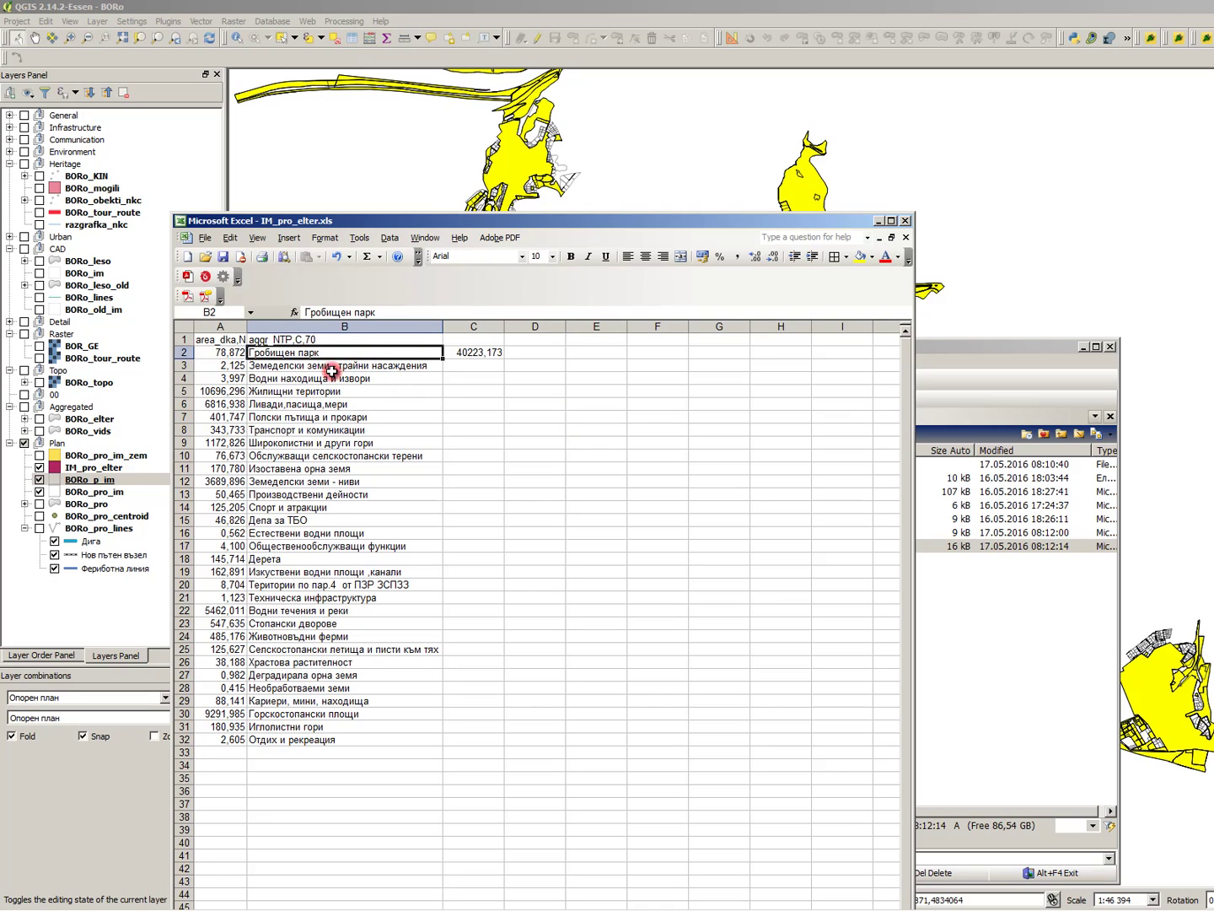
left_click(666, 415)
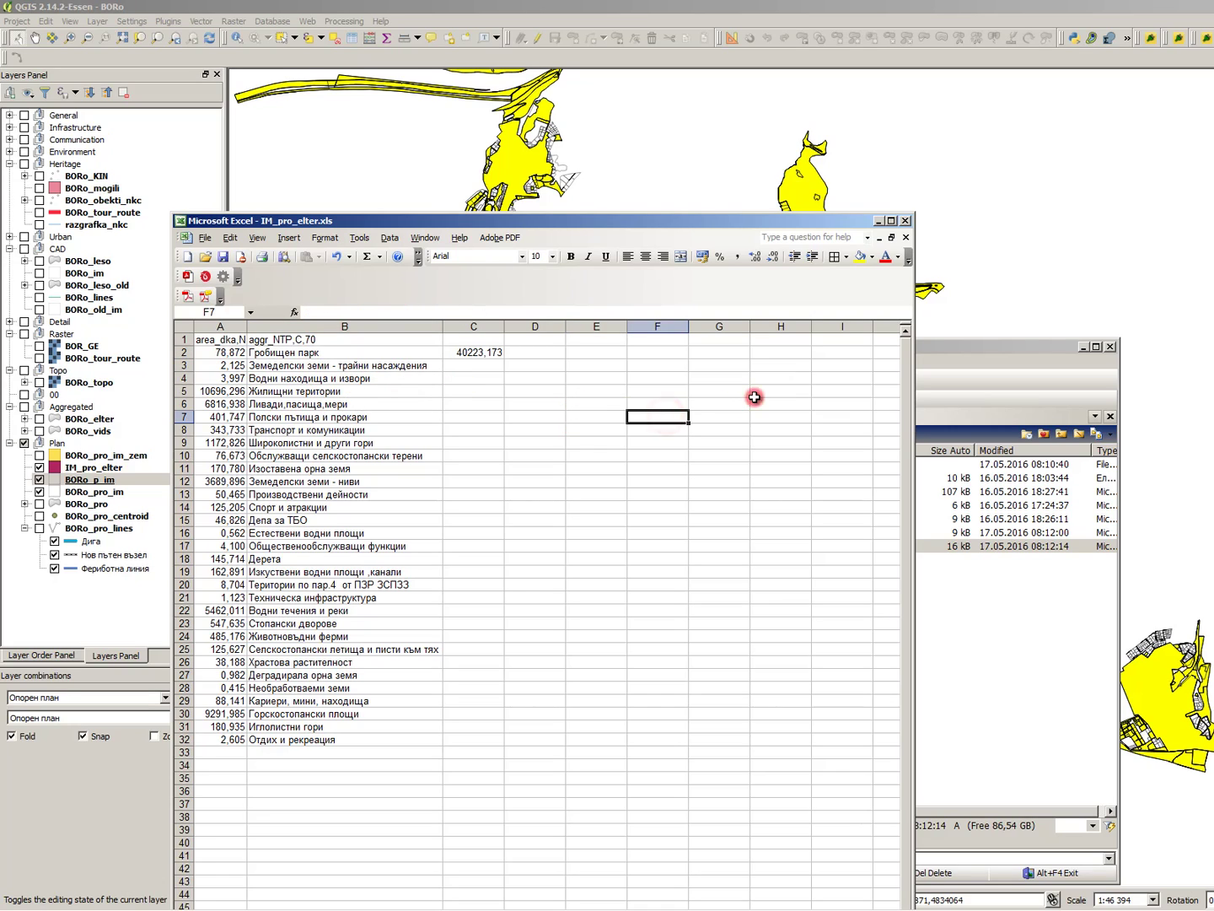
- Open BORo_pro_zones.xls from the Balance 2.2 folder and sum its area values B2:B16 in cell C2
left_click(1008, 605)
left_click(784, 491)
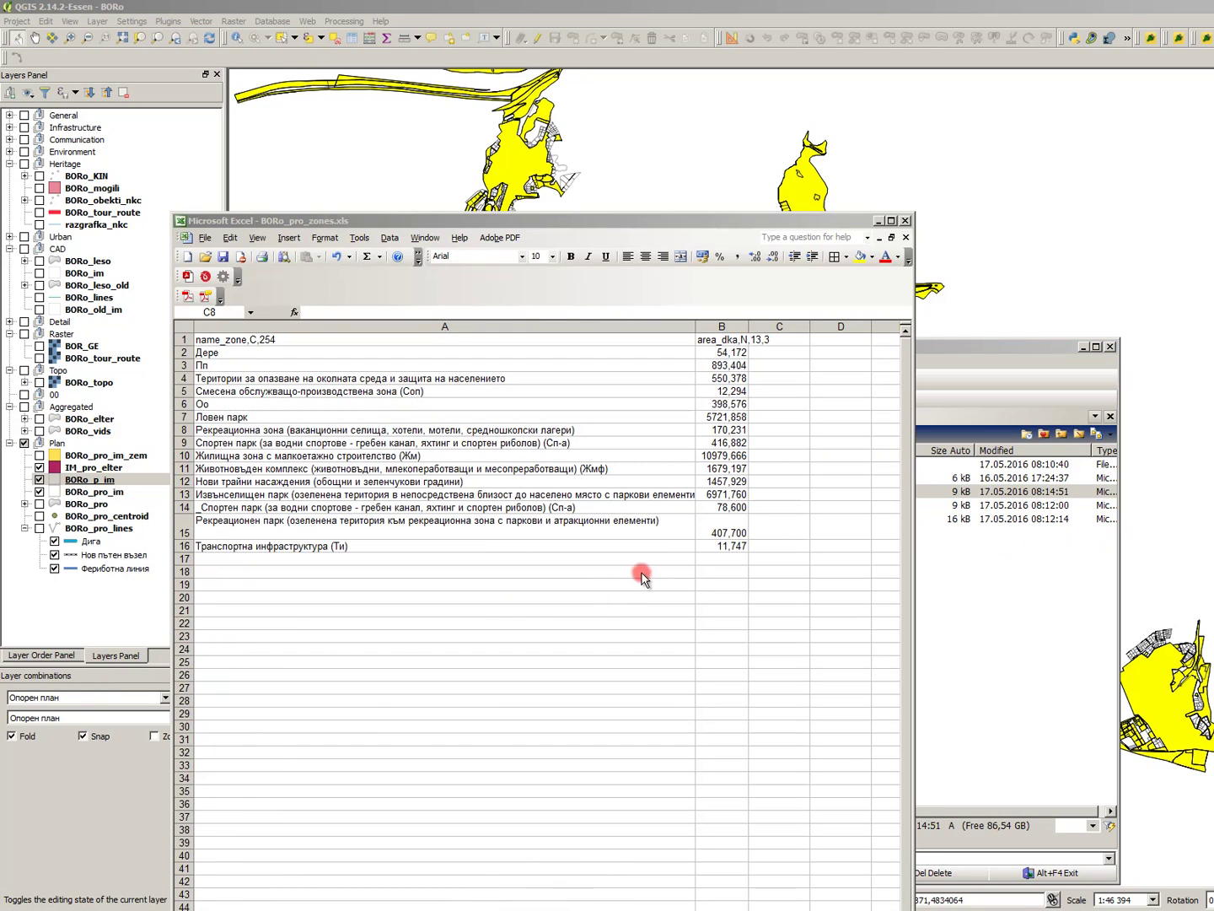
left_click(789, 353)
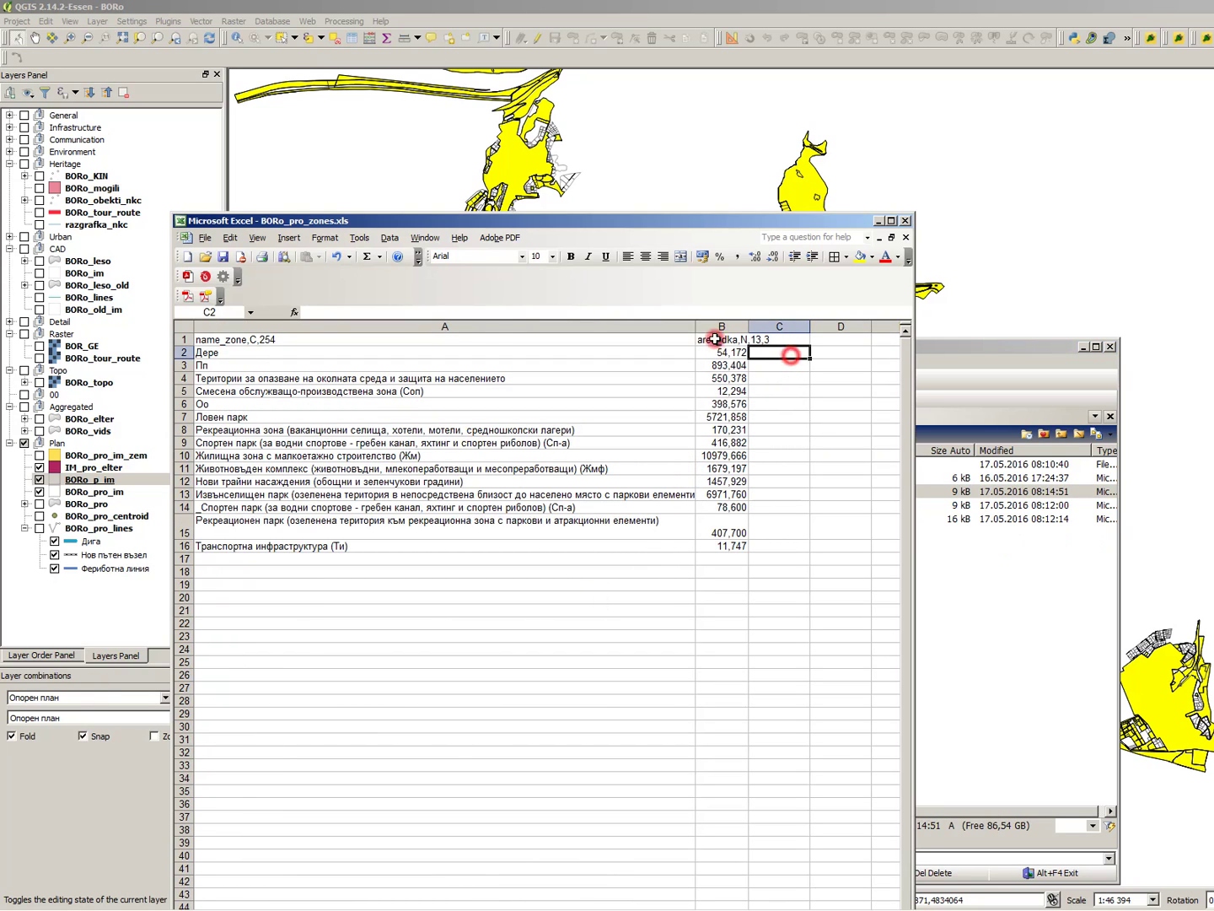
type("=SUM")
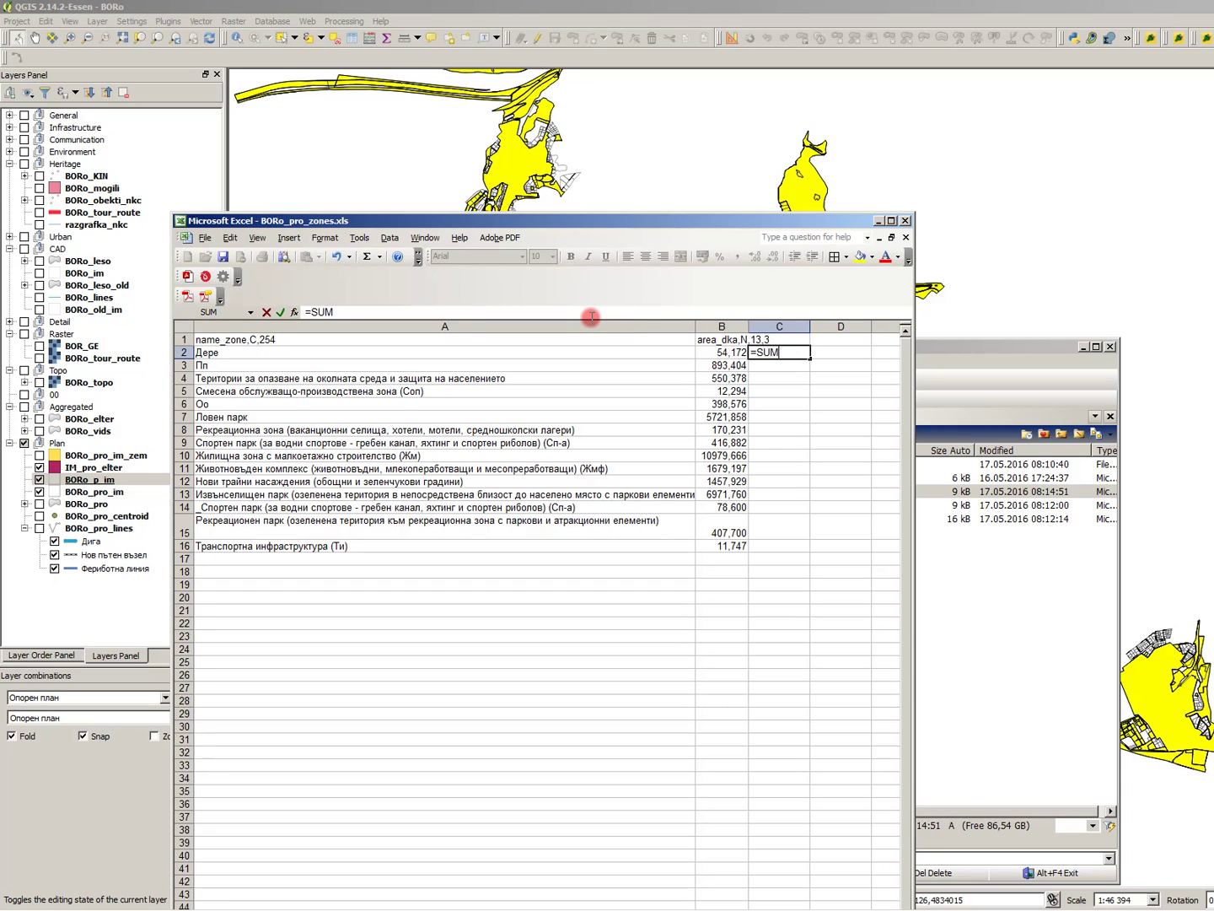
type("(")
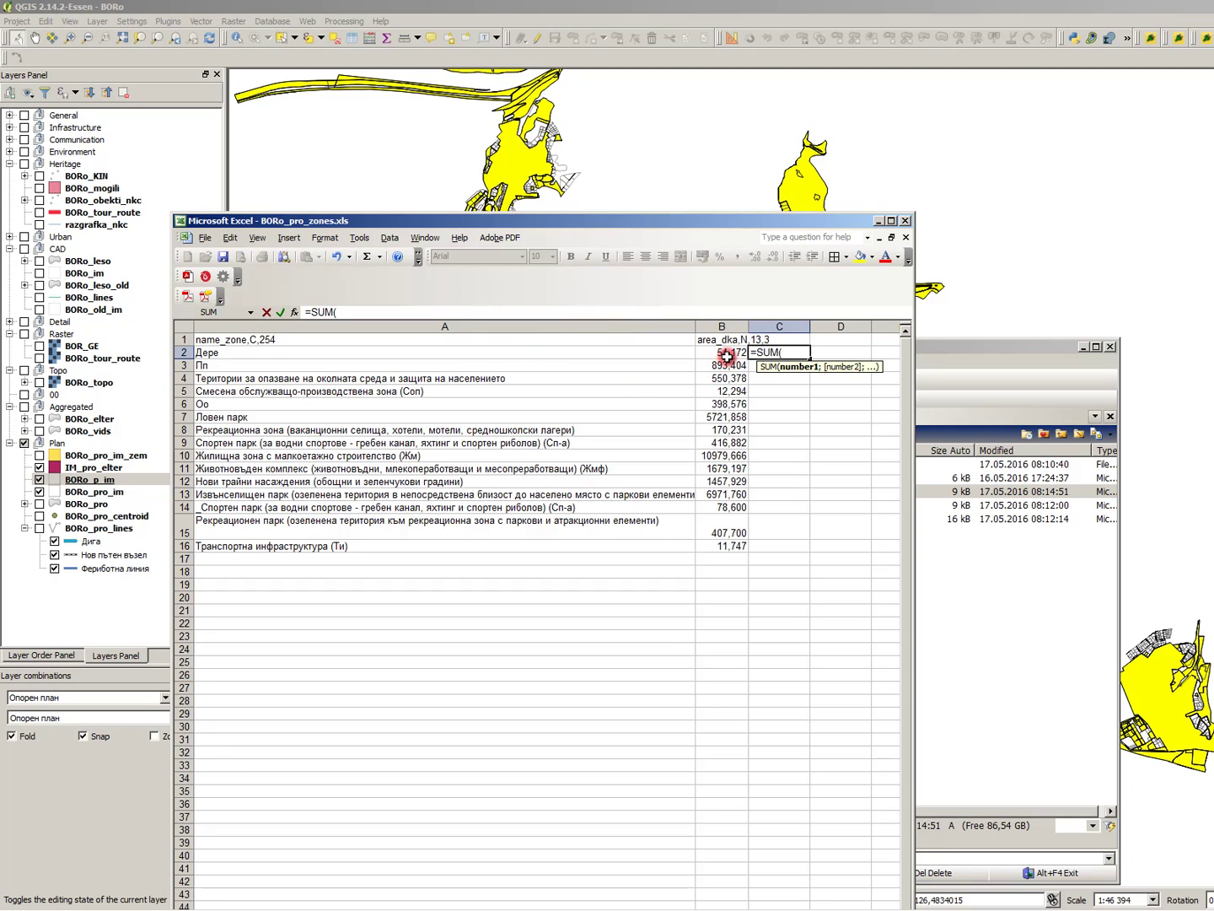
left_click_drag(727, 357, 729, 547)
key("Return")
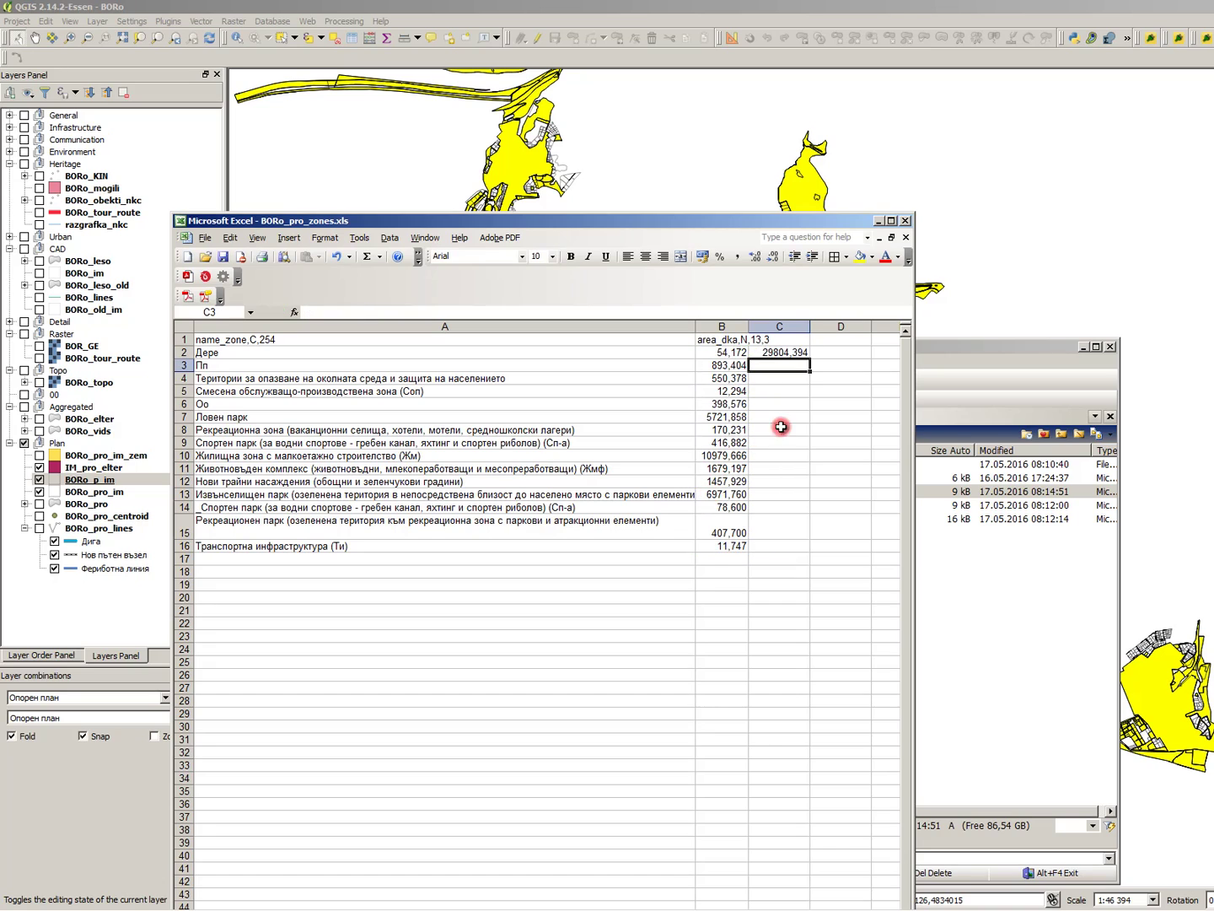
- Copy the area total in cell C2 of BORo_pro_zones.xls
left_click(788, 352)
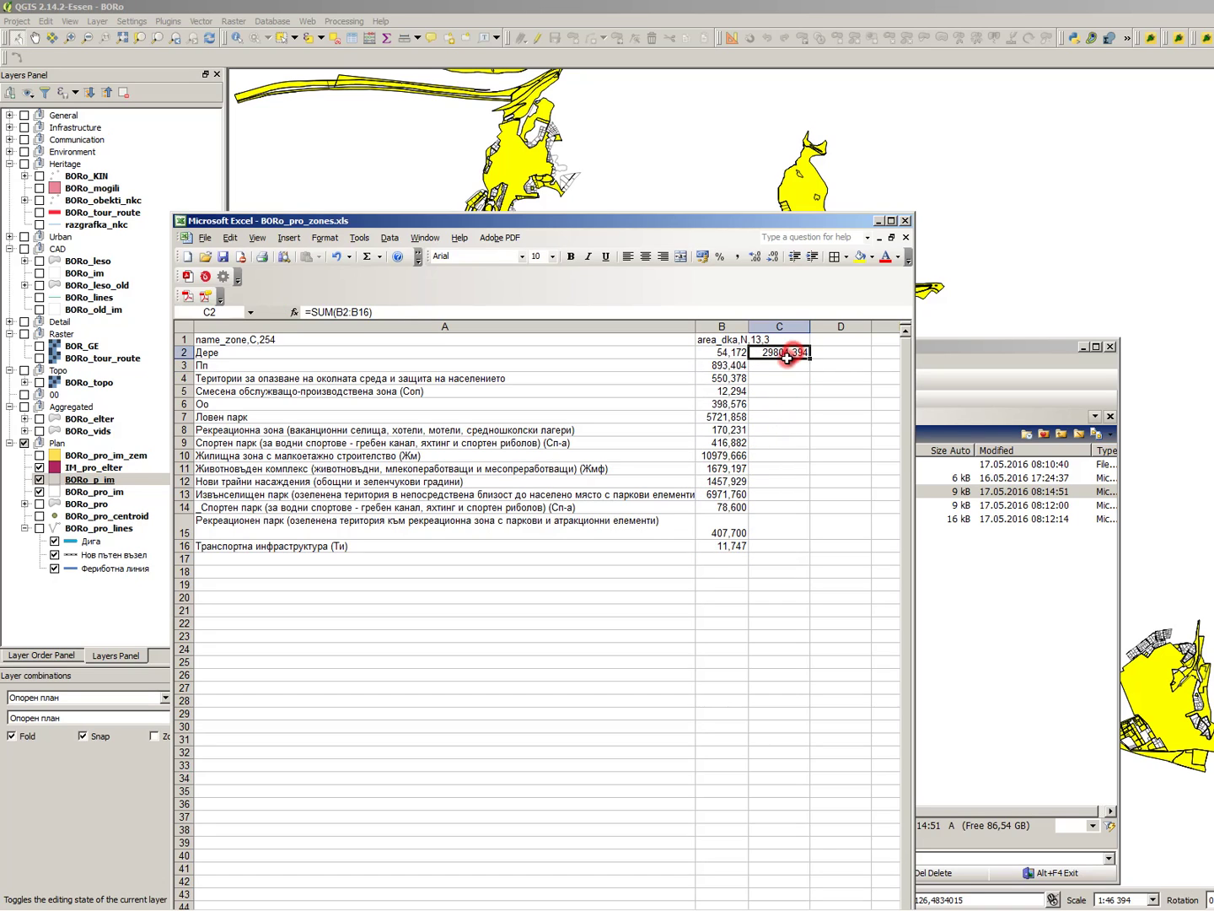
left_click(848, 535)
left_click(991, 582)
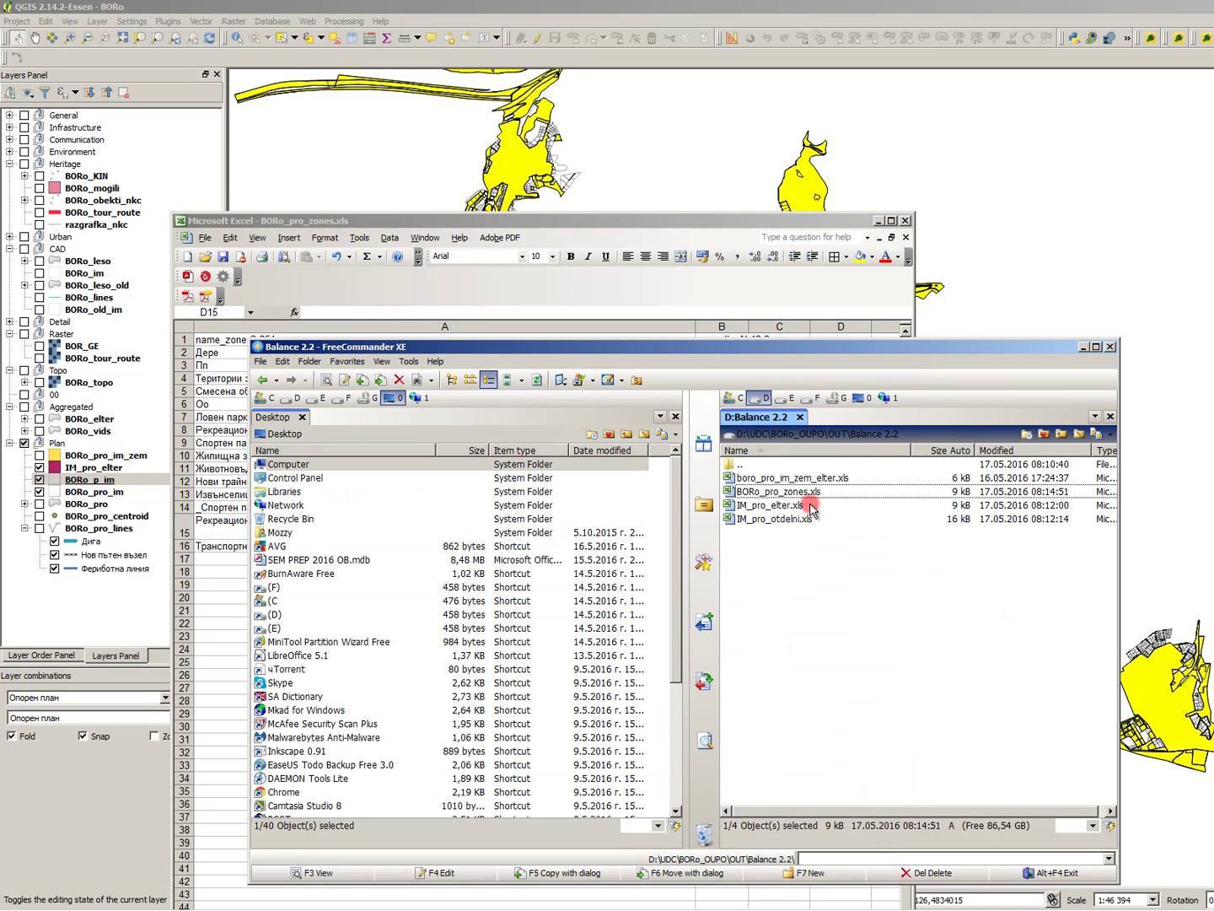
left_click(671, 221)
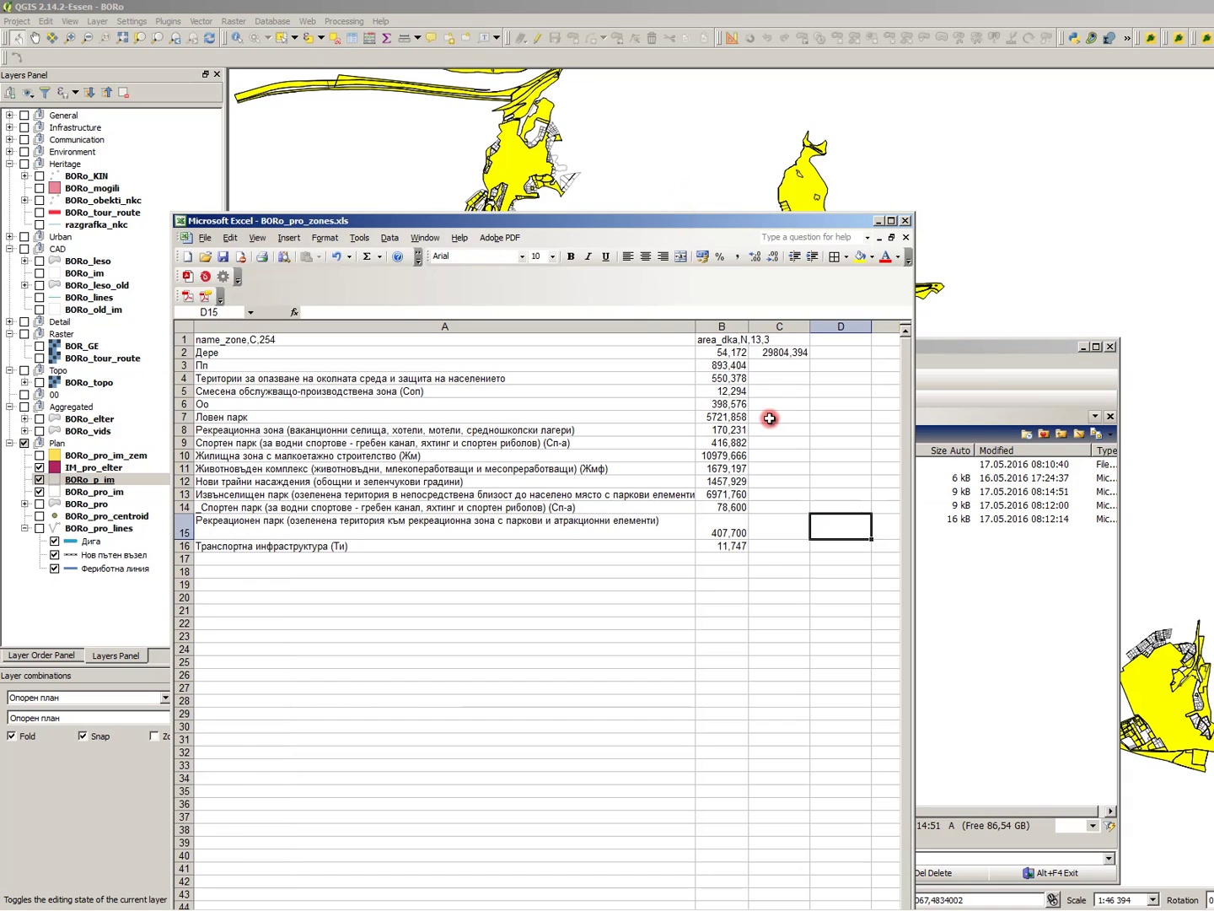
left_click(788, 353)
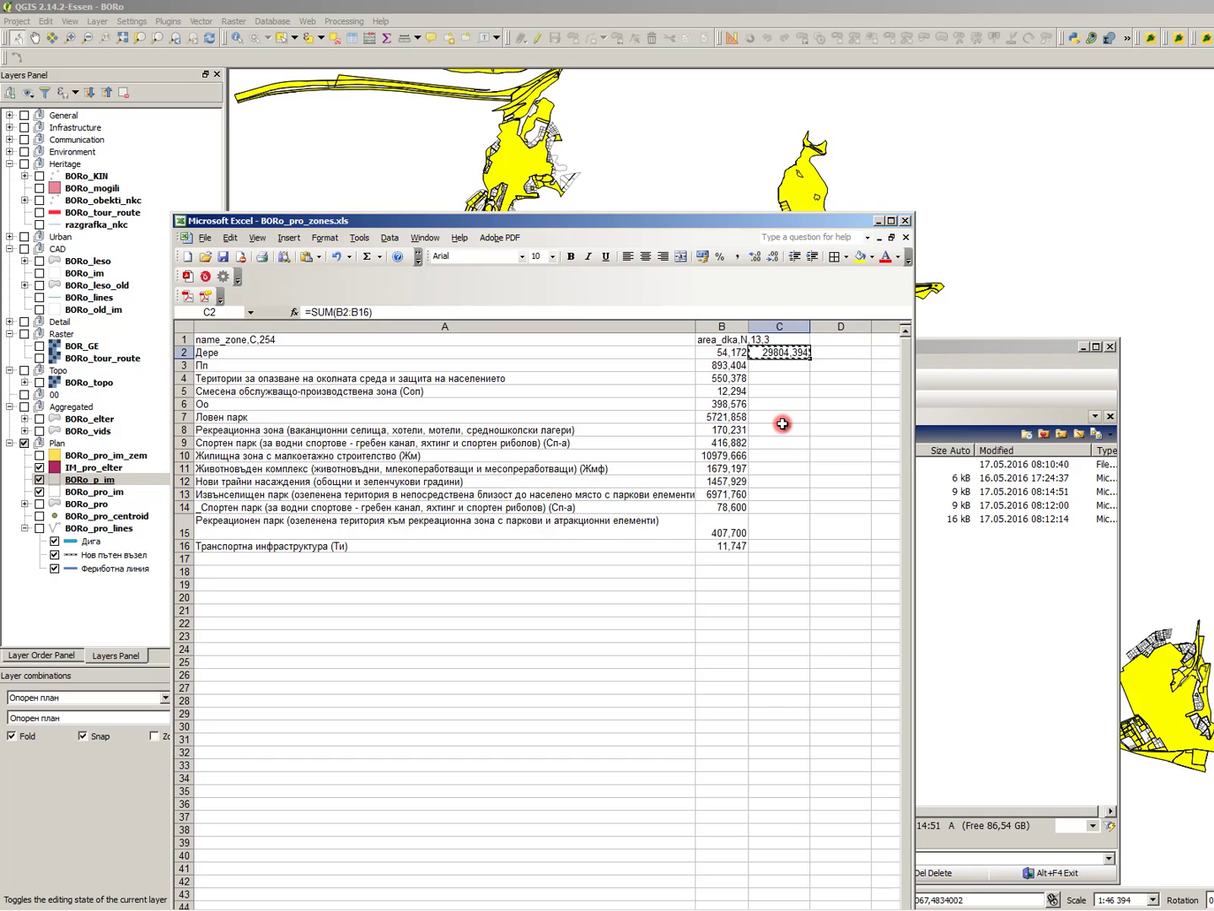
- Review the area totals in IM_pro_otdelni.xls and IM_pro_elter.xls, and minimize the spreadsheet window
left_click(425, 236)
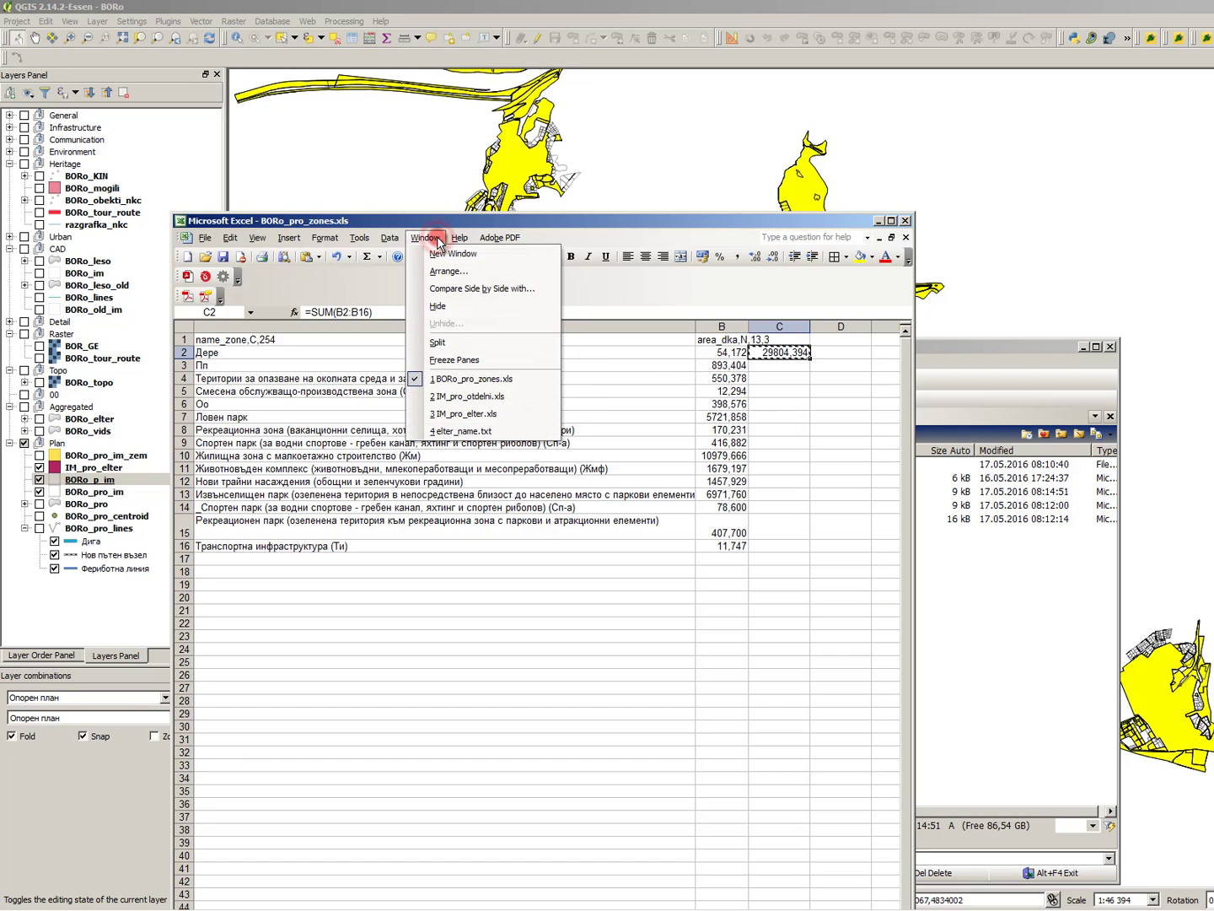
left_click(503, 397)
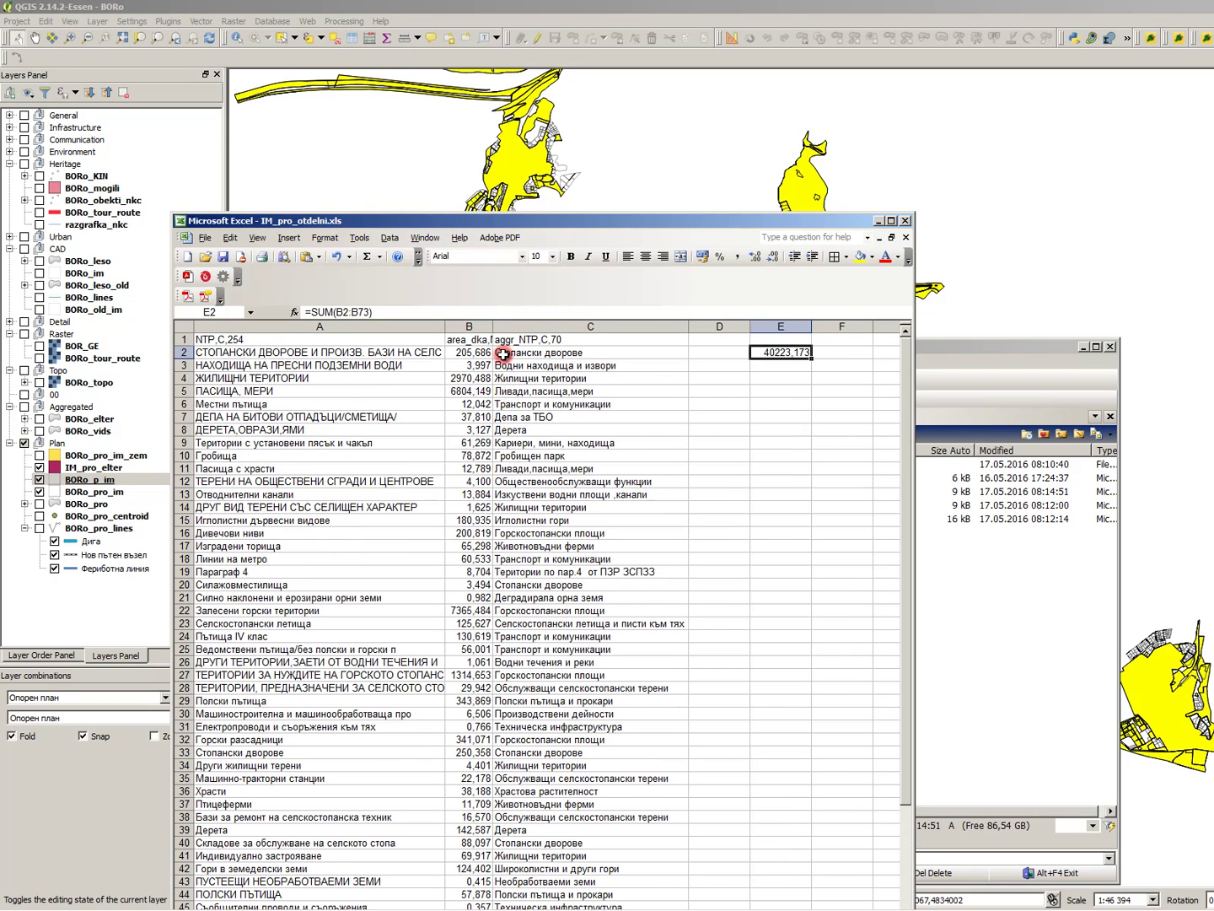
left_click(427, 237)
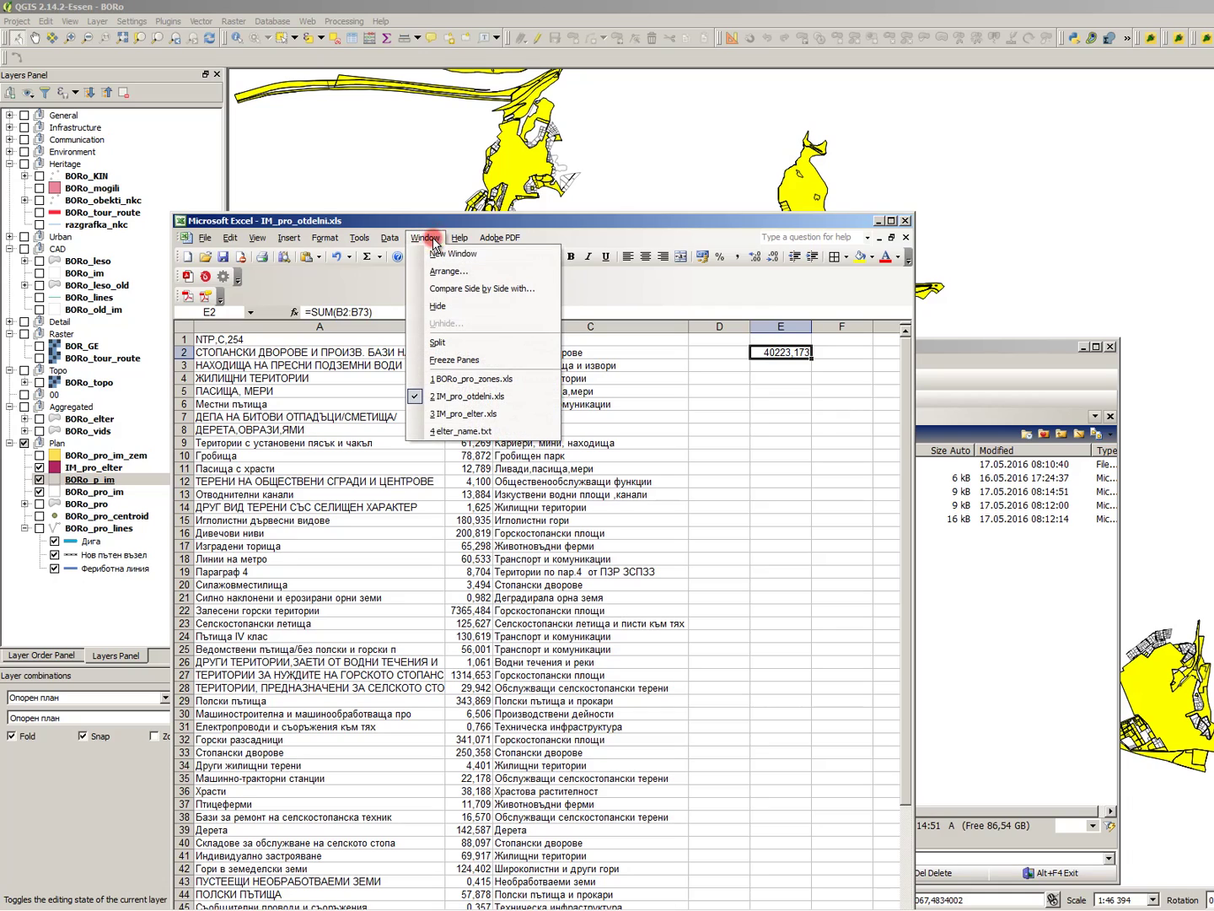
left_click(490, 414)
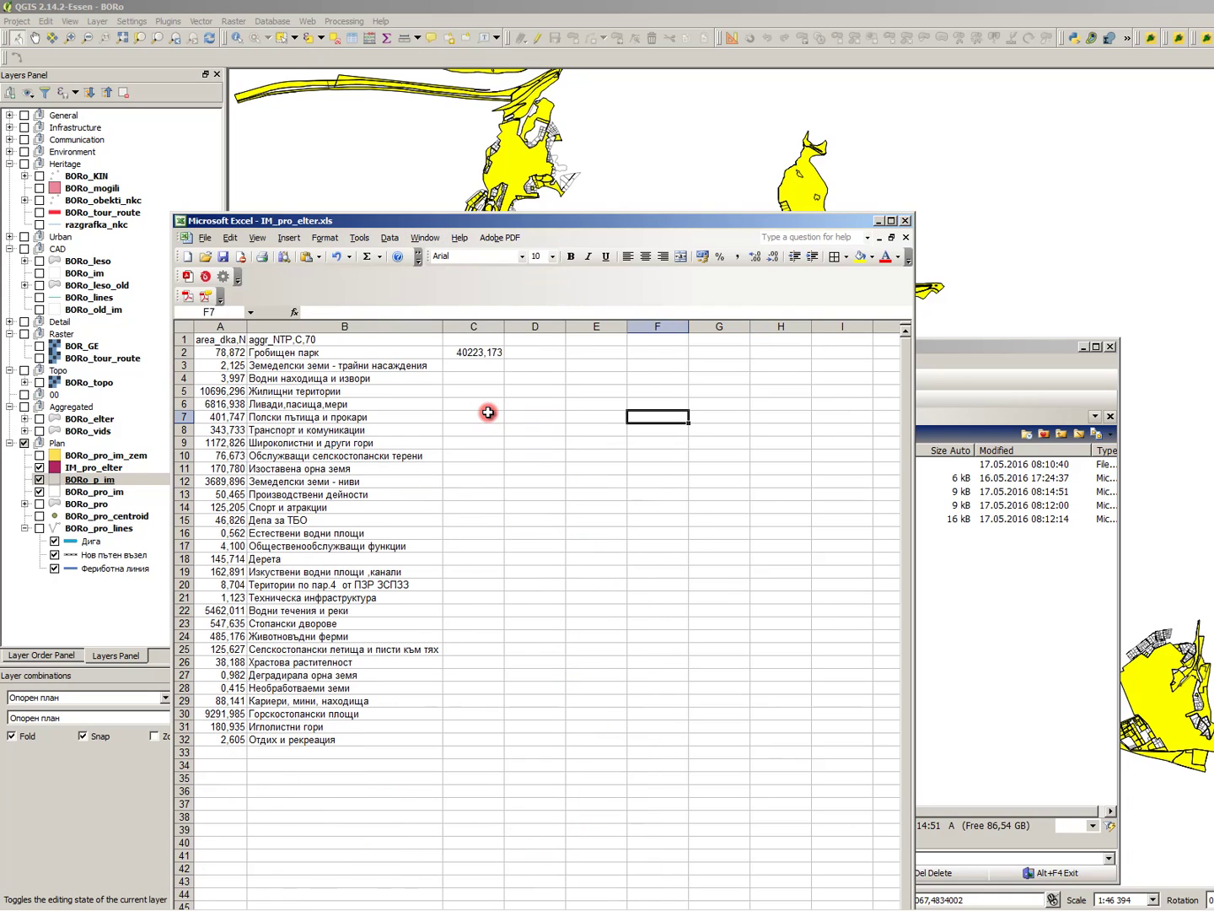
left_click(878, 220)
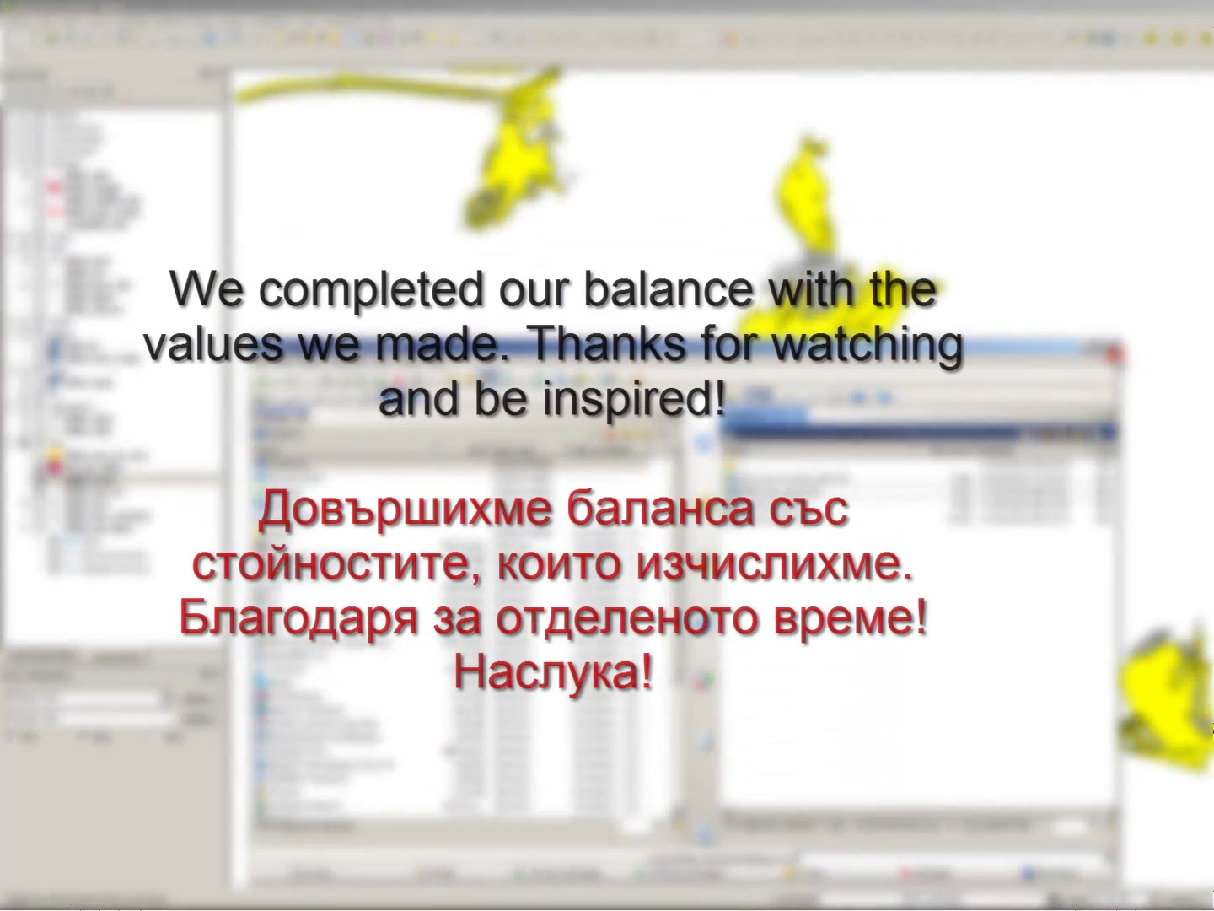